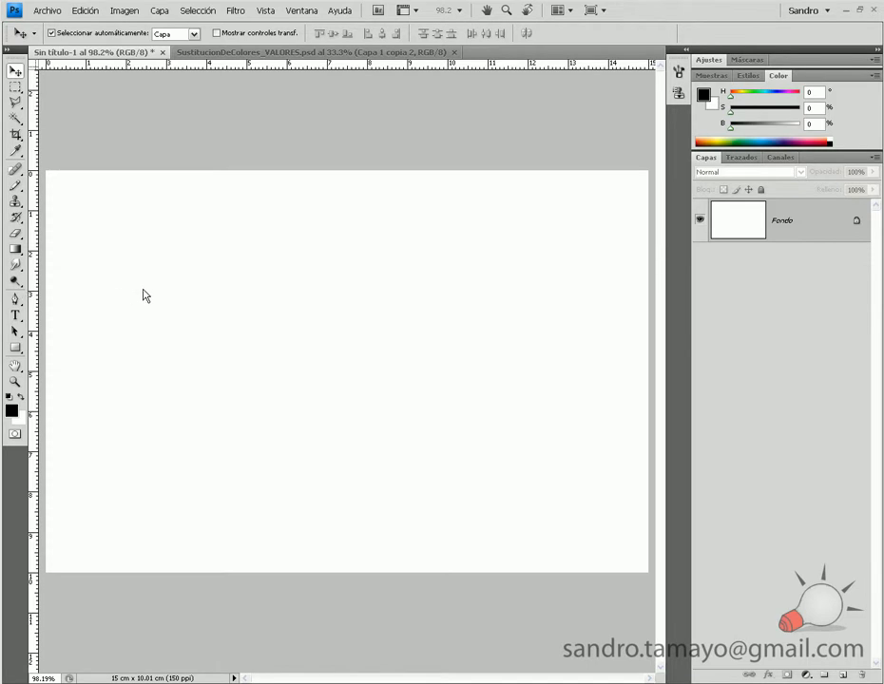
# Switch in turn to the Color Replacement, Magic Eraser and Paint Bucket tools.
pyautogui.click(14, 187)
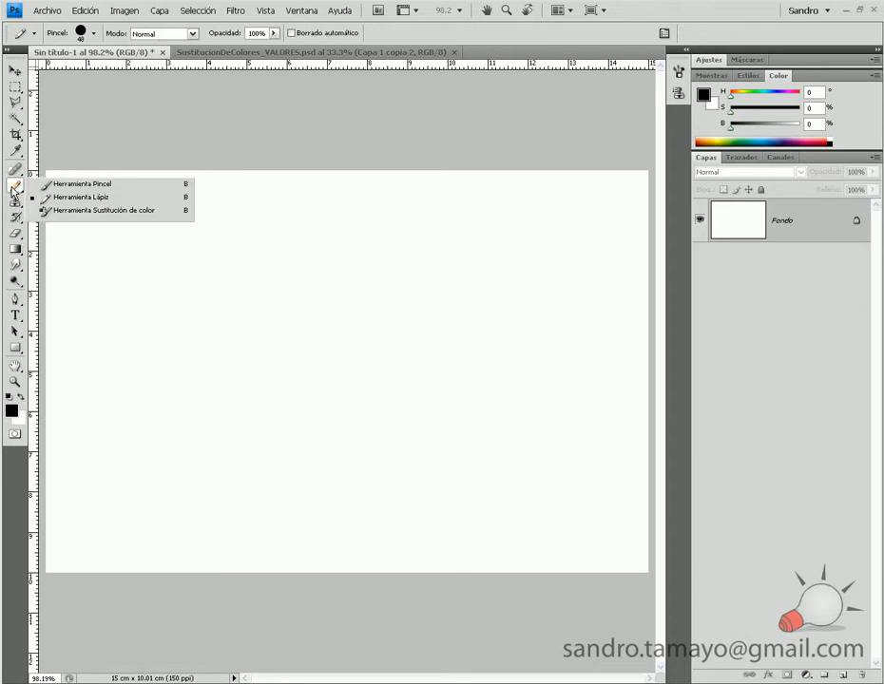
pyautogui.click(95, 213)
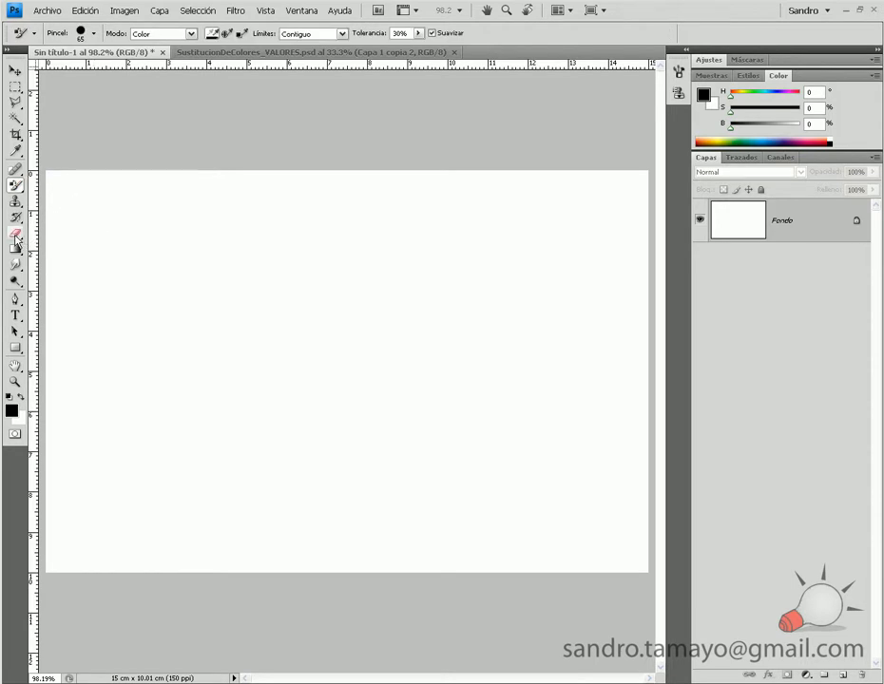
pyautogui.click(15, 234)
pyautogui.click(79, 257)
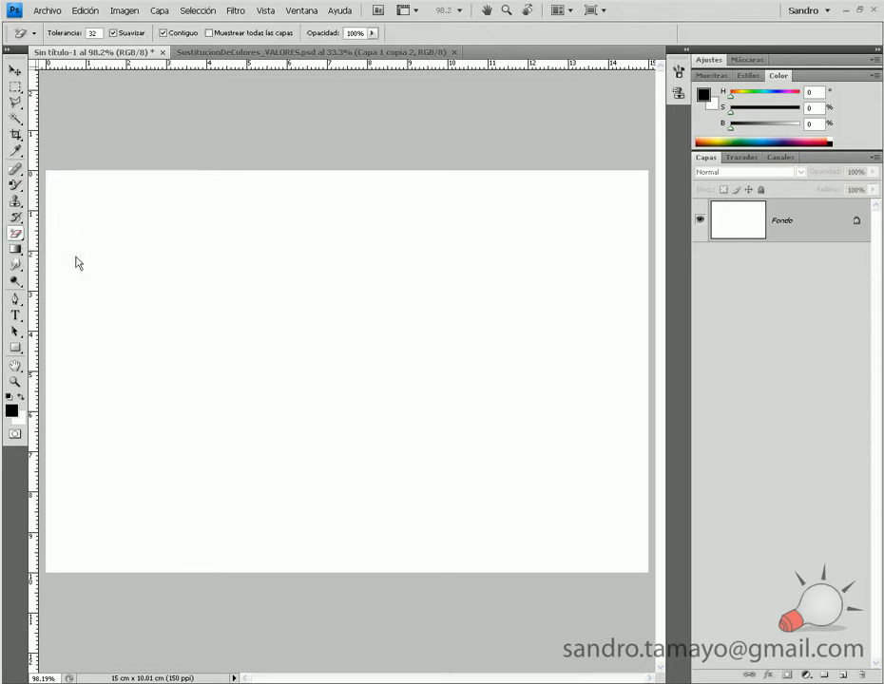
pyautogui.click(15, 250)
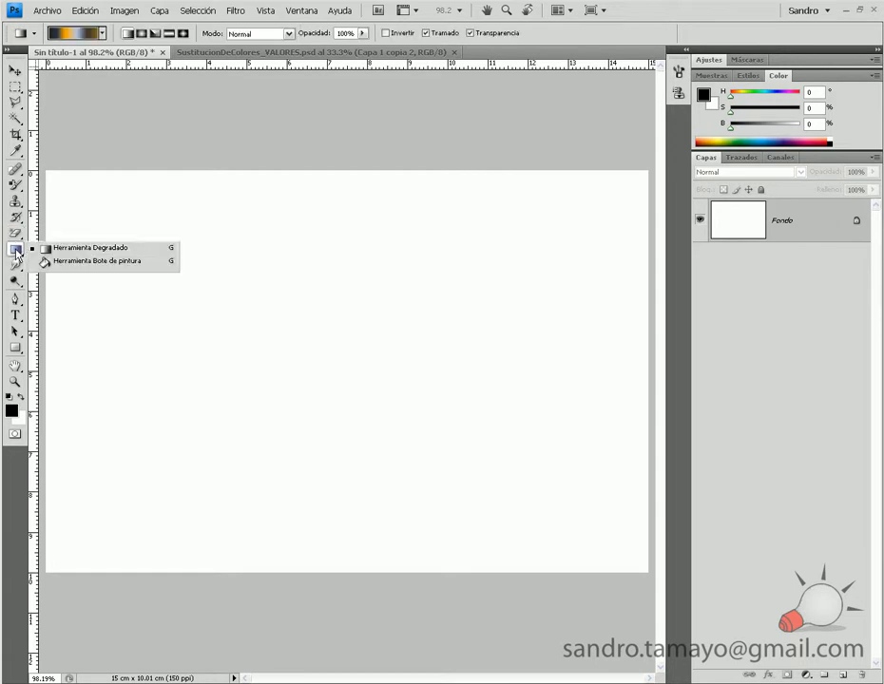
pyautogui.click(118, 267)
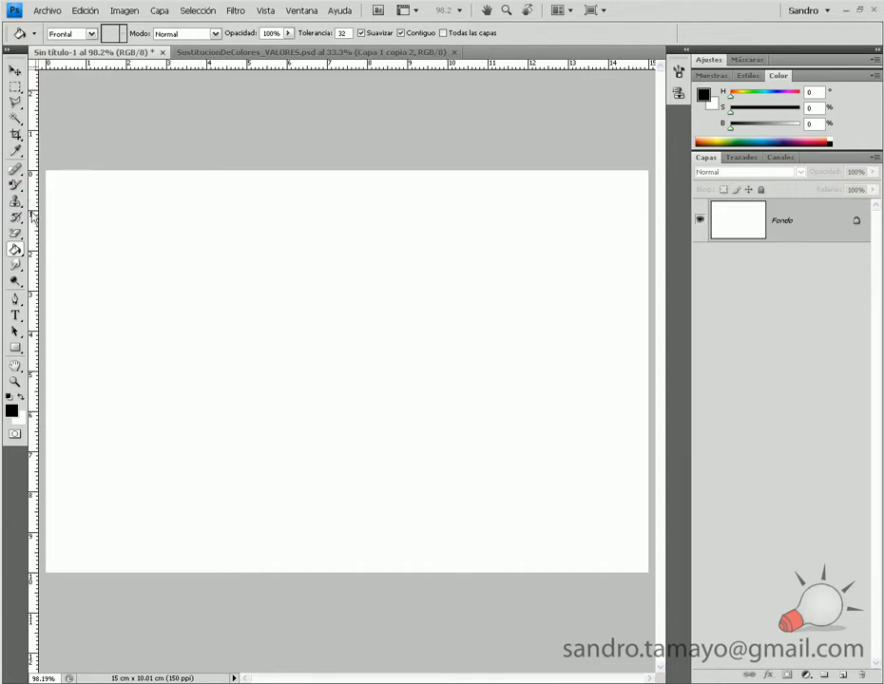
# Activate the Brush tool with a dark purple foreground color (H 287, S 92, B 48) and add a new layer.
pyautogui.click(16, 187)
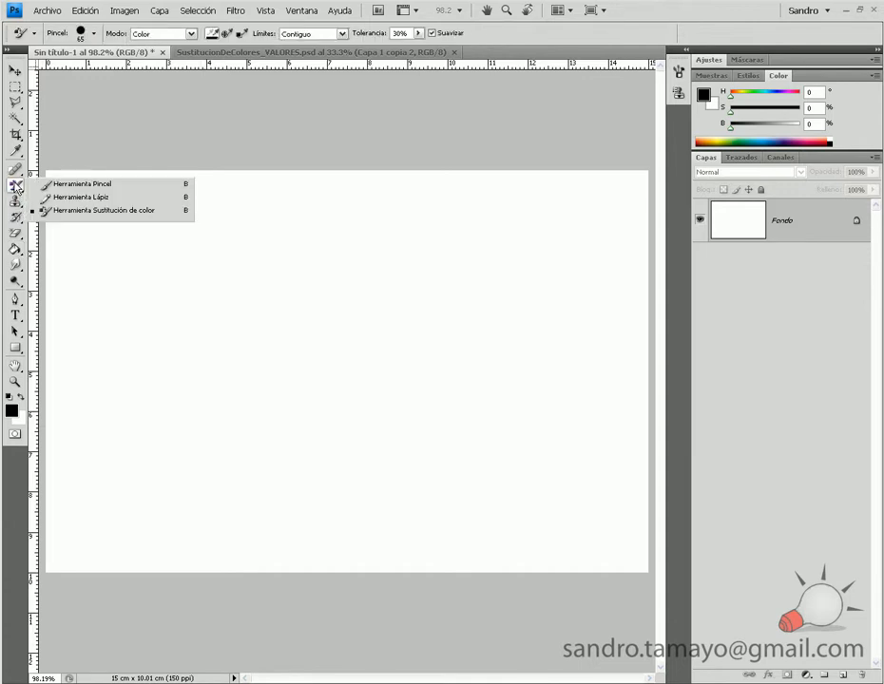
pyautogui.click(173, 185)
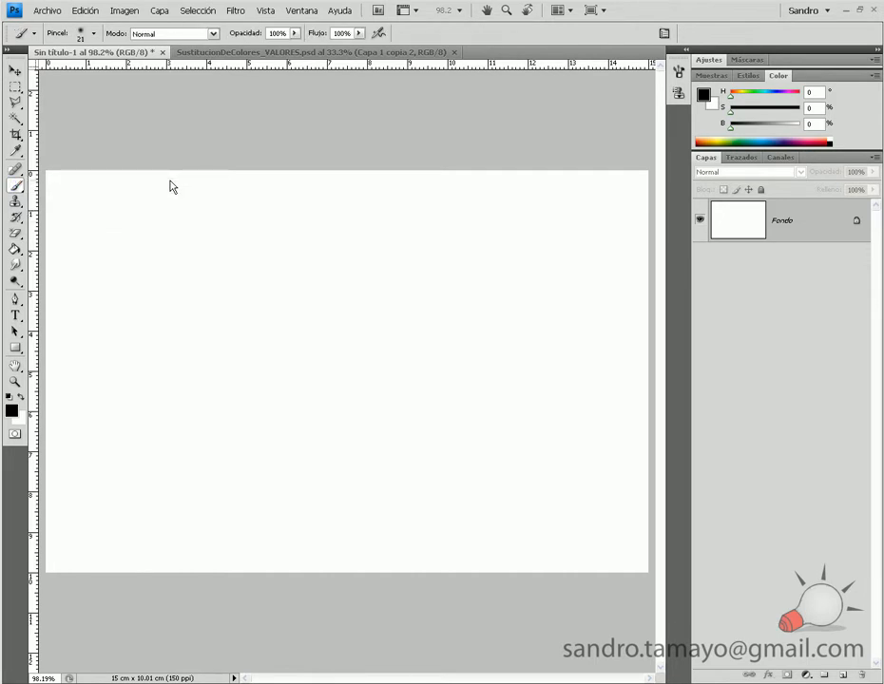
pyautogui.click(792, 139)
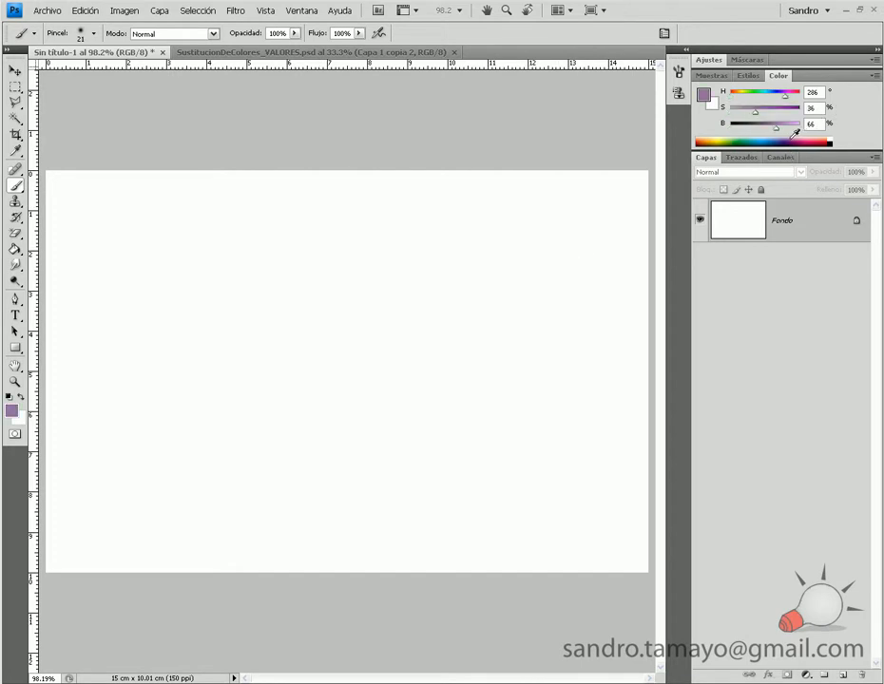
pyautogui.click(791, 140)
pyautogui.click(791, 138)
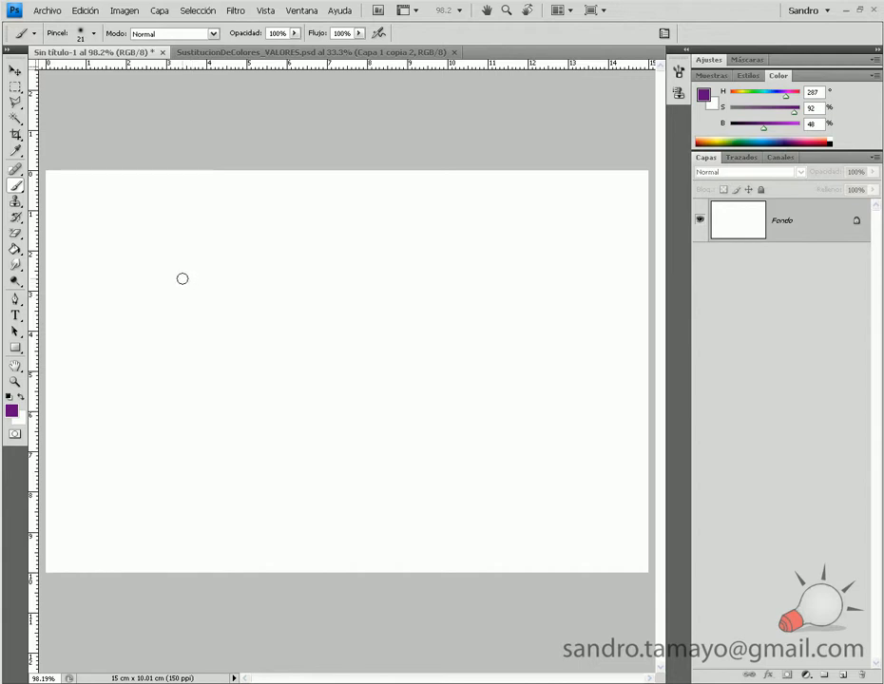
pyautogui.click(843, 675)
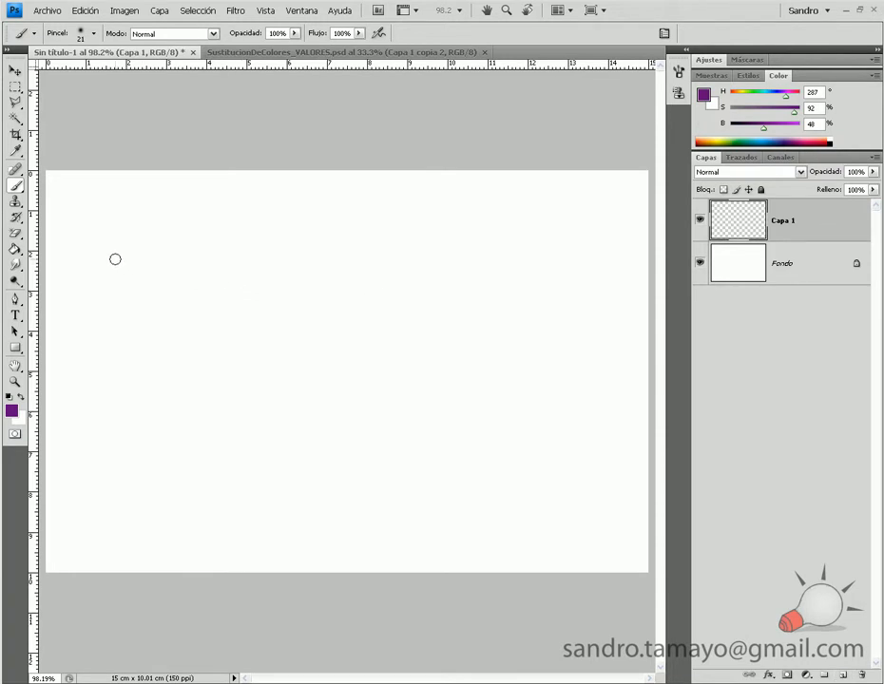
# Paint a freehand horizontal purple stroke across the upper canvas and a straight point-to-point stroke below it.
pyautogui.moveTo(115, 259); pyautogui.dragTo(500, 256)
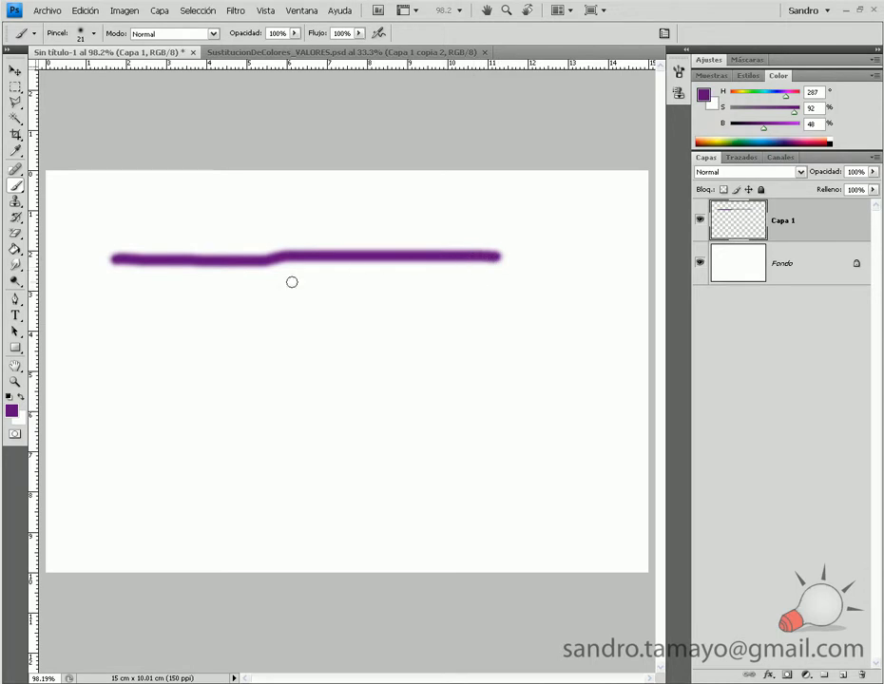
pyautogui.click(114, 308)
pyautogui.keyDown('shift'); pyautogui.click(495, 310); pyautogui.keyUp('shift')
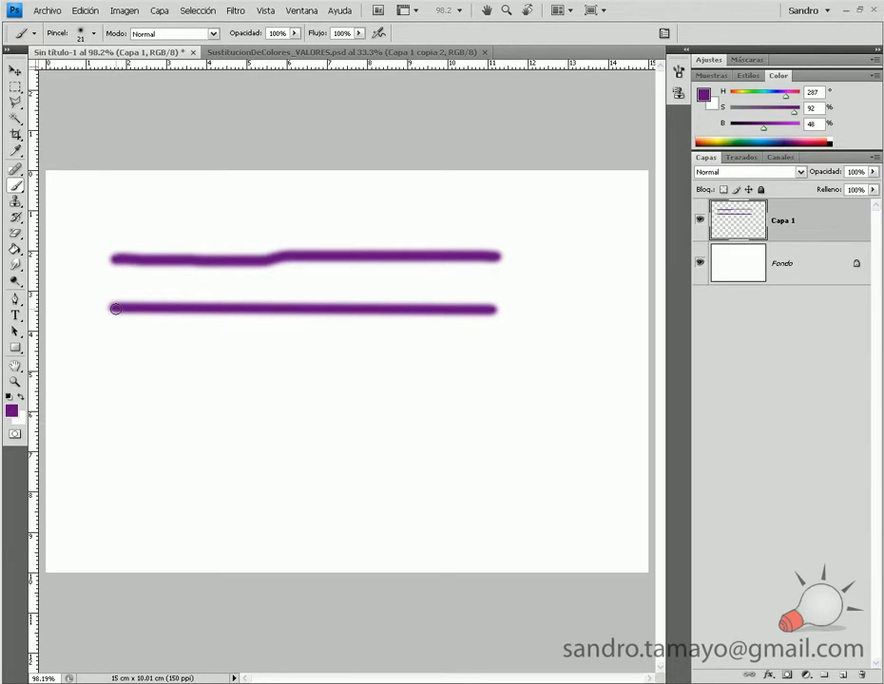
# Try a connected diagonal stroke from the straight line's end, undo it, and reactivate the Brush tool.
pyautogui.keyDown('shift'); pyautogui.click(112, 373); pyautogui.keyUp('shift')
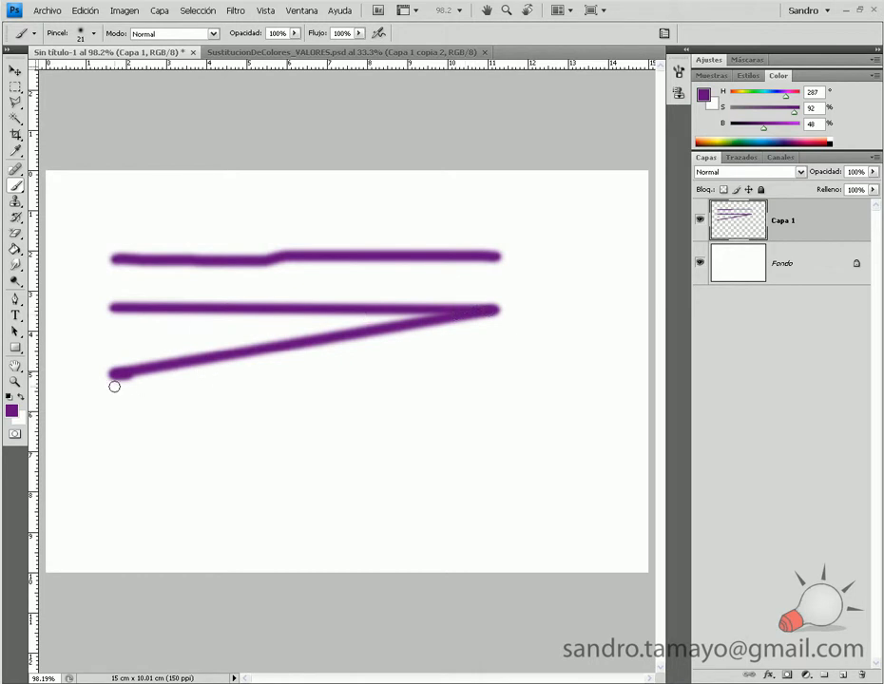
pyautogui.hotkey('ctrl', 'z')
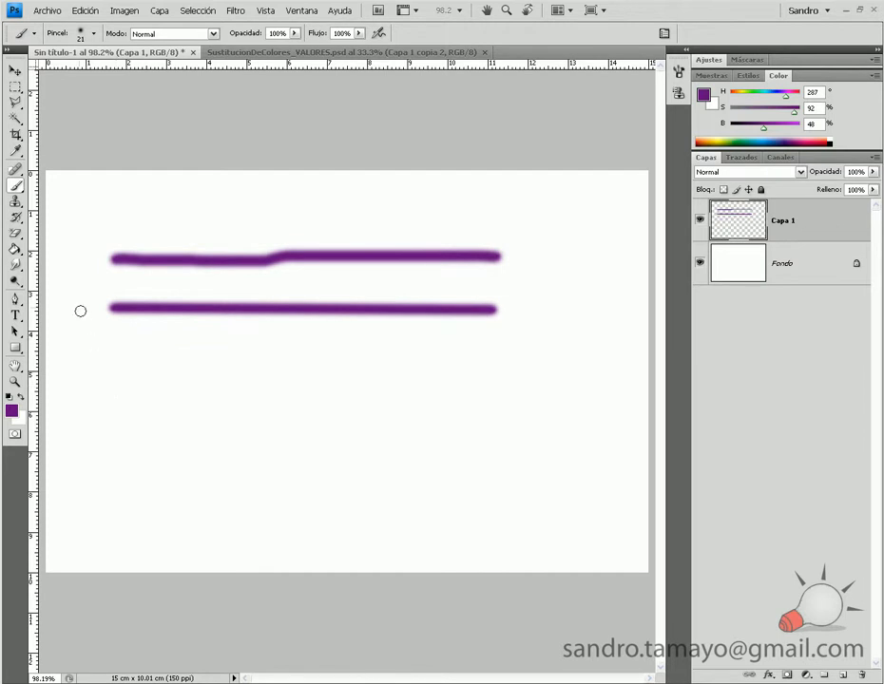
pyautogui.click(15, 71)
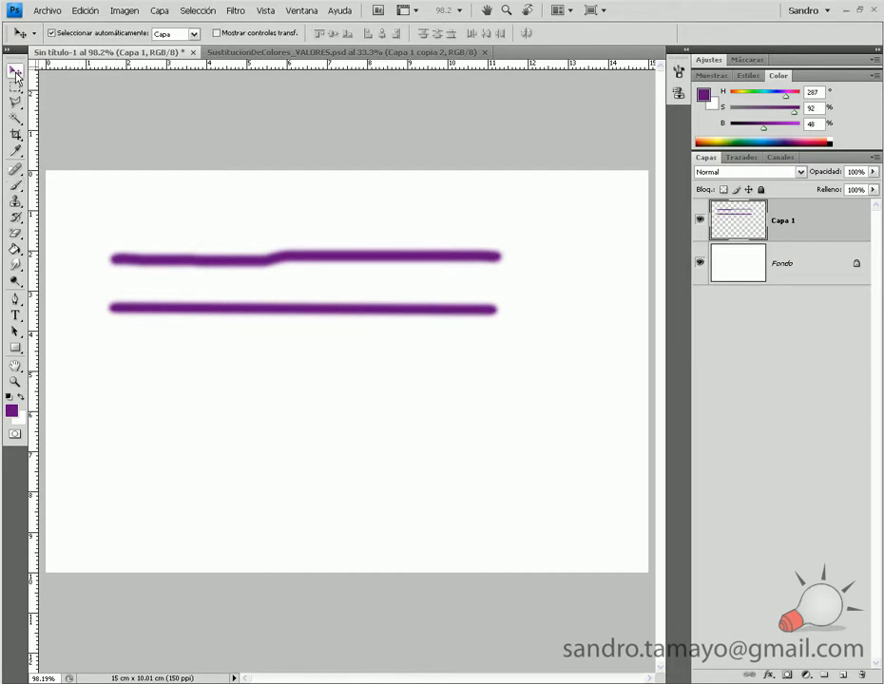
pyautogui.press('b')
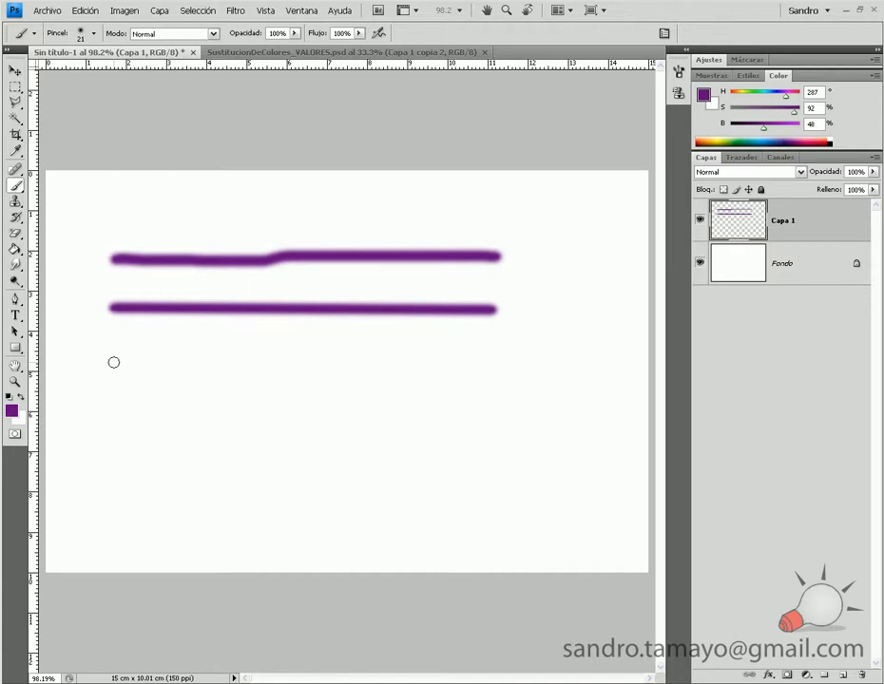
# Paint a closed rectangle outline of straight strokes, about 9.6 by 4 cm, below the two horizontal lines.
pyautogui.moveTo(113, 362)
pyautogui.mouseDown()
pyautogui.moveTo(217, 364)
pyautogui.moveTo(218, 398)
pyautogui.moveTo(499, 398)
pyautogui.mouseUp()
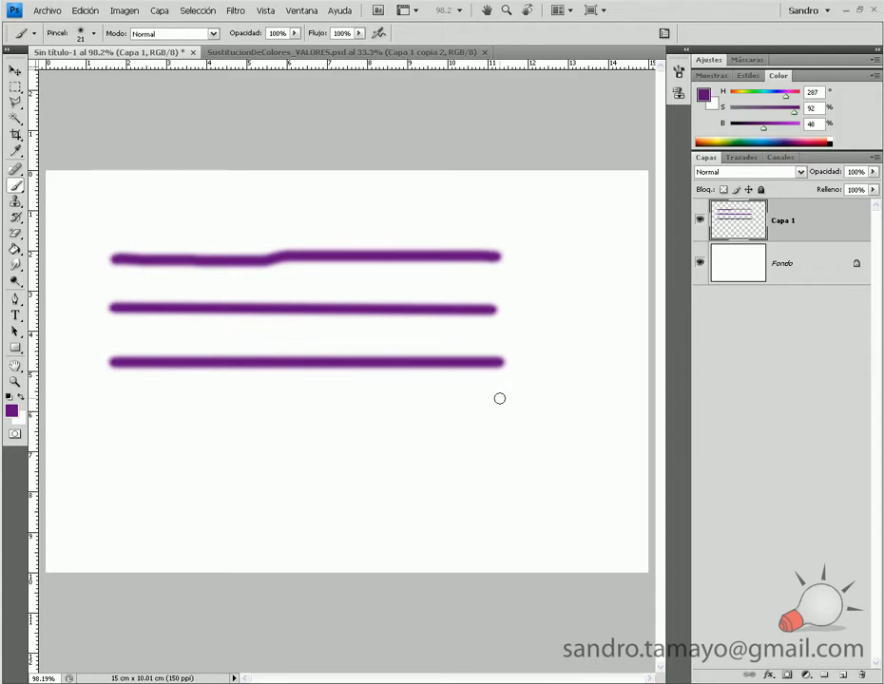
pyautogui.keyDown('shift'); pyautogui.click(499, 398); pyautogui.keyUp('shift')
pyautogui.moveTo(500, 399); pyautogui.dragTo(504, 524)
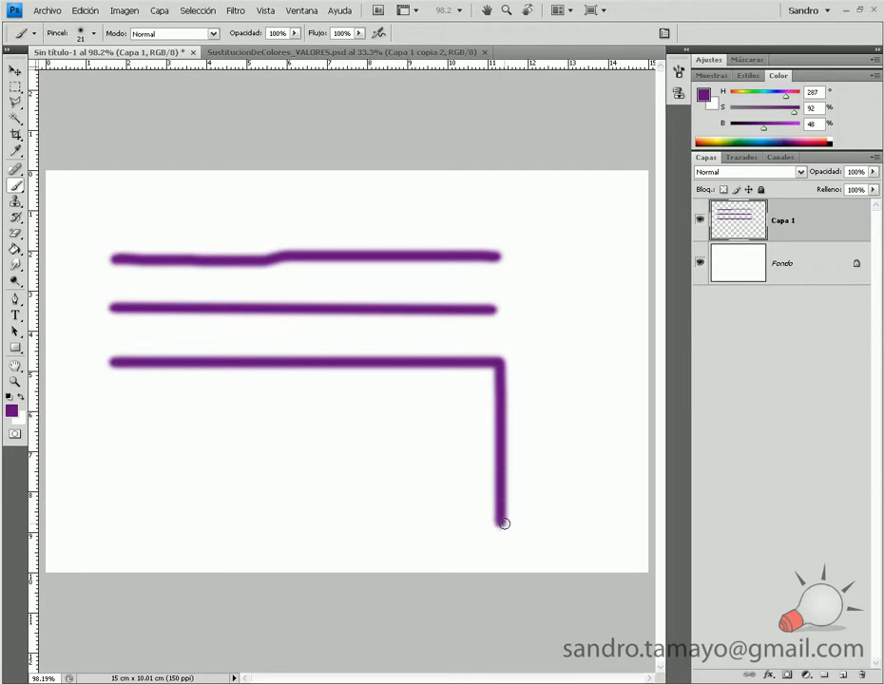
pyautogui.keyDown('shift'); pyautogui.click(251, 524); pyautogui.keyUp('shift')
pyautogui.moveTo(229, 524); pyautogui.dragTo(112, 521)
pyautogui.keyDown('shift'); pyautogui.click(112, 455); pyautogui.keyUp('shift')
pyautogui.moveTo(113, 442); pyautogui.dragTo(113, 363)
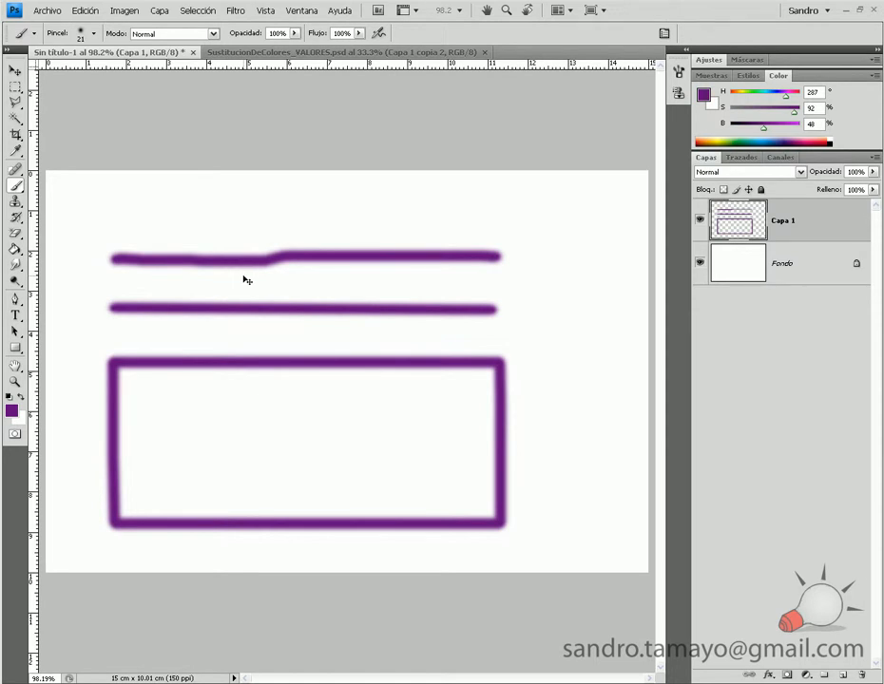
# Step back through the history to undo all brush strokes on Capa 1.
pyautogui.hotkey('ctrl', 'alt', 'z')
pyautogui.hotkey('ctrl', 'alt', 'z')
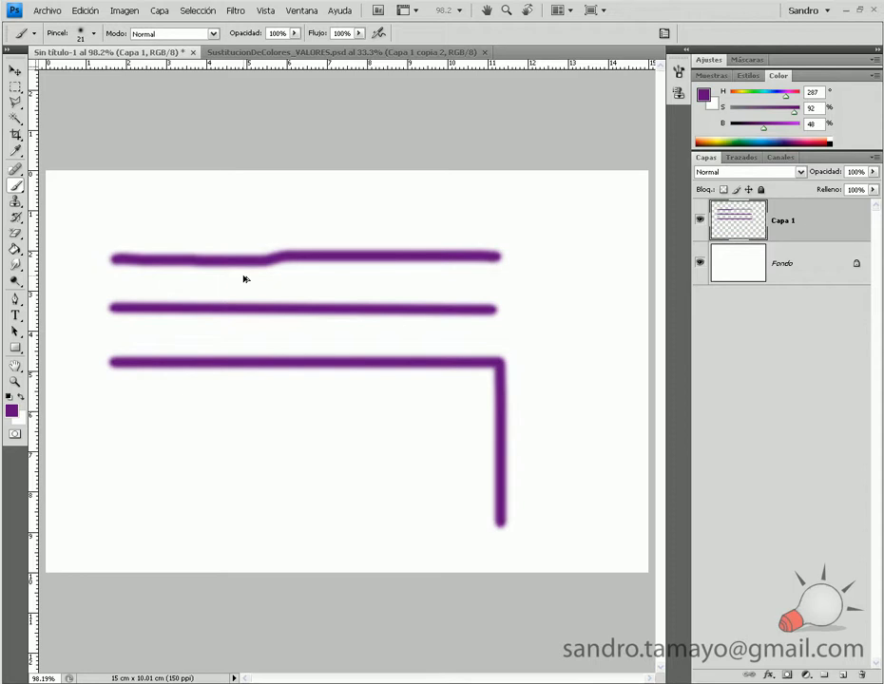
pyautogui.hotkey('ctrl', 'alt', 'z')
pyautogui.hotkey('ctrl', 'alt', 'z')
pyautogui.hotkey('ctrl', 'alt', 'z')
pyautogui.hotkey('ctrl', 'alt', 'z')
pyautogui.hotkey('ctrl', 'alt', 'z')
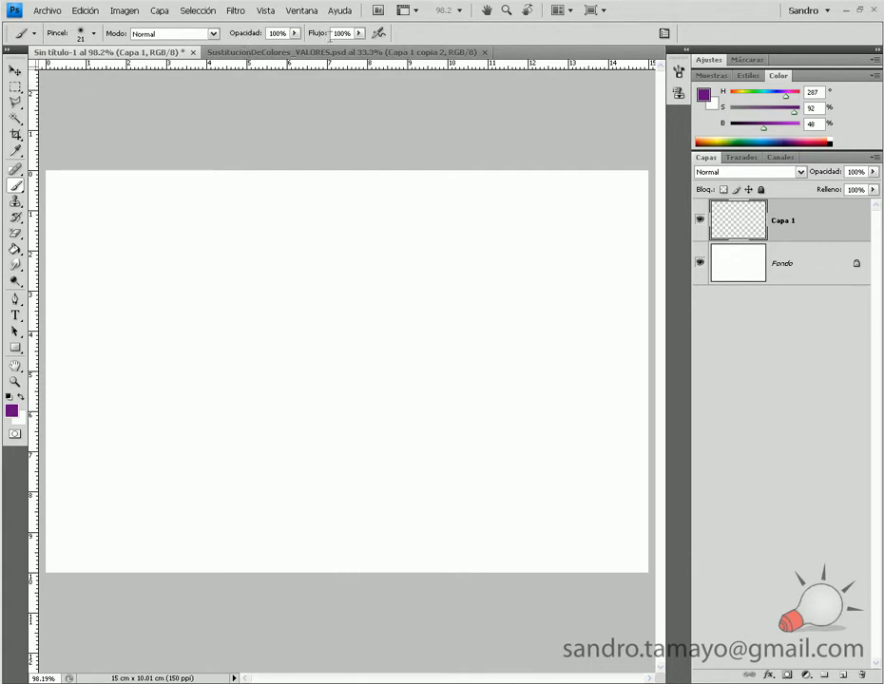
pyautogui.click(213, 34)
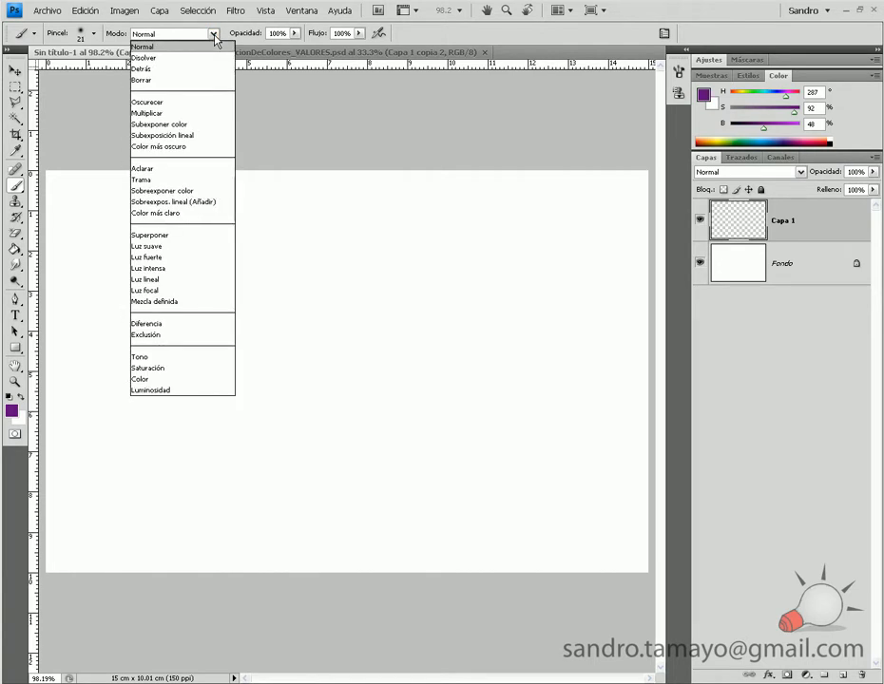
pyautogui.click(215, 36)
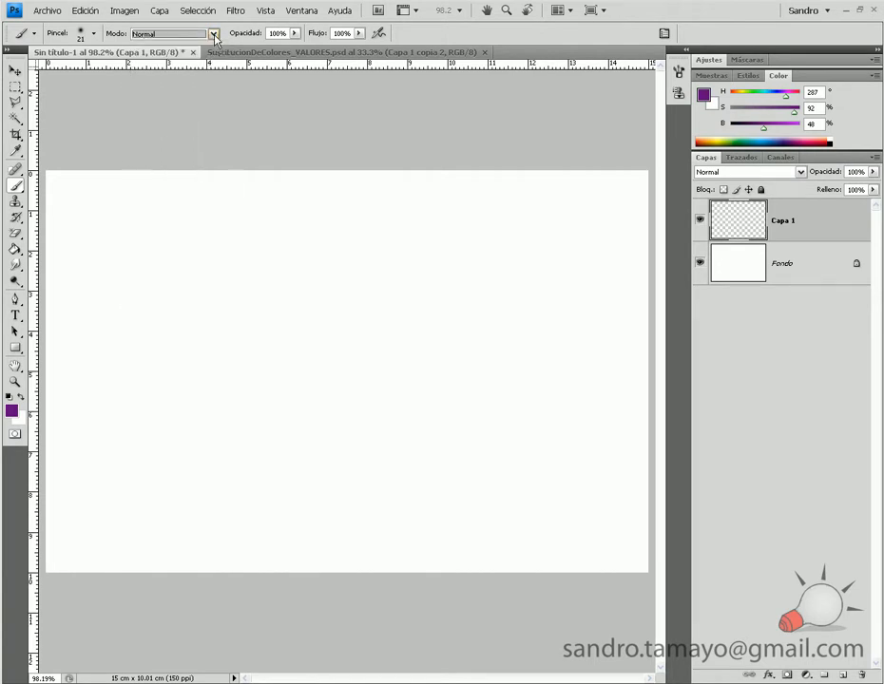
pyautogui.click(286, 34)
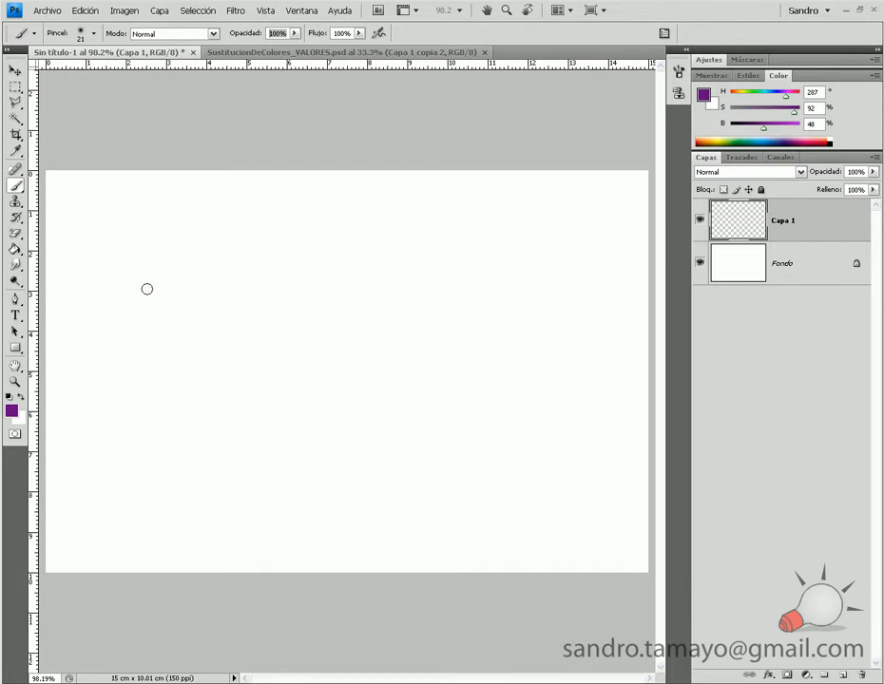
# Set the brush diameter to 79 px and paint a thick horizontal stroke across the upper canvas at full opacity.
pyautogui.click(94, 34)
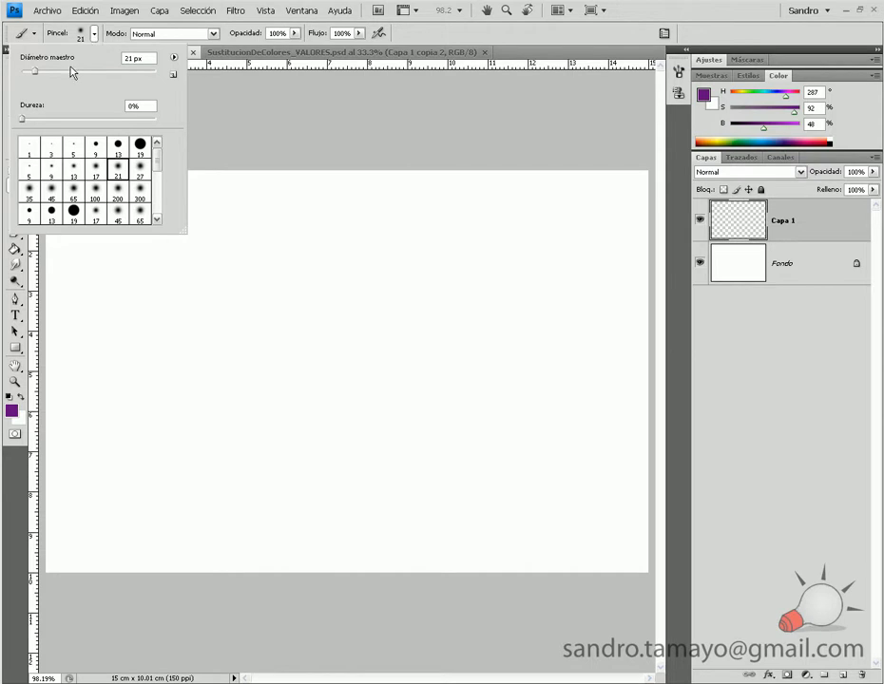
pyautogui.moveTo(36, 71); pyautogui.dragTo(74, 72)
pyautogui.press('Return')
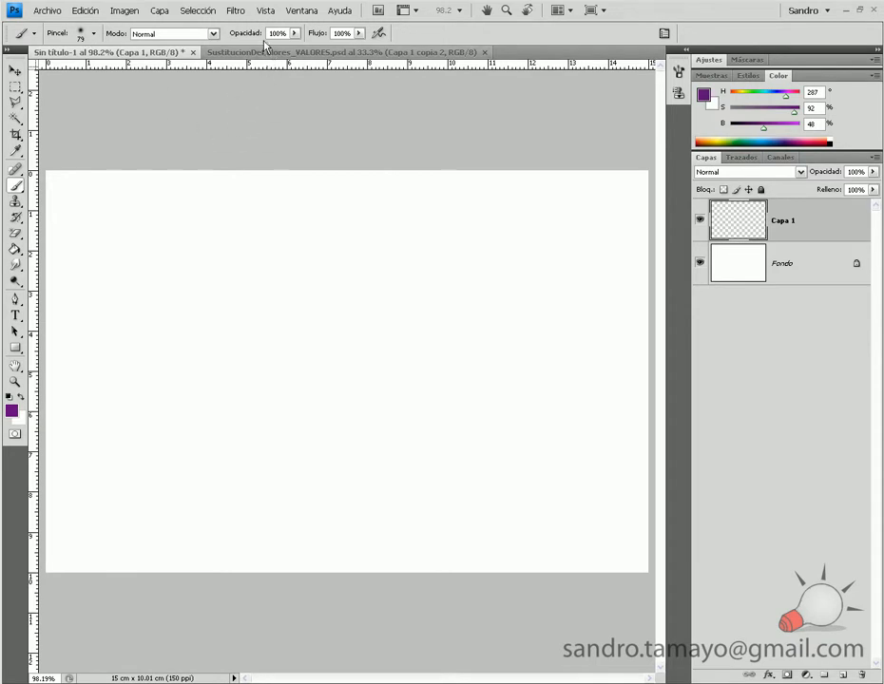
pyautogui.moveTo(120, 255); pyautogui.dragTo(509, 256)
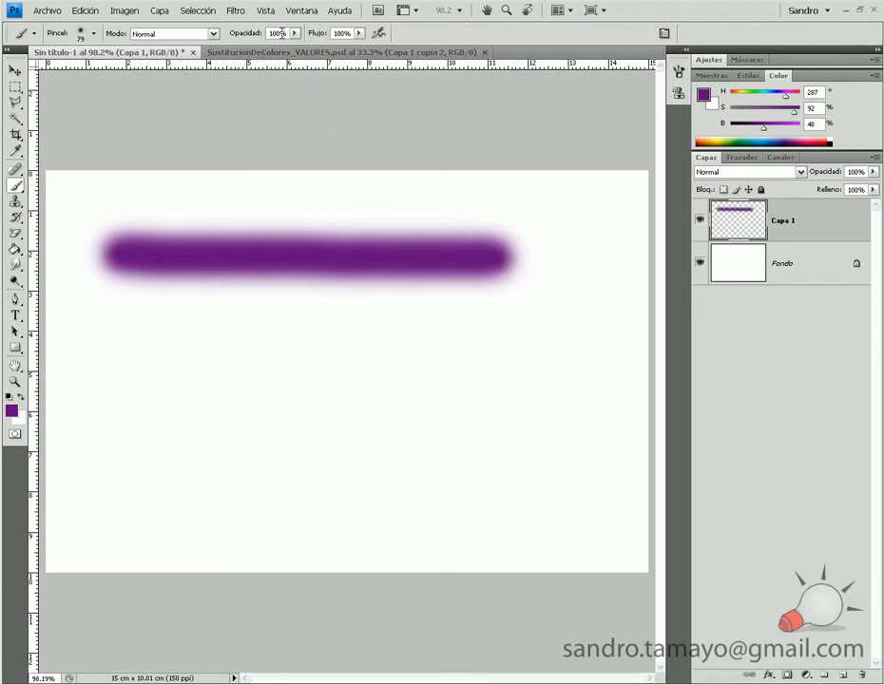
# Set the brush opacity to 50% and paint a second horizontal stroke below the first.
pyautogui.moveTo(287, 33); pyautogui.dragTo(255, 33)
pyautogui.write('50')
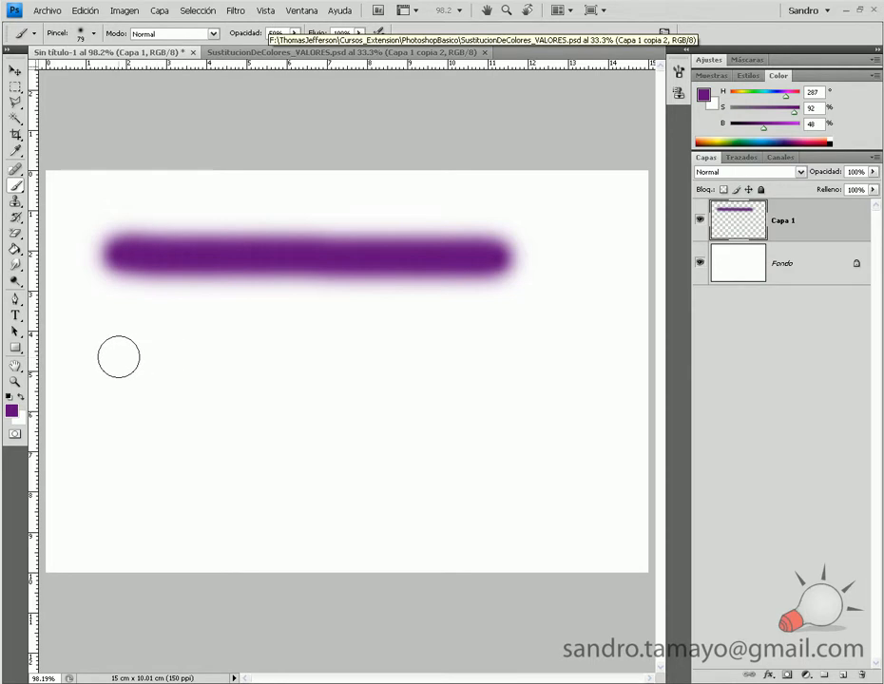
pyautogui.moveTo(112, 358); pyautogui.dragTo(507, 362)
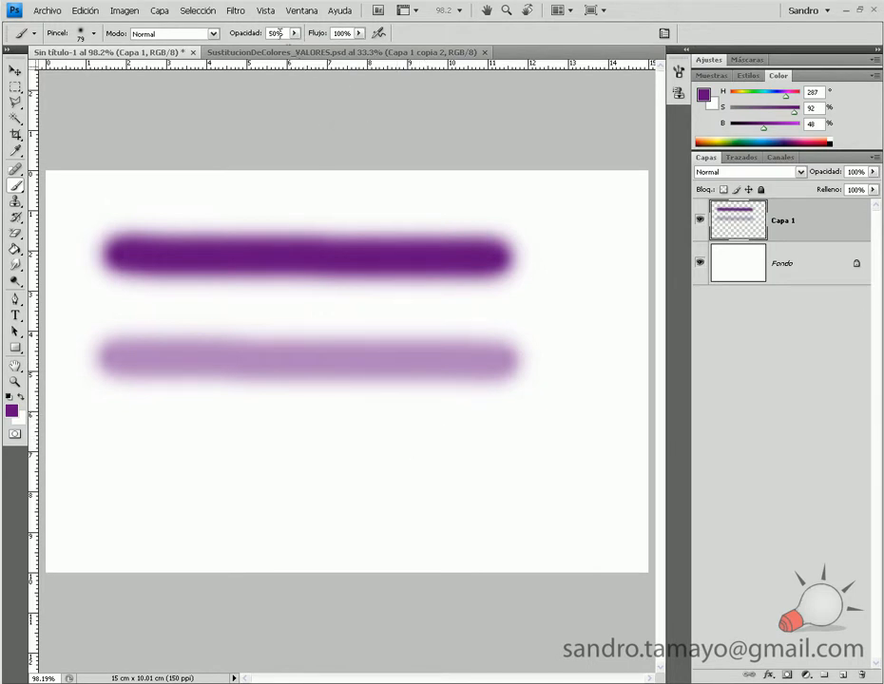
# Set the brush opacity to 25% and paint a straight third stroke near the bottom of the canvas.
pyautogui.moveTo(284, 34); pyautogui.dragTo(265, 34)
pyautogui.write('25')
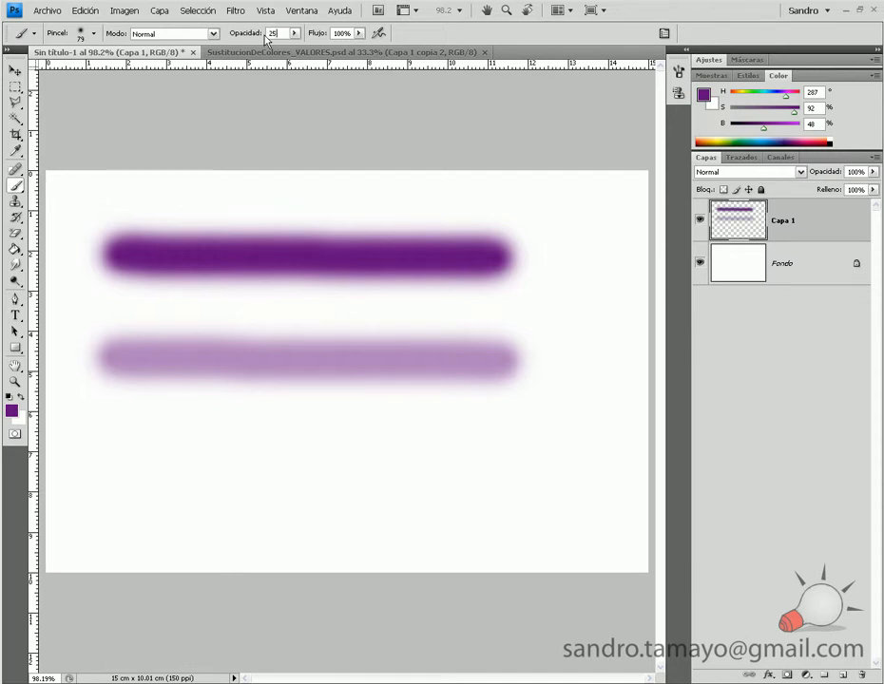
pyautogui.click(131, 485)
pyautogui.keyDown('shift'); pyautogui.click(490, 495); pyautogui.keyUp('shift')
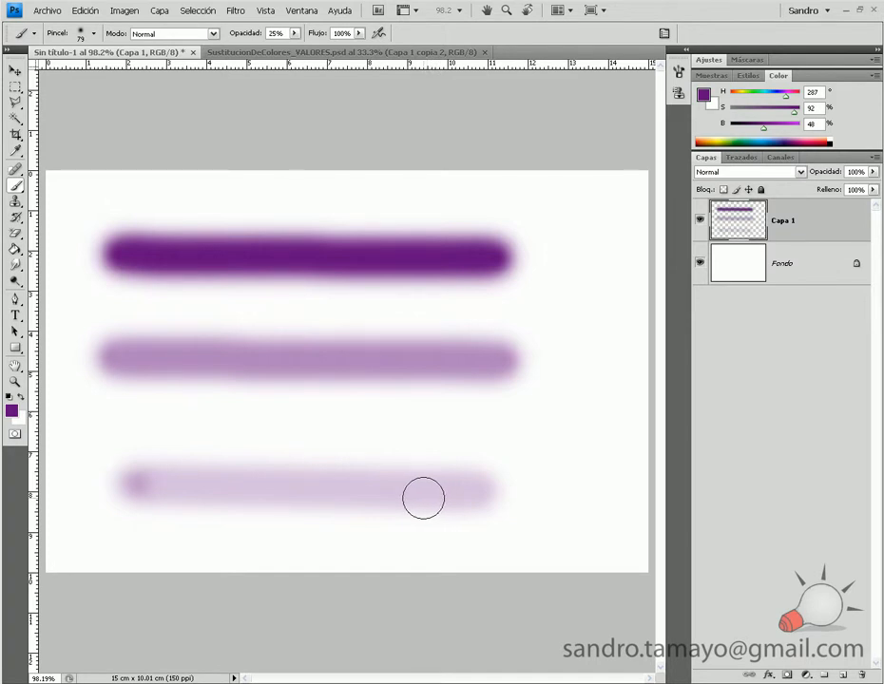
pyautogui.click(12, 412)
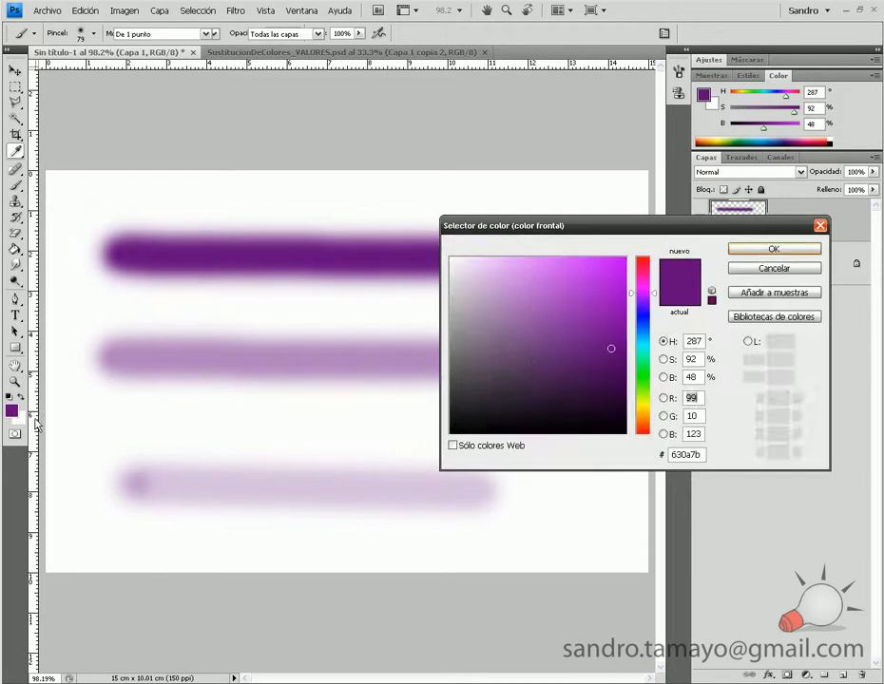
pyautogui.click(570, 307)
pyautogui.click(536, 273)
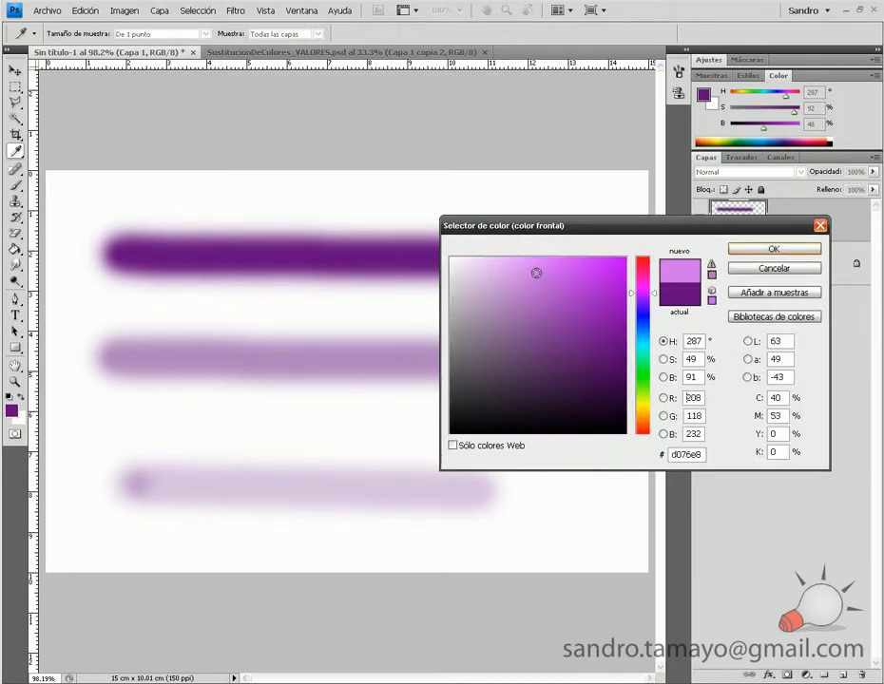
pyautogui.click(742, 269)
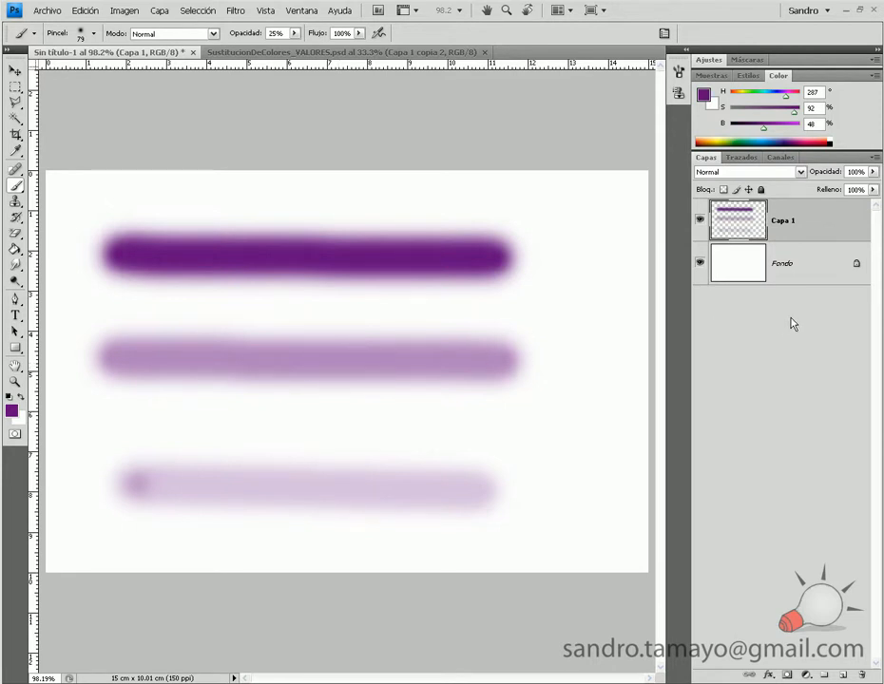
# Create a new layer directly above Fondo and select a tall rectangle crossing the middle of all three strokes.
pyautogui.click(791, 281)
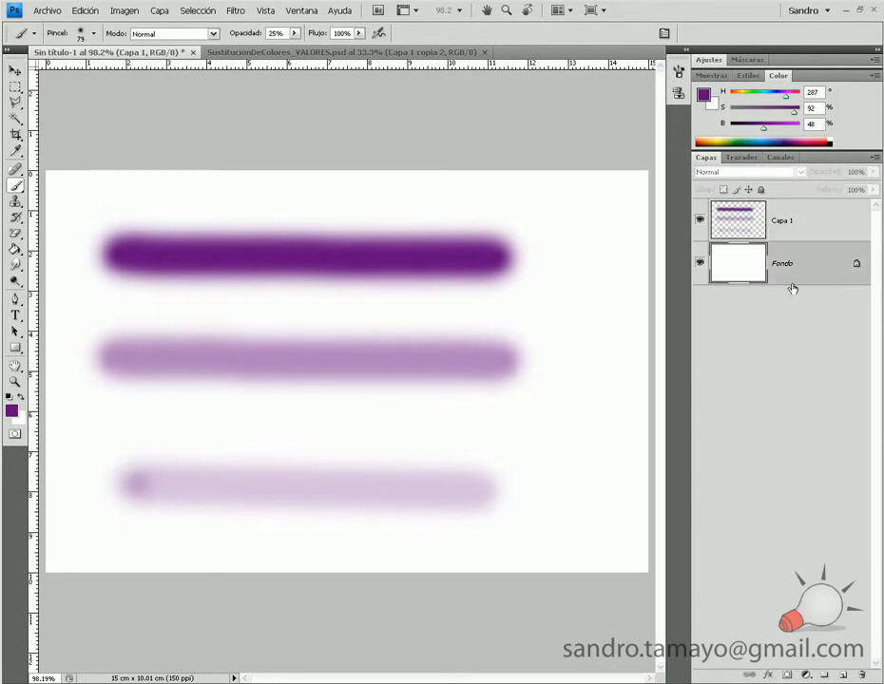
pyautogui.click(842, 675)
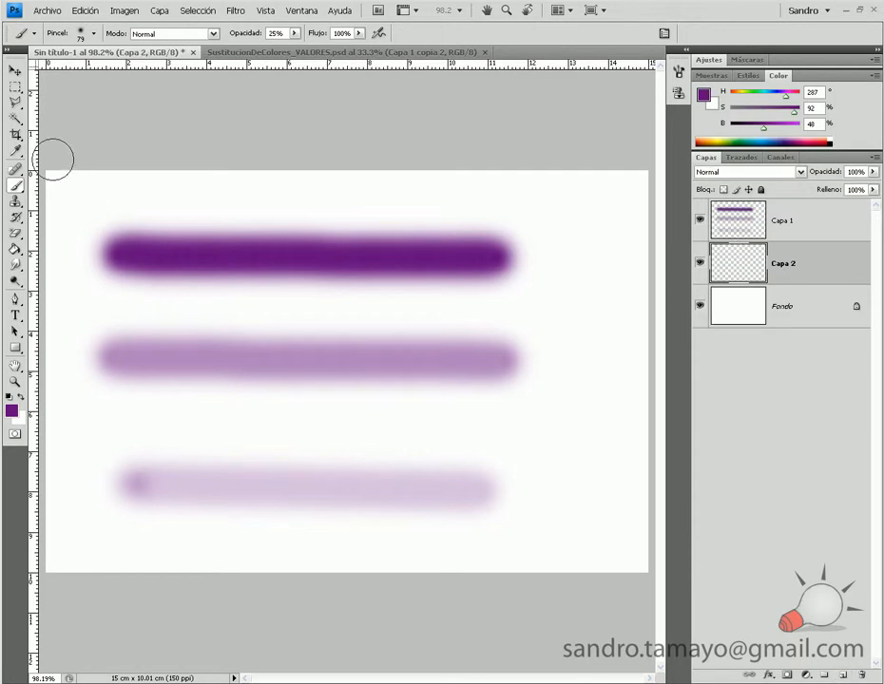
pyautogui.click(15, 85)
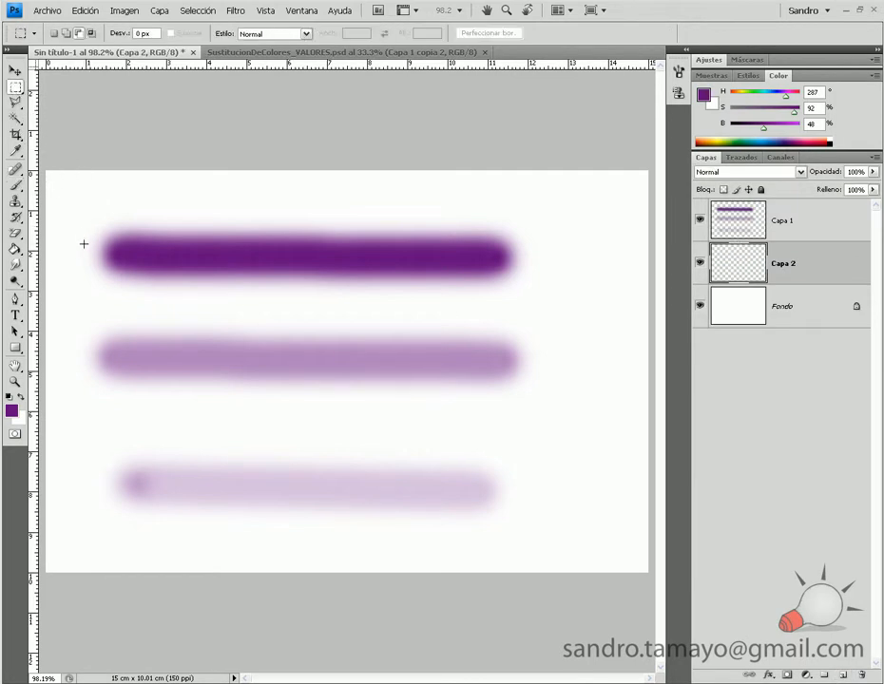
pyautogui.moveTo(121, 276); pyautogui.dragTo(431, 554)
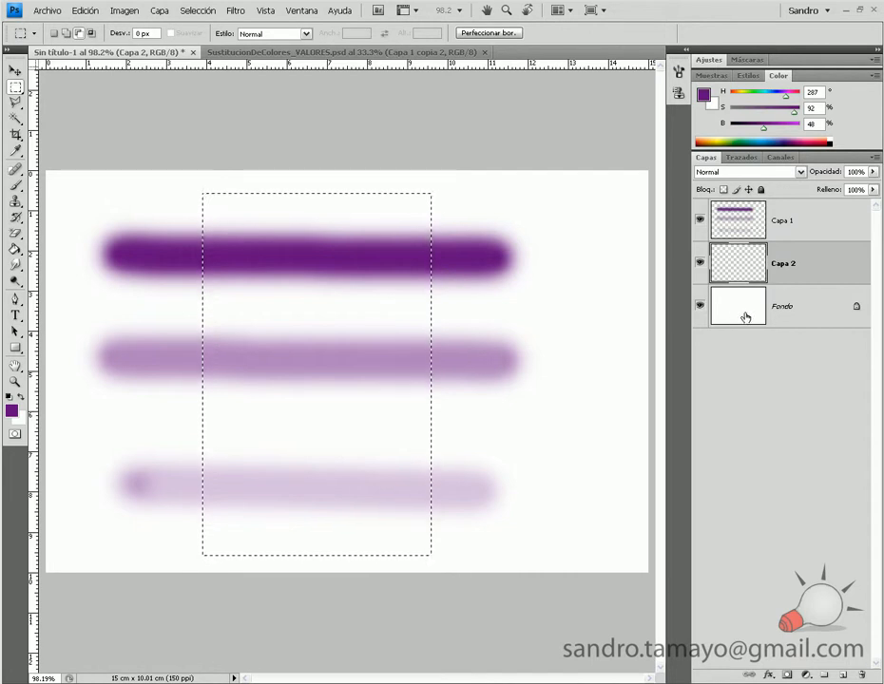
# Fill the rectangular selection on Capa 2 with crimson red (H 339, S 100, B 80) and deselect it.
pyautogui.click(823, 138)
pyautogui.hotkey('alt', 'BackSpace')
pyautogui.hotkey('ctrl', 'd')
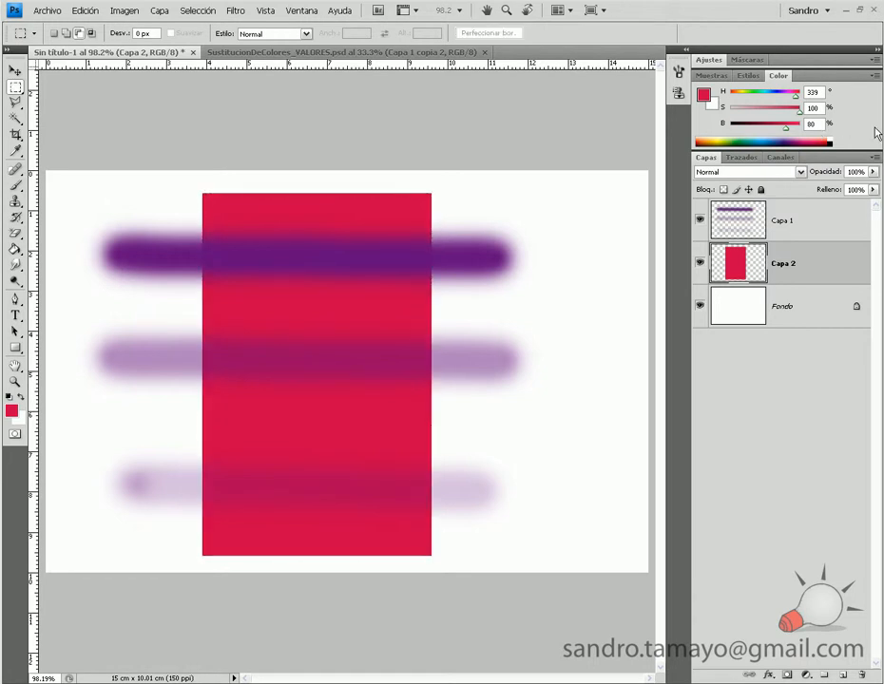
# Toggle the visibility of Capa 2 and isolate it to compare the strokes with and without the red rectangle.
pyautogui.click(700, 263)
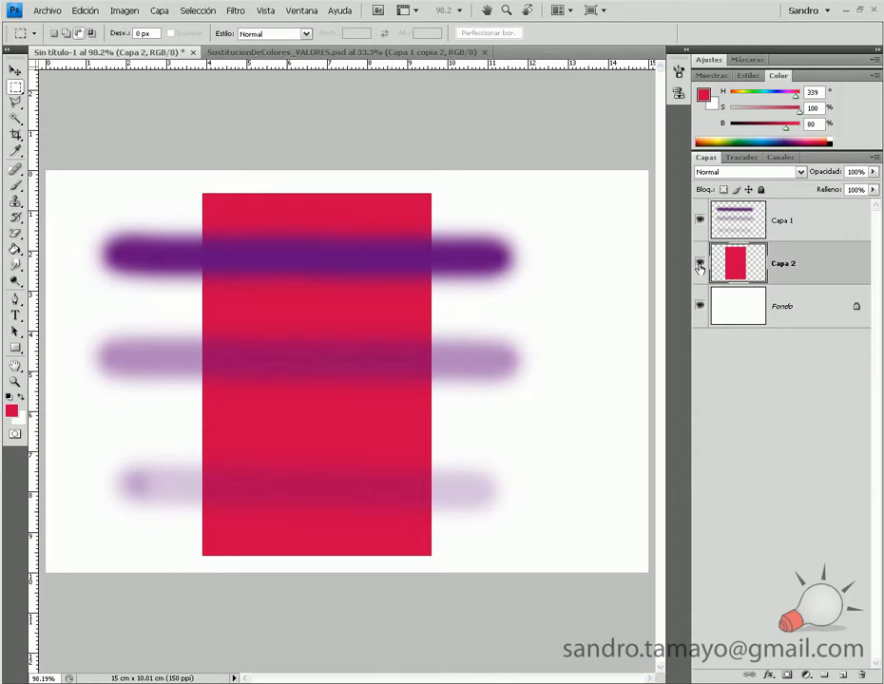
pyautogui.keyDown('alt'); pyautogui.click(700, 263); pyautogui.keyUp('alt')
pyautogui.keyDown('alt'); pyautogui.click(700, 267); pyautogui.keyUp('alt')
# With the Brush on Capa 1, sample the top stroke's purple and paint a vertical 25% opacity stroke across the strokes' right ends.
pyautogui.press('b')
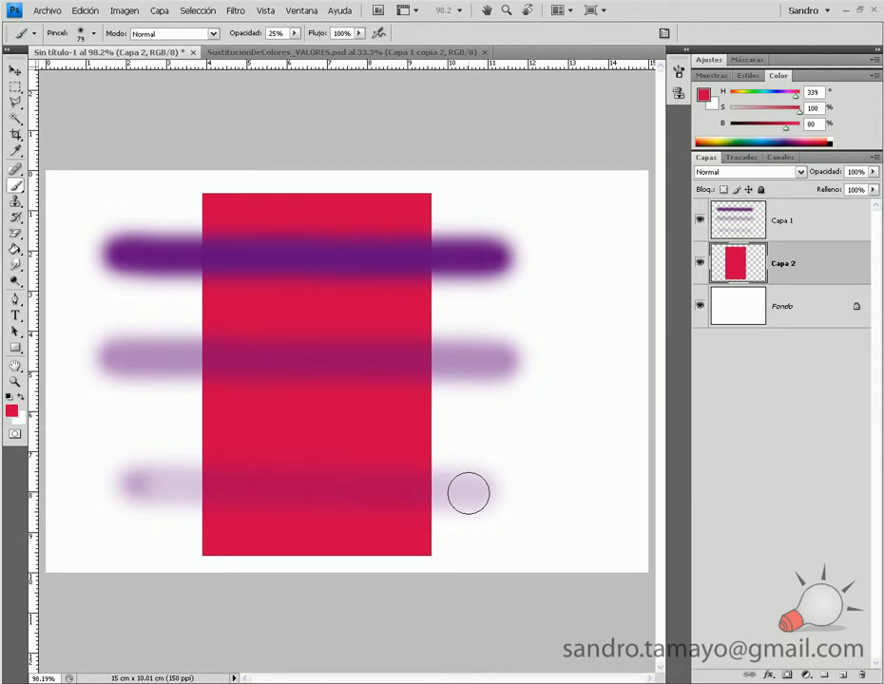
pyautogui.click(293, 35)
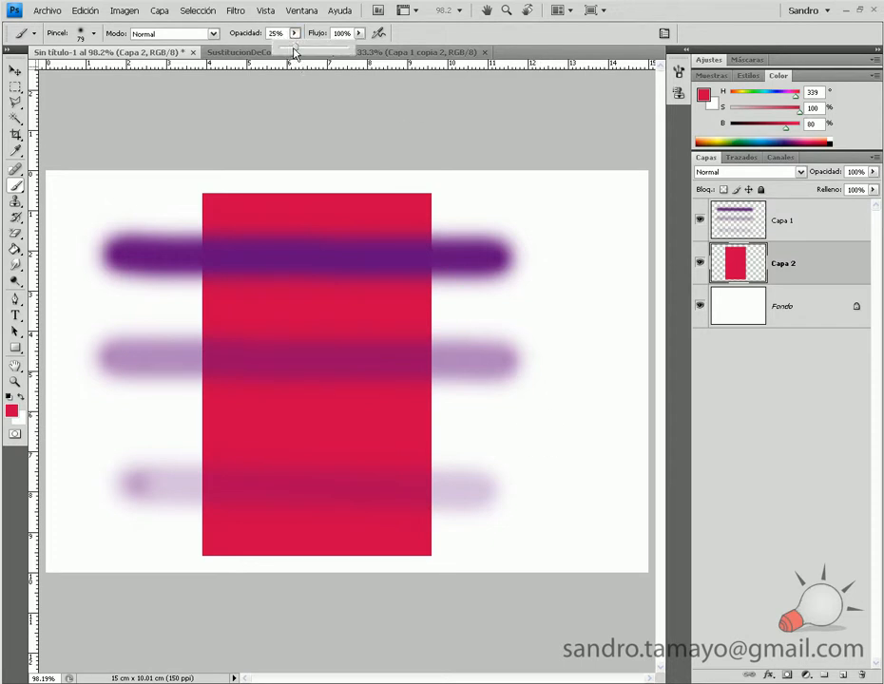
pyautogui.click(783, 224)
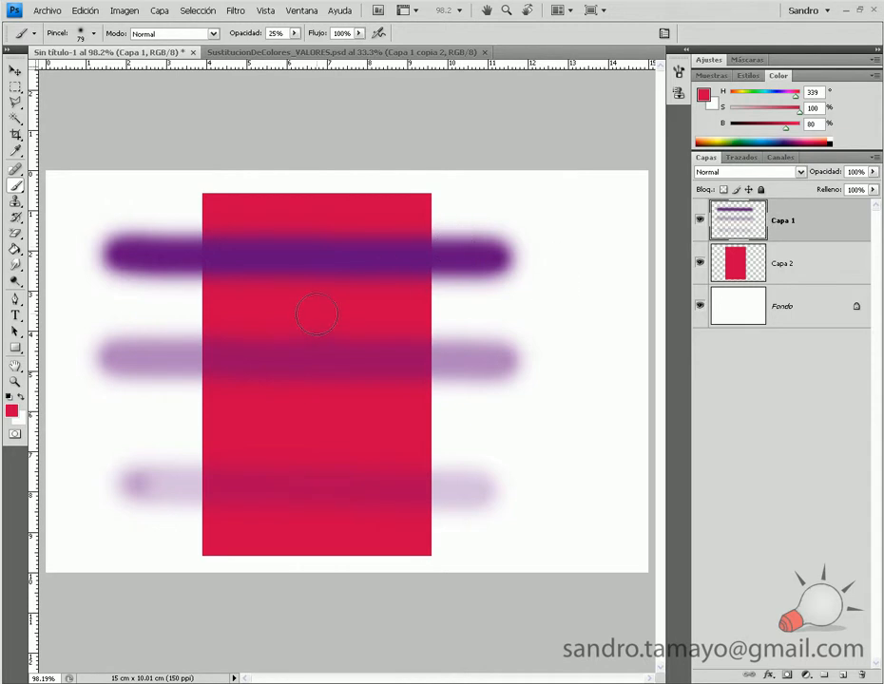
pyautogui.keyDown('alt'); pyautogui.click(344, 253); pyautogui.keyUp('alt')
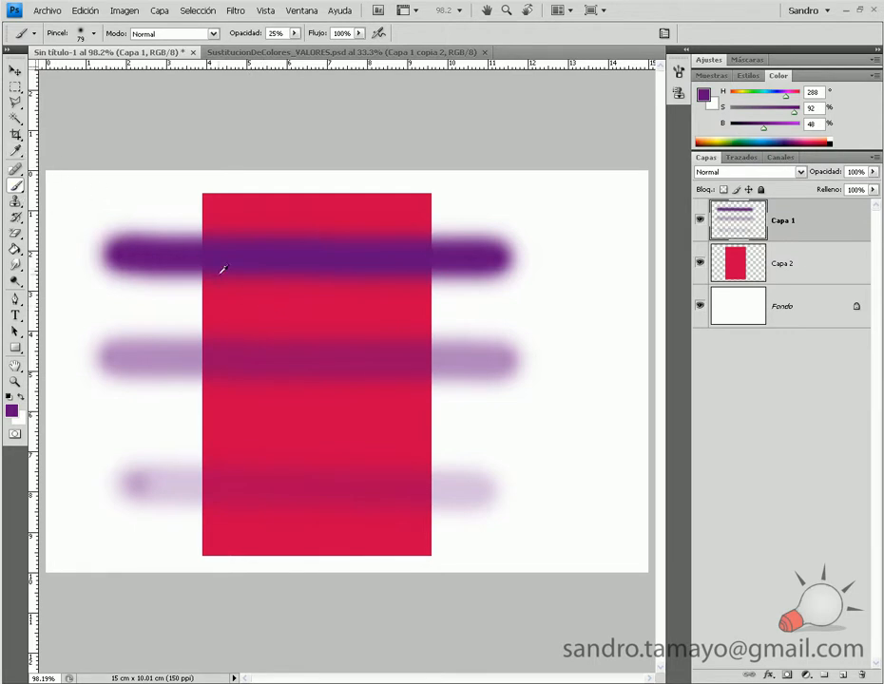
pyautogui.keyDown('alt'); pyautogui.click(258, 305); pyautogui.keyUp('alt')
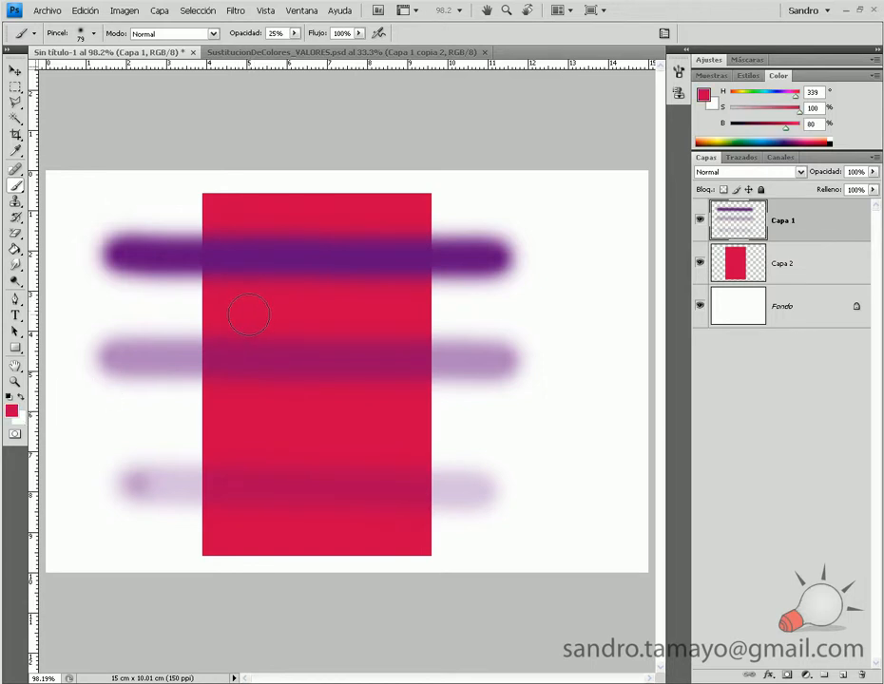
pyautogui.keyDown('alt'); pyautogui.click(267, 250); pyautogui.keyUp('alt')
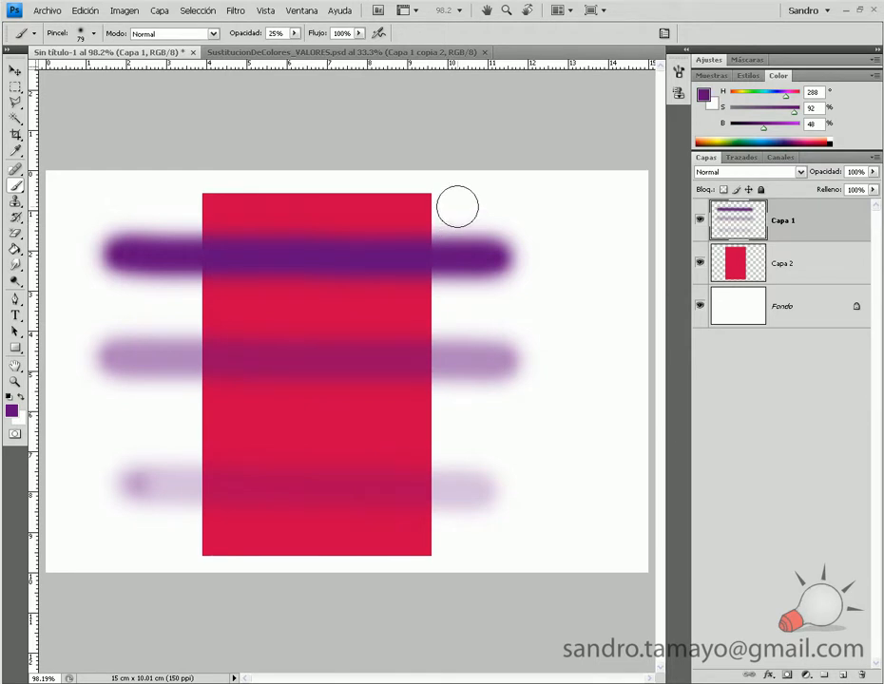
pyautogui.moveTo(457, 206)
pyautogui.mouseDown()
pyautogui.moveTo(469, 403)
pyautogui.moveTo(456, 461)
pyautogui.moveTo(461, 504)
pyautogui.mouseUp()
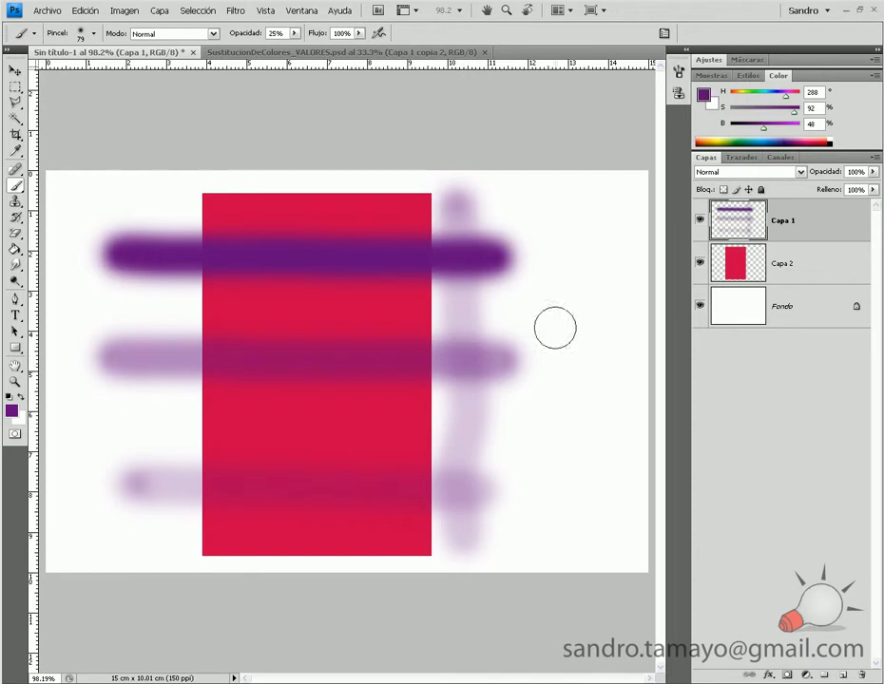
# Hide Capa 2 and build up crossing 25% opacity strokes over the right end of the middle stroke on Capa 1.
pyautogui.click(701, 264)
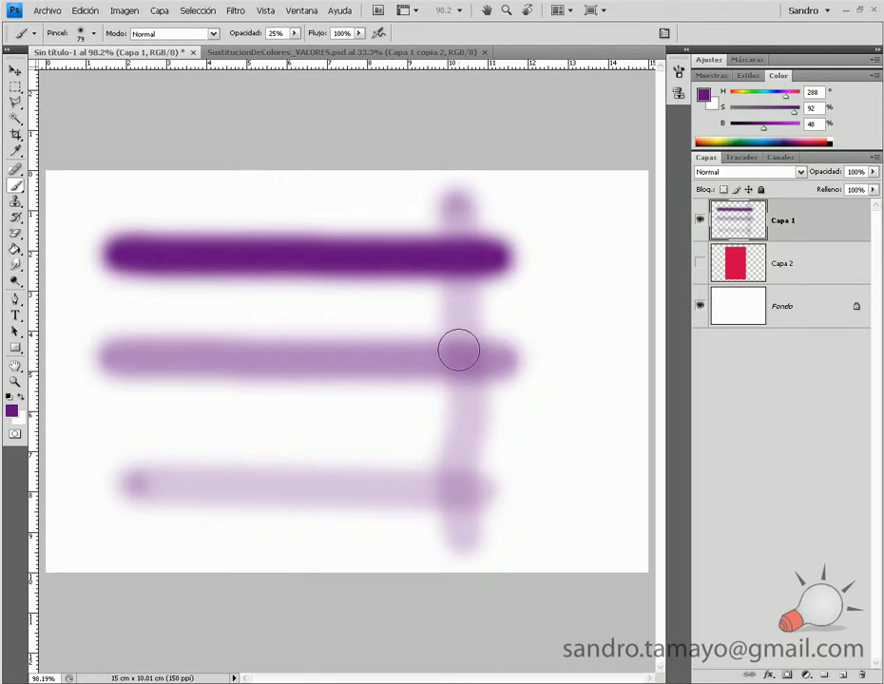
pyautogui.moveTo(376, 292); pyautogui.dragTo(564, 445)
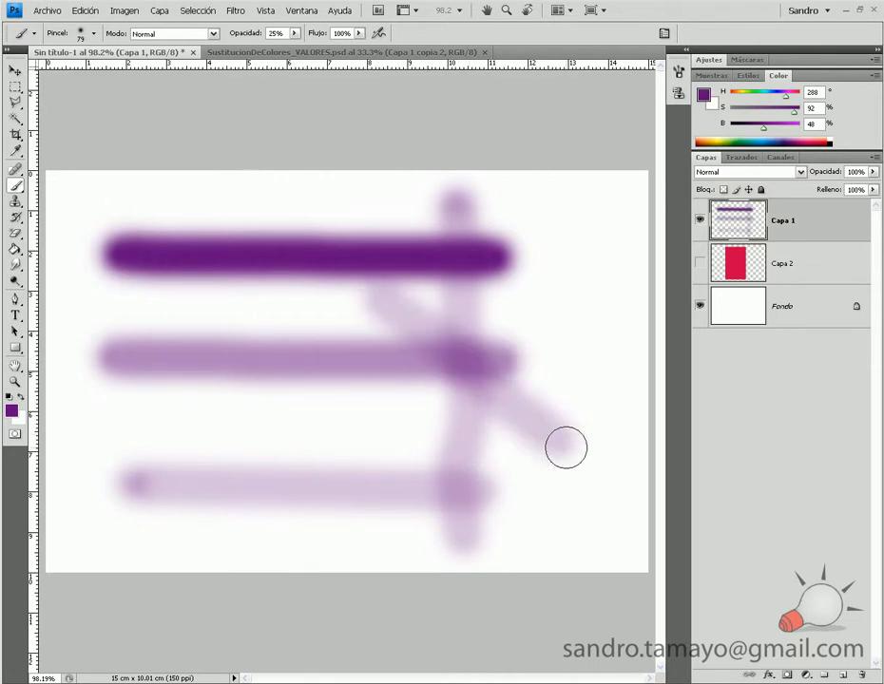
pyautogui.moveTo(525, 307)
pyautogui.mouseDown()
pyautogui.moveTo(480, 359)
pyautogui.moveTo(385, 426)
pyautogui.mouseUp()
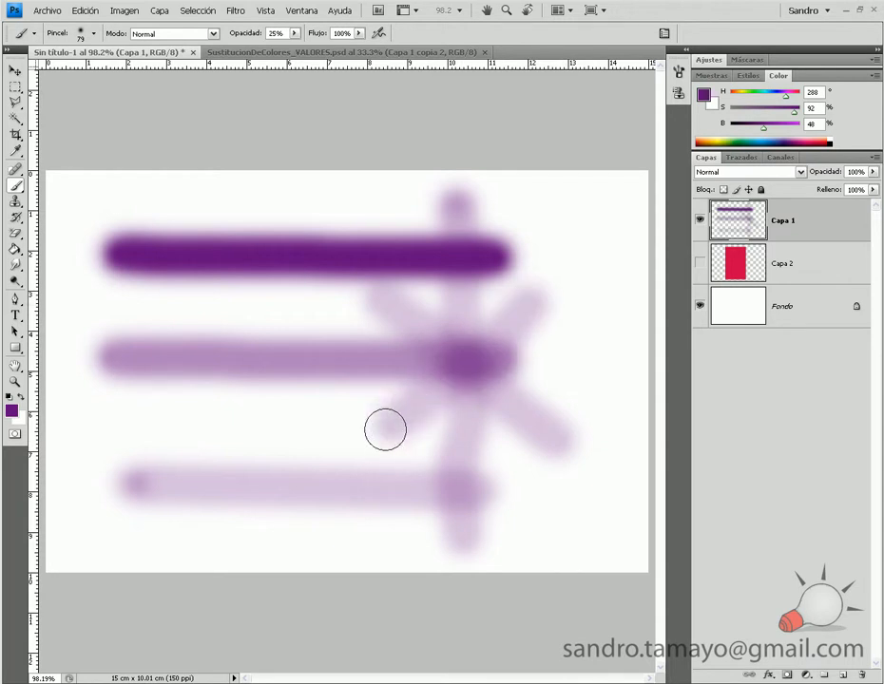
pyautogui.moveTo(352, 358); pyautogui.dragTo(597, 361)
pyautogui.moveTo(398, 309); pyautogui.dragTo(562, 446)
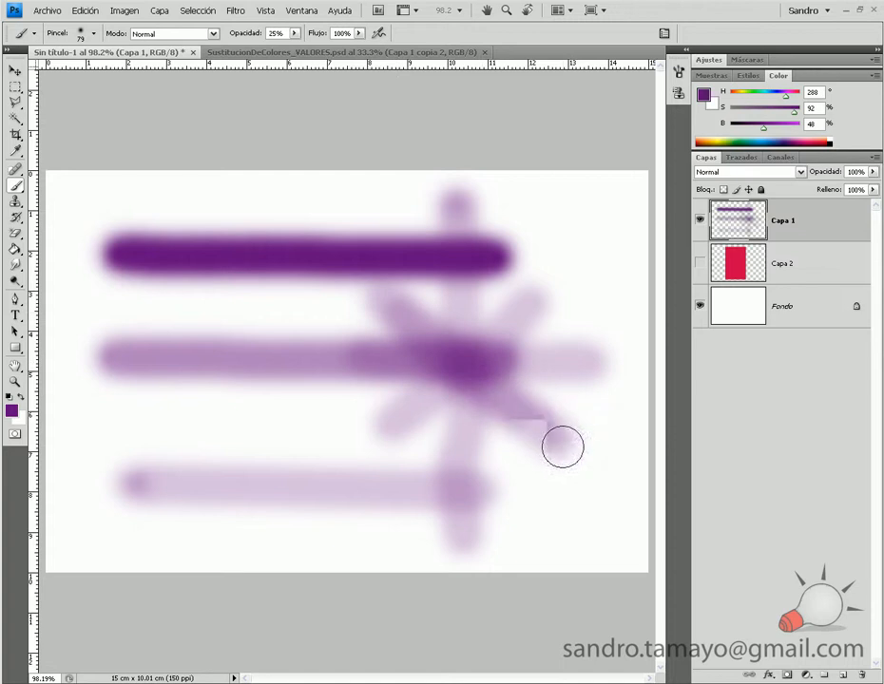
pyautogui.moveTo(535, 304); pyautogui.dragTo(400, 416)
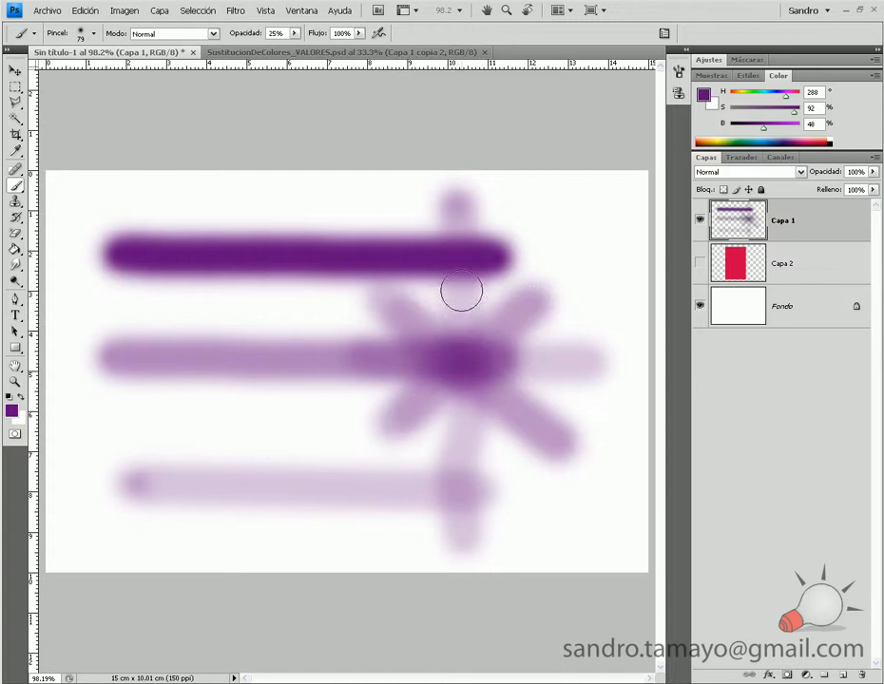
pyautogui.moveTo(462, 292); pyautogui.dragTo(472, 473)
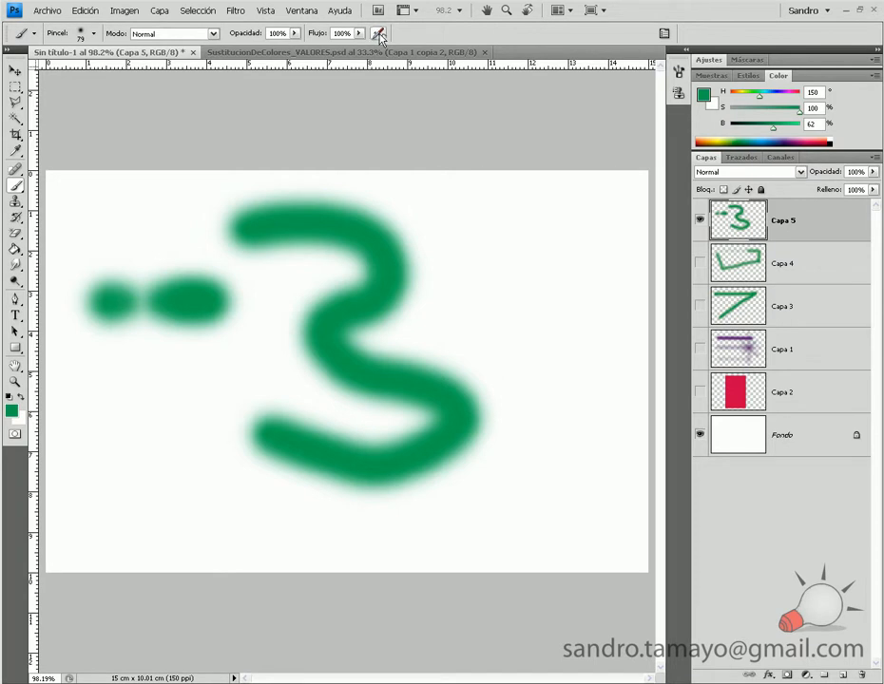
# Paint a long curving green airbrush stroke around the existing shape on Capa 5, pausing at several points to build up paint.
pyautogui.moveTo(451, 205)
pyautogui.mouseDown()
pyautogui.moveTo(505, 223)
pyautogui.moveTo(541, 254)
pyautogui.moveTo(552, 292)
pyautogui.moveTo(540, 352)
pyautogui.moveTo(581, 434)
pyautogui.moveTo(583, 466)
pyautogui.moveTo(524, 524)
pyautogui.moveTo(433, 519)
pyautogui.moveTo(112, 440)
pyautogui.moveTo(216, 385)
pyautogui.mouseUp()
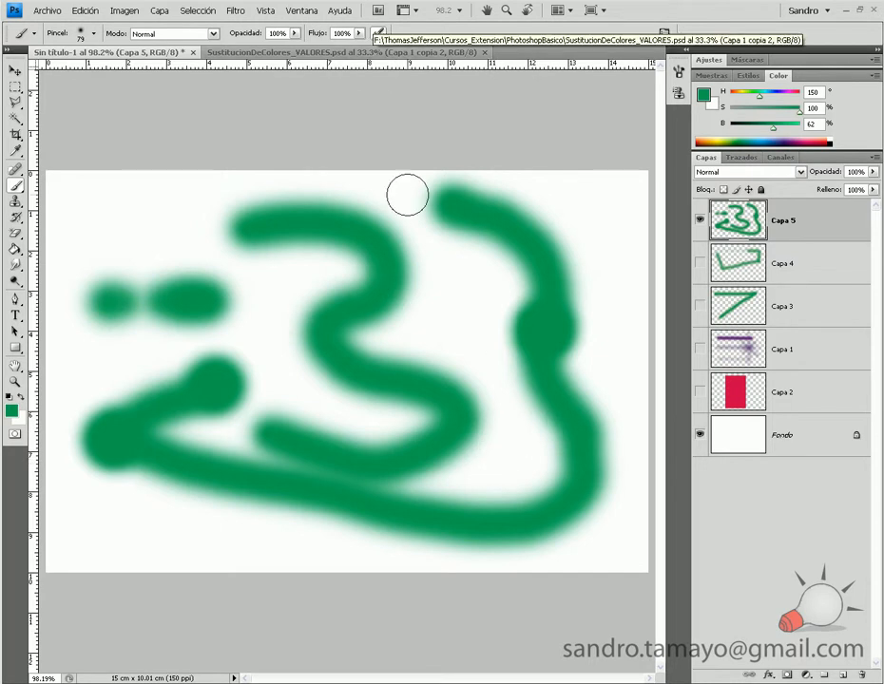
# On a new layer with Capa 5 hidden, set the brush flow to 56% and paint a winding green airbrush stroke.
pyautogui.click(841, 676)
pyautogui.click(702, 261)
pyautogui.moveTo(324, 35); pyautogui.dragTo(309, 36)
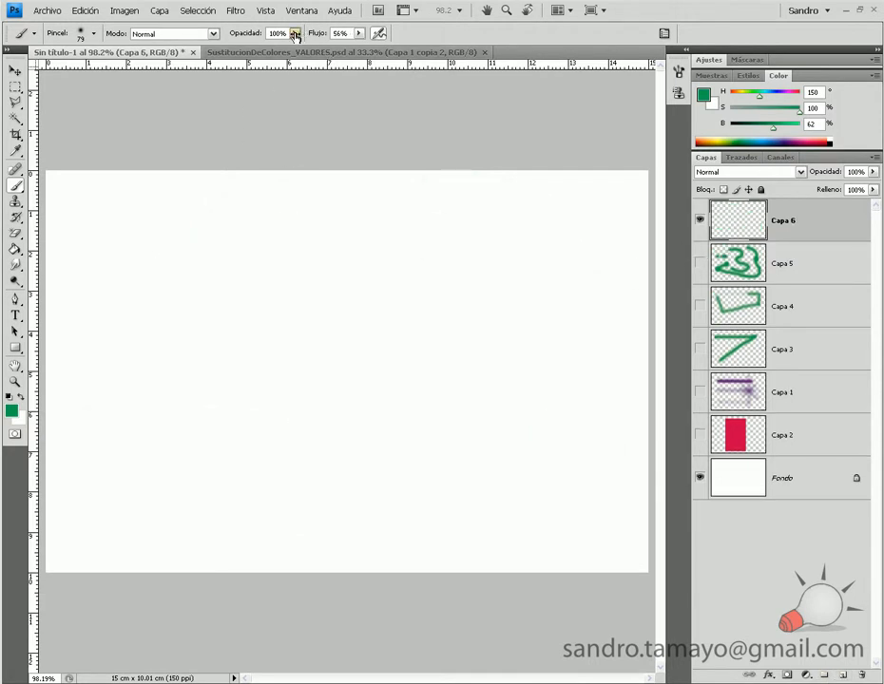
pyautogui.moveTo(95, 296)
pyautogui.mouseDown()
pyautogui.moveTo(170, 244)
pyautogui.moveTo(222, 228)
pyautogui.moveTo(264, 252)
pyautogui.moveTo(406, 382)
pyautogui.moveTo(440, 288)
pyautogui.moveTo(466, 271)
pyautogui.moveTo(492, 279)
pyautogui.moveTo(504, 305)
pyautogui.moveTo(571, 380)
pyautogui.moveTo(511, 388)
pyautogui.moveTo(561, 470)
pyautogui.moveTo(443, 507)
pyautogui.moveTo(207, 378)
pyautogui.moveTo(223, 439)
pyautogui.moveTo(249, 471)
pyautogui.moveTo(146, 461)
pyautogui.moveTo(115, 388)
pyautogui.mouseUp()
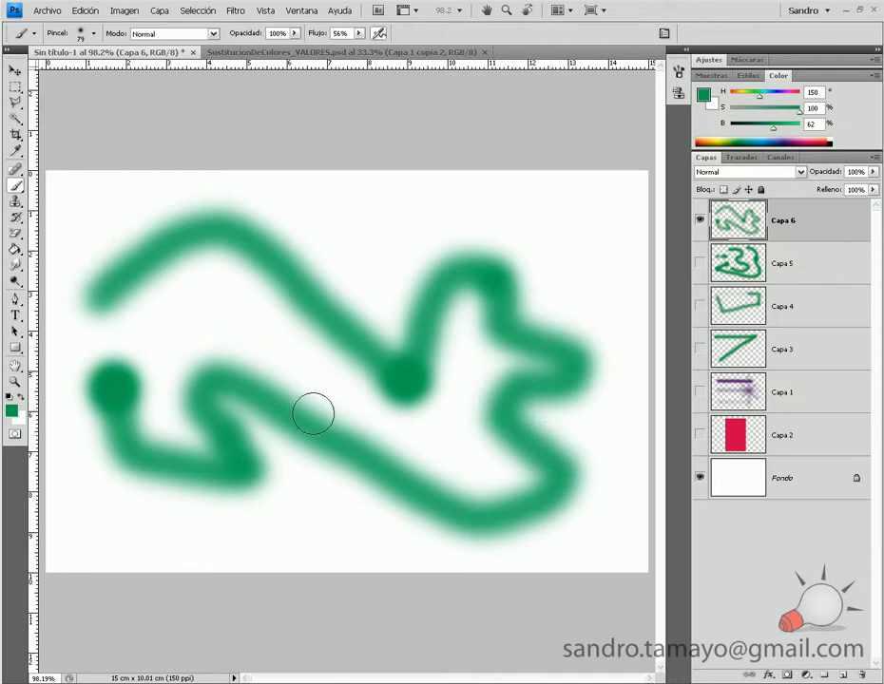
# Delete the layers from Capa 6 down through Capa 1 and add a new empty layer above Capa 2.
pyautogui.keyDown('shift'); pyautogui.click(777, 389); pyautogui.keyUp('shift')
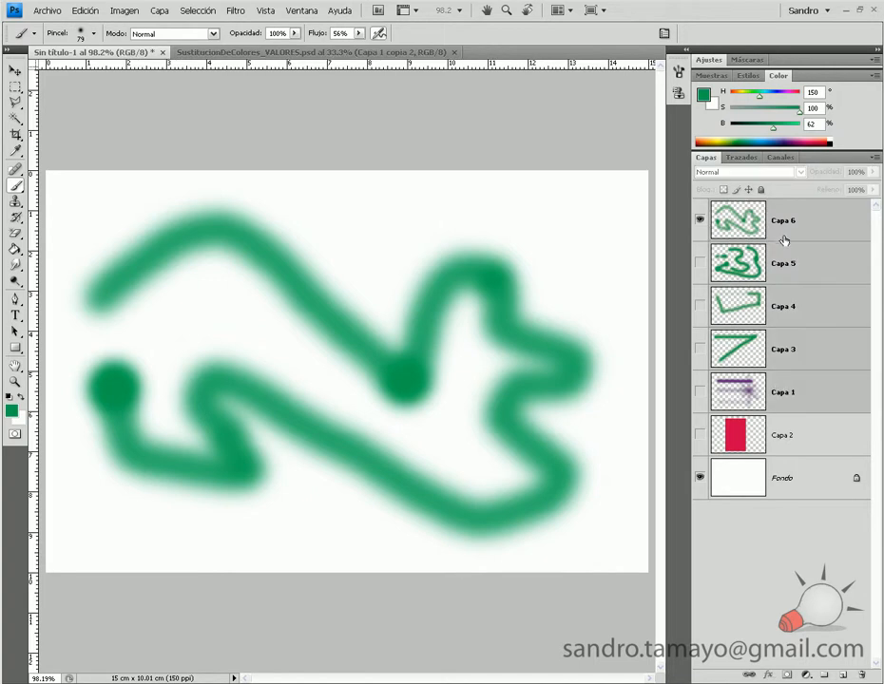
pyautogui.moveTo(801, 387)
pyautogui.mouseDown()
pyautogui.moveTo(865, 658)
pyautogui.moveTo(862, 676)
pyautogui.mouseUp()
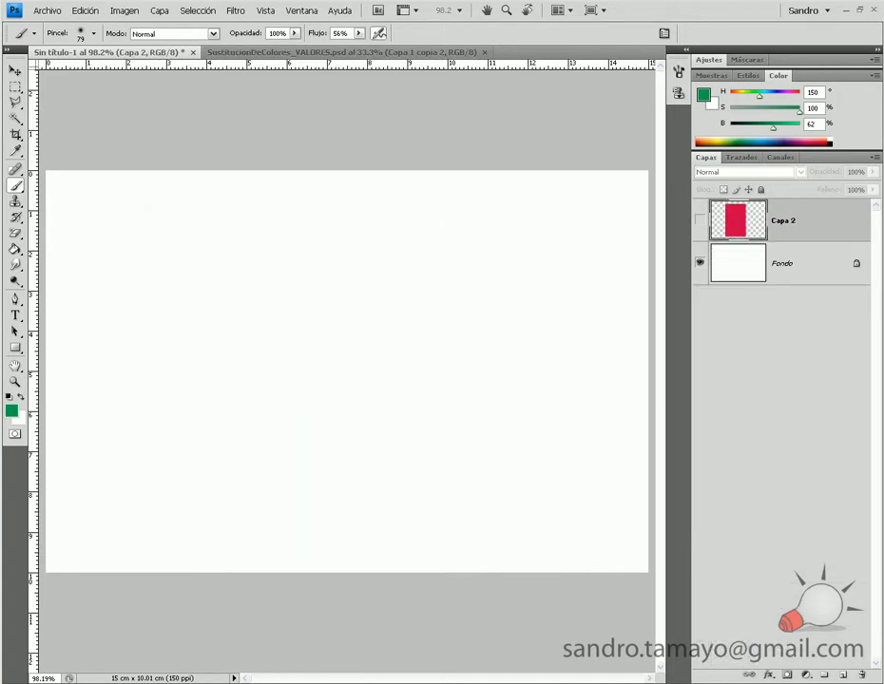
pyautogui.click(843, 676)
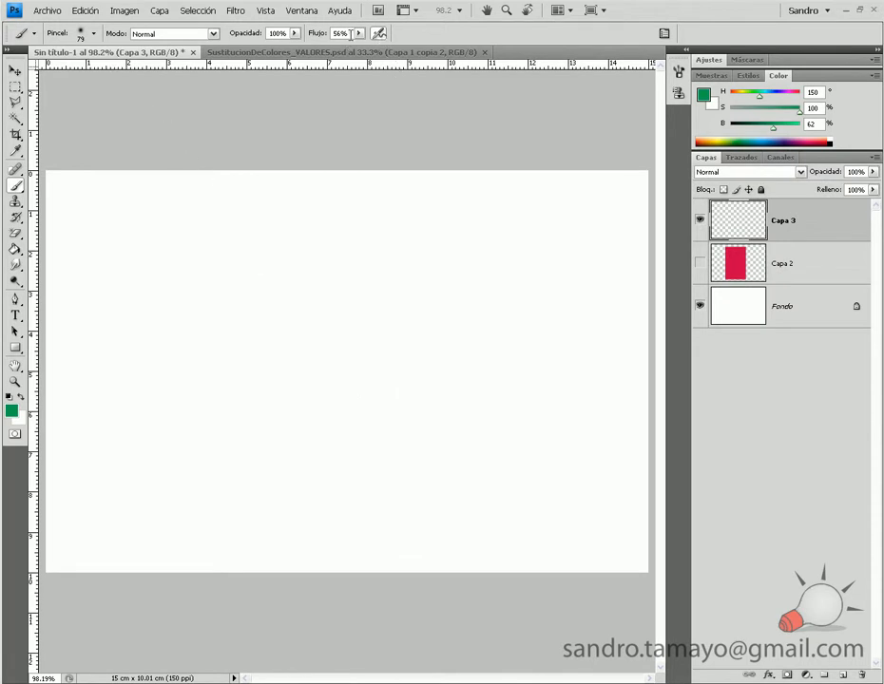
# Set the brush flow to 100% and turn off the airbrush mode.
pyautogui.click(359, 34)
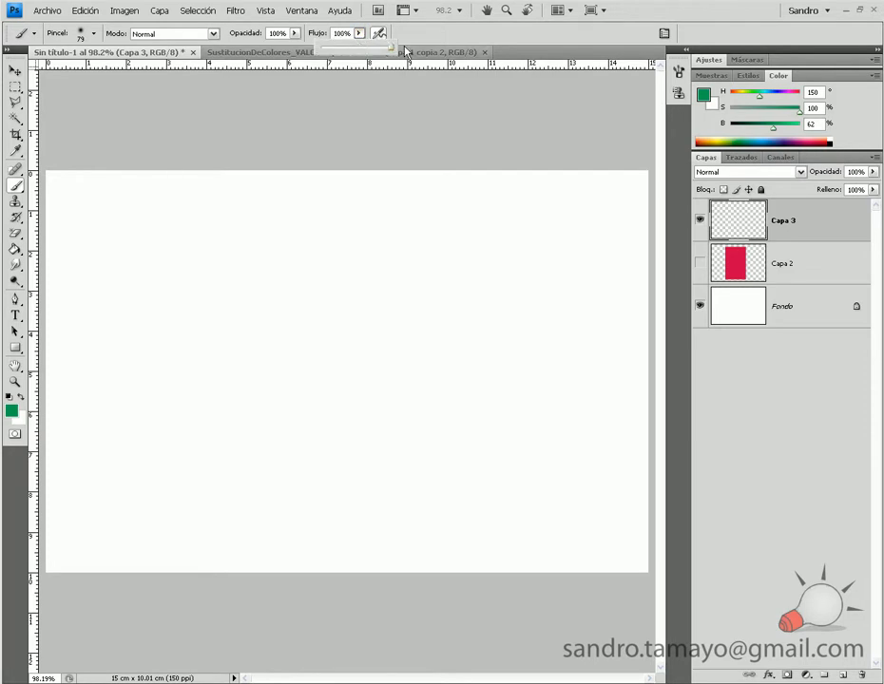
pyautogui.click(380, 39)
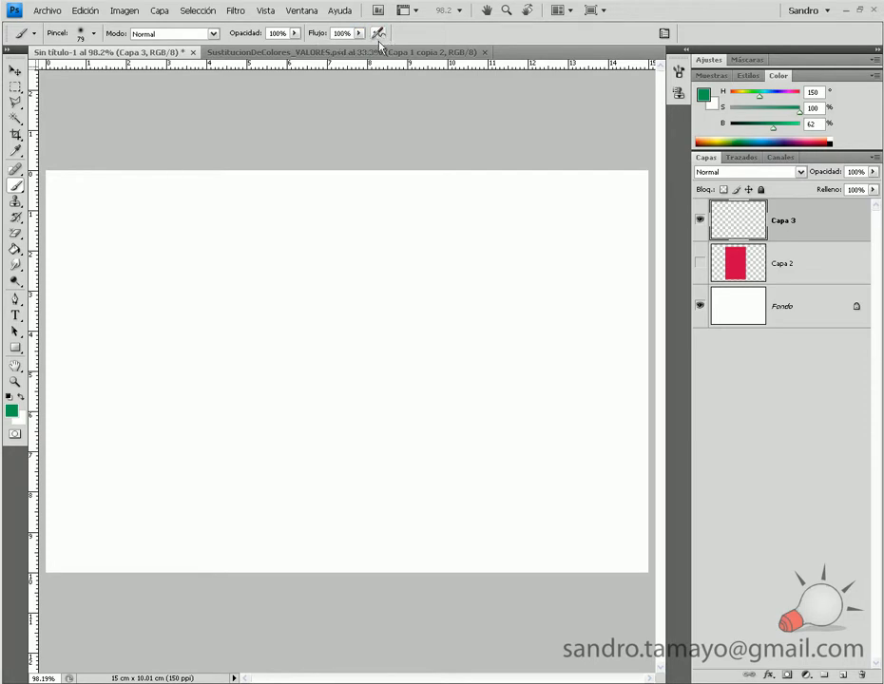
# Set the brush diameter to 60 px and paint a soft-edged green horizontal stroke across Capa 3.
pyautogui.click(94, 35)
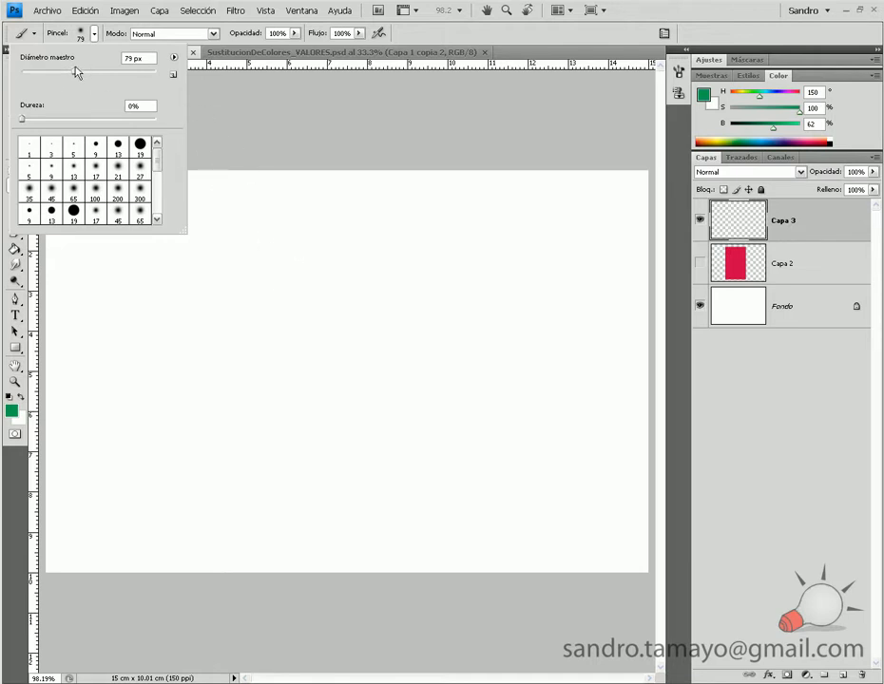
pyautogui.moveTo(89, 73); pyautogui.dragTo(110, 73)
pyautogui.moveTo(114, 71); pyautogui.dragTo(88, 73)
pyautogui.click(108, 298)
pyautogui.moveTo(122, 298); pyautogui.dragTo(464, 296)
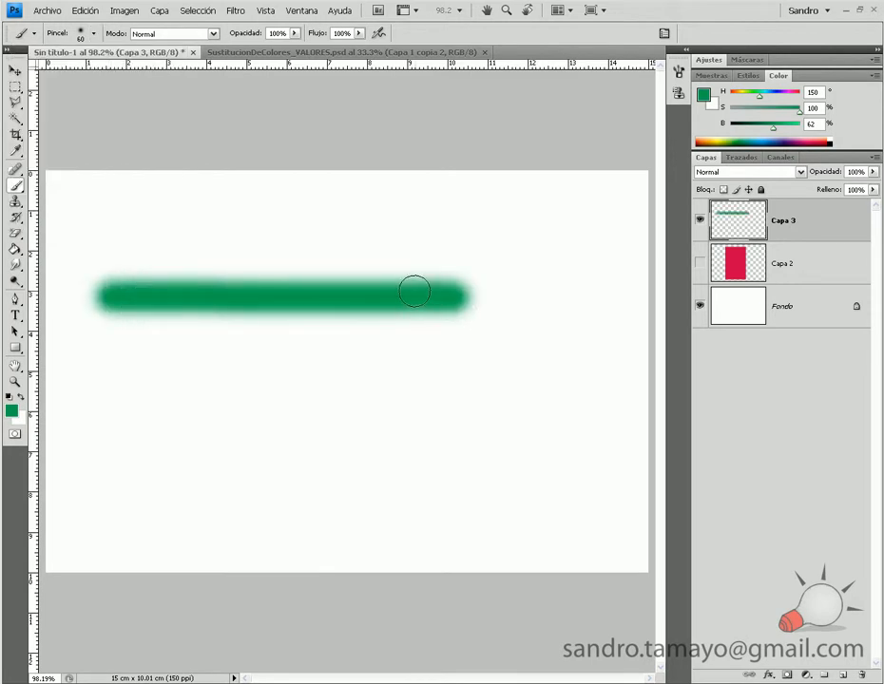
# Raise the brush hardness to its maximum and paint a second green horizontal stroke below the soft one.
pyautogui.click(94, 34)
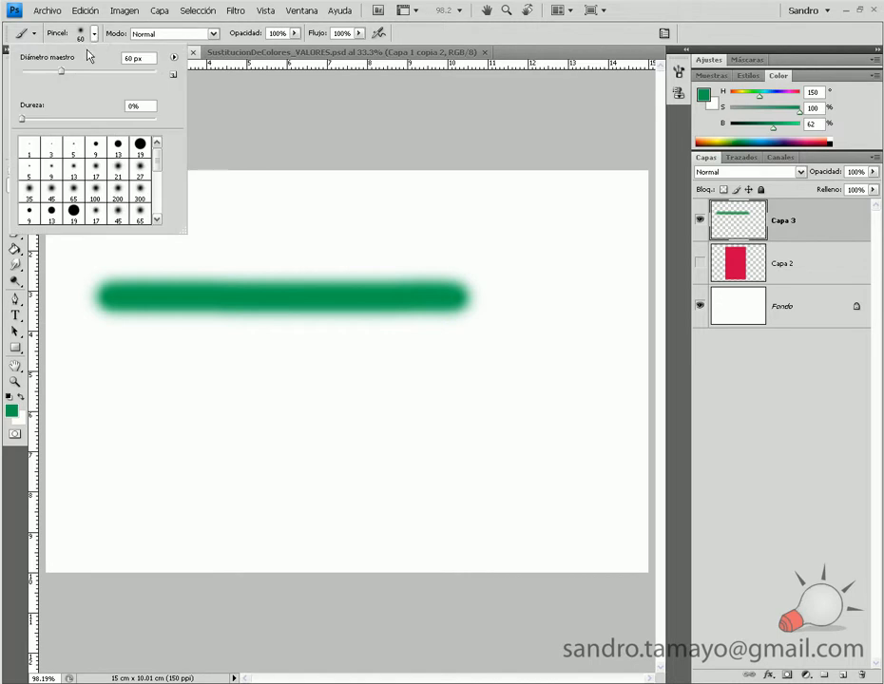
pyautogui.moveTo(75, 123); pyautogui.dragTo(189, 132)
pyautogui.moveTo(112, 379); pyautogui.dragTo(450, 380)
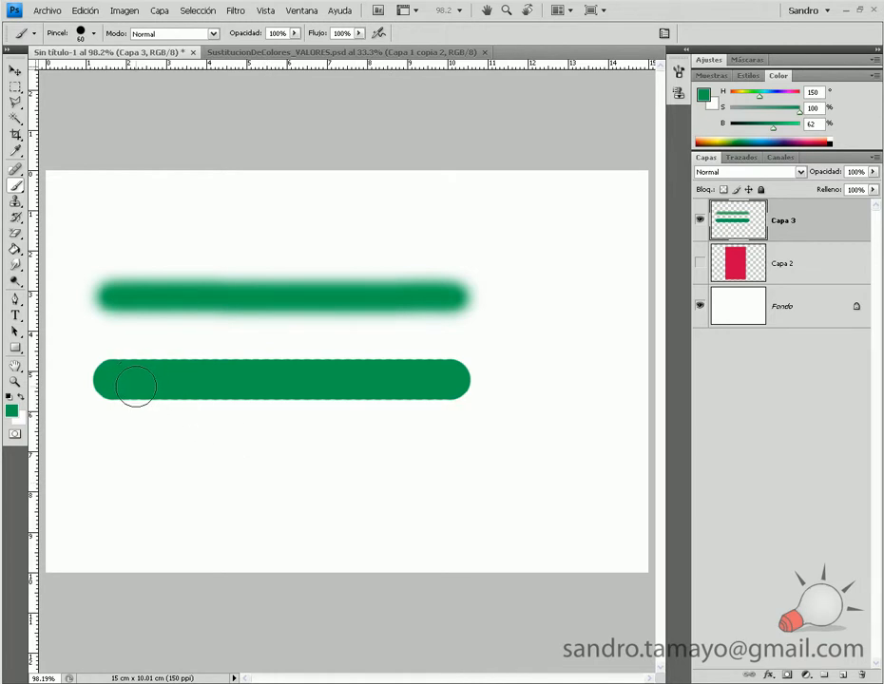
# Stamp three overlapping hard-edged round brush dabs in a row below the hard stroke.
pyautogui.hotkey('ctrl', '+')
pyautogui.hotkey('ctrl', '+')
pyautogui.hotkey('ctrl', '+')
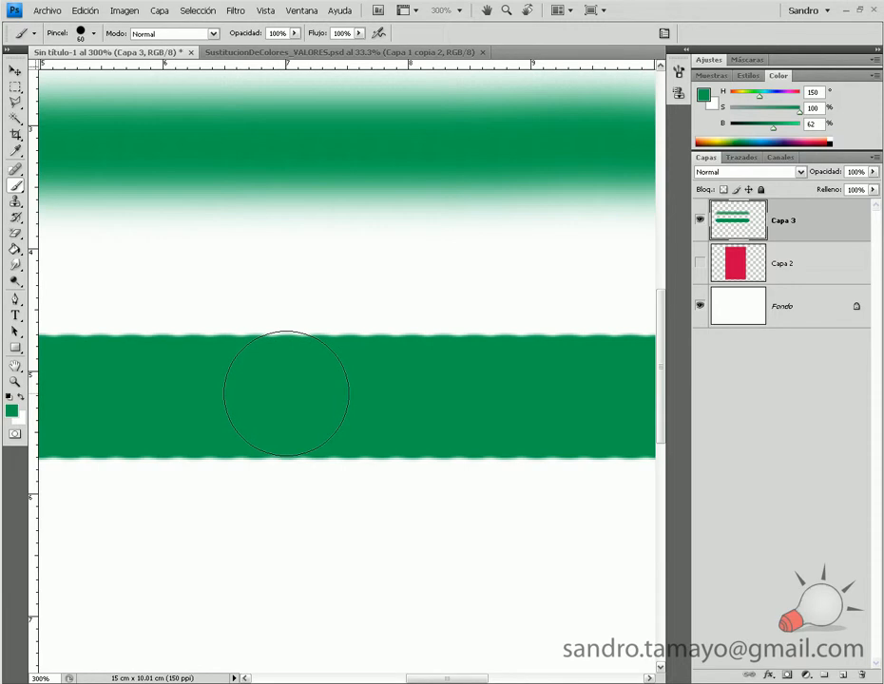
pyautogui.click(202, 553)
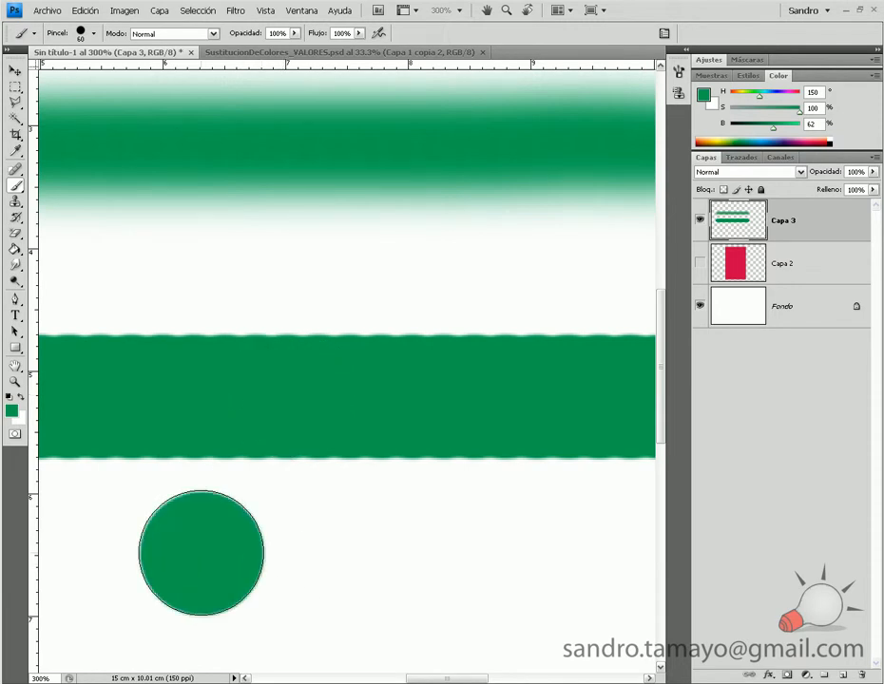
pyautogui.click(239, 548)
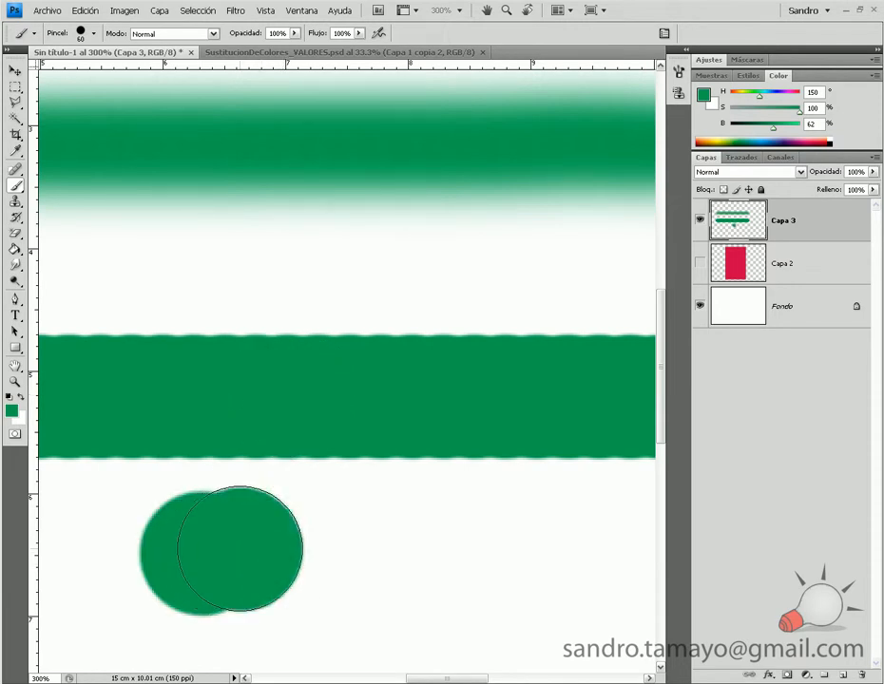
pyautogui.click(304, 550)
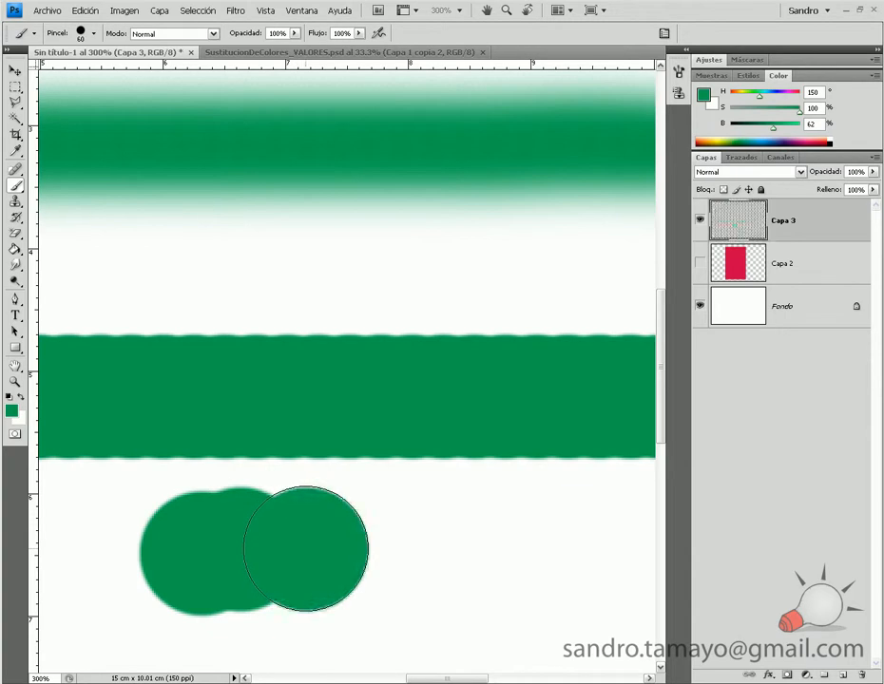
# Extend the row of hard-edged brush dabs with four more overlapping green dabs.
pyautogui.click(363, 550)
pyautogui.click(428, 551)
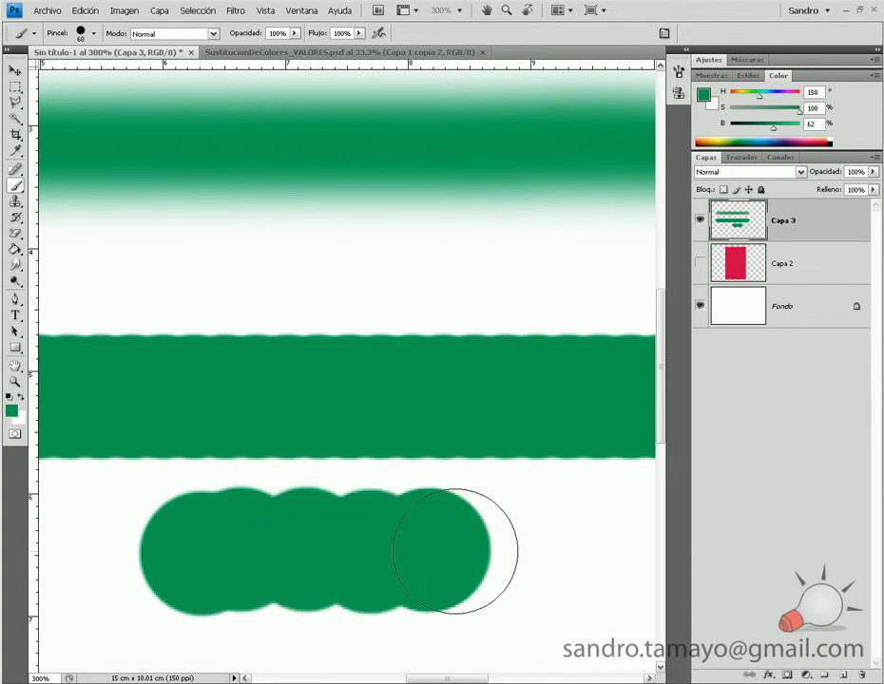
pyautogui.click(475, 545)
pyautogui.click(526, 545)
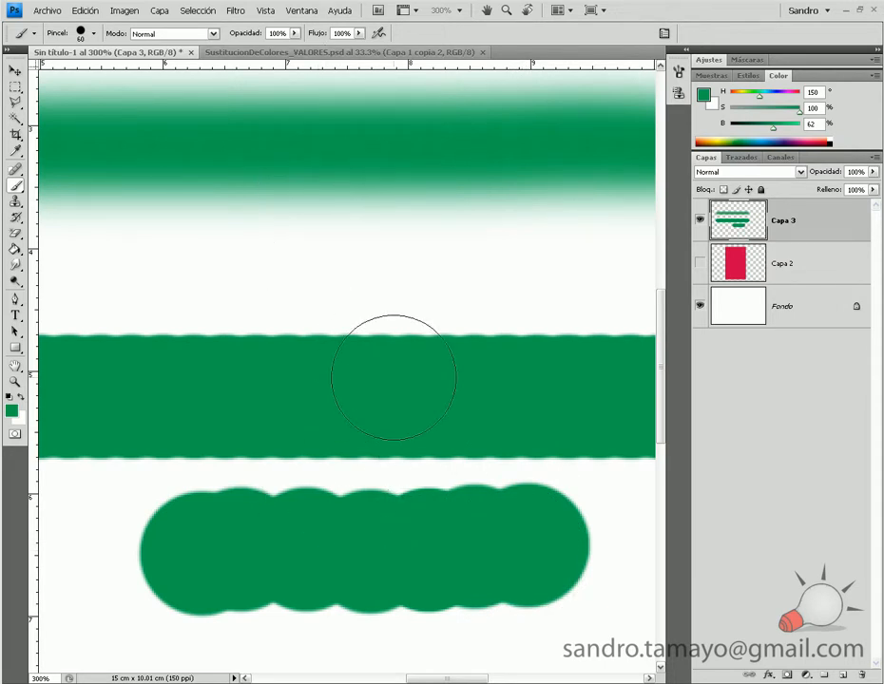
# Delete the layer holding the painted strokes and dabs, and add a new empty layer above Capa 2.
pyautogui.hotkey('ctrl', '0')
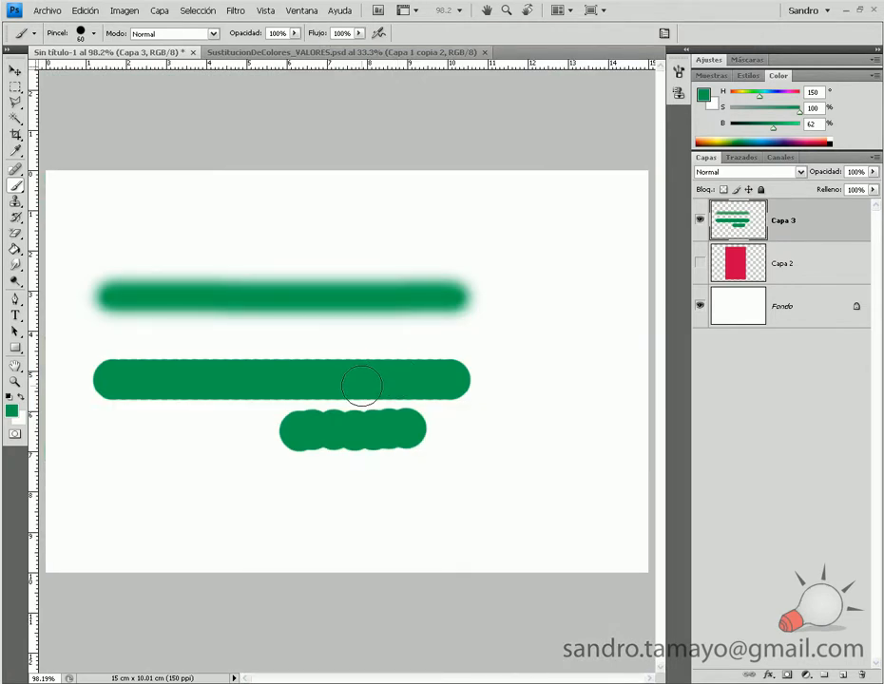
pyautogui.moveTo(777, 221)
pyautogui.mouseDown()
pyautogui.moveTo(771, 639)
pyautogui.moveTo(861, 675)
pyautogui.mouseUp()
pyautogui.click(842, 675)
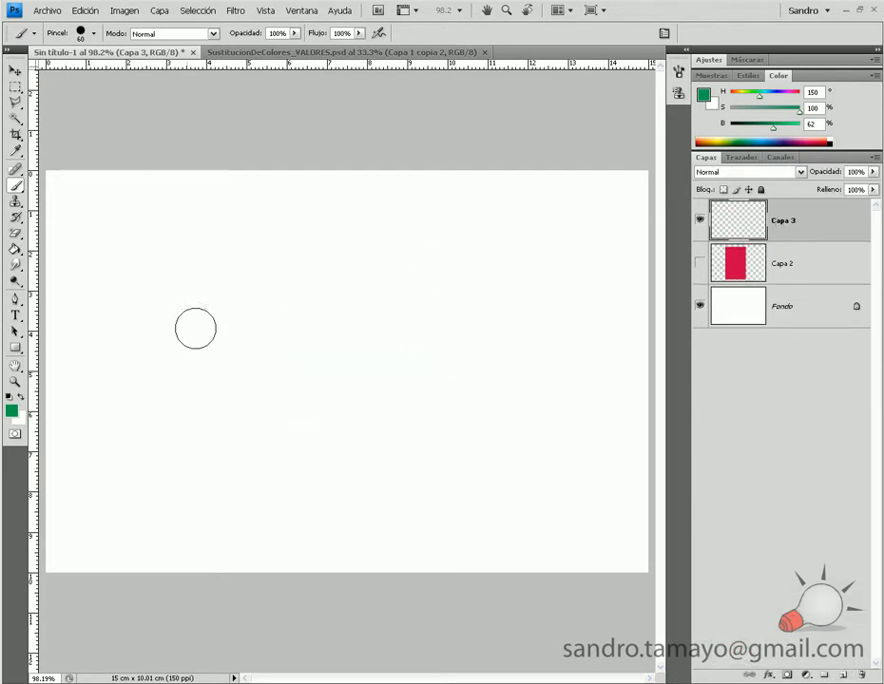
# Lower the hardness of the 60 px brush to 4%.
pyautogui.click(95, 35)
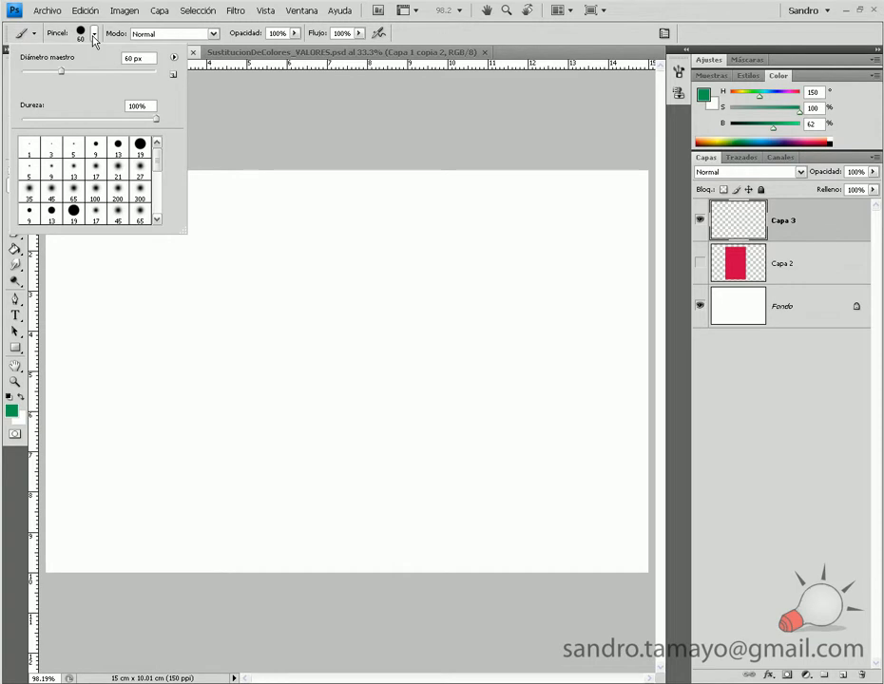
pyautogui.click(94, 36)
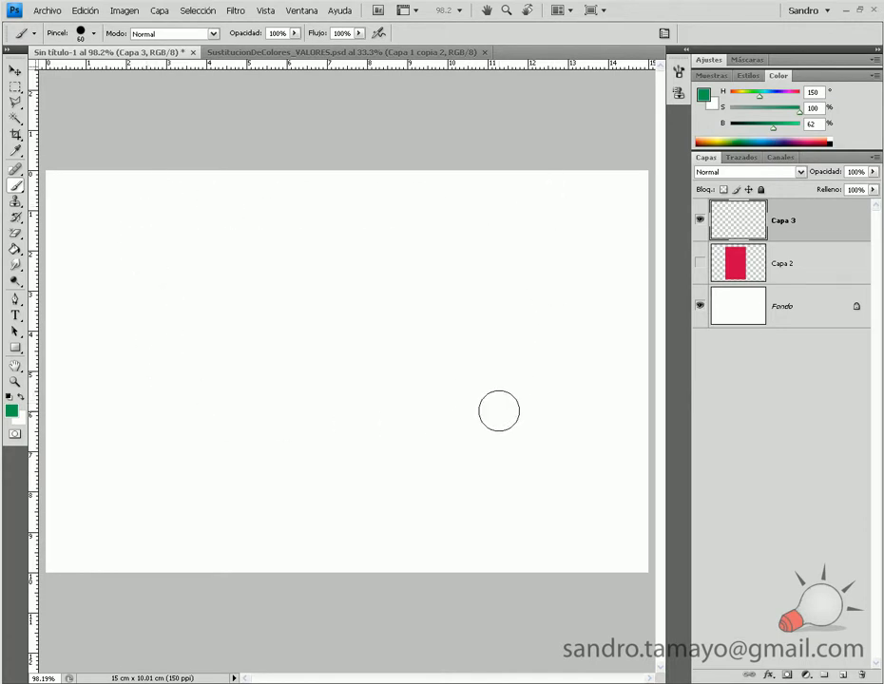
pyautogui.rightClick(547, 430)
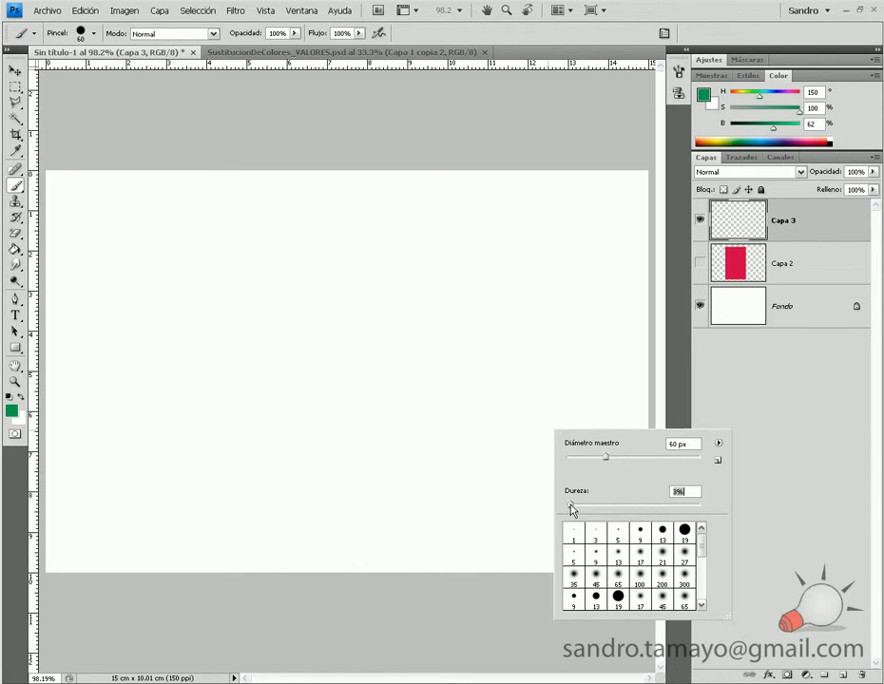
# Choose the hard round 19 px brush preset and paint a curved green stroke across the upper part of the canvas.
pyautogui.rightClick(445, 285)
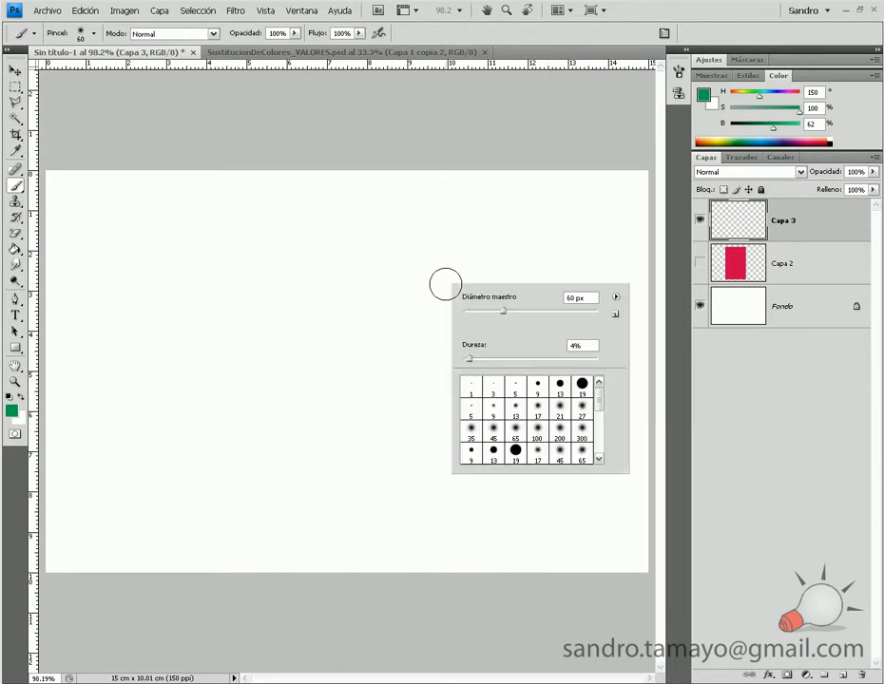
pyautogui.moveTo(599, 406)
pyautogui.mouseDown()
pyautogui.moveTo(600, 439)
pyautogui.moveTo(600, 406)
pyautogui.mouseUp()
pyautogui.click(582, 386)
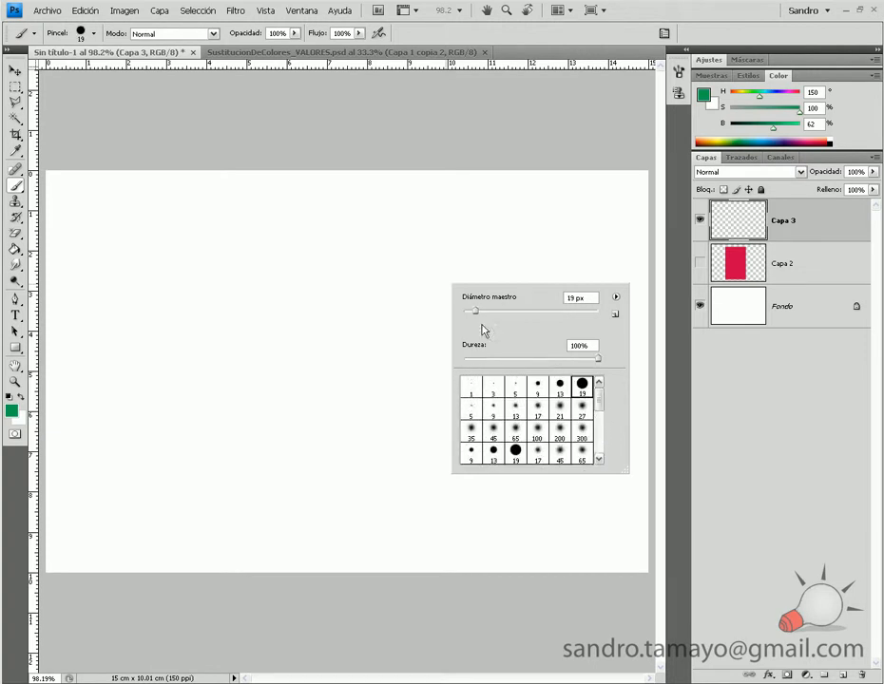
pyautogui.click(200, 245)
pyautogui.moveTo(167, 258); pyautogui.dragTo(346, 210)
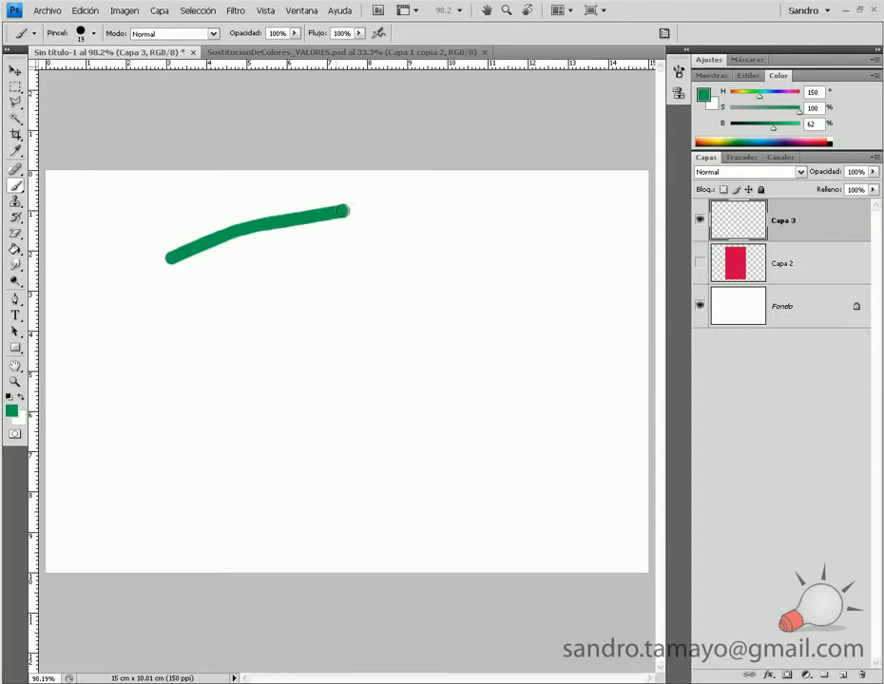
# Choose the soft round 27 px brush preset and paint a second curved stroke below the hard-edged one.
pyautogui.rightClick(374, 269)
pyautogui.click(511, 403)
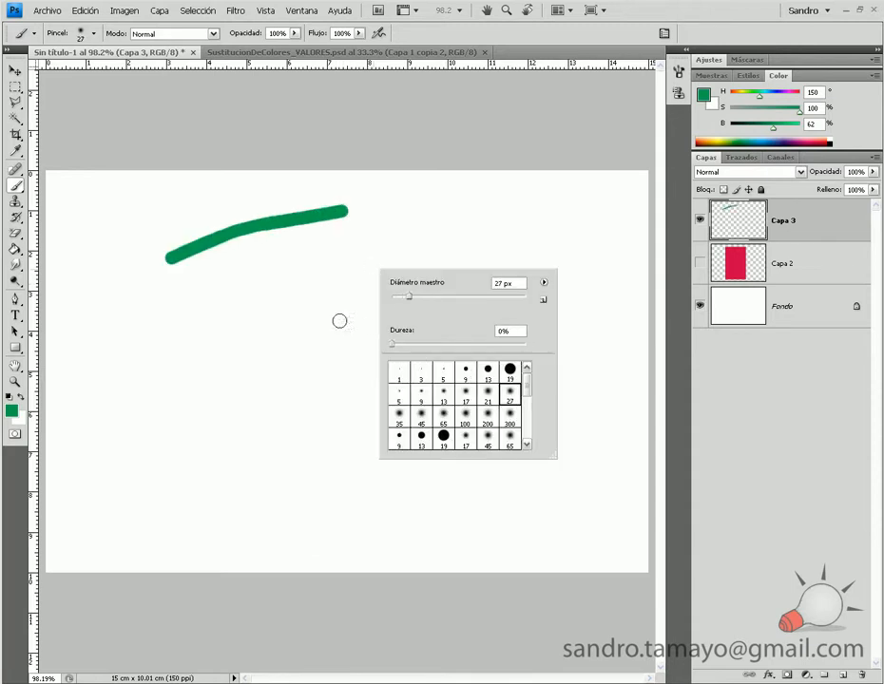
pyautogui.click(191, 297)
pyautogui.moveTo(189, 300)
pyautogui.mouseDown()
pyautogui.moveTo(267, 268)
pyautogui.moveTo(389, 250)
pyautogui.mouseUp()
# Choose the 24 px spatter brush preset and paint a rough-edged curved stroke below the soft one.
pyautogui.rightClick(455, 326)
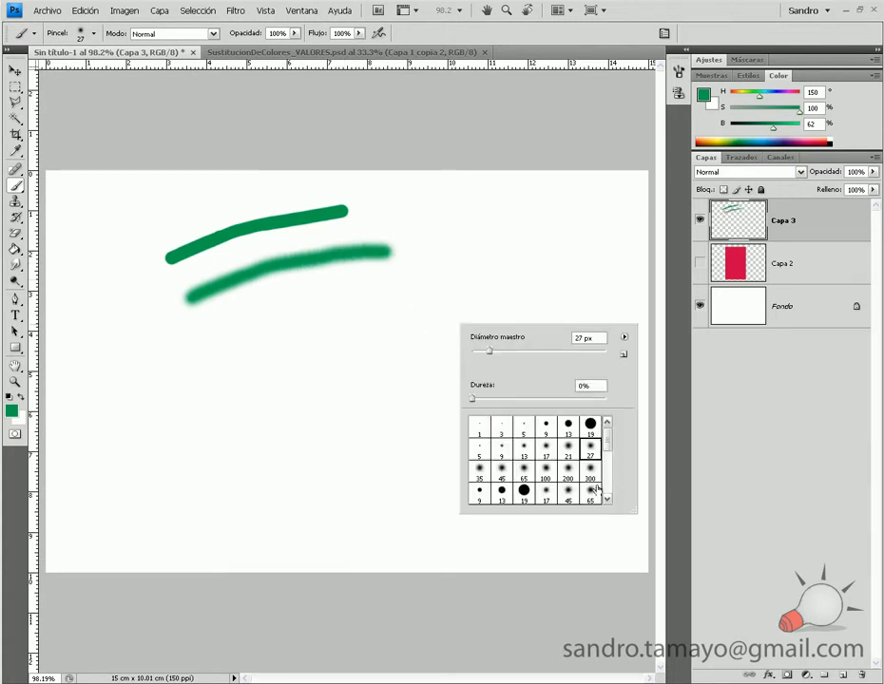
pyautogui.scroll(-4, 602, 471)
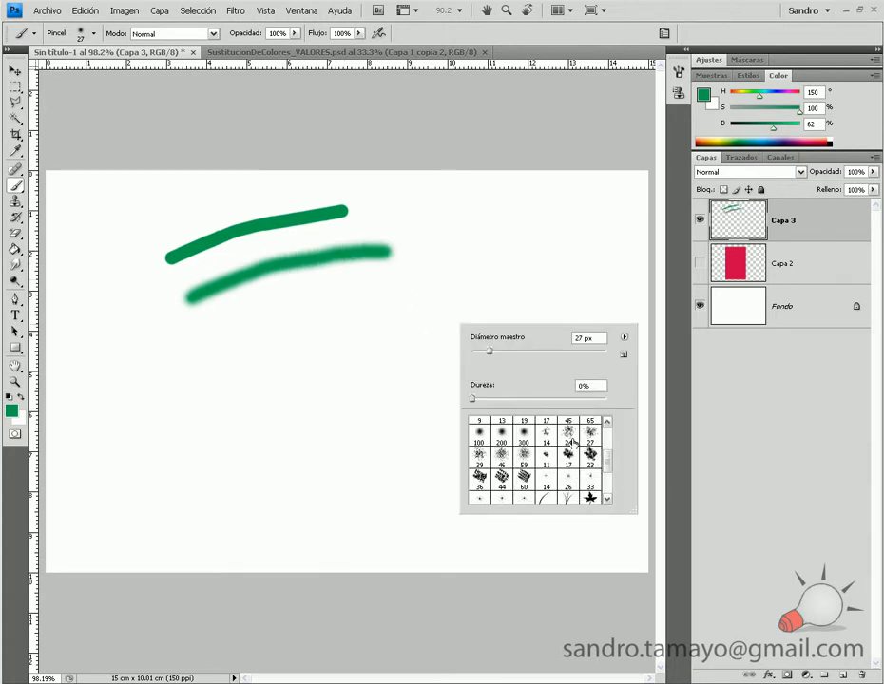
pyautogui.click(570, 437)
pyautogui.moveTo(200, 346)
pyautogui.mouseDown()
pyautogui.moveTo(309, 303)
pyautogui.moveTo(402, 296)
pyautogui.mouseUp()
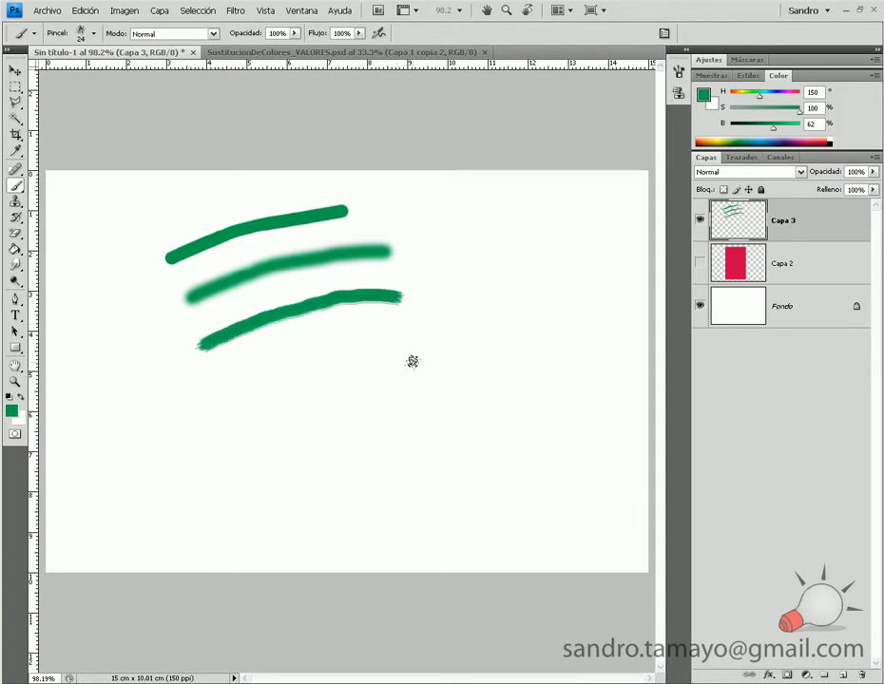
# Choose the 55 px textured brush preset and paint a fourth curved stroke below the spatter stroke.
pyautogui.rightClick(412, 361)
pyautogui.scroll(-3, 571, 502)
pyautogui.click(460, 490)
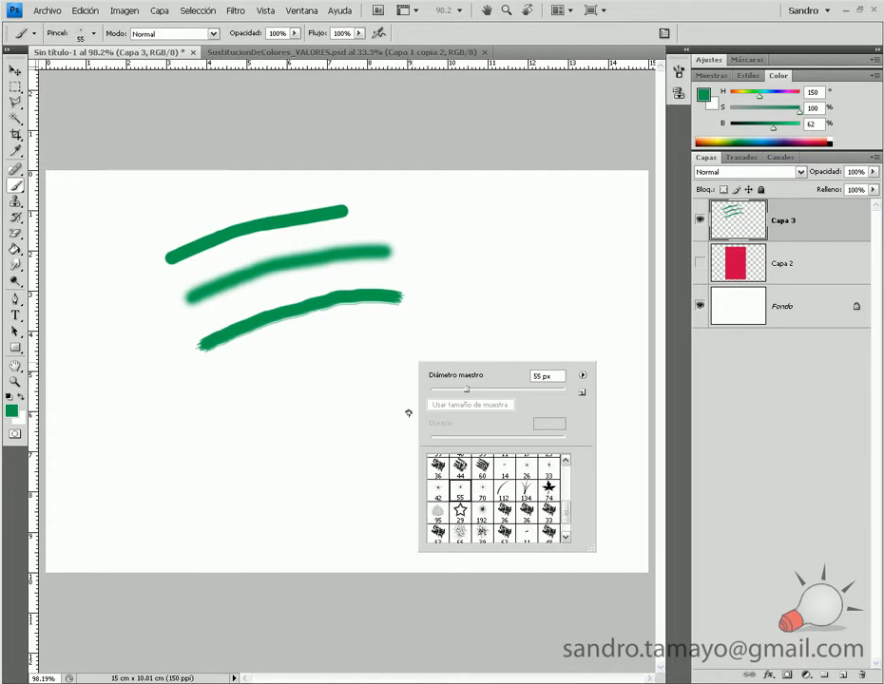
pyautogui.click(226, 379)
pyautogui.moveTo(221, 380)
pyautogui.mouseDown()
pyautogui.moveTo(258, 361)
pyautogui.moveTo(402, 332)
pyautogui.mouseUp()
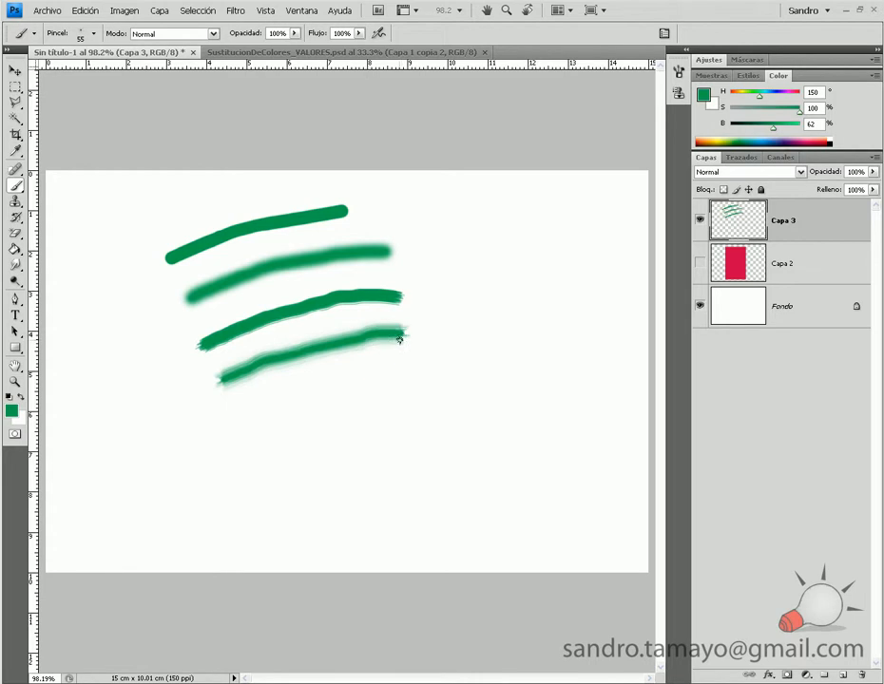
# Choose the 112 px grass blade brush preset and paint a band of grass below the four strokes.
pyautogui.rightClick(385, 415)
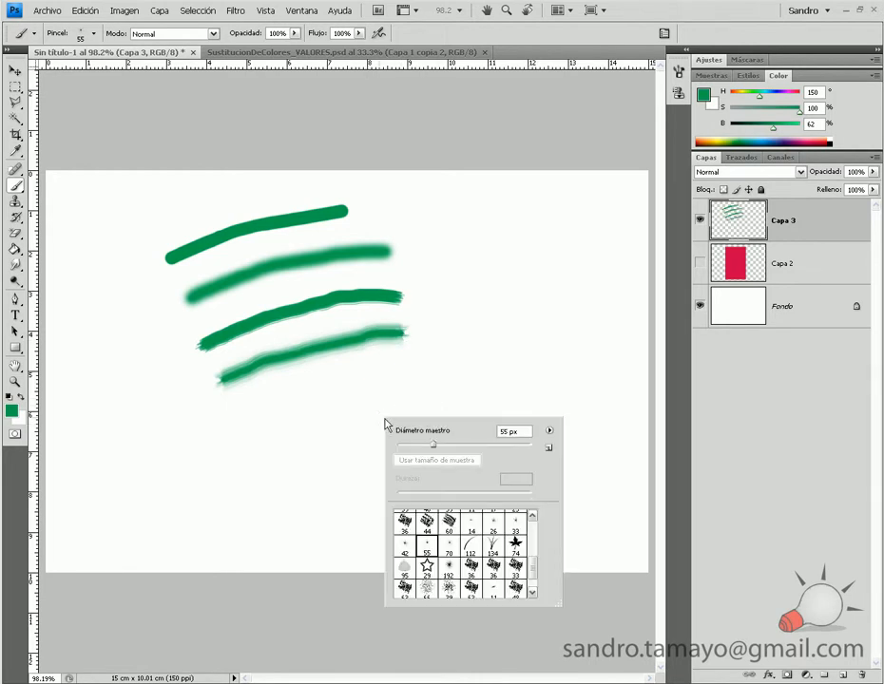
pyautogui.click(471, 549)
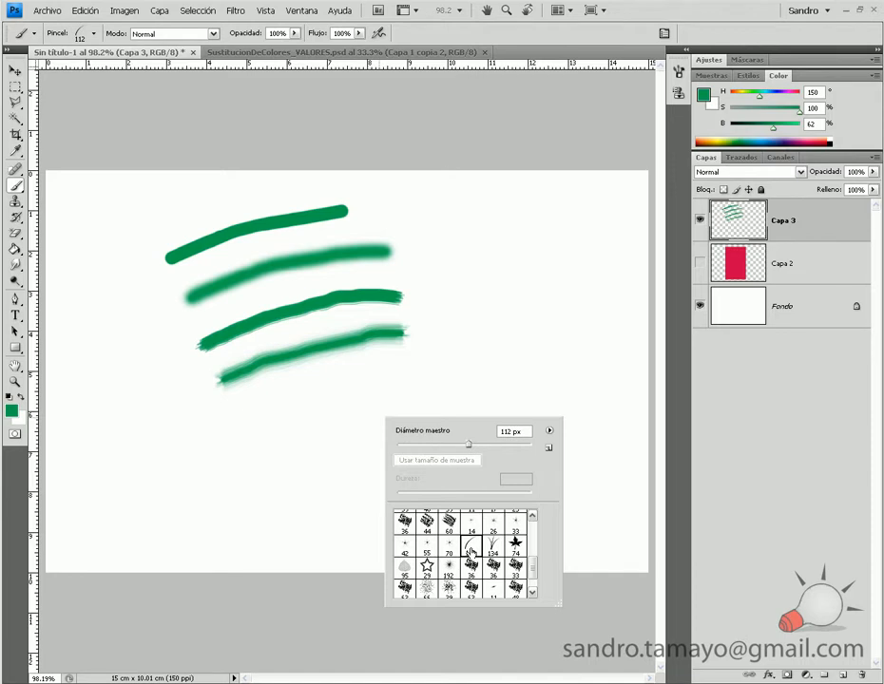
pyautogui.moveTo(244, 441)
pyautogui.mouseDown()
pyautogui.moveTo(338, 390)
pyautogui.moveTo(409, 380)
pyautogui.mouseUp()
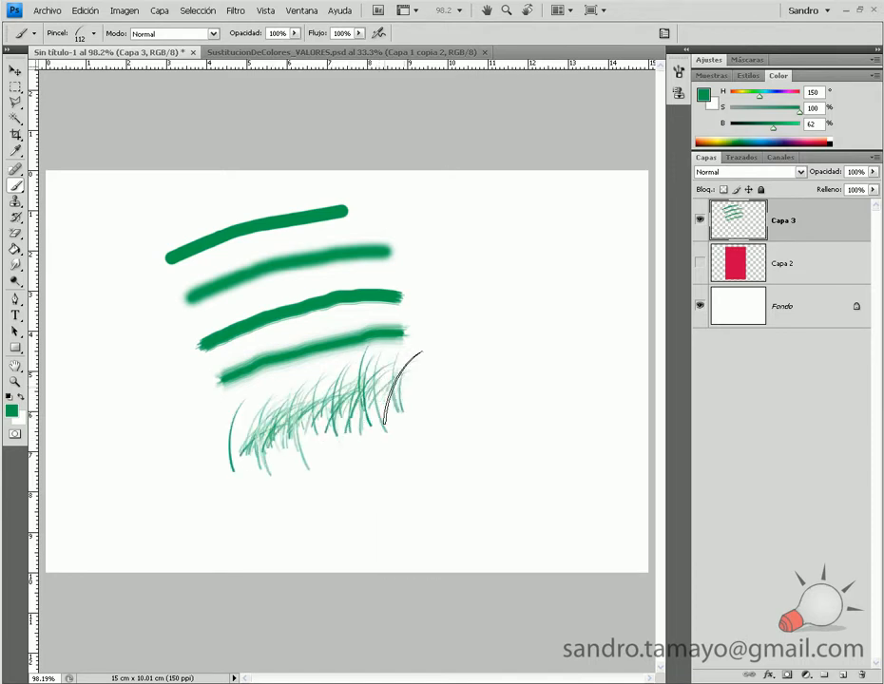
# Choose the 74 px maple leaf brush preset and paint scattered leaves over the lower part of the canvas.
pyautogui.rightClick(446, 430)
pyautogui.click(582, 557)
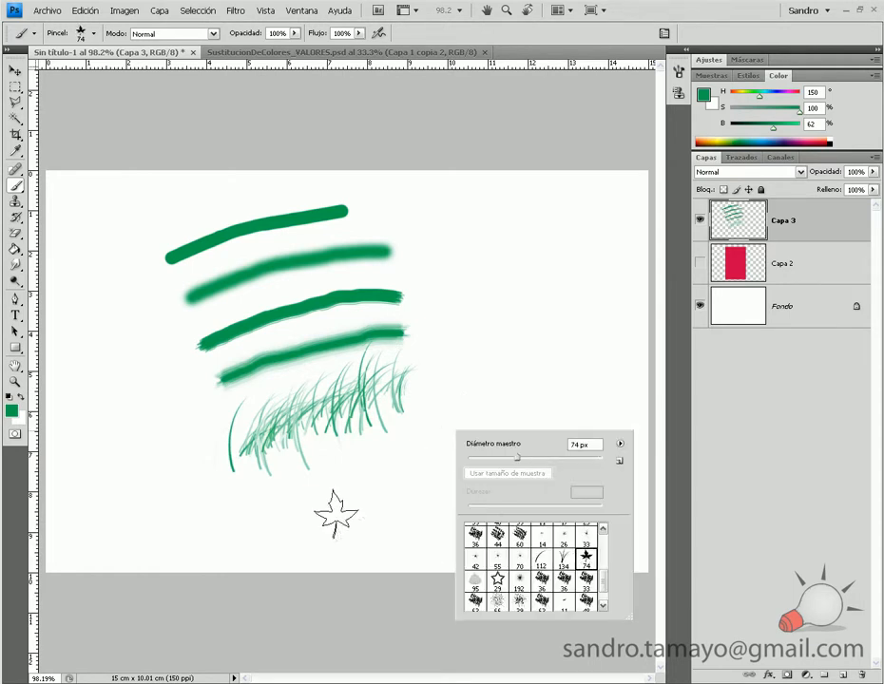
pyautogui.moveTo(268, 517)
pyautogui.mouseDown()
pyautogui.moveTo(369, 486)
pyautogui.moveTo(304, 485)
pyautogui.mouseUp()
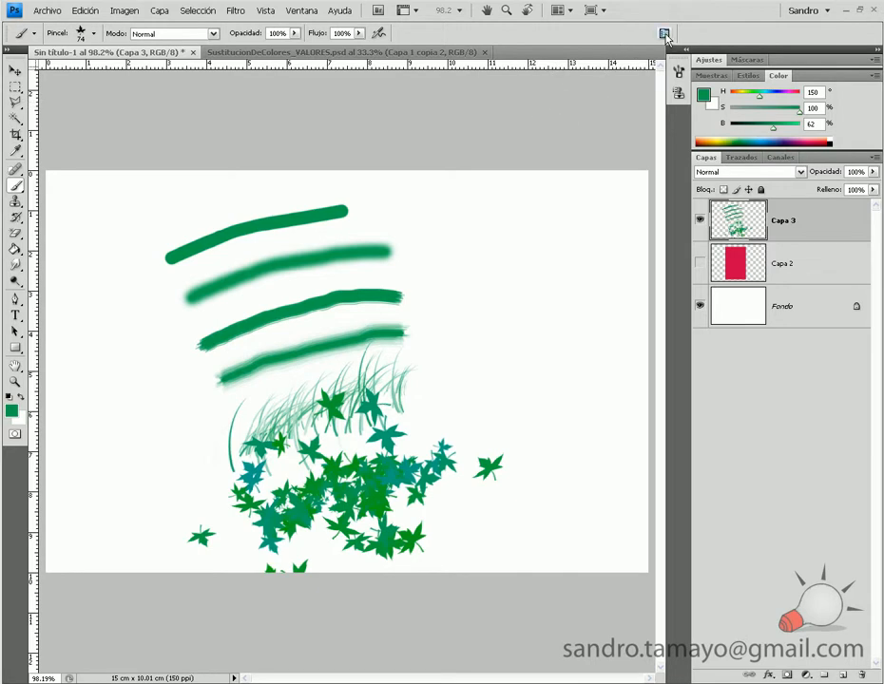
# Disable Dinámica de forma, Dispersión, Dinámica de color, Otra dinámica and Suavizar for the leaf brush, and set its diameter to 51 px.
pyautogui.click(678, 76)
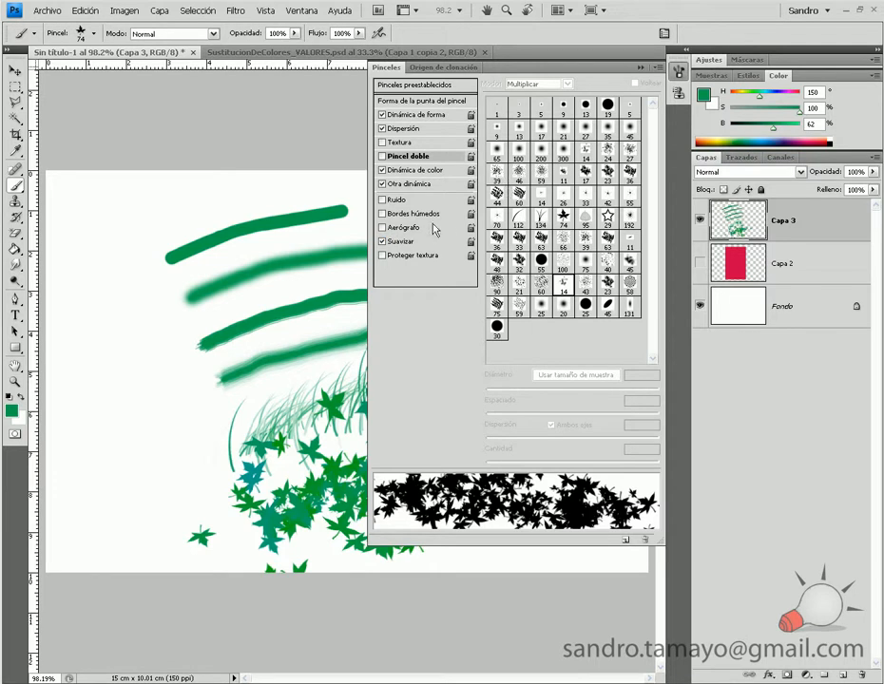
pyautogui.click(382, 244)
pyautogui.click(383, 129)
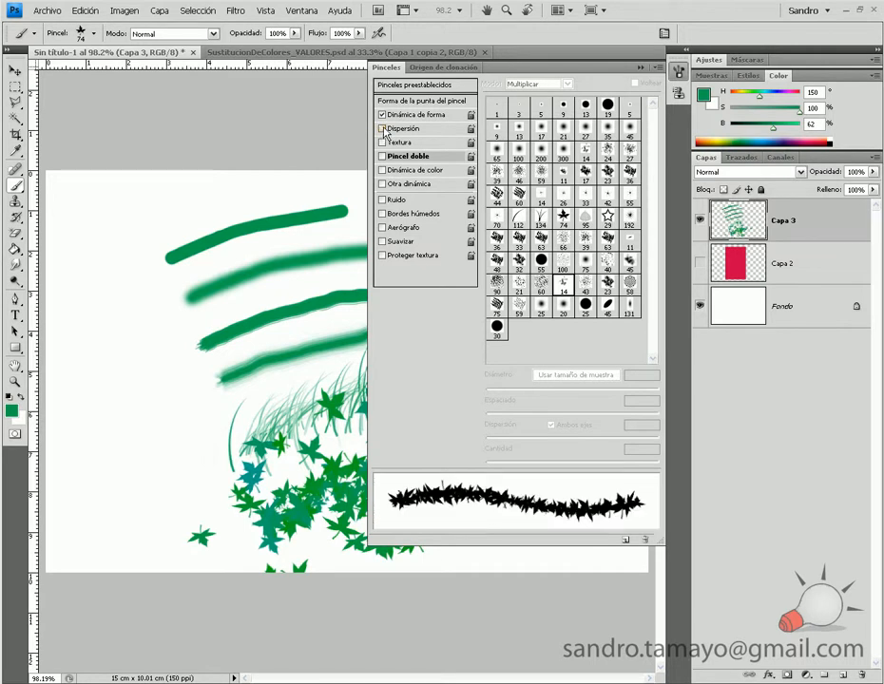
pyautogui.click(382, 115)
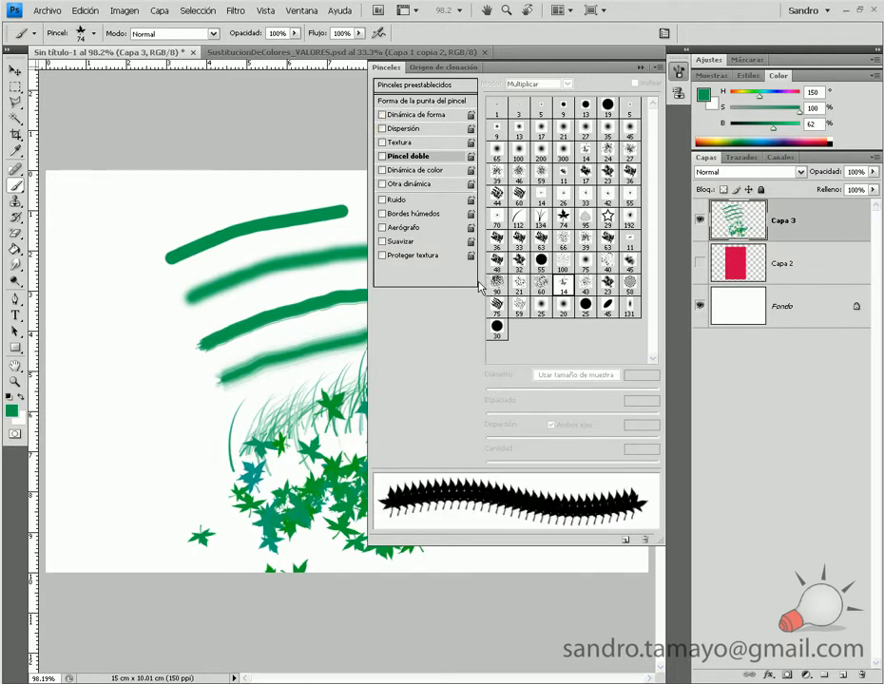
pyautogui.click(435, 102)
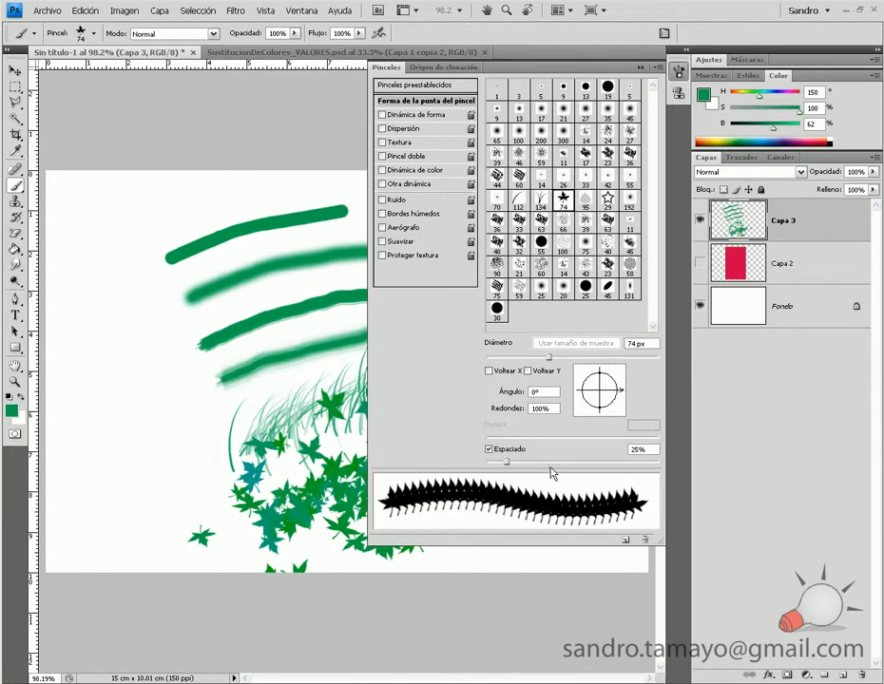
pyautogui.moveTo(548, 357)
pyautogui.mouseDown()
pyautogui.moveTo(497, 356)
pyautogui.moveTo(585, 364)
pyautogui.moveTo(505, 362)
pyautogui.moveTo(530, 361)
pyautogui.mouseUp()
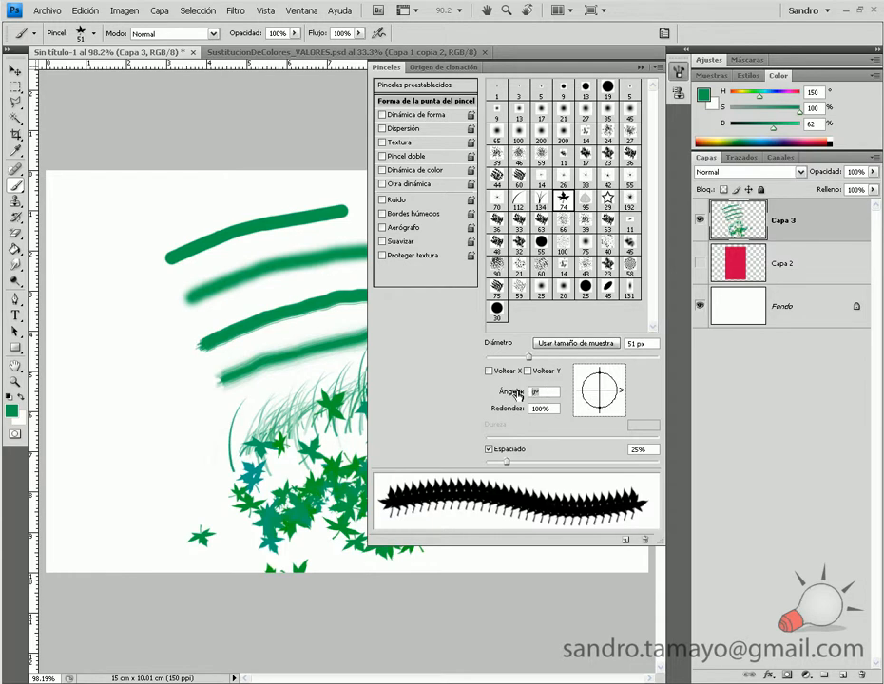
# Try leaf tip angles of 45° and 61° with 50% roundness, and reset them to 0° and 100%.
pyautogui.write('45')
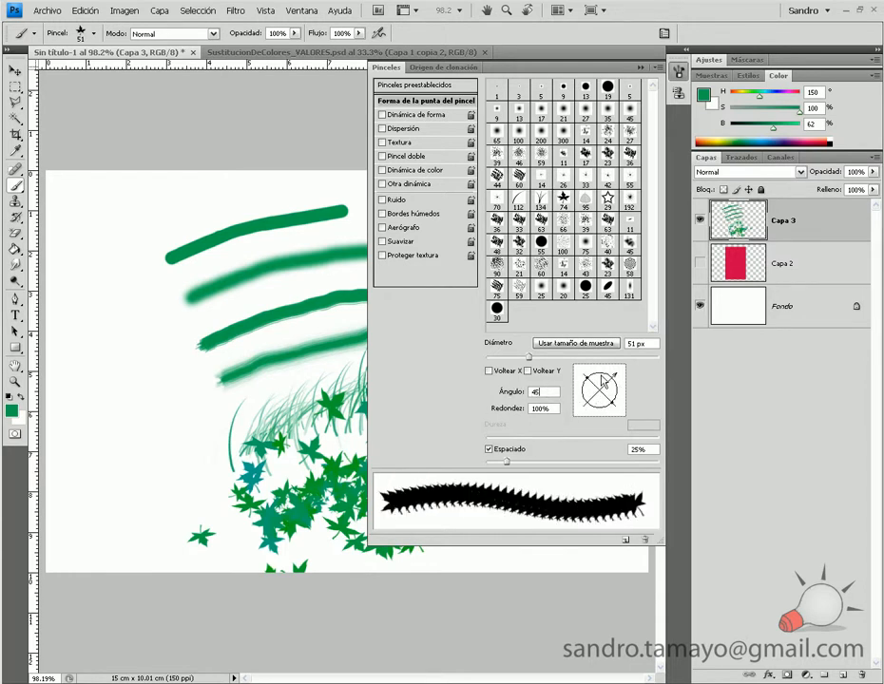
pyautogui.moveTo(618, 387); pyautogui.dragTo(602, 382)
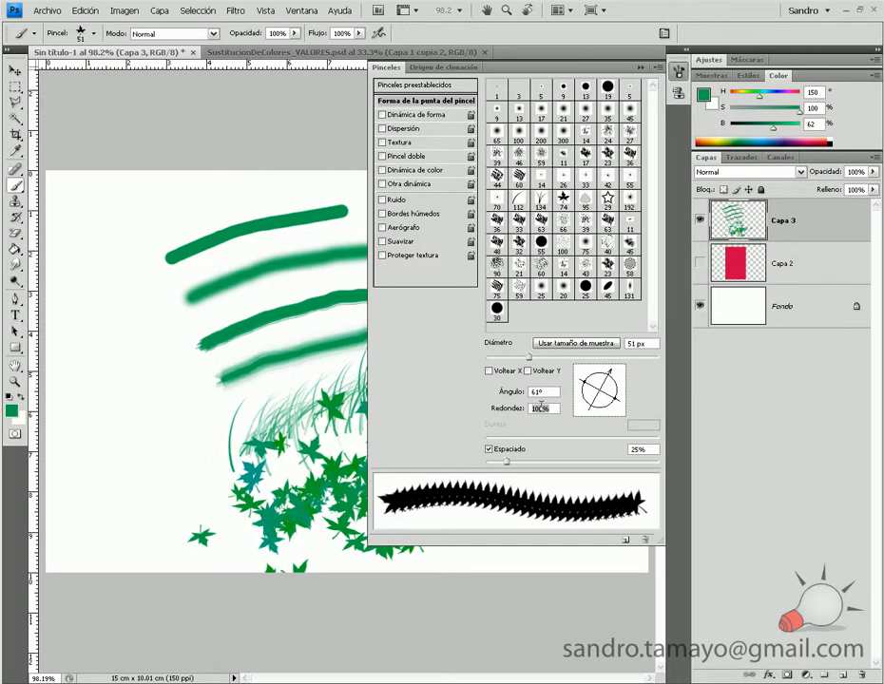
pyautogui.write('50')
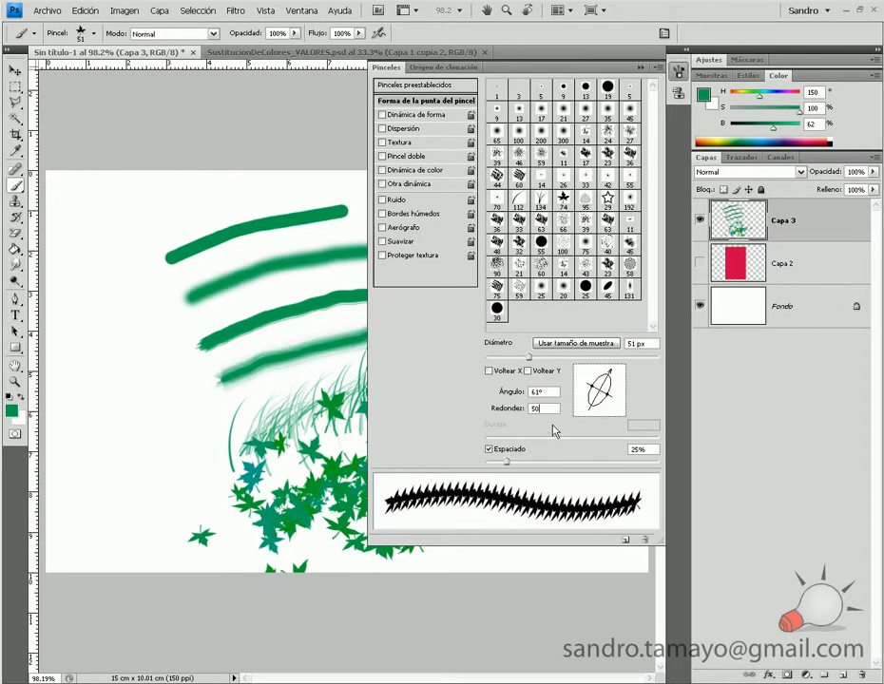
pyautogui.press('BackSpace')
pyautogui.press('BackSpace')
pyautogui.write('100')
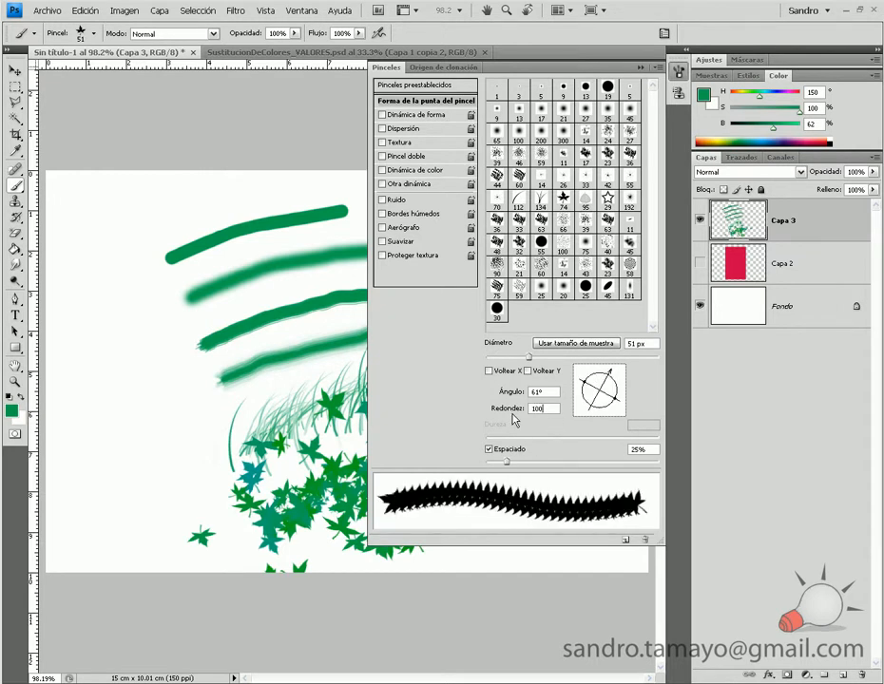
pyautogui.moveTo(552, 393); pyautogui.dragTo(508, 395)
pyautogui.write('0')
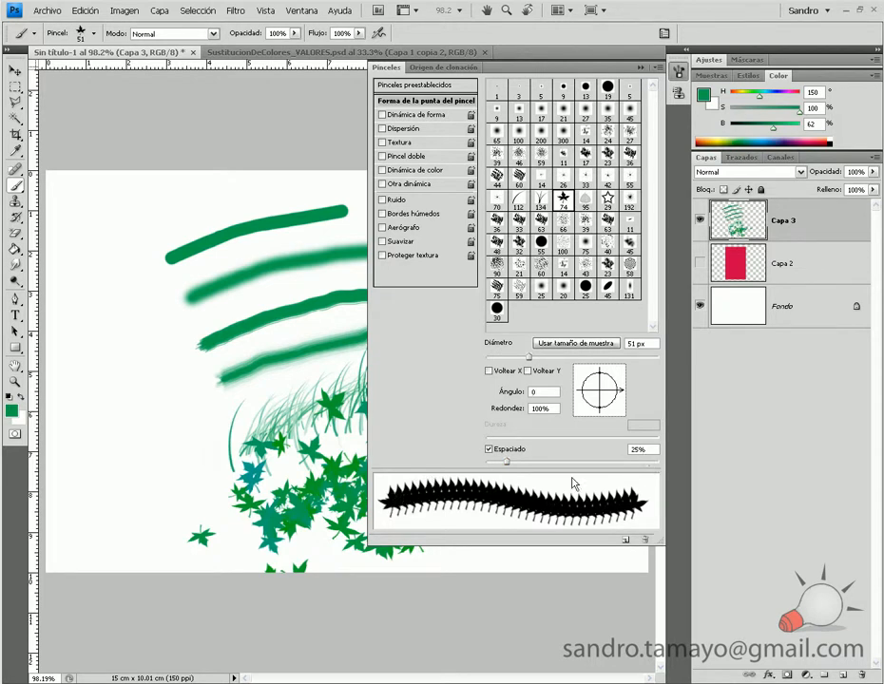
# Set the leaf brush spacing to 100% and paint a rising row of separate leaves beside the curved strokes.
pyautogui.click(635, 450)
pyautogui.write('100')
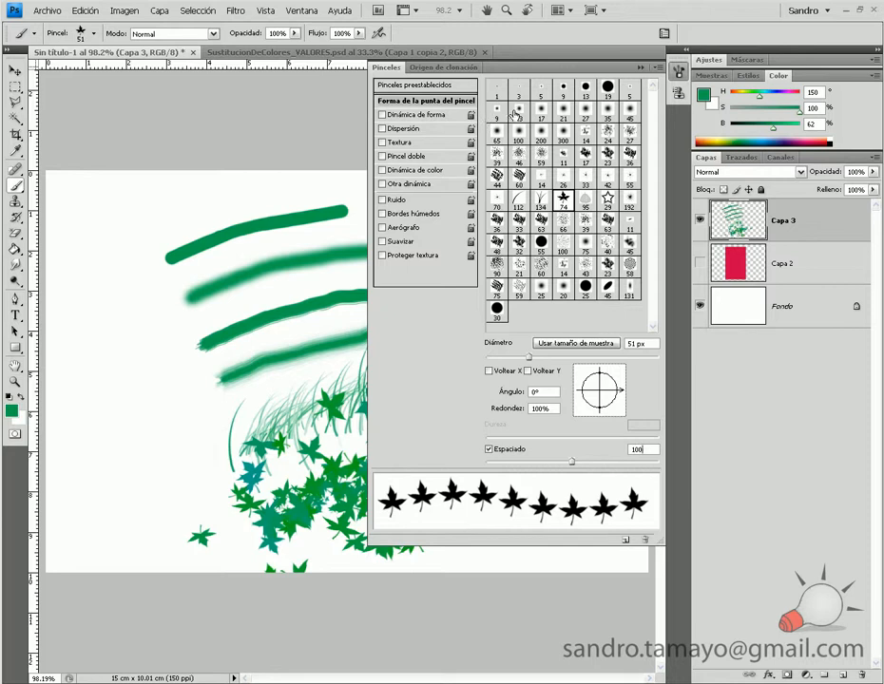
pyautogui.click(640, 67)
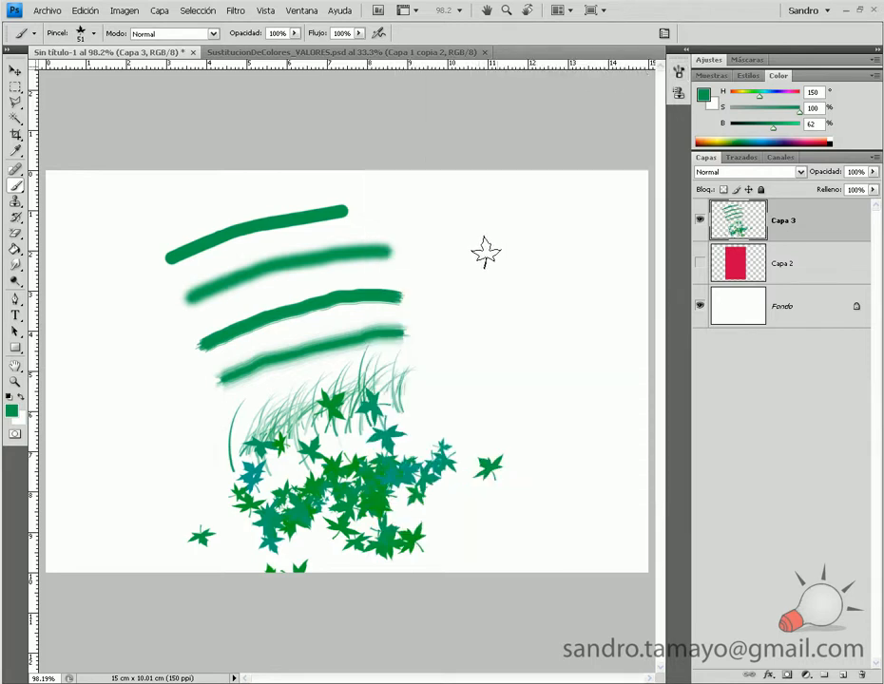
pyautogui.click(435, 280)
pyautogui.click(462, 267)
pyautogui.moveTo(486, 258); pyautogui.dragTo(611, 215)
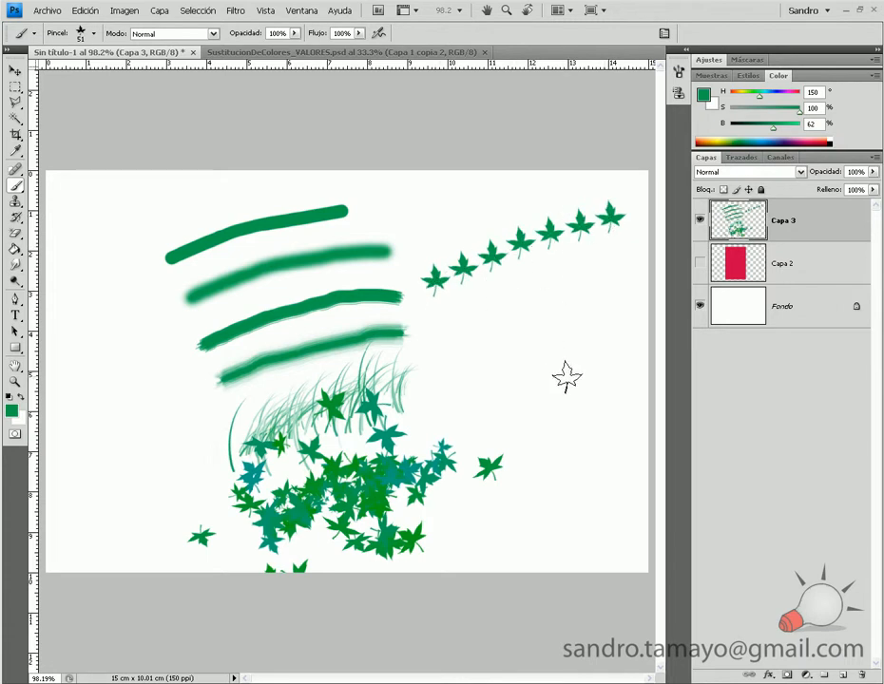
pyautogui.rightClick(535, 335)
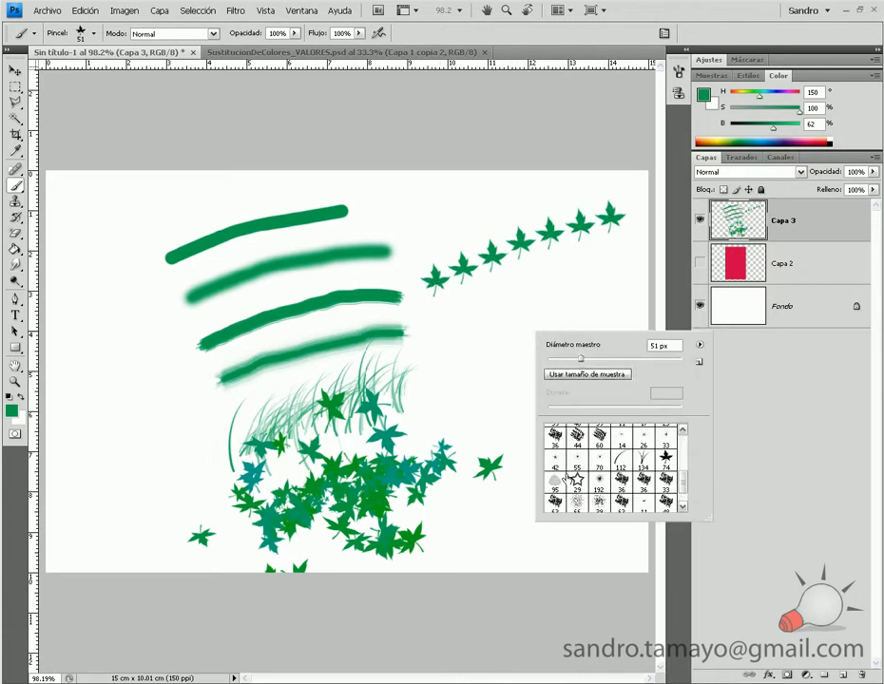
pyautogui.moveTo(683, 483); pyautogui.dragTo(682, 495)
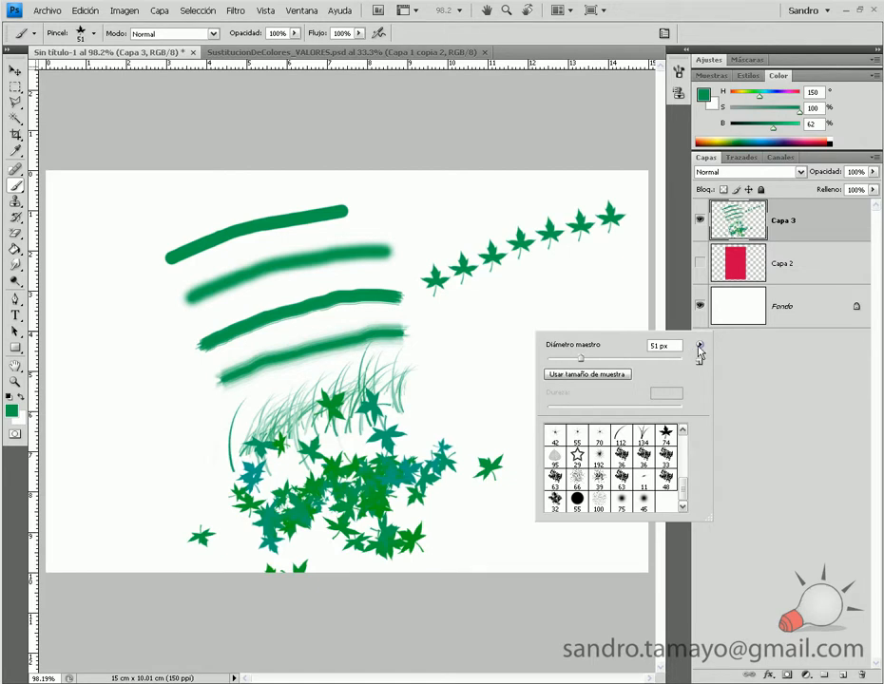
pyautogui.click(874, 76)
pyautogui.click(874, 76)
pyautogui.click(874, 161)
pyautogui.click(874, 161)
# Append the Pinceles básicos library to the current brush presets.
pyautogui.rightClick(514, 324)
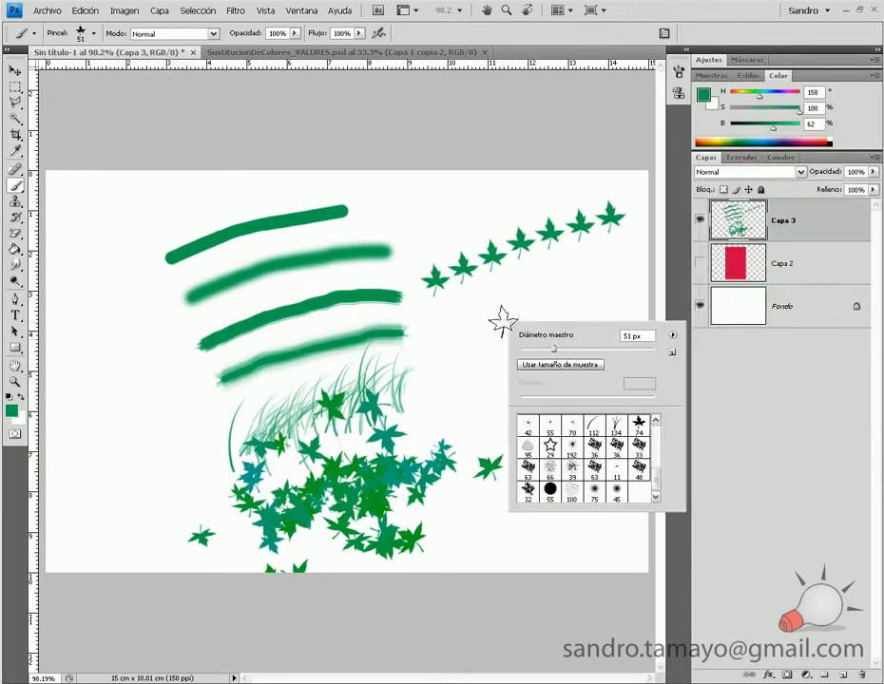
pyautogui.click(673, 335)
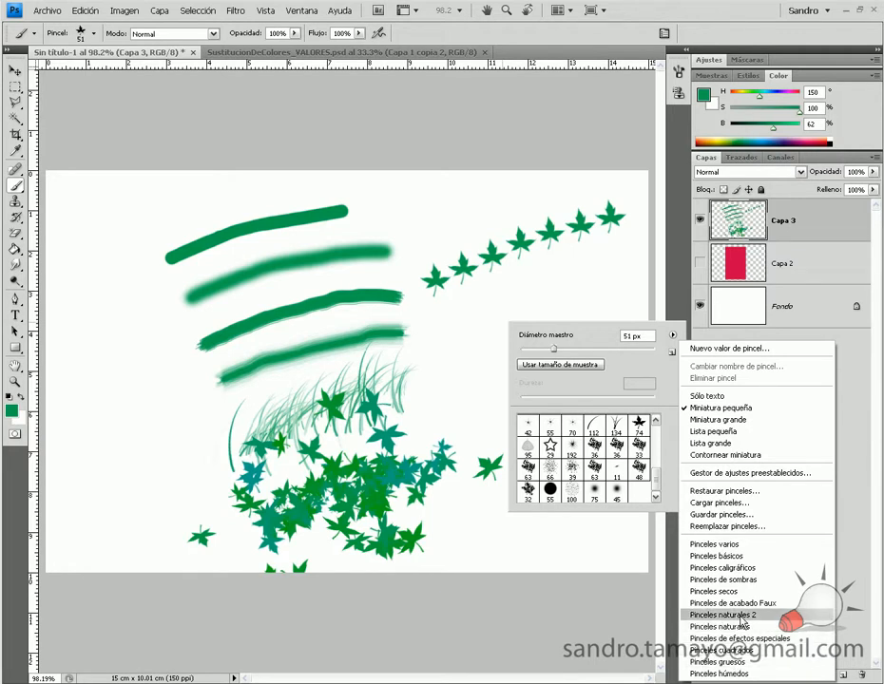
pyautogui.click(734, 556)
pyautogui.click(549, 267)
pyautogui.moveTo(656, 457); pyautogui.dragTo(655, 493)
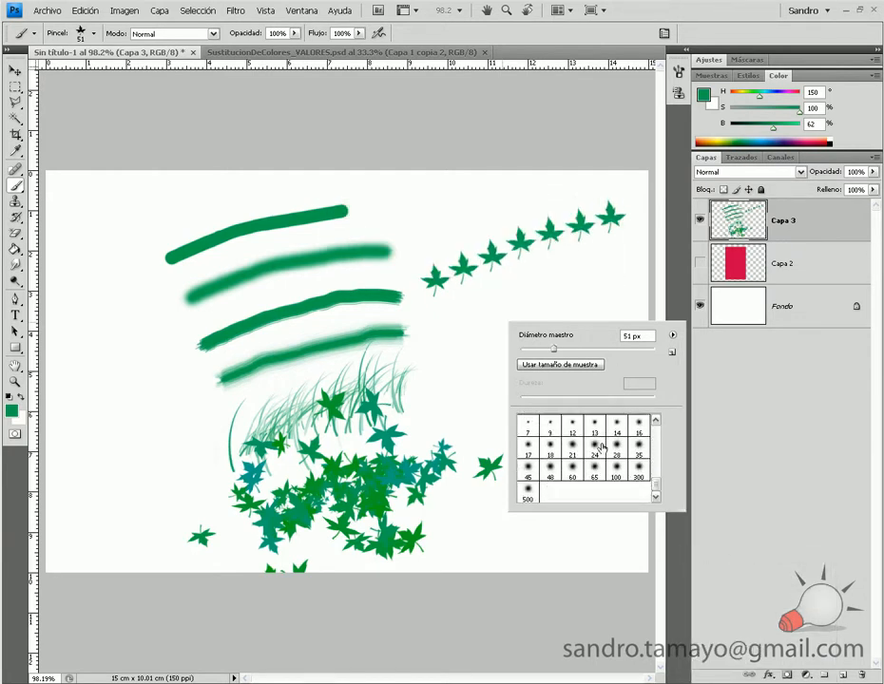
# Append the Pinceles varios library to the brush presets, keeping the existing brushes.
pyautogui.click(672, 336)
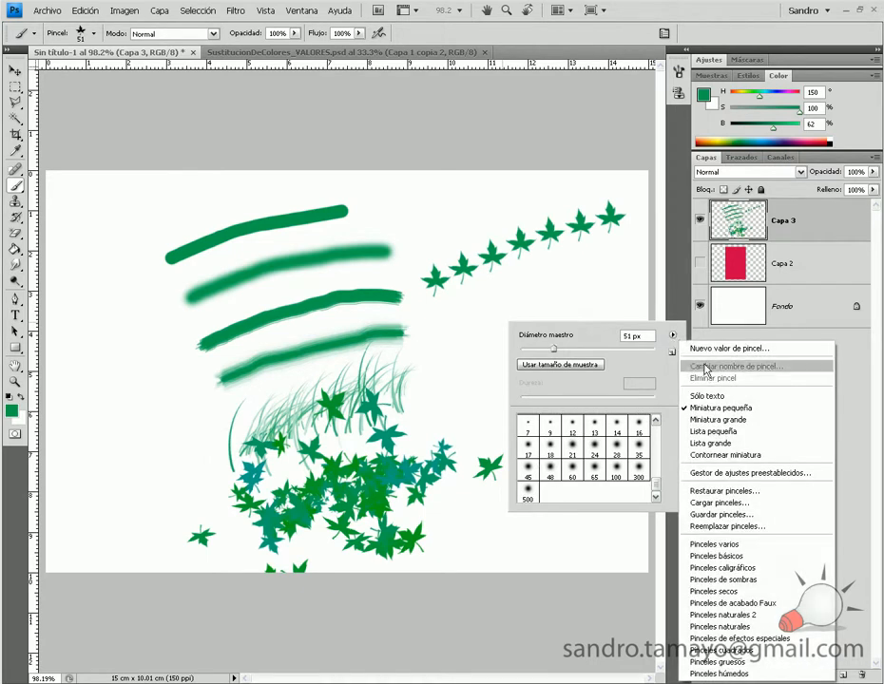
pyautogui.click(731, 544)
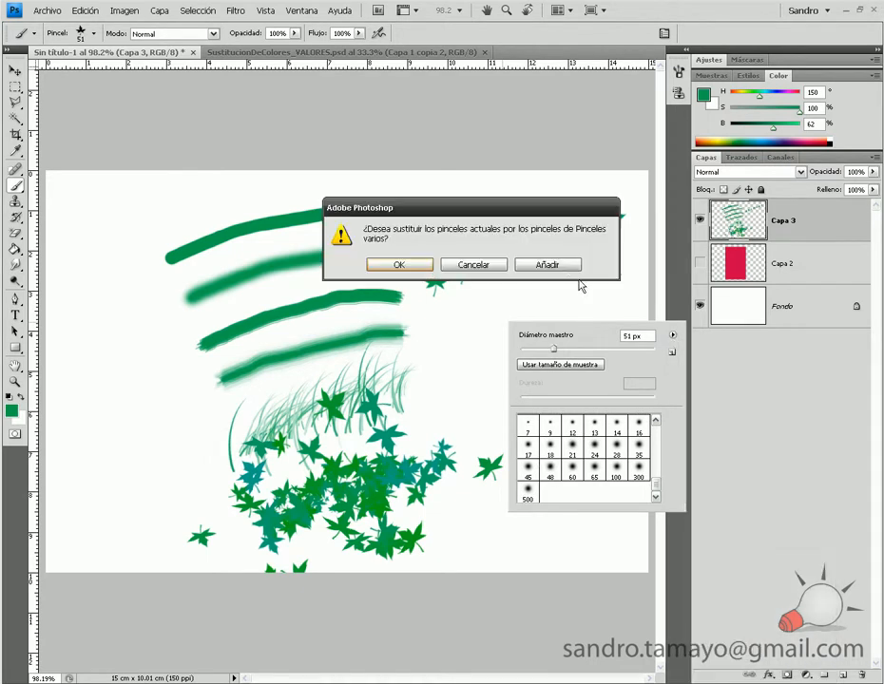
pyautogui.click(549, 265)
pyautogui.moveTo(656, 475); pyautogui.dragTo(657, 492)
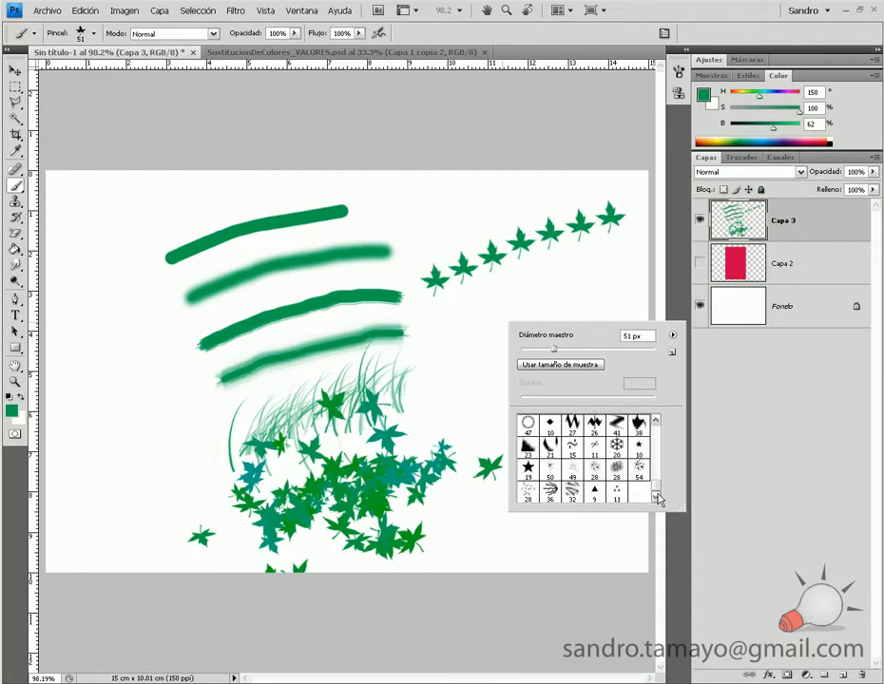
# Choose the 19 px solid star preset and paint a curvy stroke and a short horizontal stroke beside the existing green strokes.
pyautogui.click(528, 468)
pyautogui.moveTo(107, 313)
pyautogui.mouseDown()
pyautogui.moveTo(137, 342)
pyautogui.moveTo(144, 365)
pyautogui.moveTo(71, 422)
pyautogui.moveTo(117, 479)
pyautogui.mouseUp()
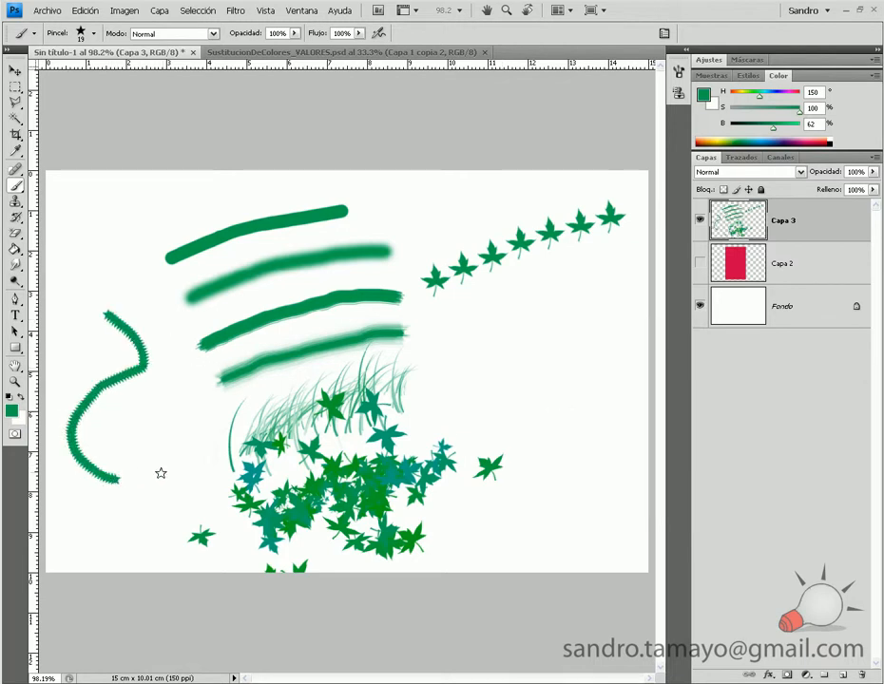
pyautogui.moveTo(78, 209); pyautogui.dragTo(163, 213)
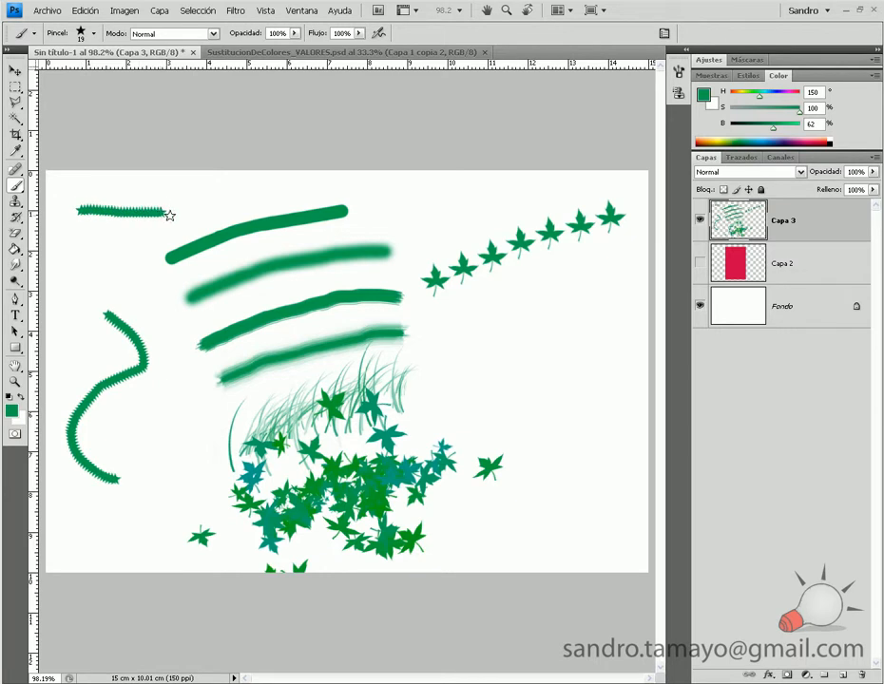
# Set the star brush spacing to 101% and paint a winding trail of separate stars over the curvy stroke.
pyautogui.click(679, 74)
pyautogui.click(679, 73)
pyautogui.click(664, 33)
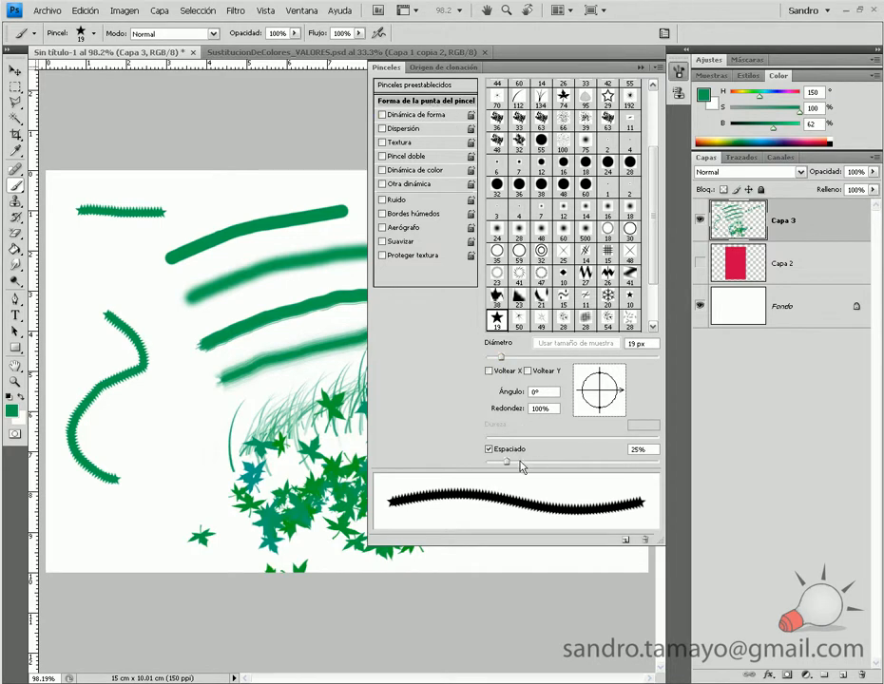
pyautogui.moveTo(509, 468); pyautogui.dragTo(573, 463)
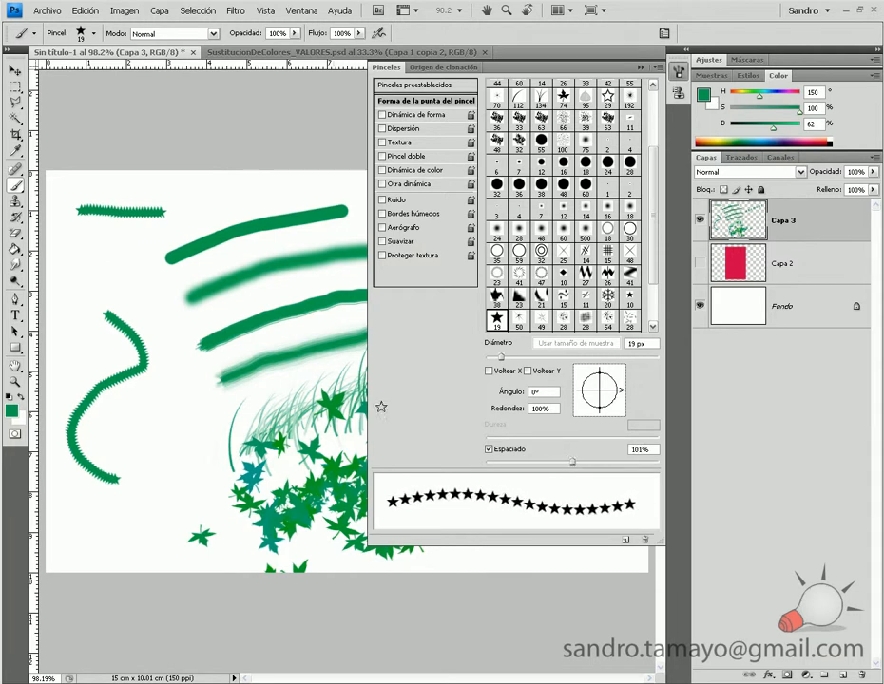
pyautogui.moveTo(67, 275)
pyautogui.mouseDown()
pyautogui.moveTo(91, 254)
pyautogui.moveTo(135, 260)
pyautogui.moveTo(148, 277)
pyautogui.moveTo(146, 296)
pyautogui.moveTo(87, 296)
pyautogui.moveTo(65, 319)
pyautogui.moveTo(80, 339)
pyautogui.moveTo(172, 354)
pyautogui.moveTo(159, 385)
pyautogui.moveTo(77, 374)
pyautogui.moveTo(67, 392)
pyautogui.moveTo(160, 408)
pyautogui.mouseUp()
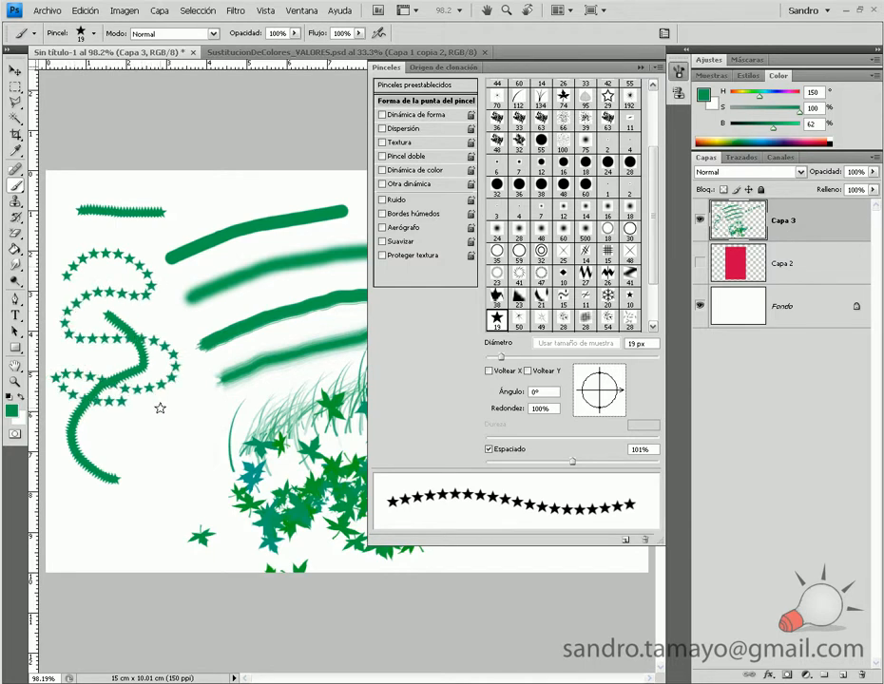
pyautogui.click(642, 68)
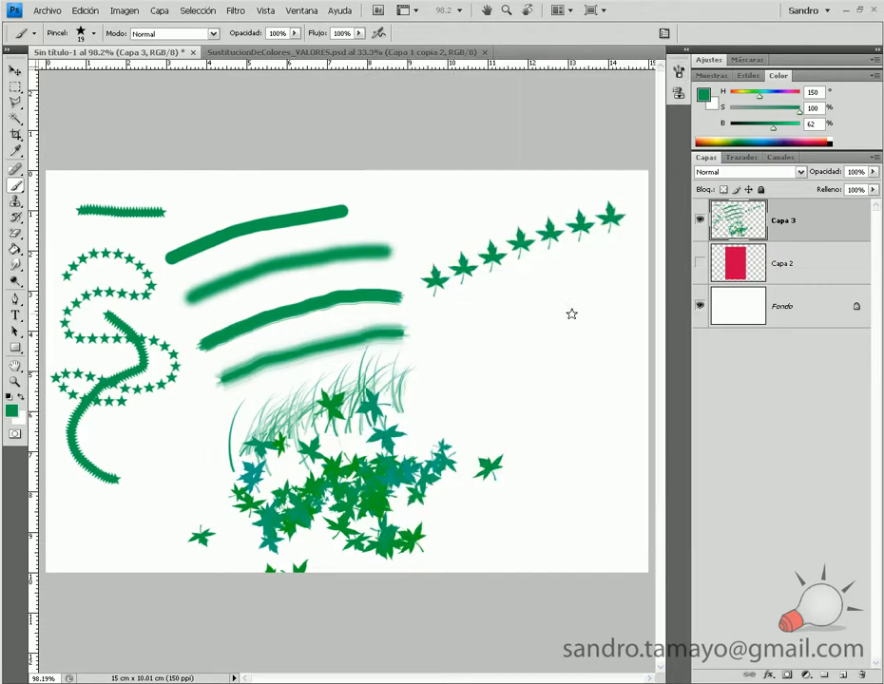
# Add a new empty layer above Capa 3 and hide Capa 3.
pyautogui.click(843, 675)
pyautogui.click(701, 264)
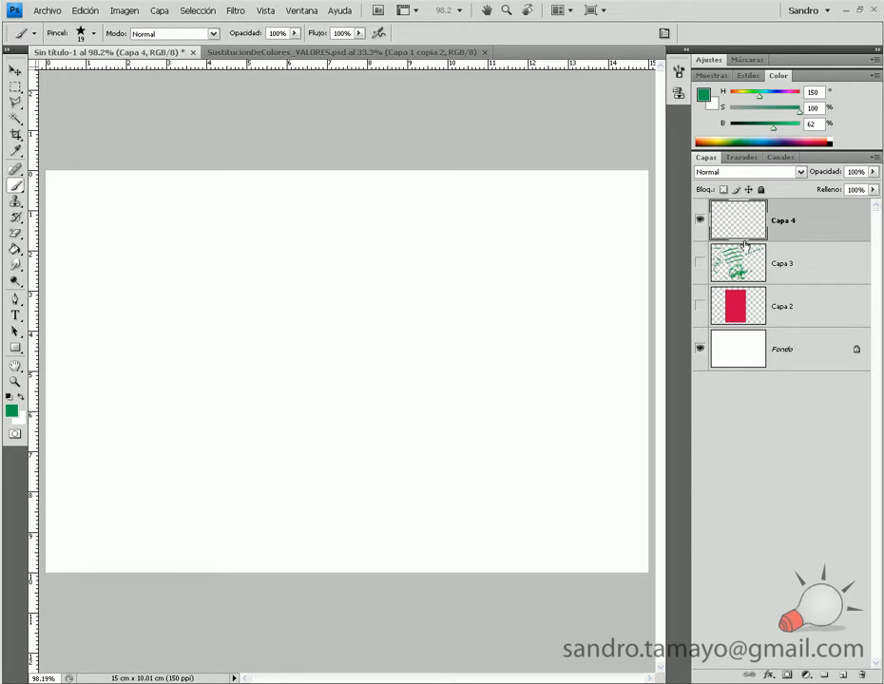
# Draw a smiley face on Capa 4 with a 13 px hard round brush, in the canvas's upper-left area.
pyautogui.click(16, 186)
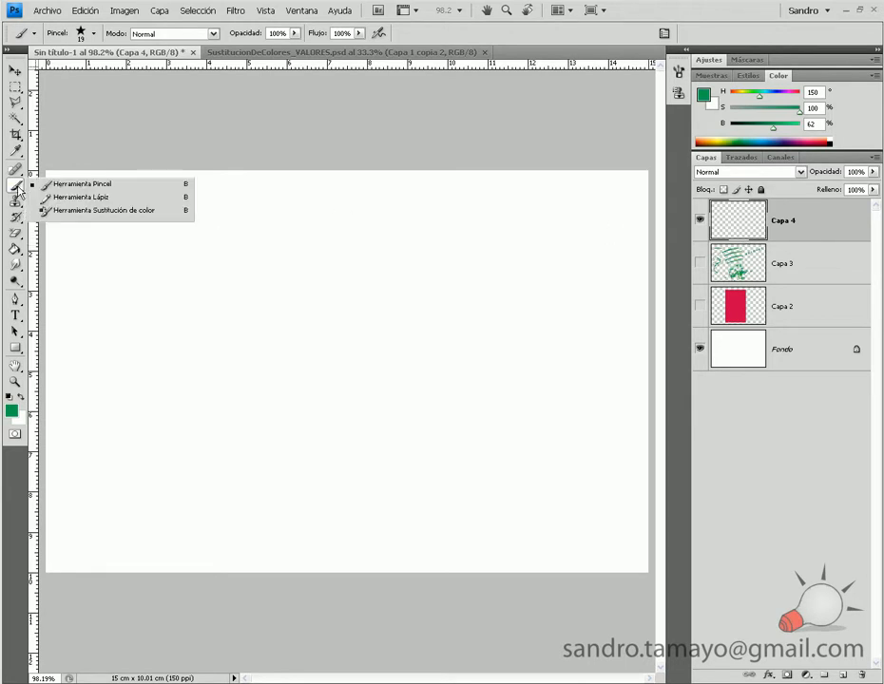
pyautogui.click(80, 187)
pyautogui.rightClick(222, 275)
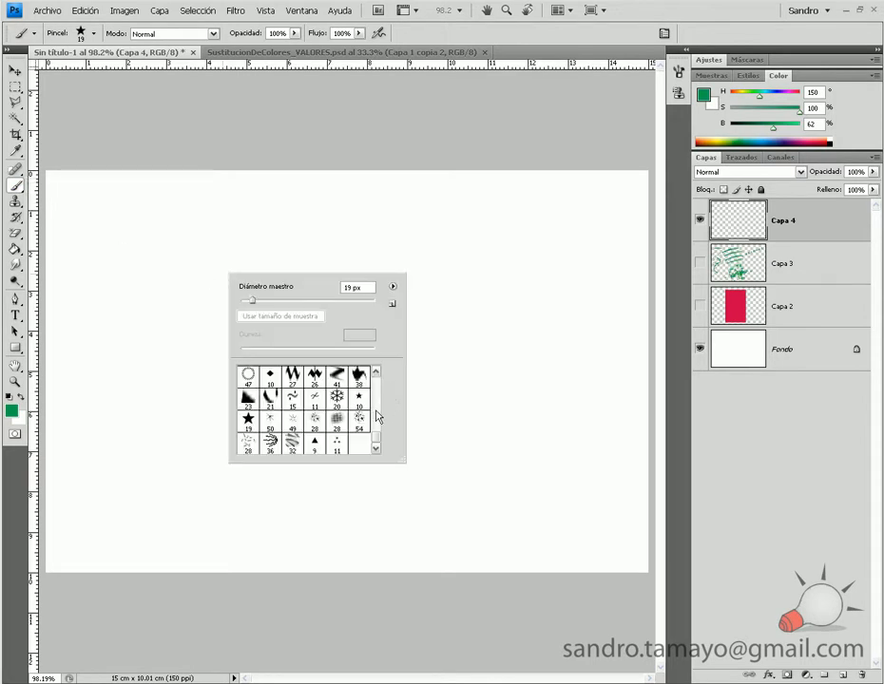
pyautogui.scroll(5, 377, 404)
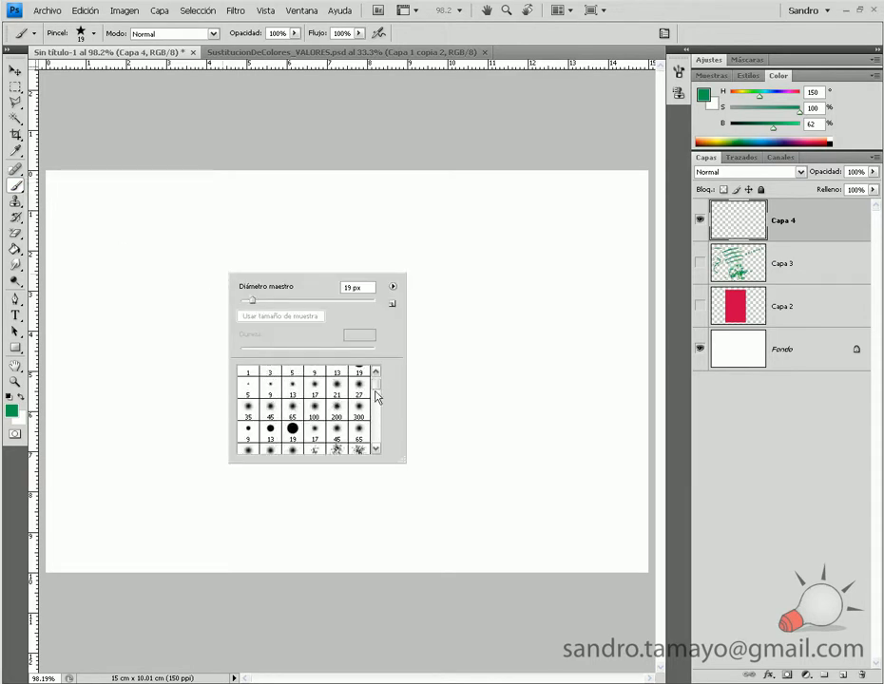
pyautogui.scroll(1, 378, 400)
pyautogui.click(359, 374)
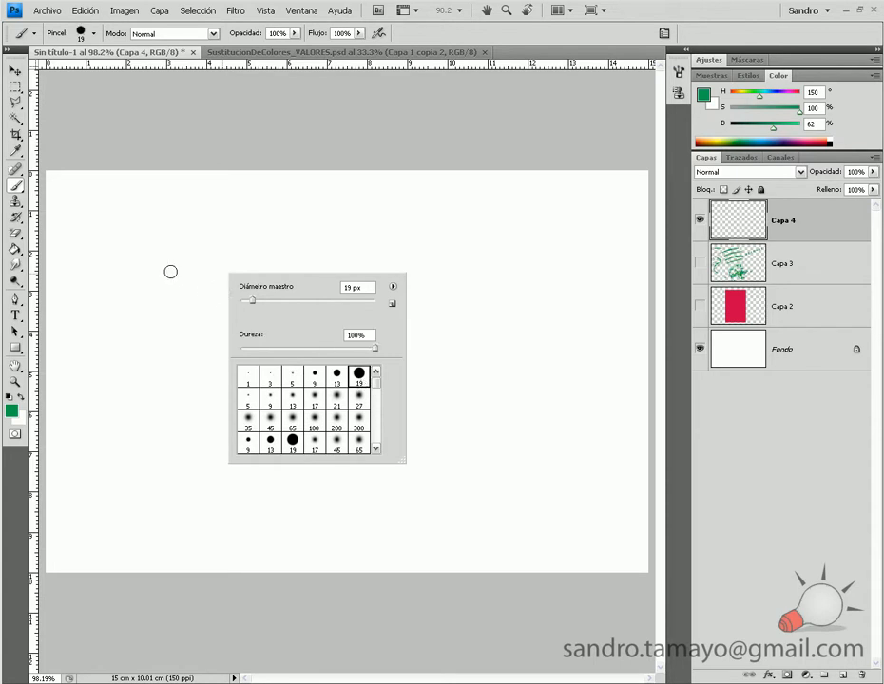
pyautogui.press(',')
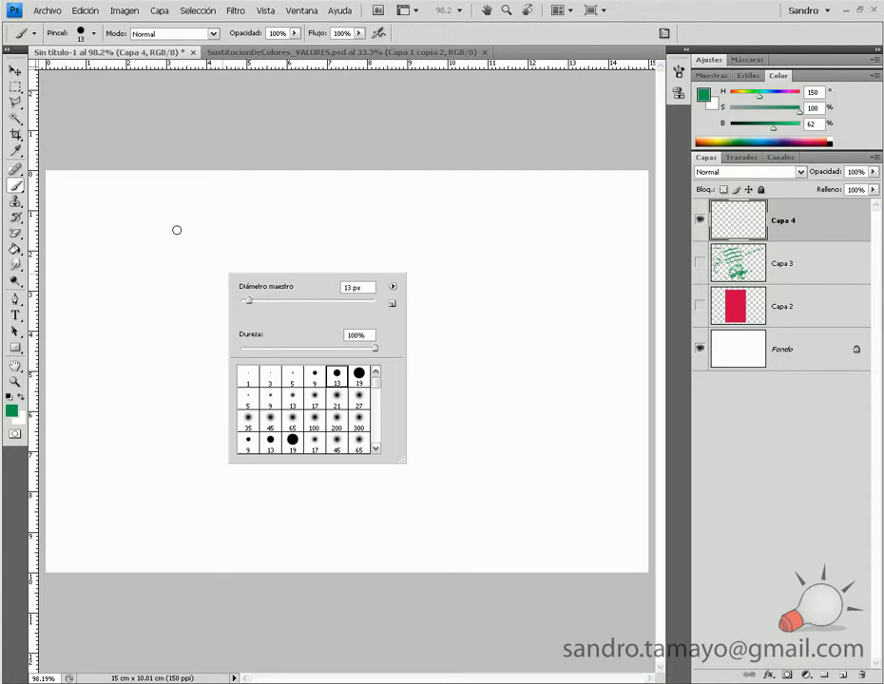
pyautogui.moveTo(166, 229)
pyautogui.mouseDown()
pyautogui.moveTo(125, 251)
pyautogui.moveTo(123, 270)
pyautogui.moveTo(135, 289)
pyautogui.moveTo(167, 306)
pyautogui.moveTo(197, 298)
pyautogui.moveTo(213, 281)
pyautogui.moveTo(195, 246)
pyautogui.moveTo(166, 229)
pyautogui.moveTo(158, 258)
pyautogui.moveTo(172, 260)
pyautogui.moveTo(141, 257)
pyautogui.moveTo(146, 282)
pyautogui.moveTo(167, 290)
pyautogui.moveTo(190, 274)
pyautogui.mouseUp()
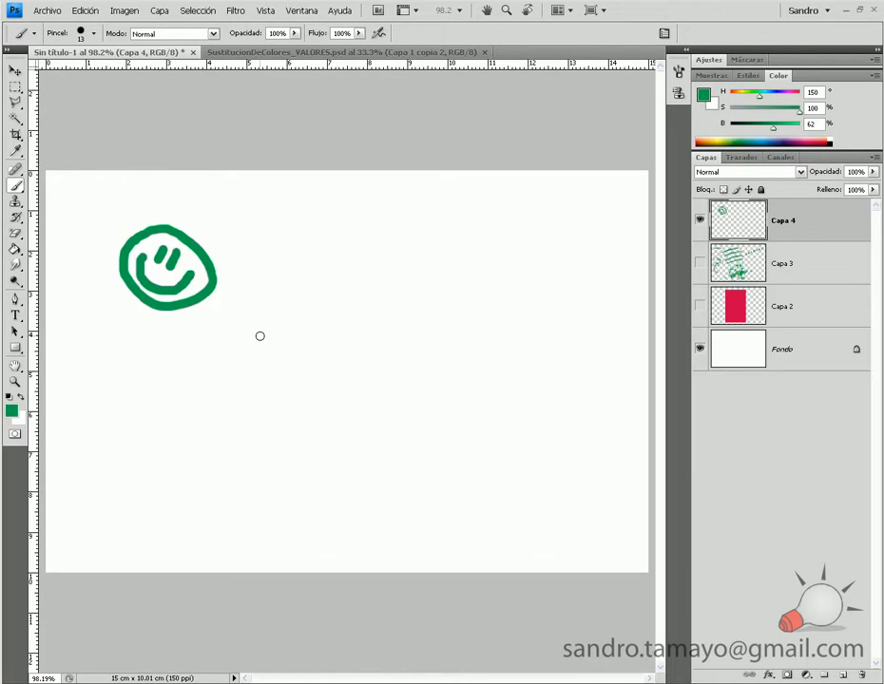
# Hide and show the Fondo layer to check the transparency around the smiley face.
pyautogui.click(700, 350)
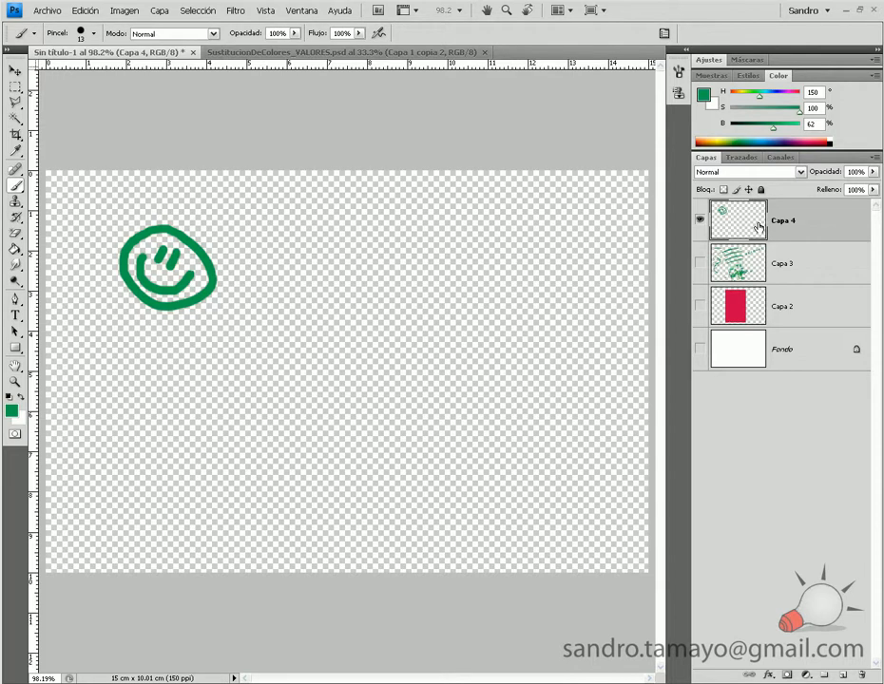
pyautogui.click(700, 350)
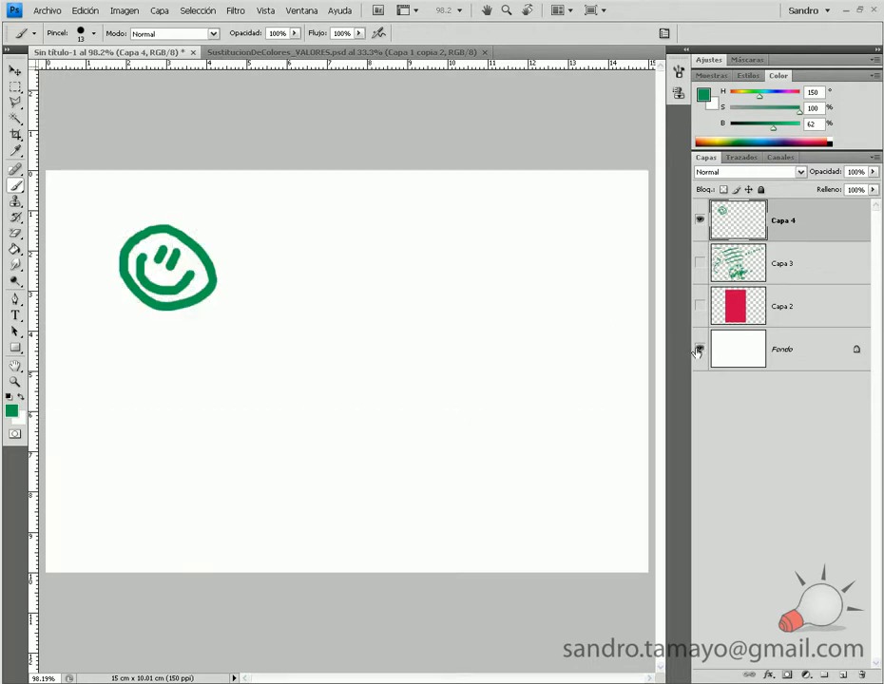
pyautogui.click(700, 350)
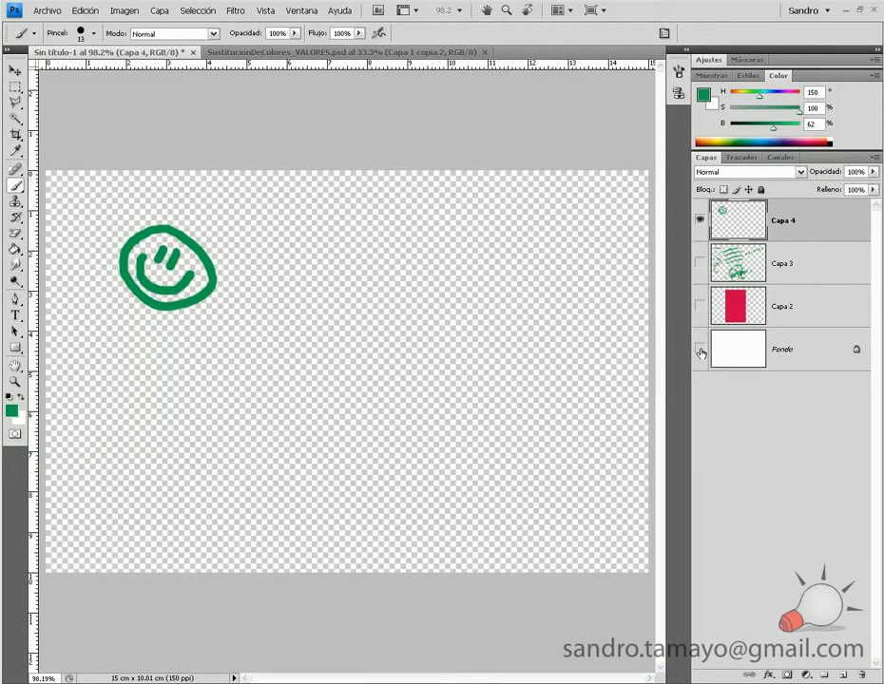
pyautogui.click(700, 350)
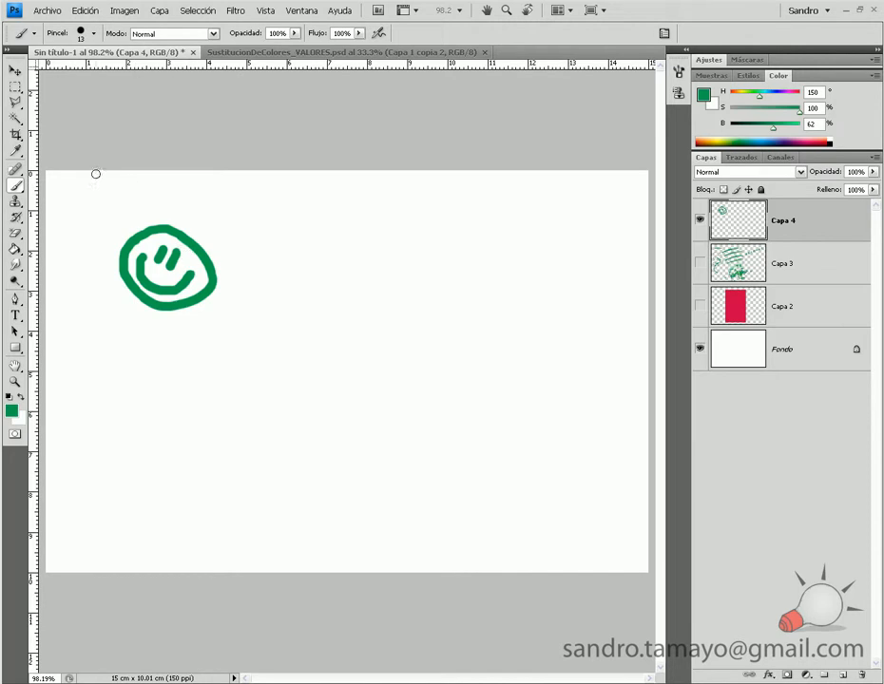
# Select the smiley face with a rectangular marquee and define it as a brush preset named smile.
pyautogui.click(15, 86)
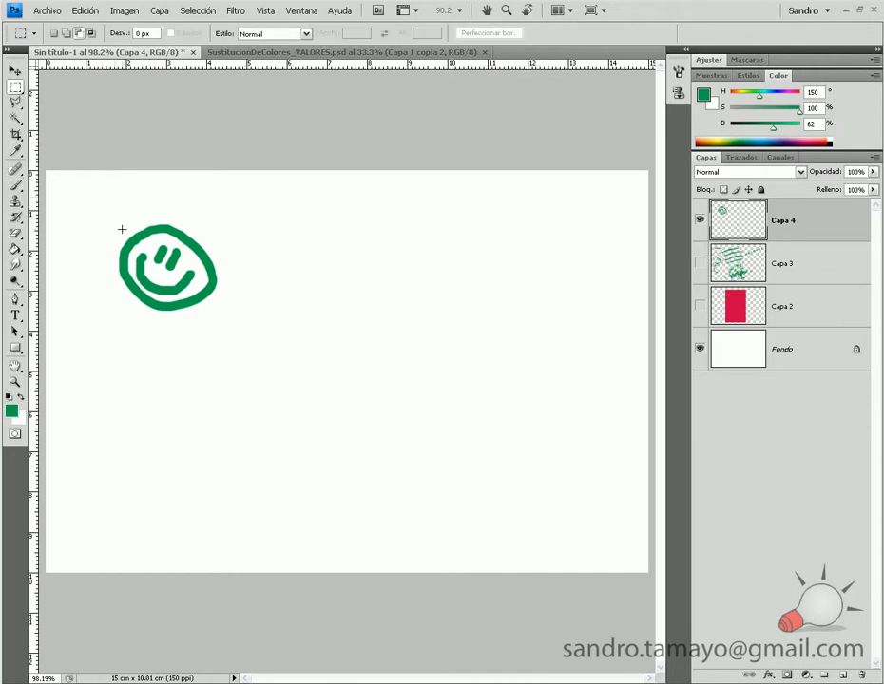
pyautogui.moveTo(122, 233); pyautogui.dragTo(218, 320)
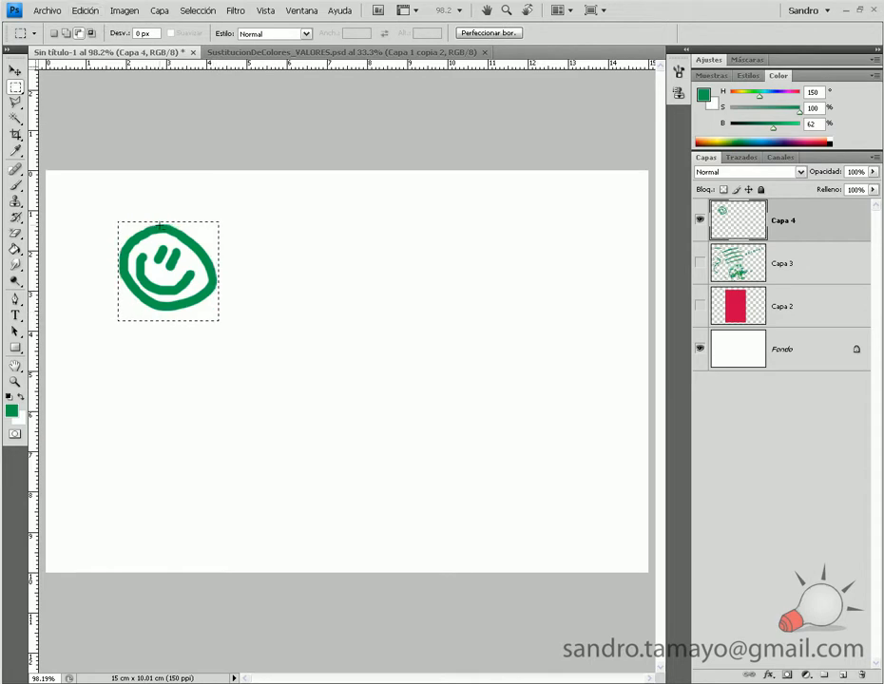
pyautogui.click(80, 12)
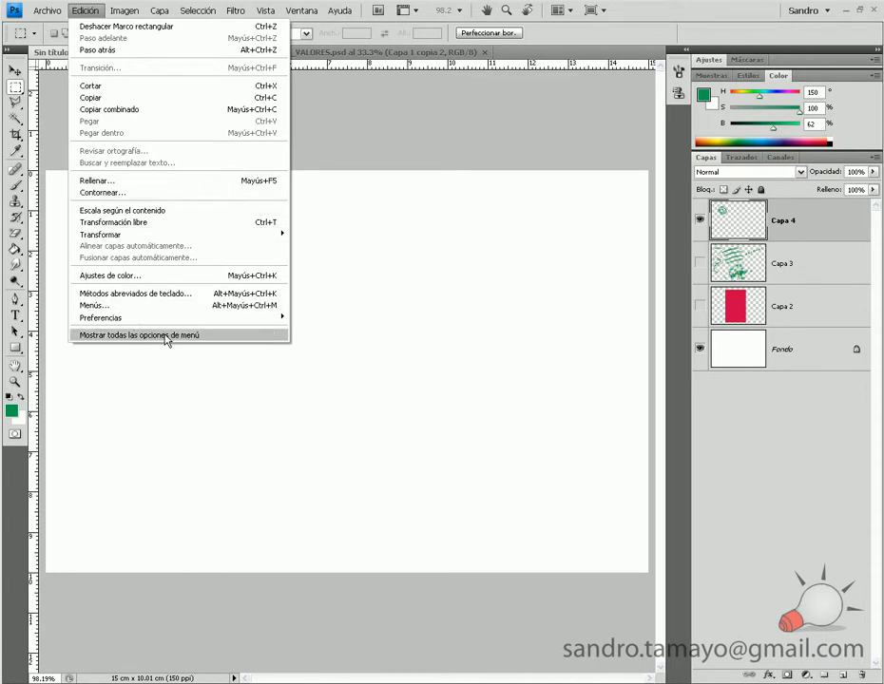
pyautogui.click(103, 339)
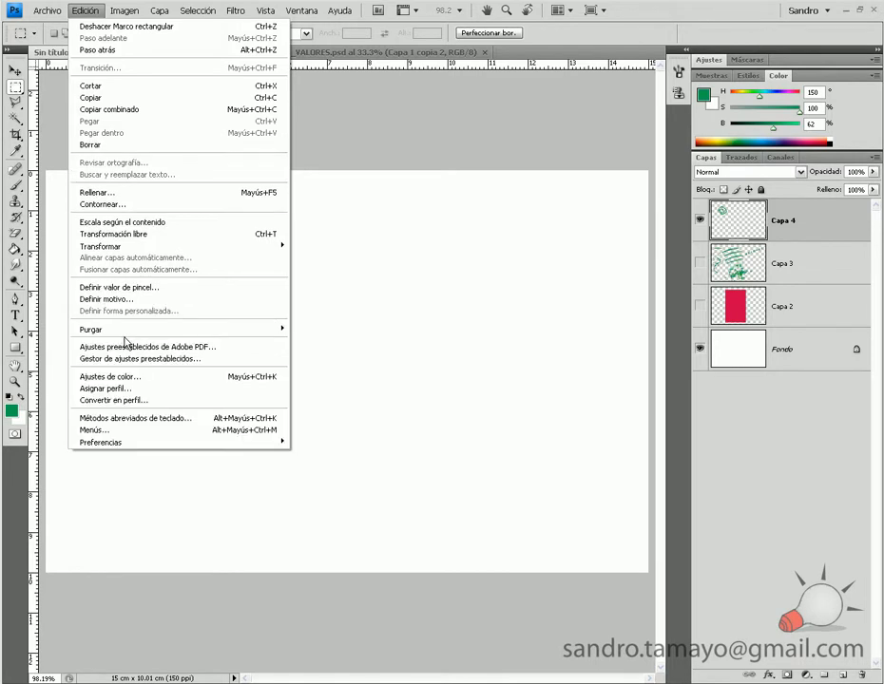
pyautogui.click(140, 289)
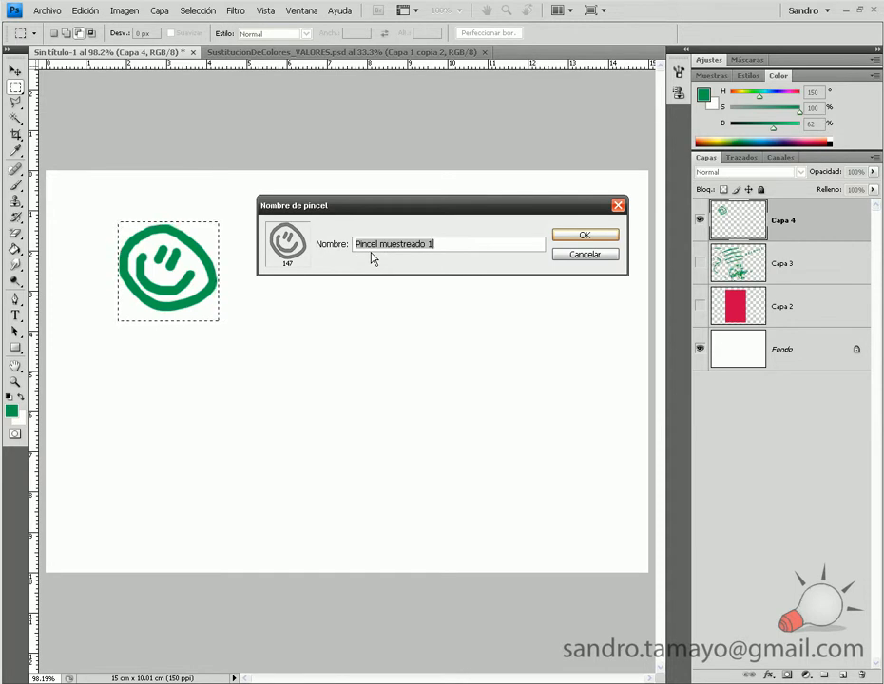
pyautogui.write('smile')
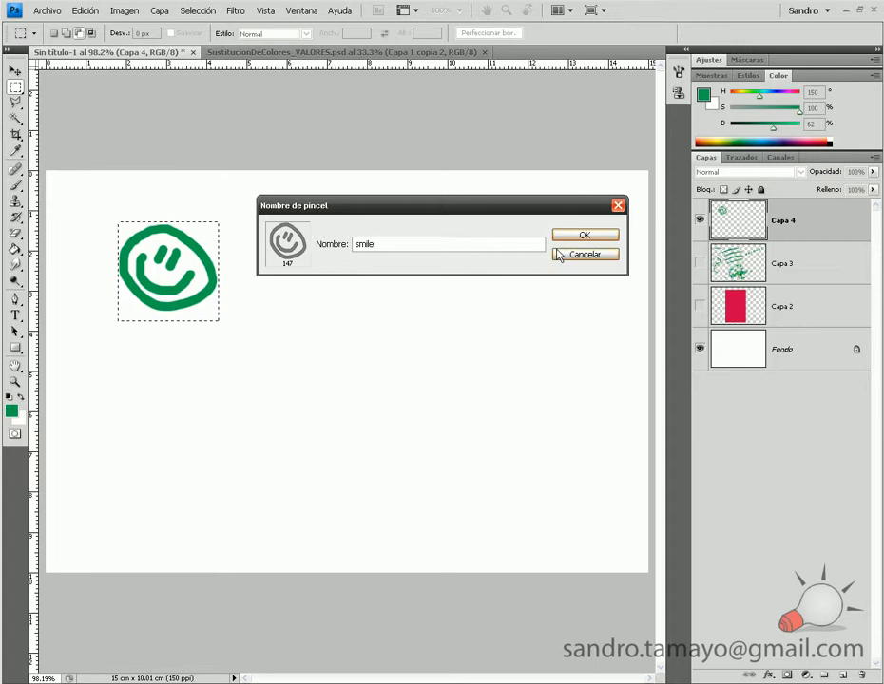
pyautogui.click(567, 238)
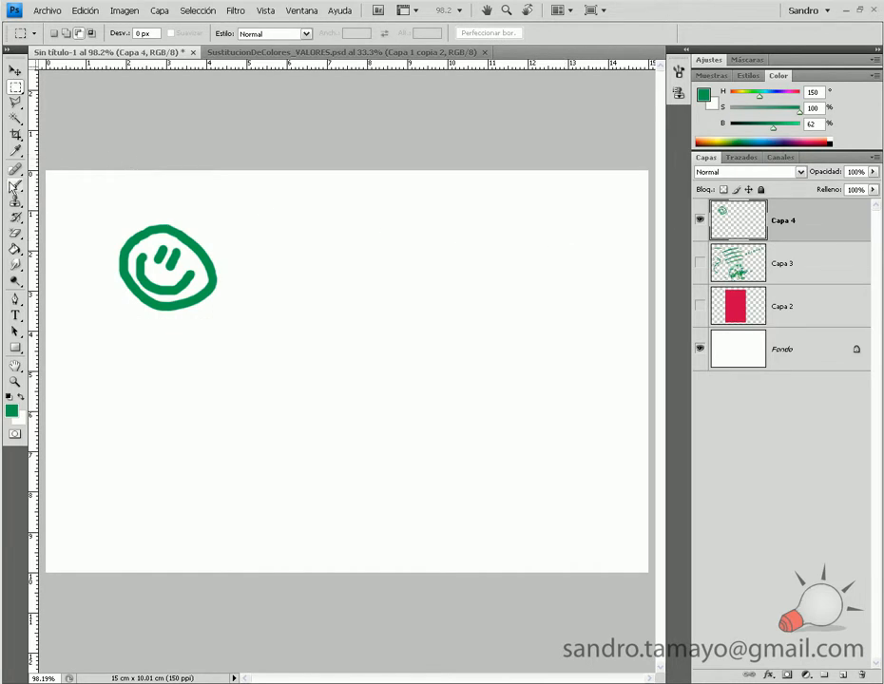
# Choose the 147 px smile preset for the Brush tool.
pyautogui.press('b')
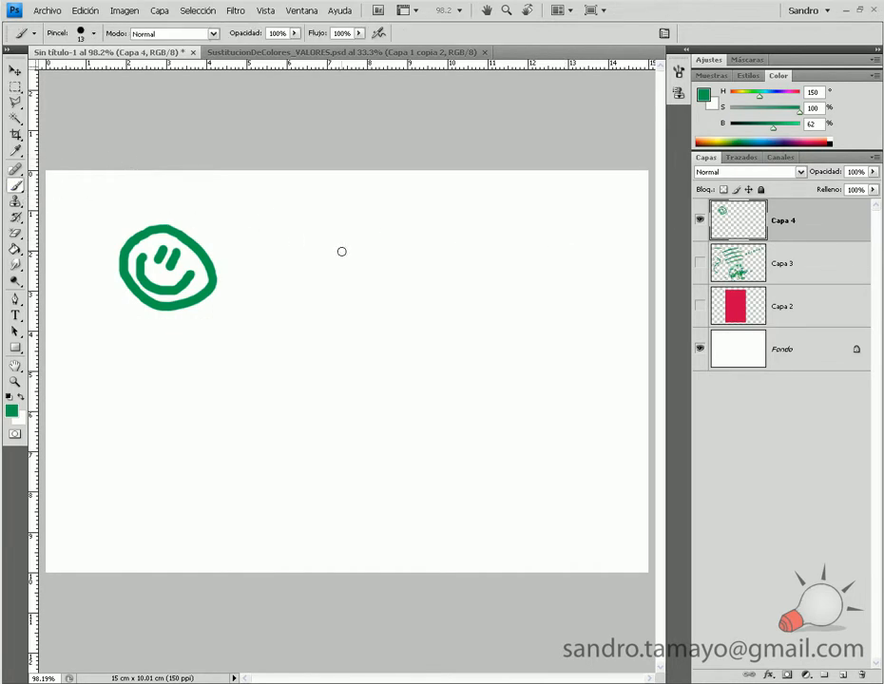
pyautogui.rightClick(342, 251)
pyautogui.moveTo(499, 366); pyautogui.dragTo(496, 429)
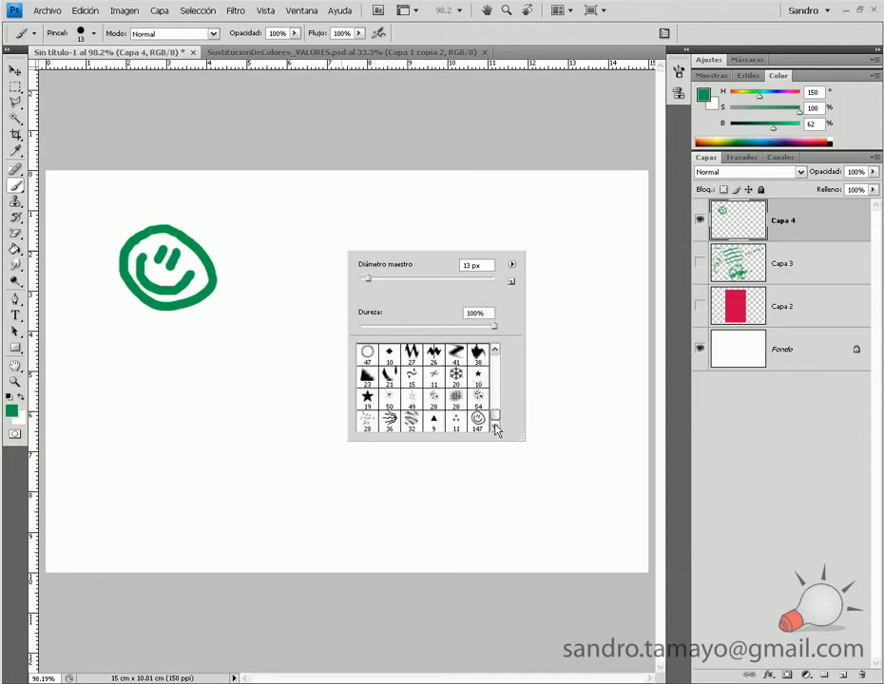
pyautogui.click(478, 422)
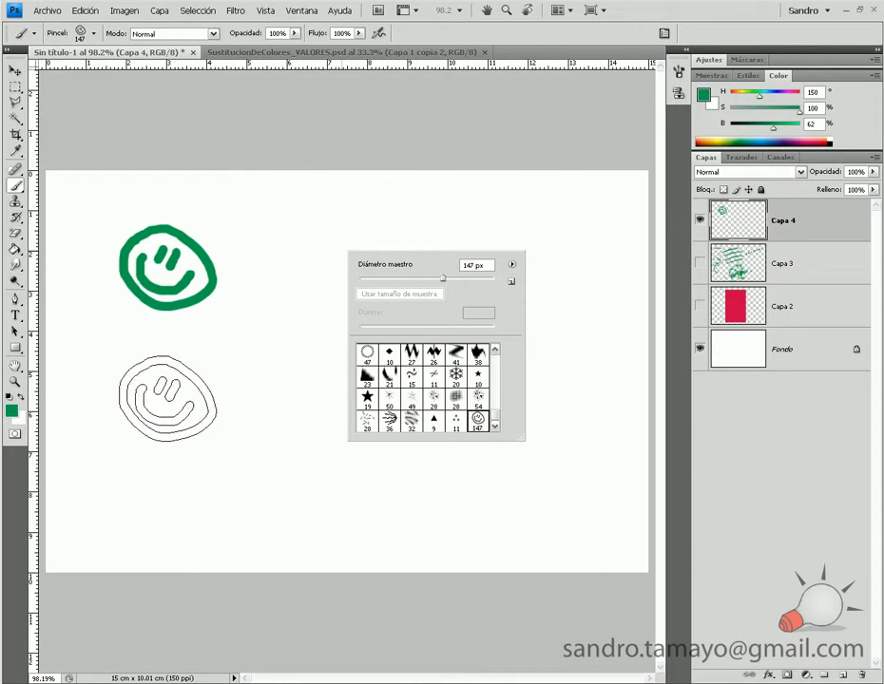
# Reduce the smile brush to 91 px, paint a test stroke across the lower canvas, and undo that stroke.
pyautogui.moveTo(442, 280); pyautogui.dragTo(423, 285)
pyautogui.moveTo(114, 434)
pyautogui.mouseDown()
pyautogui.moveTo(273, 422)
pyautogui.moveTo(328, 400)
pyautogui.moveTo(343, 379)
pyautogui.moveTo(333, 418)
pyautogui.mouseUp()
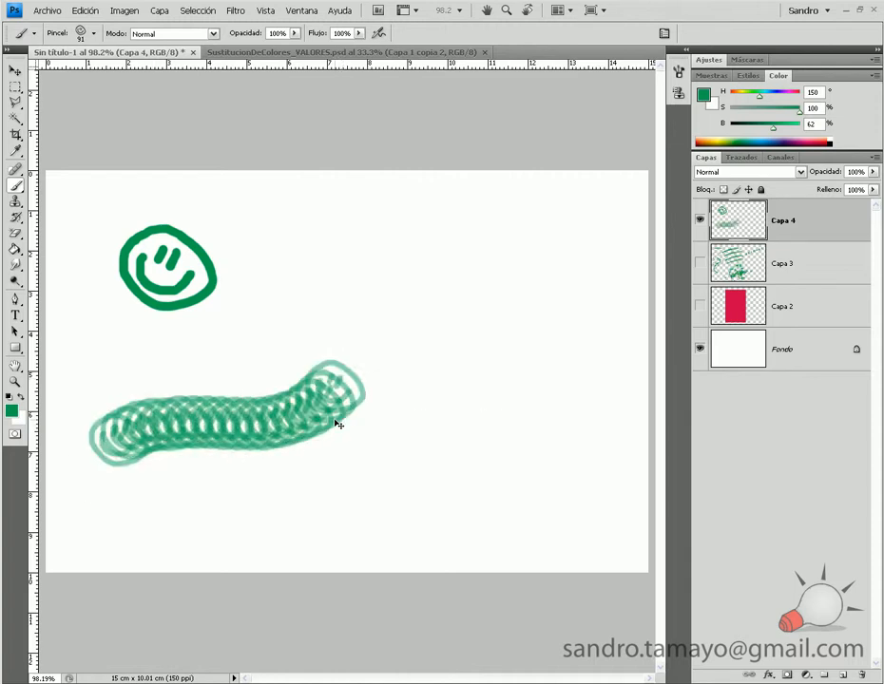
pyautogui.hotkey('ctrl', 'z')
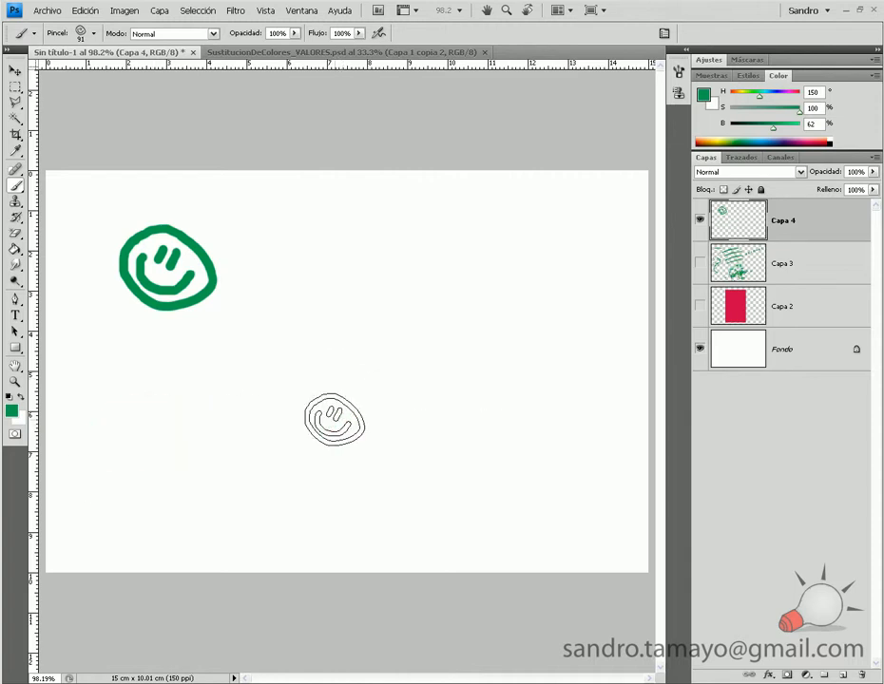
# Set the smile brush's tip spacing (Espaciado) to 100%.
pyautogui.click(678, 73)
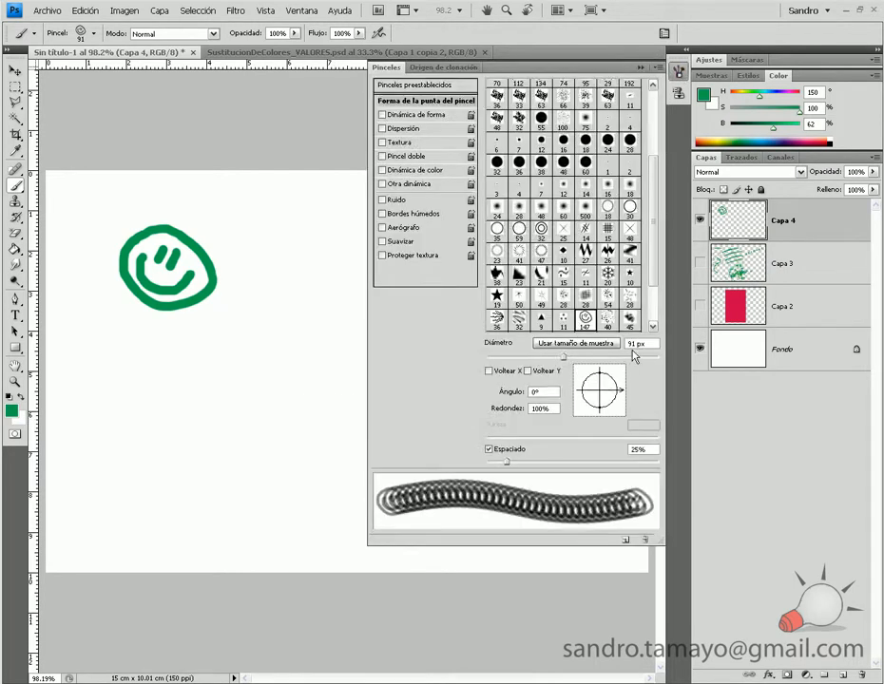
pyautogui.moveTo(651, 450); pyautogui.dragTo(612, 455)
pyautogui.write('100')
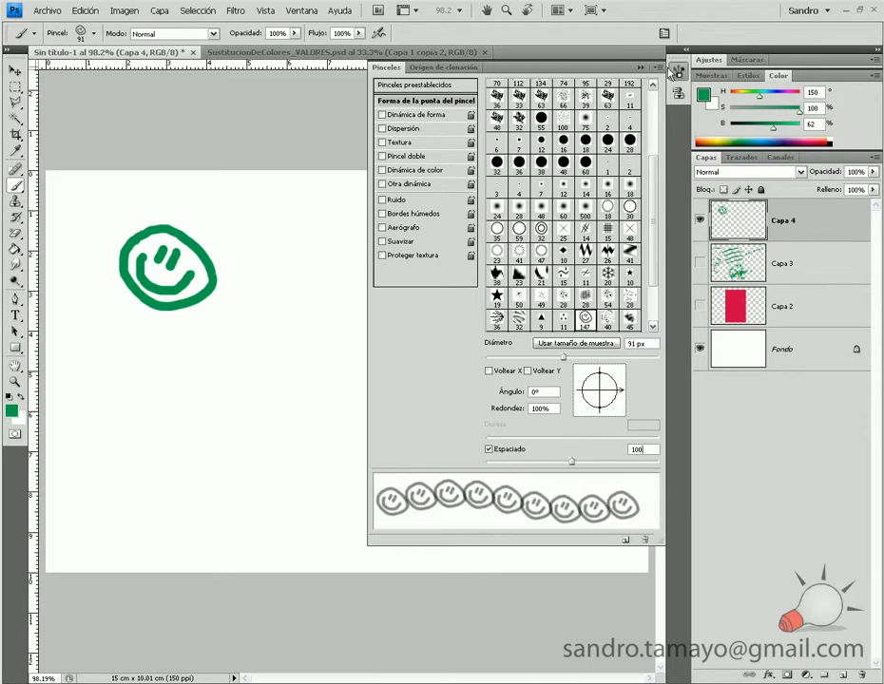
pyautogui.click(639, 68)
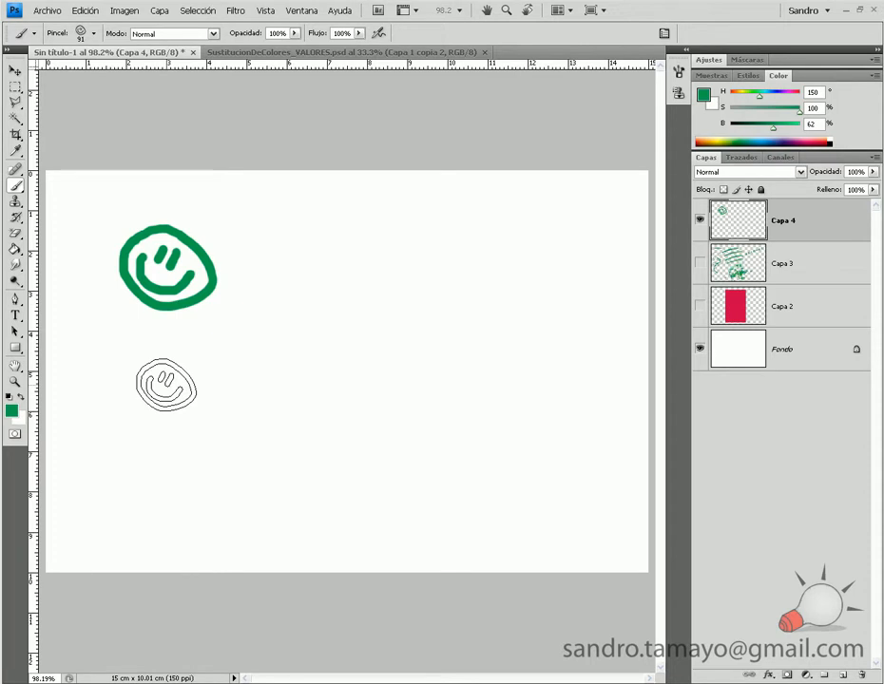
# On a new layer with Capa 4 hidden, stamp five separate smileys and paint a curved row of them across the lower canvas.
pyautogui.click(699, 220)
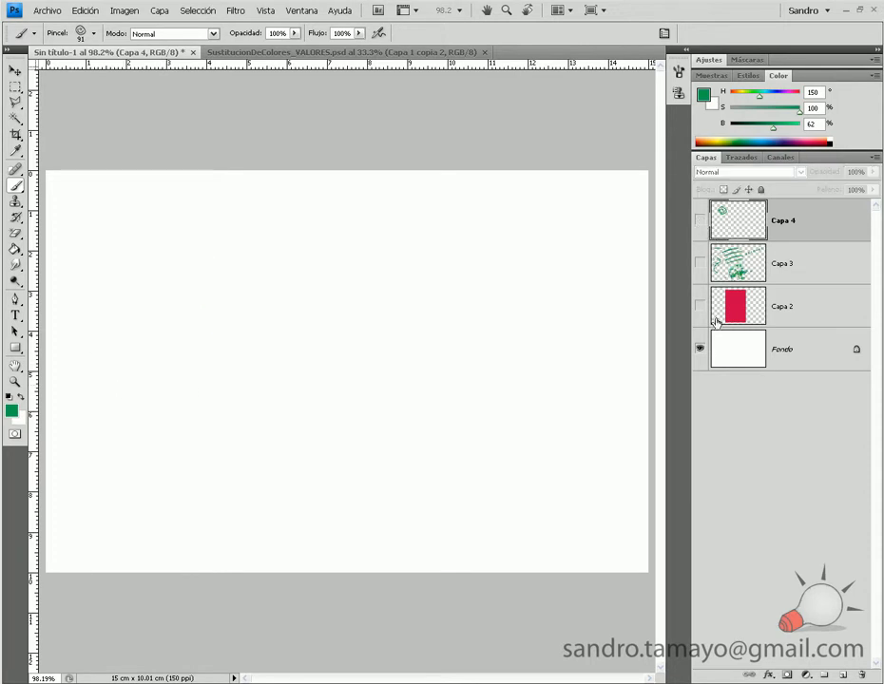
pyautogui.click(844, 676)
pyautogui.click(284, 290)
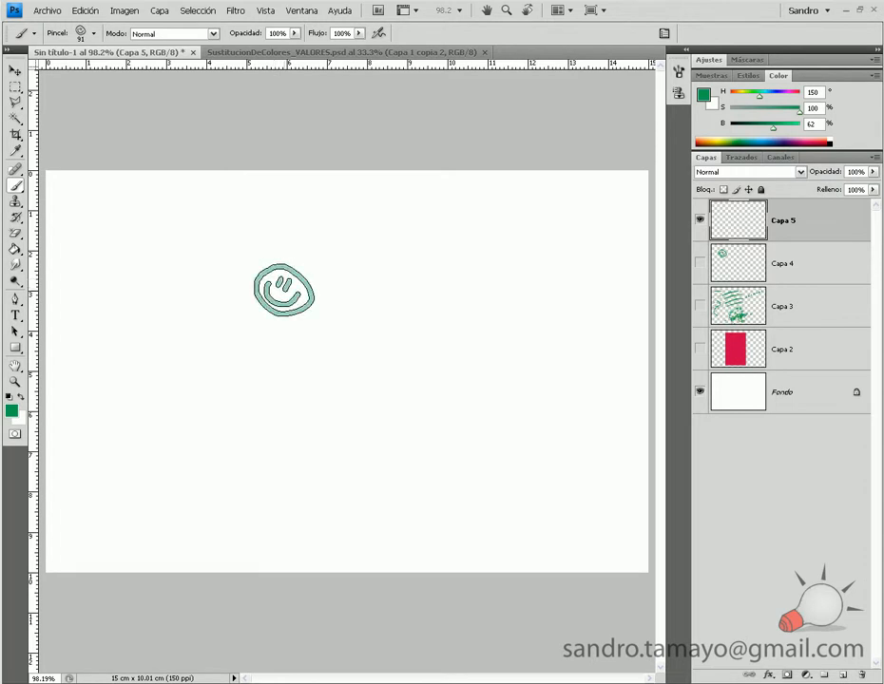
pyautogui.click(401, 306)
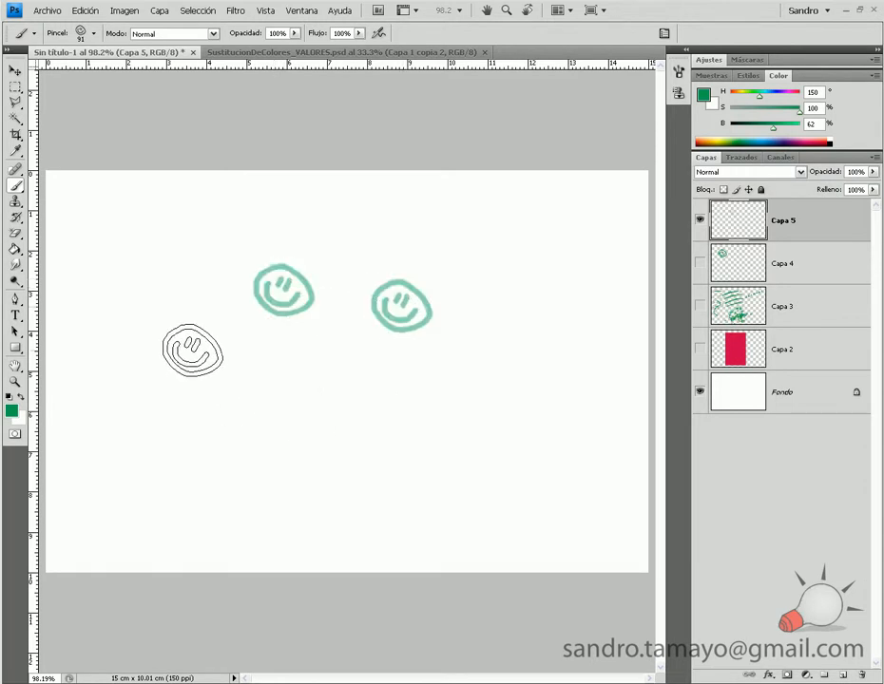
pyautogui.click(164, 290)
pyautogui.click(138, 332)
pyautogui.click(143, 384)
pyautogui.moveTo(164, 427)
pyautogui.mouseDown()
pyautogui.moveTo(199, 463)
pyautogui.moveTo(251, 495)
pyautogui.moveTo(319, 521)
pyautogui.moveTo(388, 530)
pyautogui.moveTo(459, 518)
pyautogui.moveTo(502, 484)
pyautogui.moveTo(561, 374)
pyautogui.mouseUp()
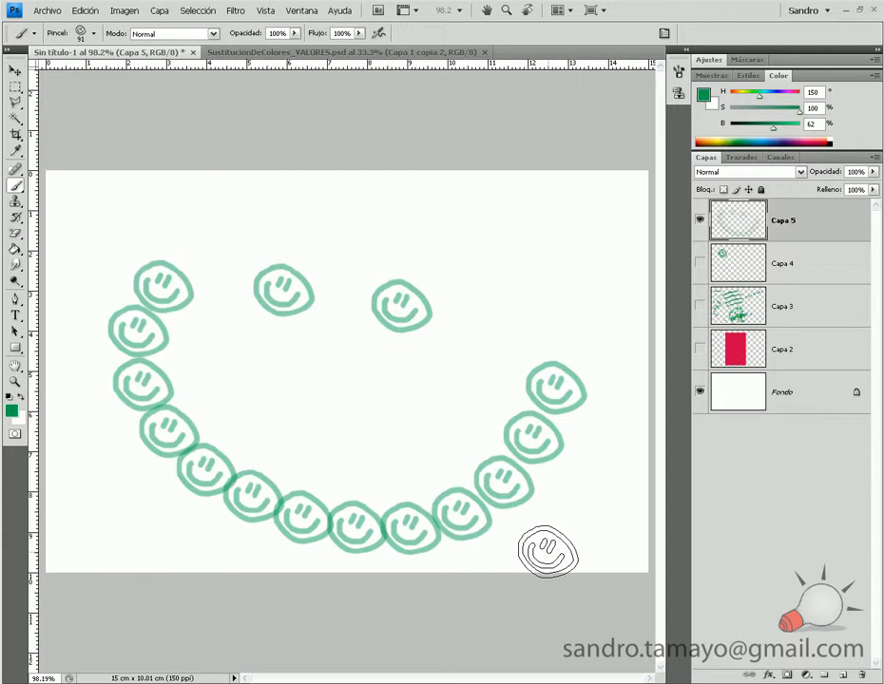
# On a new layer with Capa 5 hidden, make a circular selection about 3 cm wide, fill it with the green foreground color, and deselect.
pyautogui.click(700, 222)
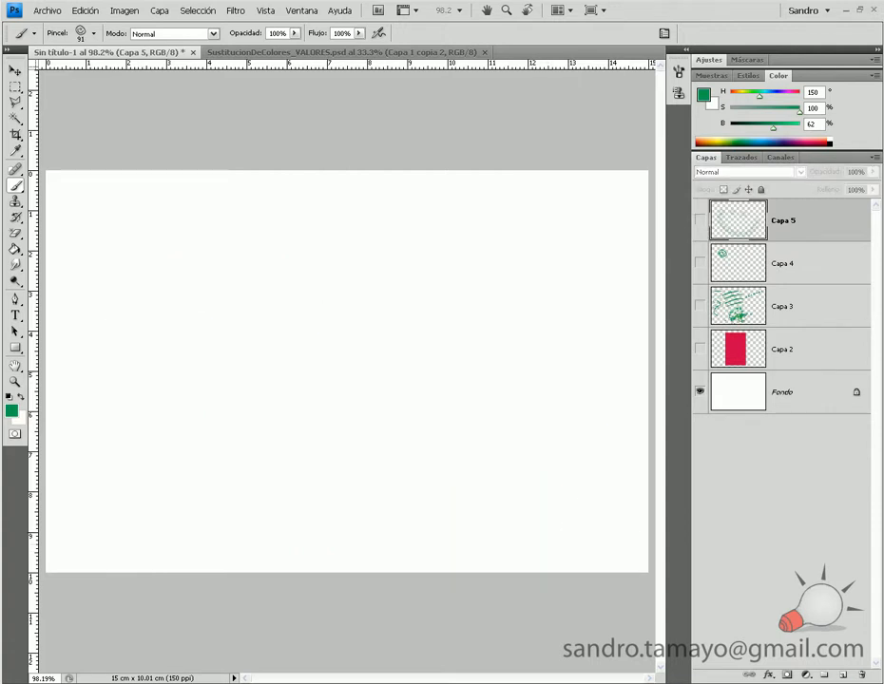
pyautogui.click(843, 676)
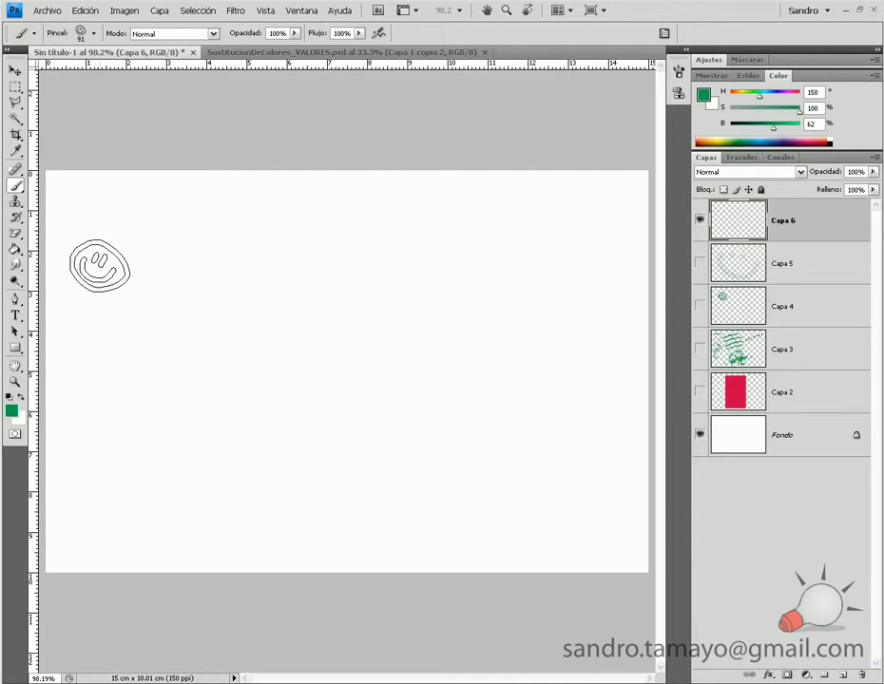
pyautogui.click(15, 87)
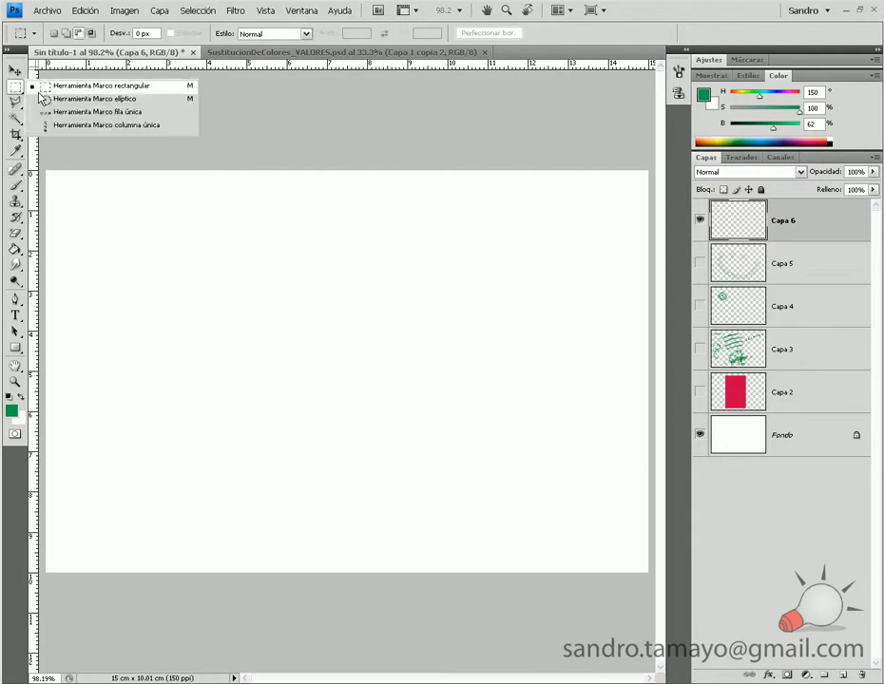
pyautogui.click(57, 99)
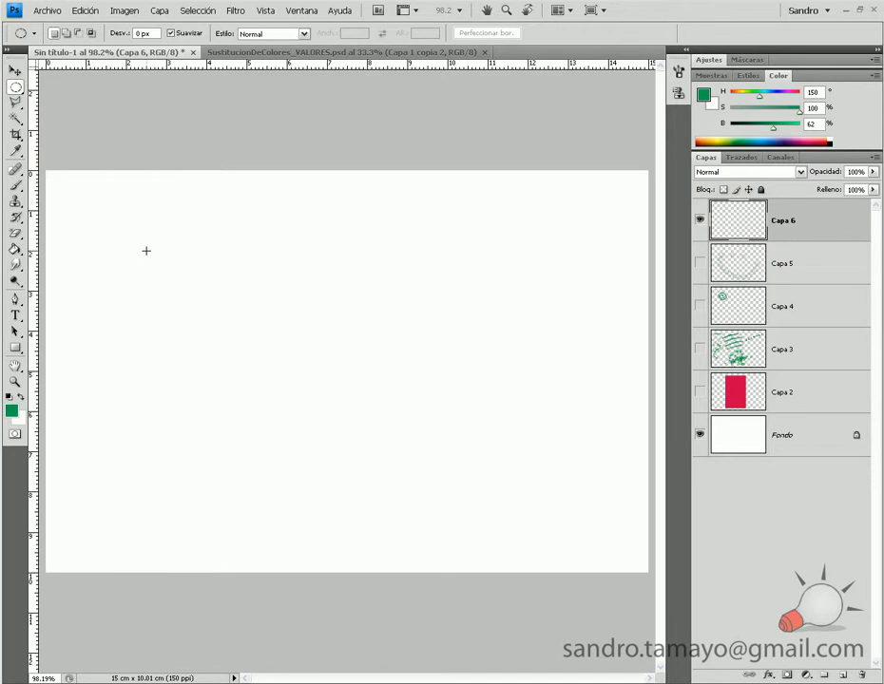
pyautogui.click(16, 87)
pyautogui.click(57, 98)
pyautogui.moveTo(157, 272); pyautogui.dragTo(278, 392)
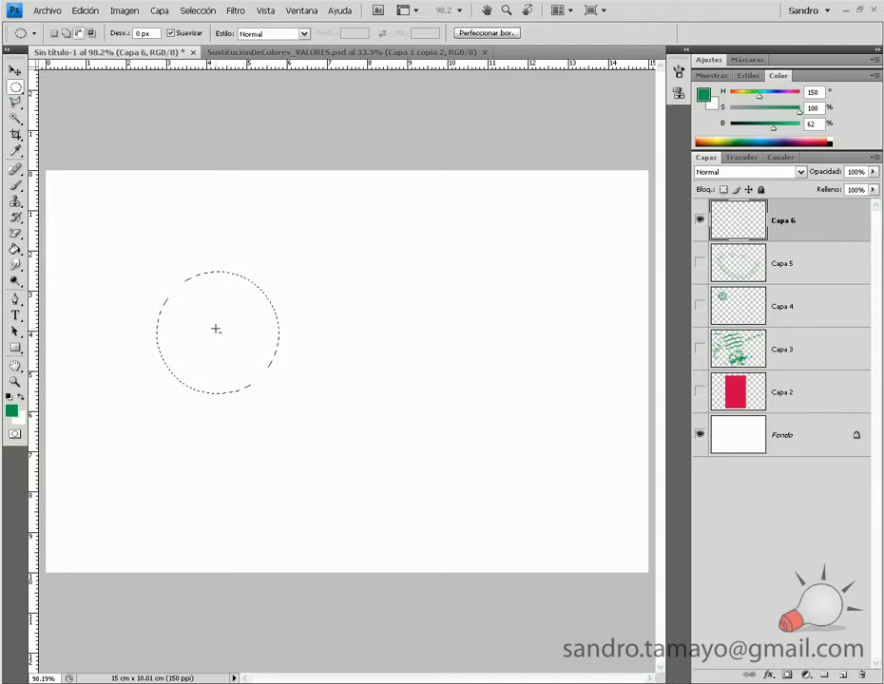
pyautogui.hotkey('alt', 'BackSpace')
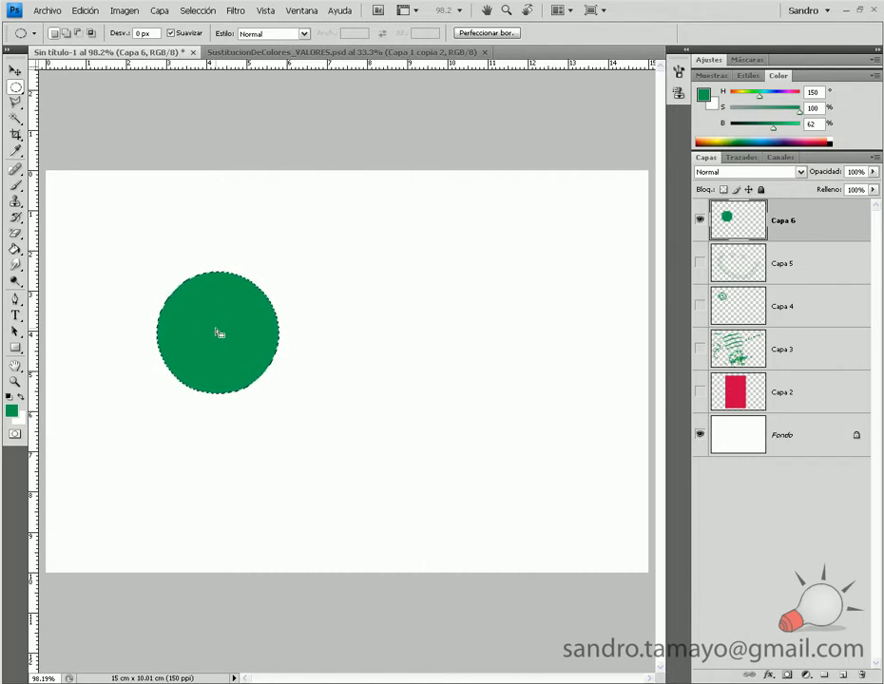
pyautogui.click(215, 328)
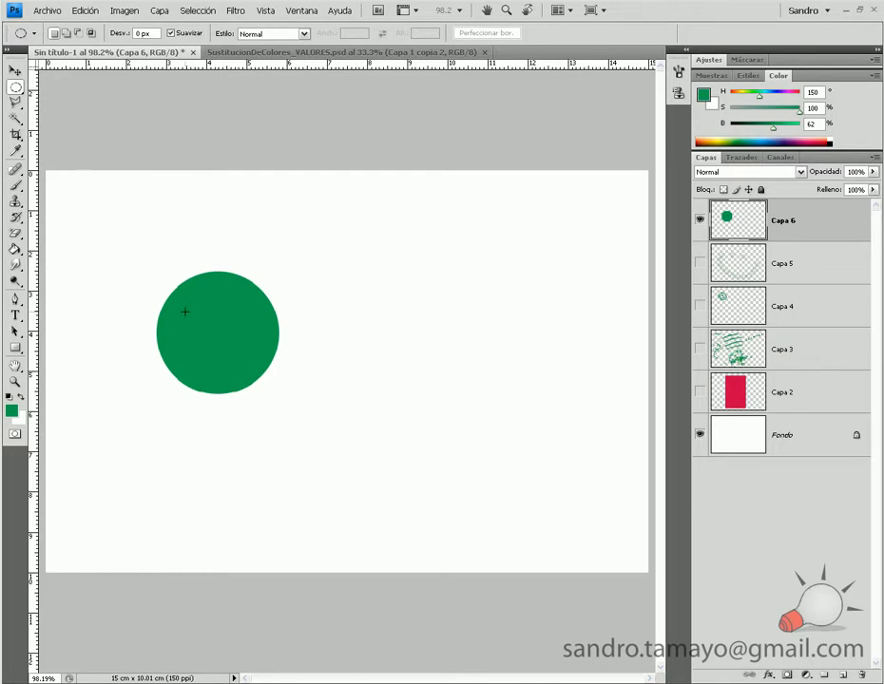
# Erase two round eyes in the green circle using the Eraser tool with a 23 px hard tip.
pyautogui.click(15, 234)
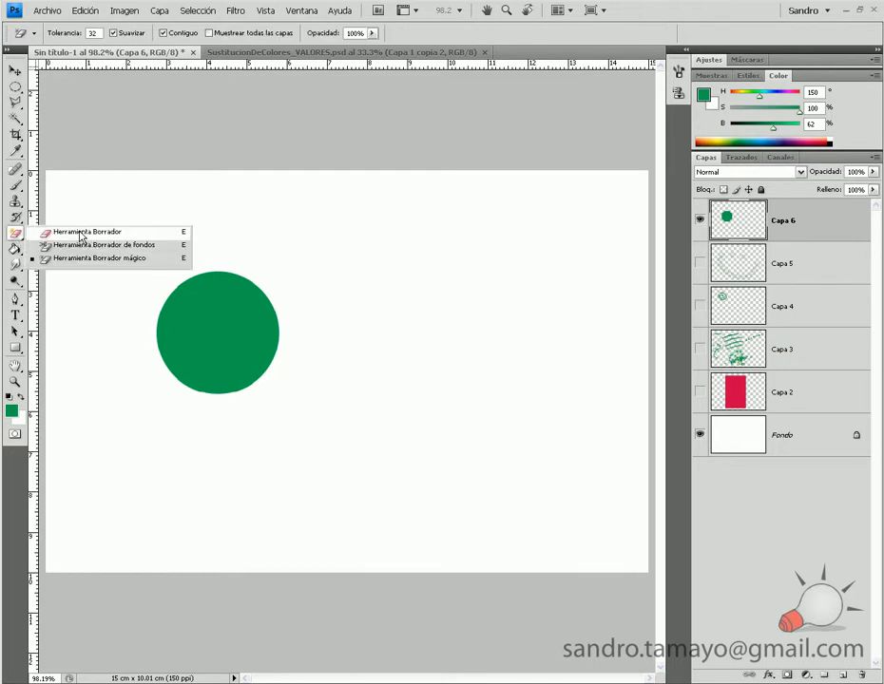
pyautogui.click(80, 234)
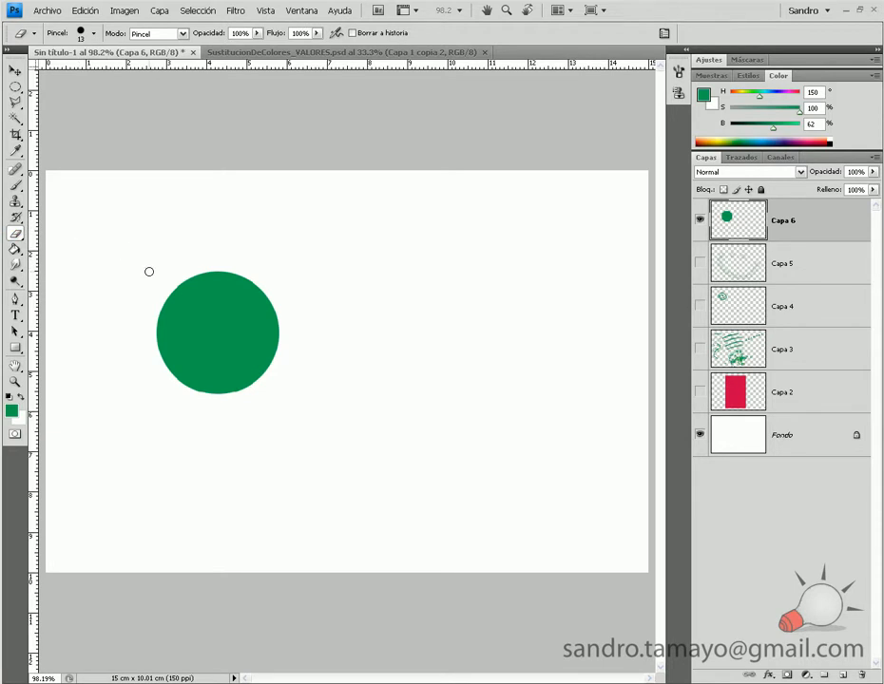
pyautogui.rightClick(200, 326)
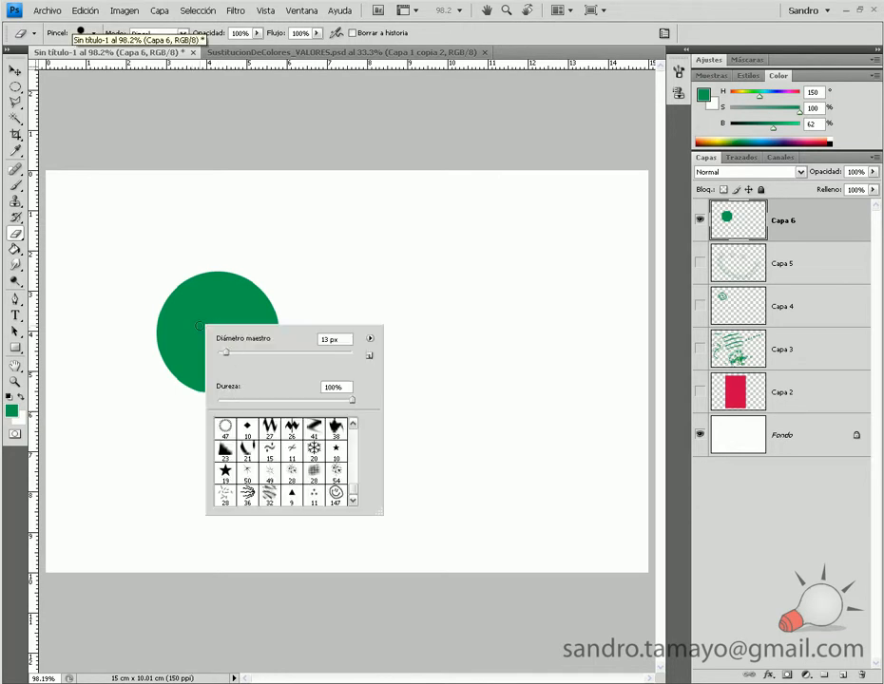
pyautogui.moveTo(227, 355)
pyautogui.mouseDown()
pyautogui.moveTo(238, 355)
pyautogui.moveTo(230, 352)
pyautogui.mouseUp()
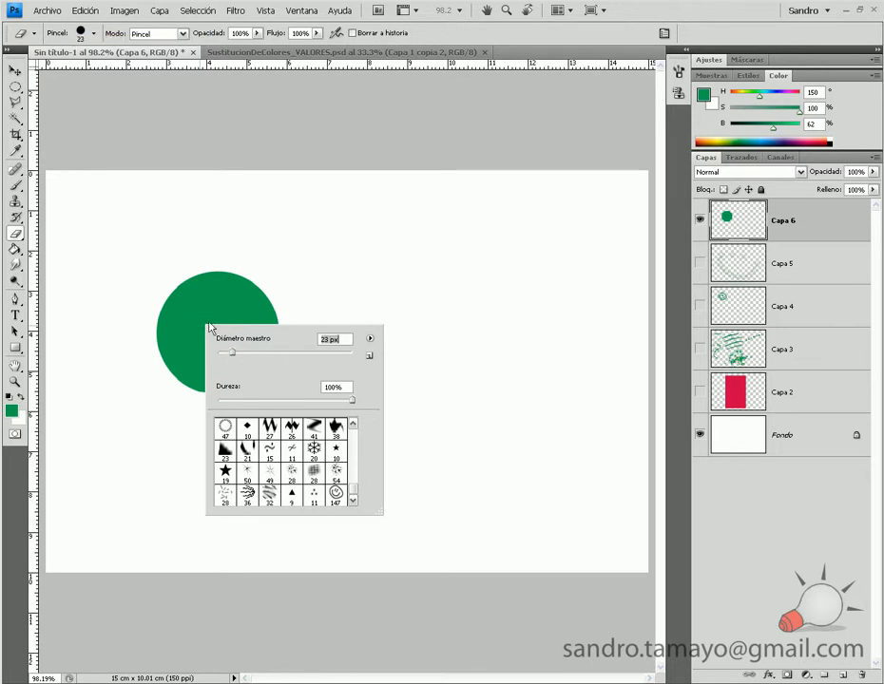
pyautogui.click(198, 319)
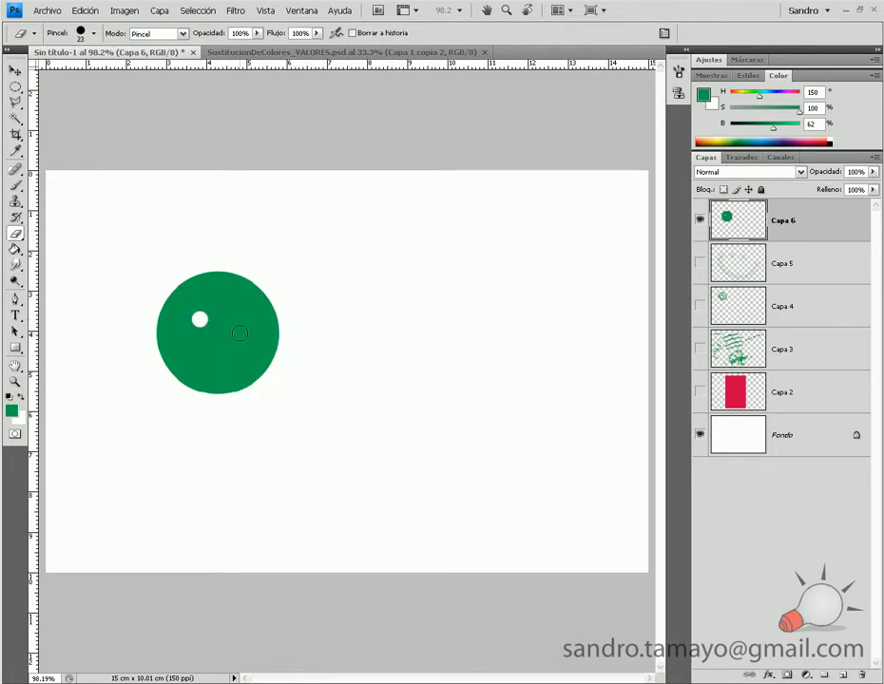
pyautogui.click(241, 325)
# Reduce the Eraser to 13 px and erase a curved smiling mouth below the eyes.
pyautogui.rightClick(262, 371)
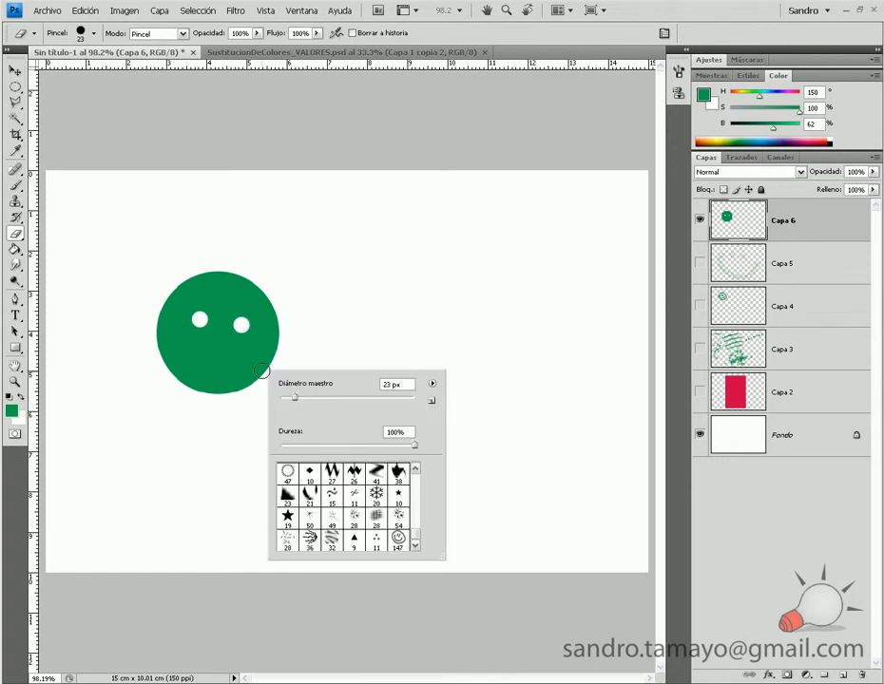
pyautogui.moveTo(296, 399); pyautogui.dragTo(290, 401)
pyautogui.moveTo(175, 324)
pyautogui.mouseDown()
pyautogui.moveTo(197, 361)
pyautogui.moveTo(219, 367)
pyautogui.moveTo(256, 349)
pyautogui.mouseUp()
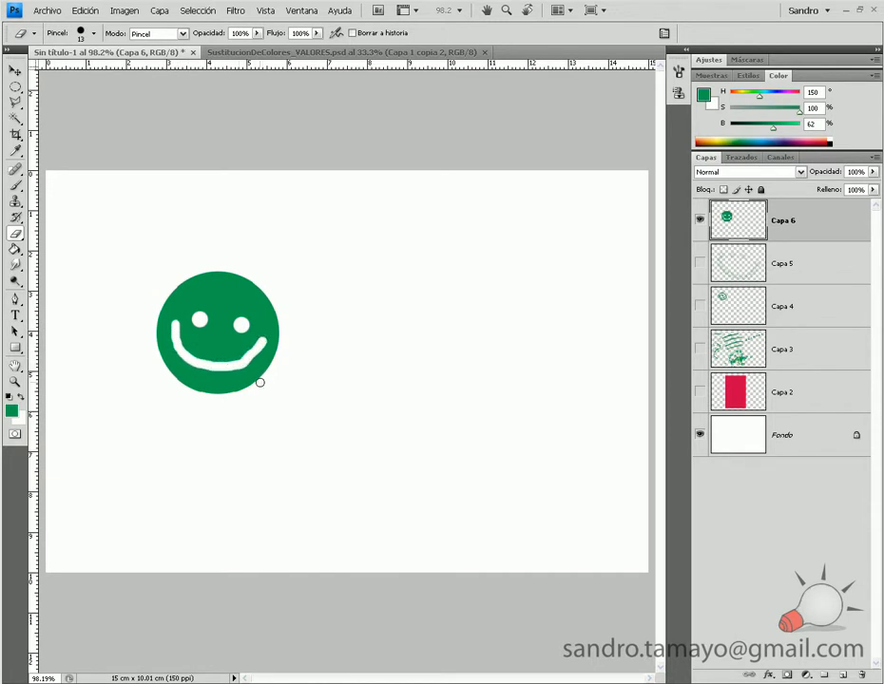
# Select the solid green smiley with a rectangular marquee and hide the Fondo layer.
pyautogui.click(16, 89)
pyautogui.click(58, 90)
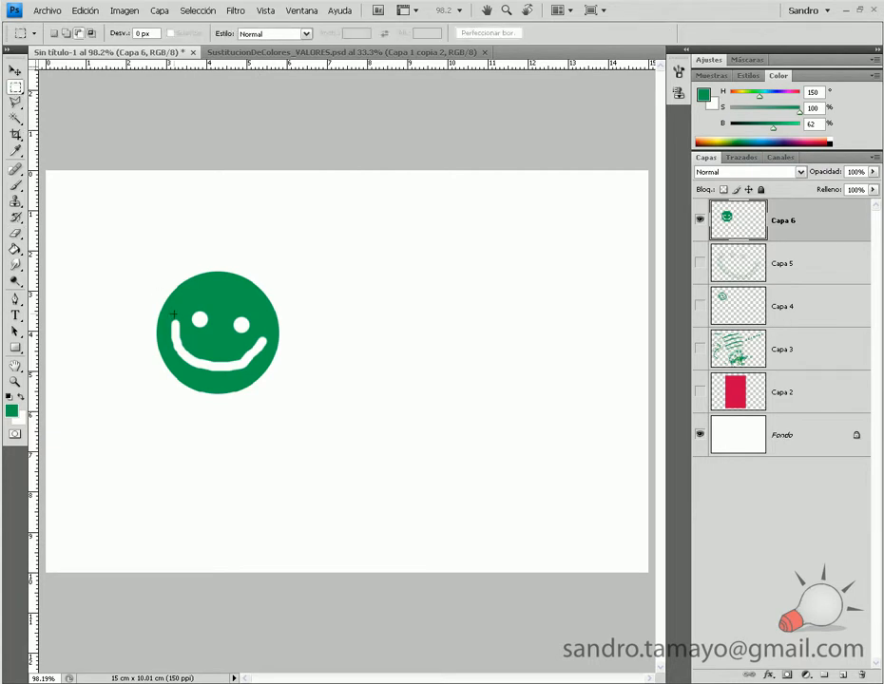
pyautogui.moveTo(202, 314); pyautogui.dragTo(288, 399)
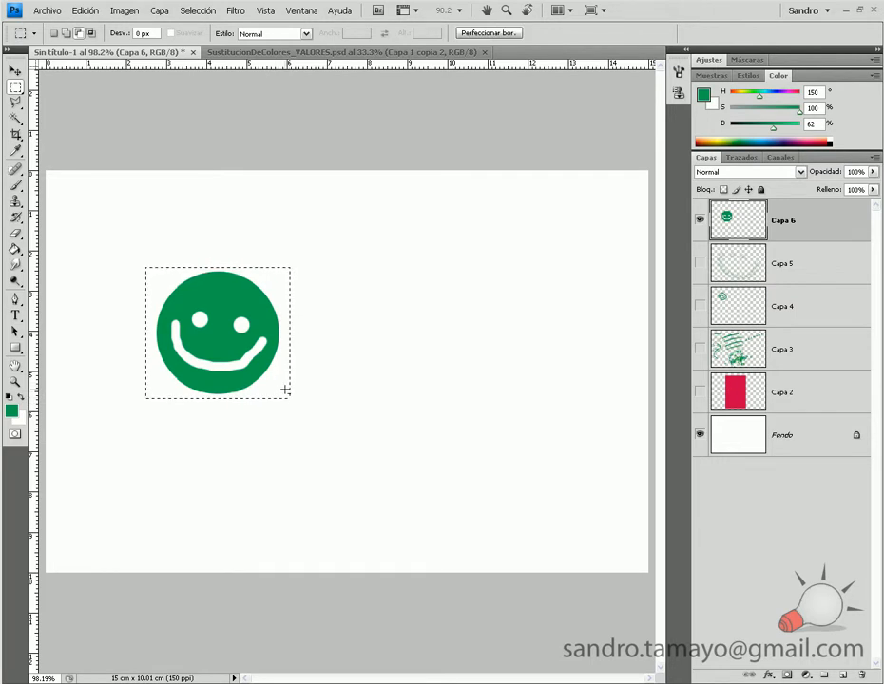
pyautogui.click(700, 437)
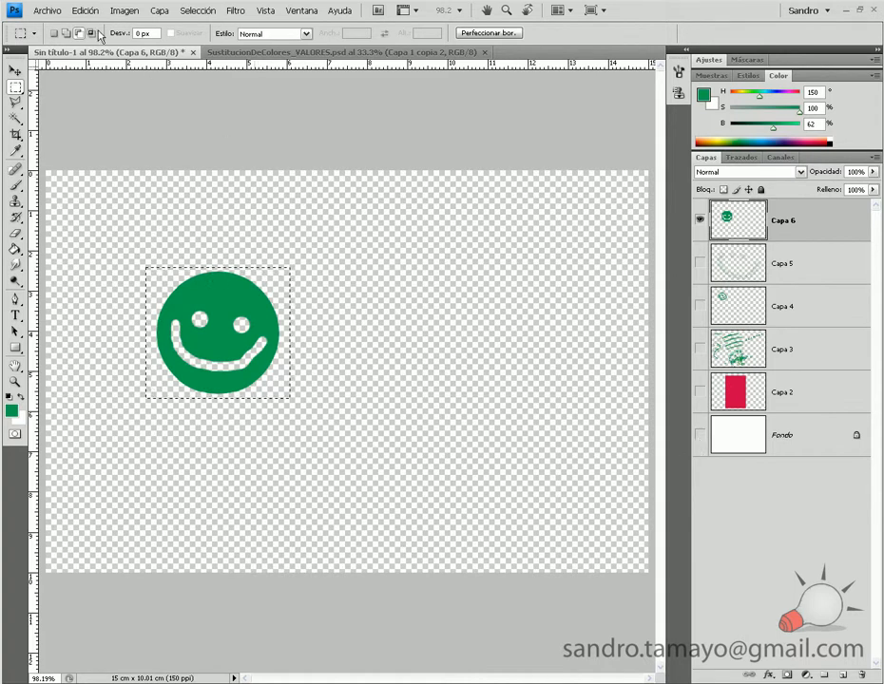
# Define the selected smiley as a brush preset named smile2 and deselect.
pyautogui.click(122, 12)
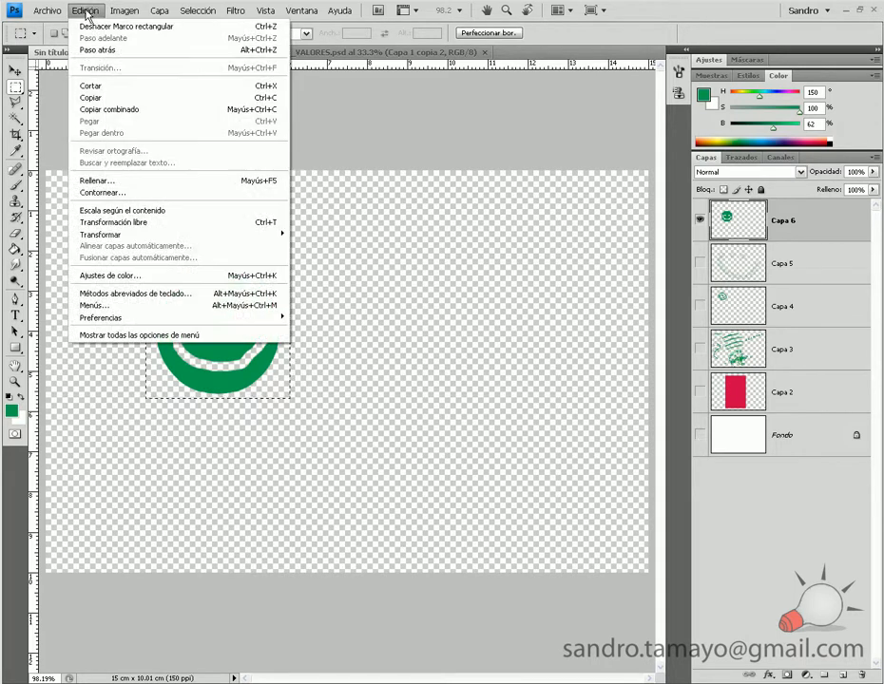
pyautogui.click(112, 339)
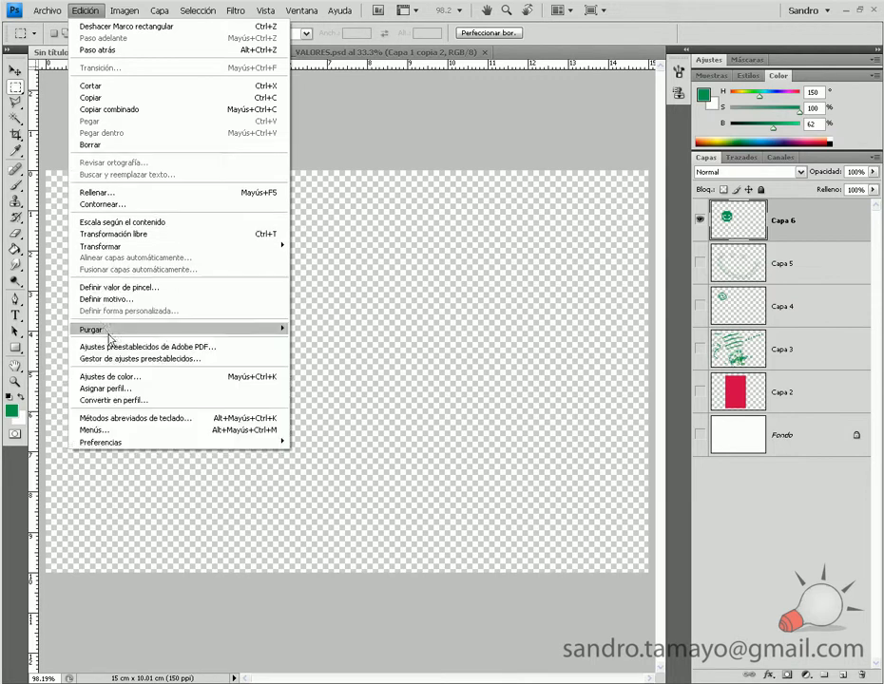
pyautogui.click(98, 287)
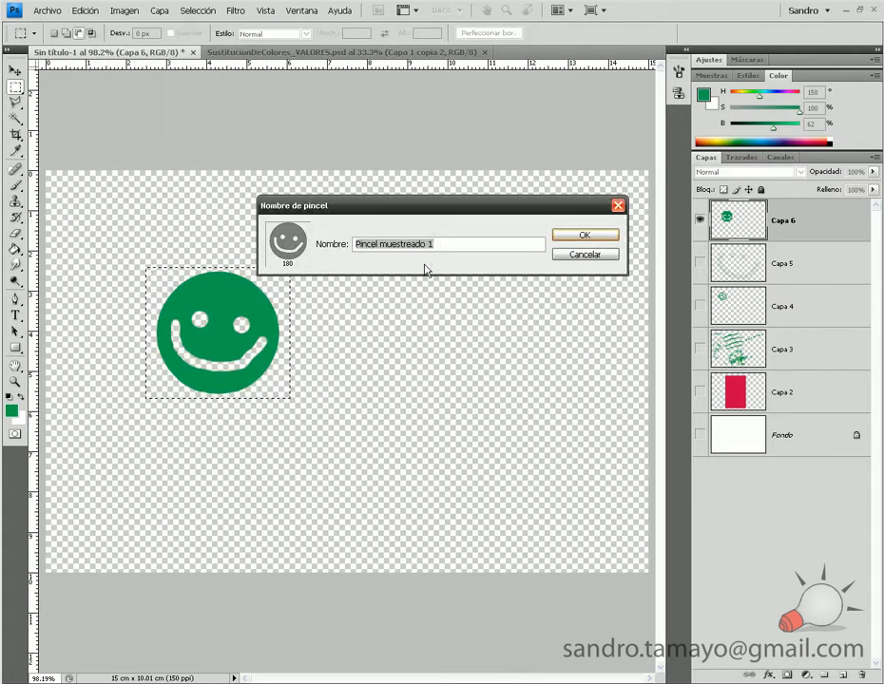
pyautogui.write('s')
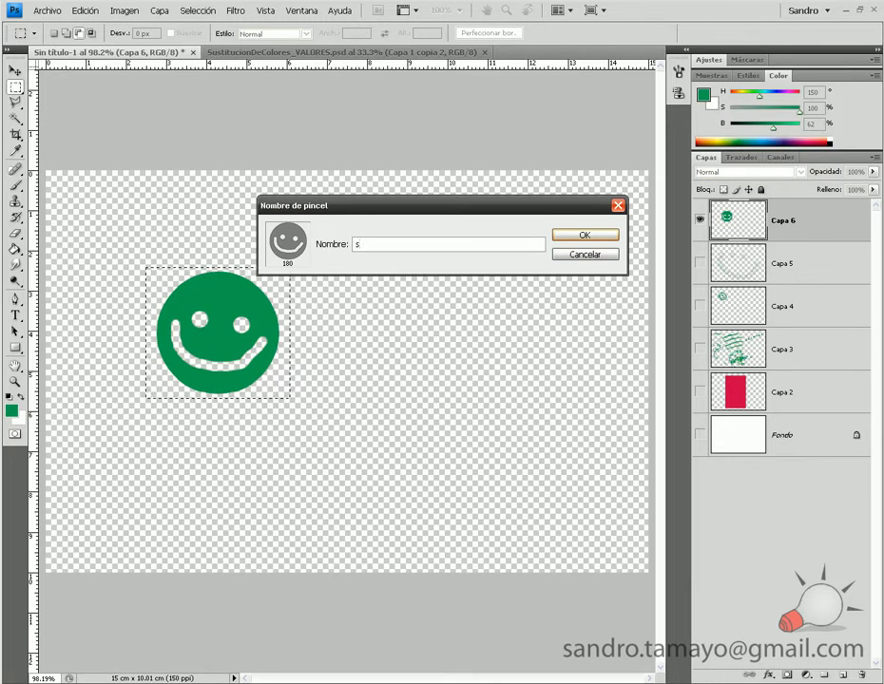
pyautogui.write('mile2')
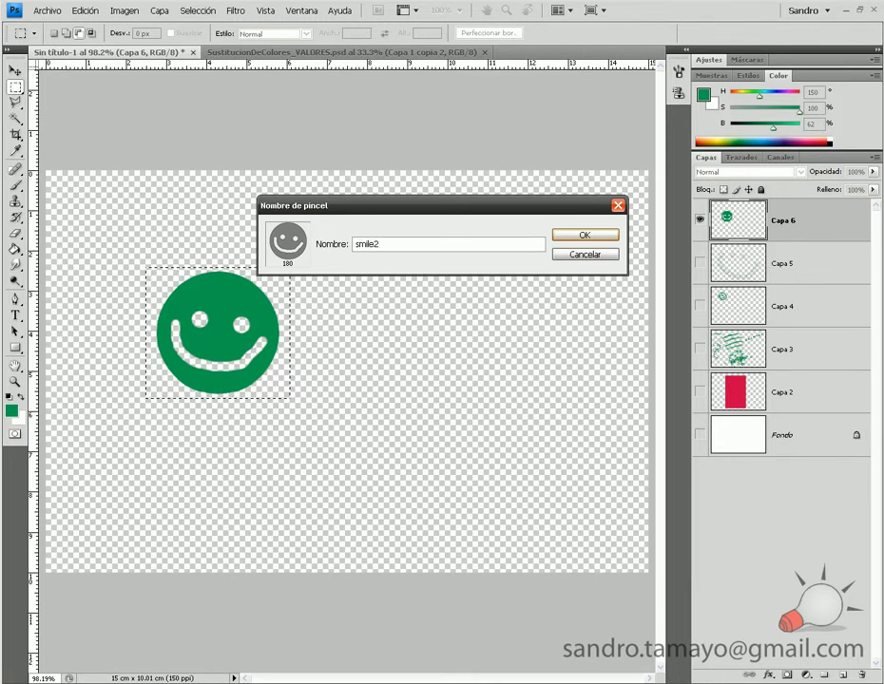
pyautogui.click(585, 234)
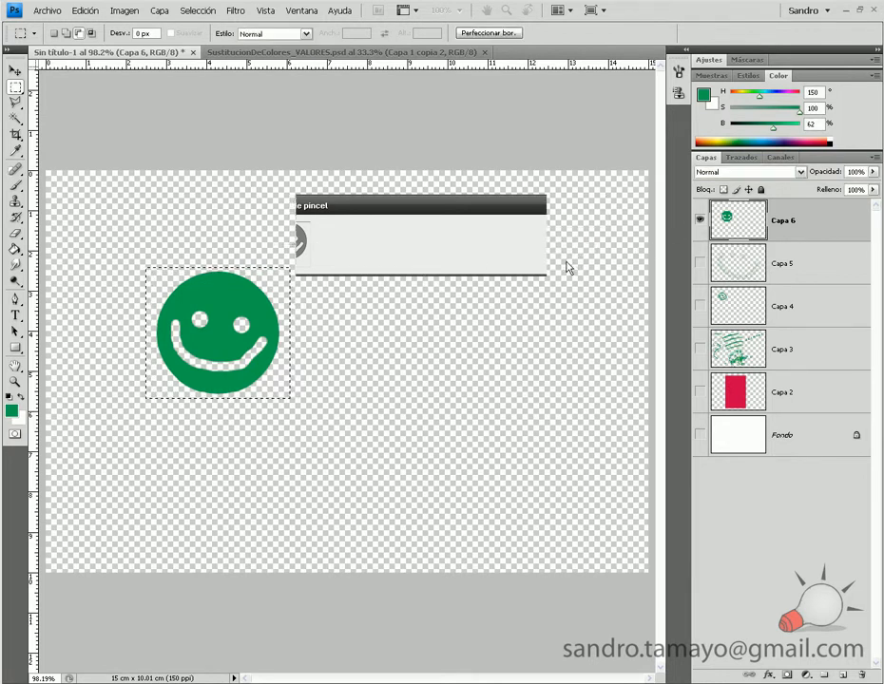
pyautogui.hotkey('ctrl', 'd')
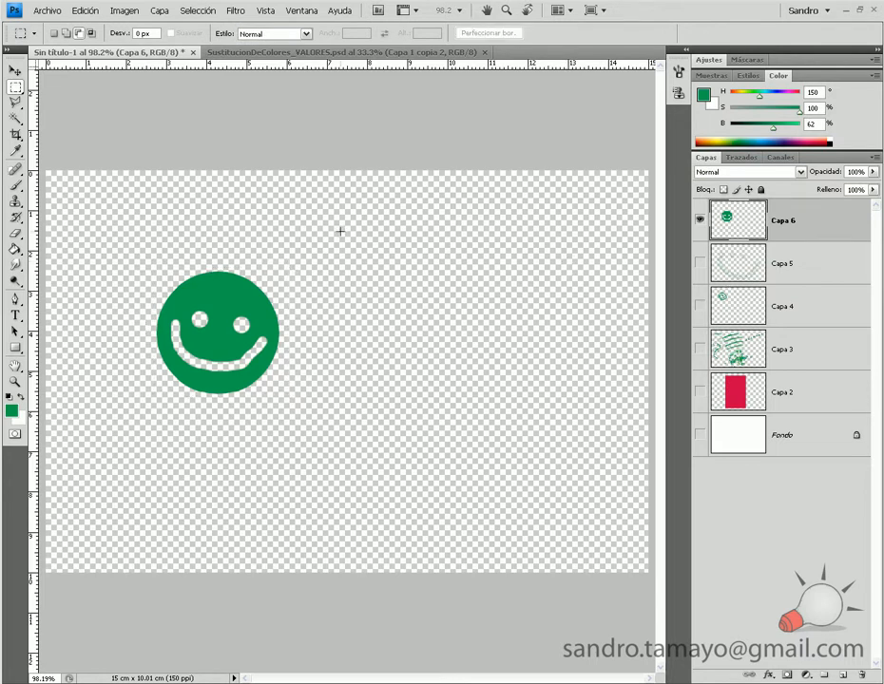
# Choose the 180 px smile2 preset for the Brush tool.
pyautogui.click(15, 185)
pyautogui.rightClick(390, 258)
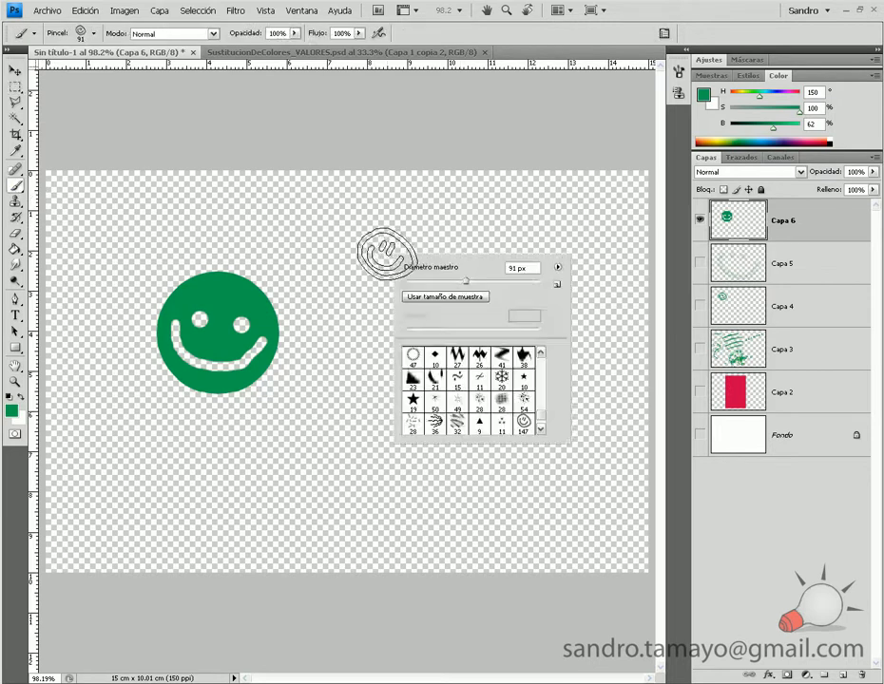
pyautogui.click(540, 428)
pyautogui.click(414, 422)
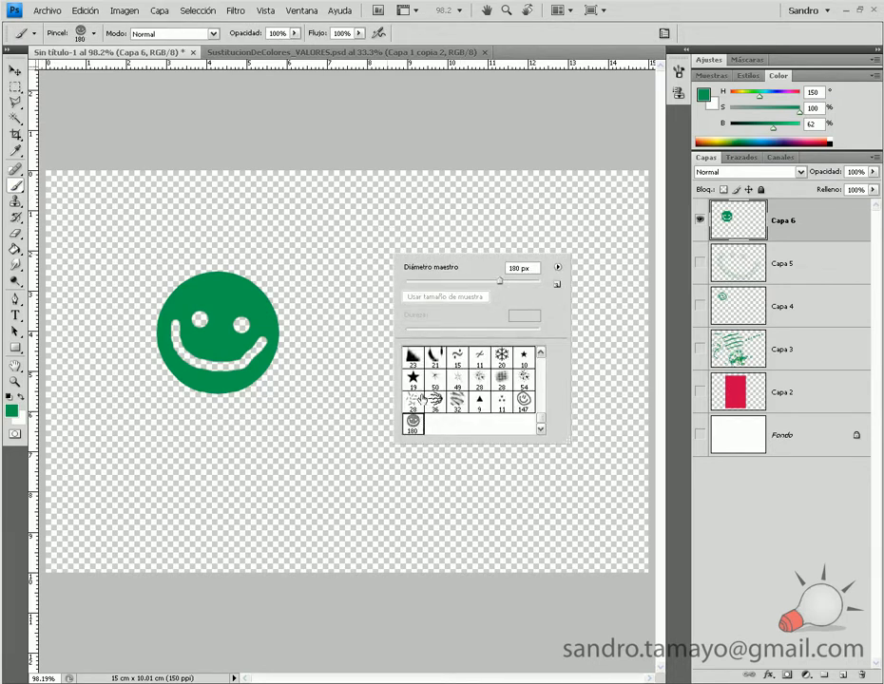
# Reduce the smiley brush to 102 px, paint a curved stroke on the canvas, and stamp three separate smileys below it.
pyautogui.moveTo(500, 282); pyautogui.dragTo(474, 287)
pyautogui.moveTo(367, 231)
pyautogui.mouseDown()
pyautogui.moveTo(394, 227)
pyautogui.moveTo(378, 238)
pyautogui.mouseUp()
pyautogui.moveTo(375, 300)
pyautogui.mouseDown()
pyautogui.moveTo(441, 390)
pyautogui.moveTo(538, 397)
pyautogui.moveTo(564, 372)
pyautogui.moveTo(556, 233)
pyautogui.mouseUp()
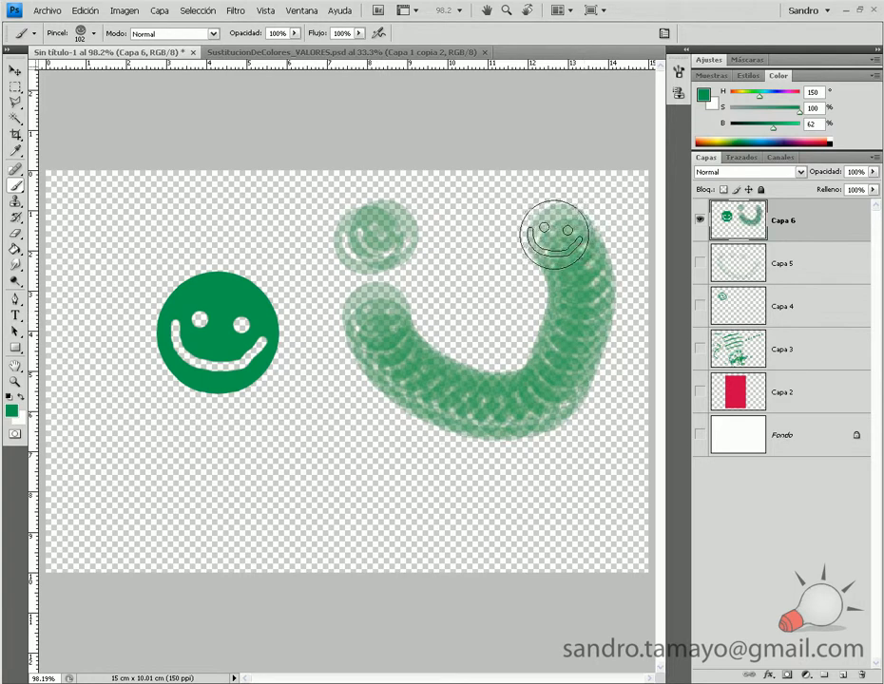
pyautogui.click(253, 481)
pyautogui.click(358, 493)
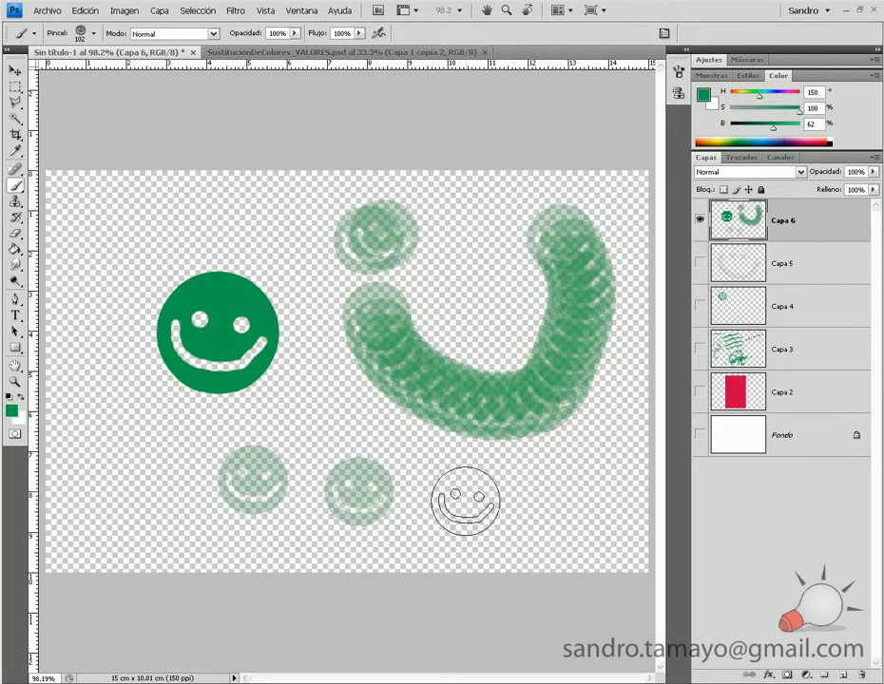
pyautogui.click(484, 503)
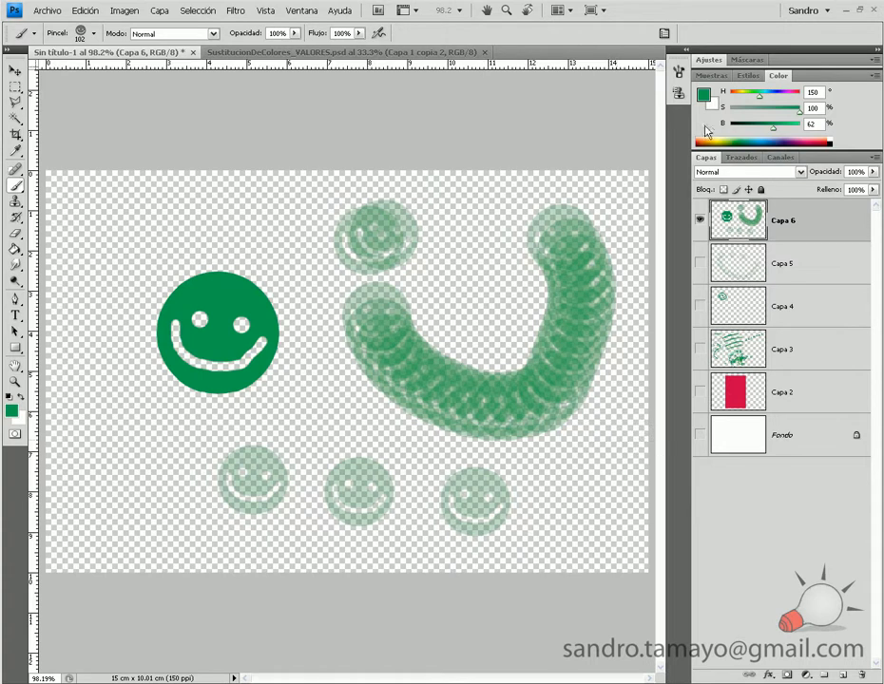
# Set the smiley brush's spacing to 100% and paint a stroke down the left side of the canvas.
pyautogui.click(678, 74)
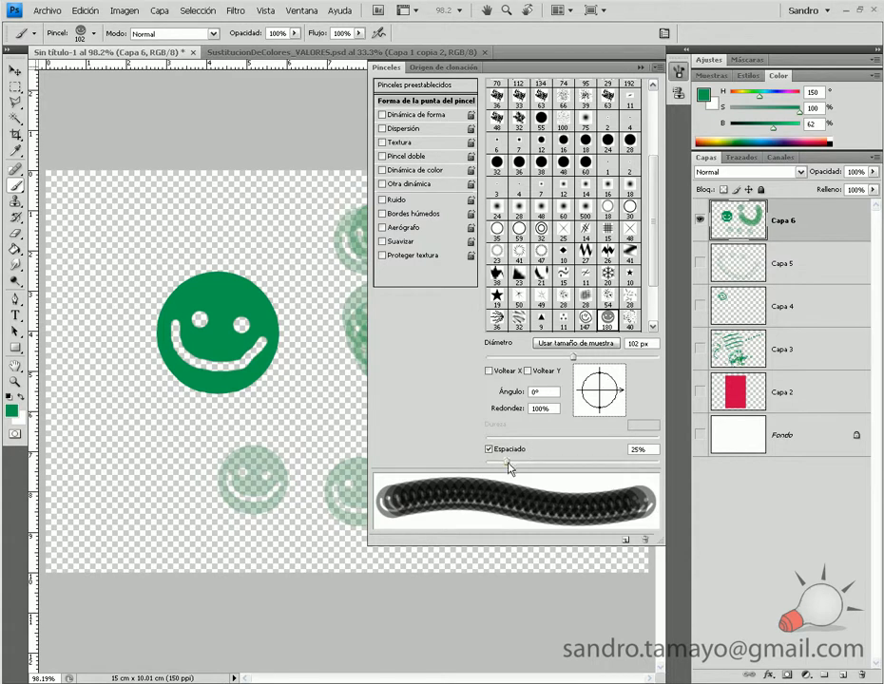
pyautogui.moveTo(509, 467)
pyautogui.mouseDown()
pyautogui.moveTo(494, 467)
pyautogui.moveTo(573, 465)
pyautogui.mouseUp()
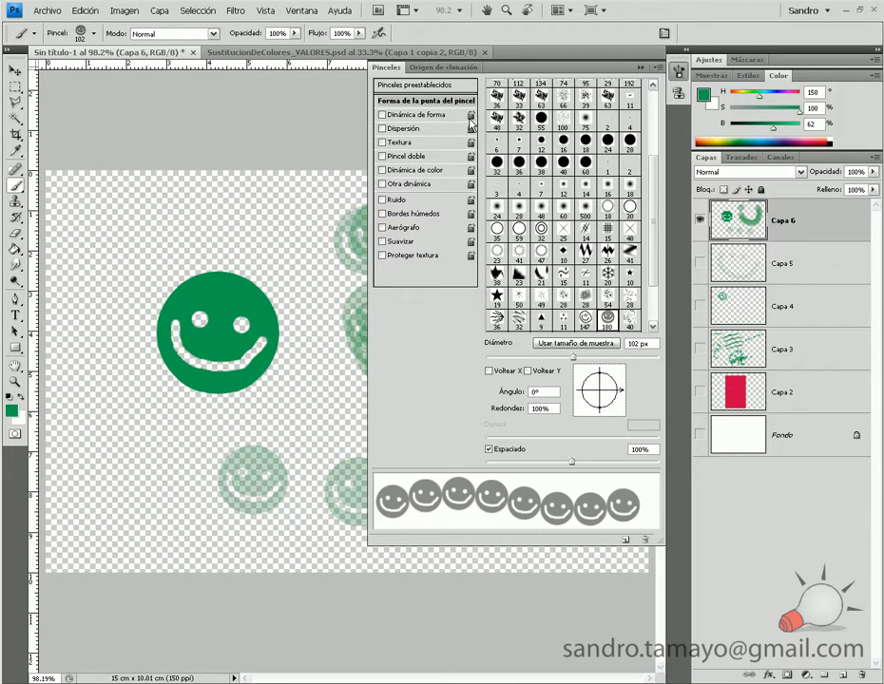
pyautogui.click(639, 68)
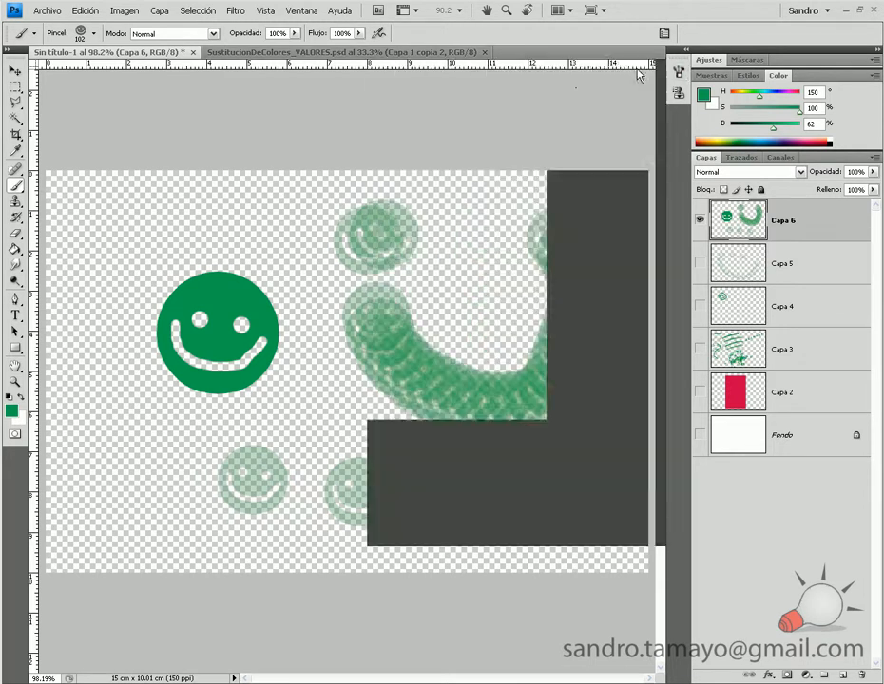
pyautogui.moveTo(109, 237)
pyautogui.mouseDown()
pyautogui.moveTo(193, 209)
pyautogui.moveTo(244, 219)
pyautogui.moveTo(288, 245)
pyautogui.moveTo(320, 290)
pyautogui.moveTo(331, 348)
pyautogui.moveTo(321, 378)
pyautogui.moveTo(280, 425)
pyautogui.moveTo(218, 448)
pyautogui.moveTo(99, 438)
pyautogui.mouseUp()
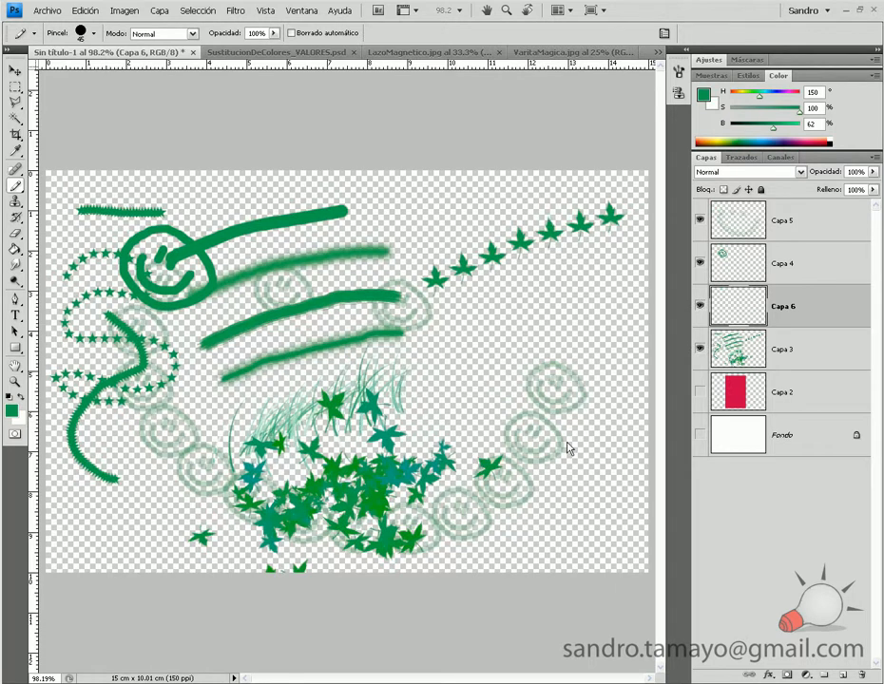
# Delete all layers above Fondo, from Capa 2 up to Capa 5.
pyautogui.click(781, 224)
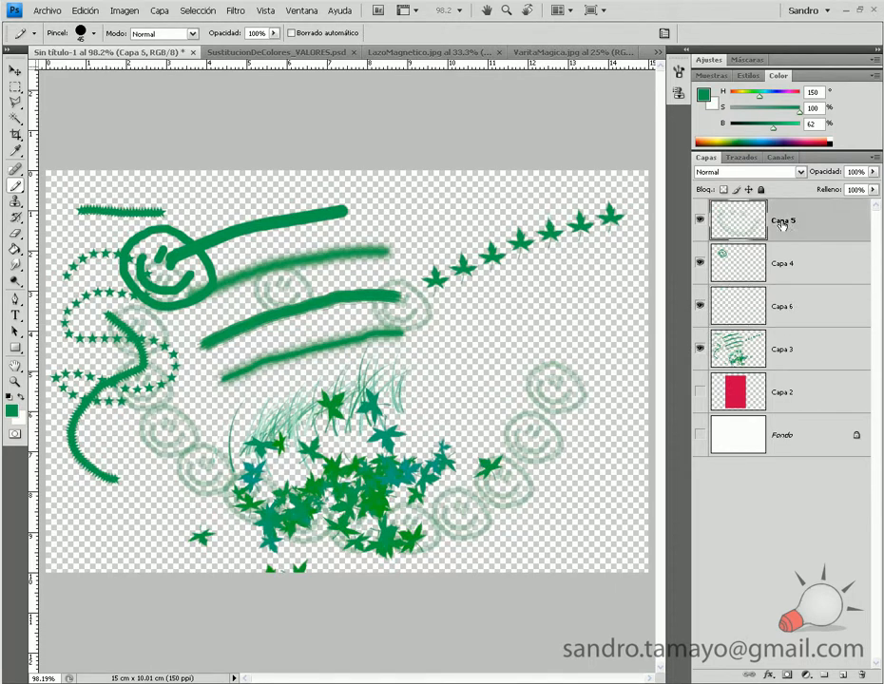
pyautogui.click(789, 389)
pyautogui.keyDown('shift'); pyautogui.click(783, 234); pyautogui.keyUp('shift')
pyautogui.moveTo(836, 402); pyautogui.dragTo(862, 675)
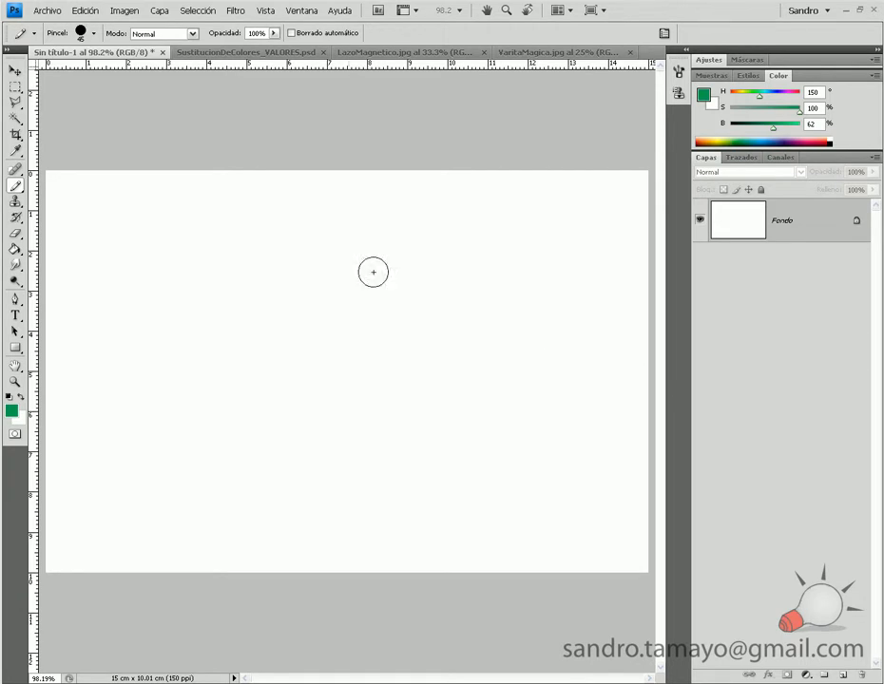
# Select the woman's head in VaritaMagica.jpg with a rectangular marquee.
pyautogui.click(529, 54)
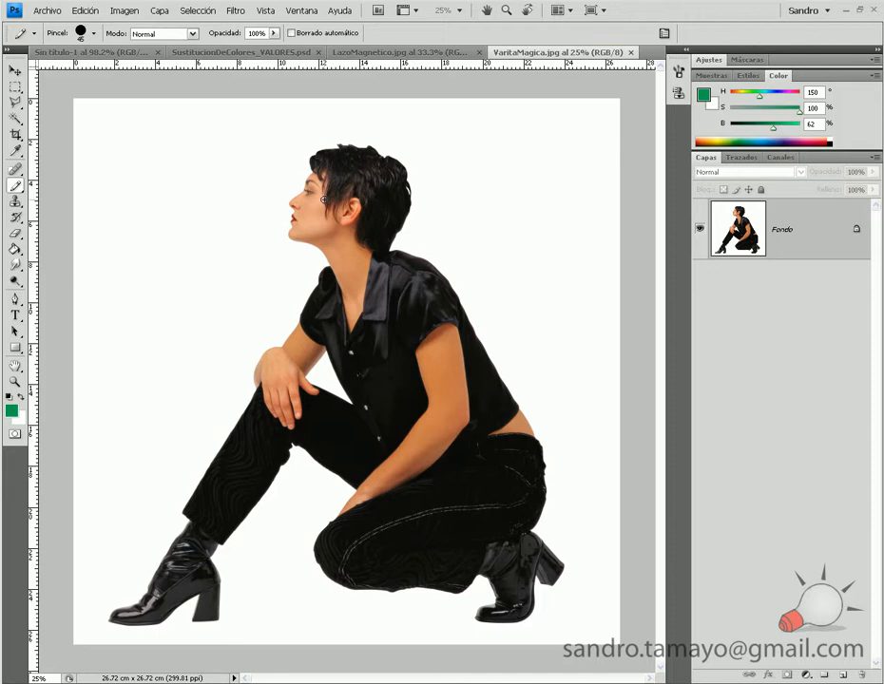
pyautogui.click(15, 85)
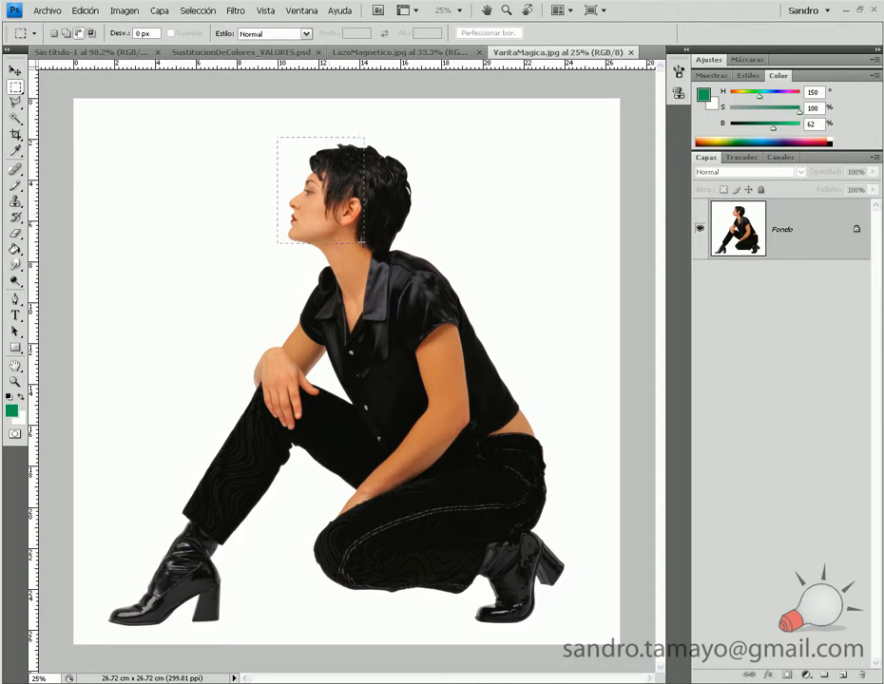
pyautogui.moveTo(415, 254); pyautogui.dragTo(278, 138)
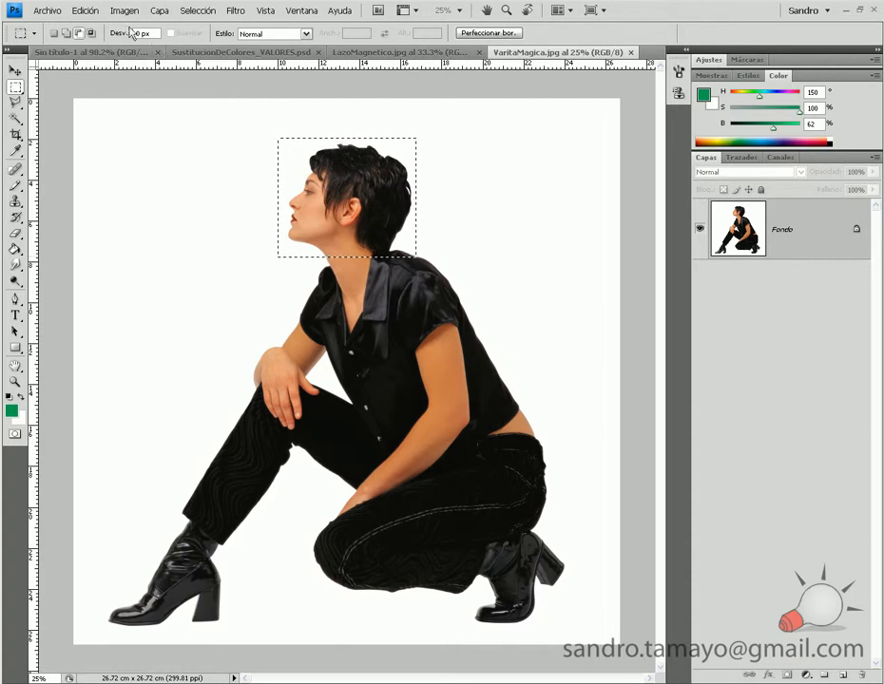
# Define the selected head as a brush preset named rostro.
pyautogui.click(92, 12)
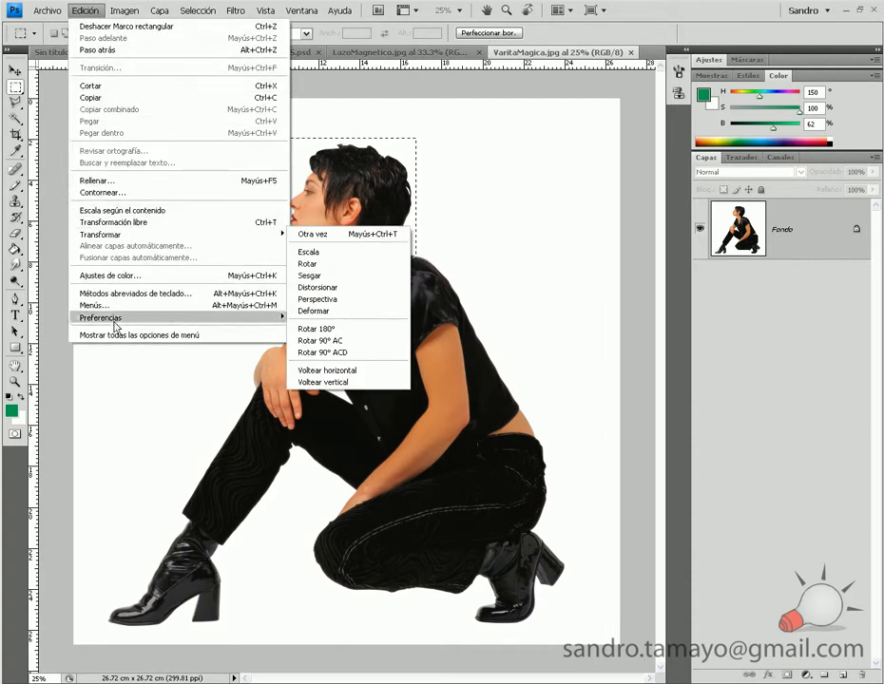
pyautogui.click(124, 351)
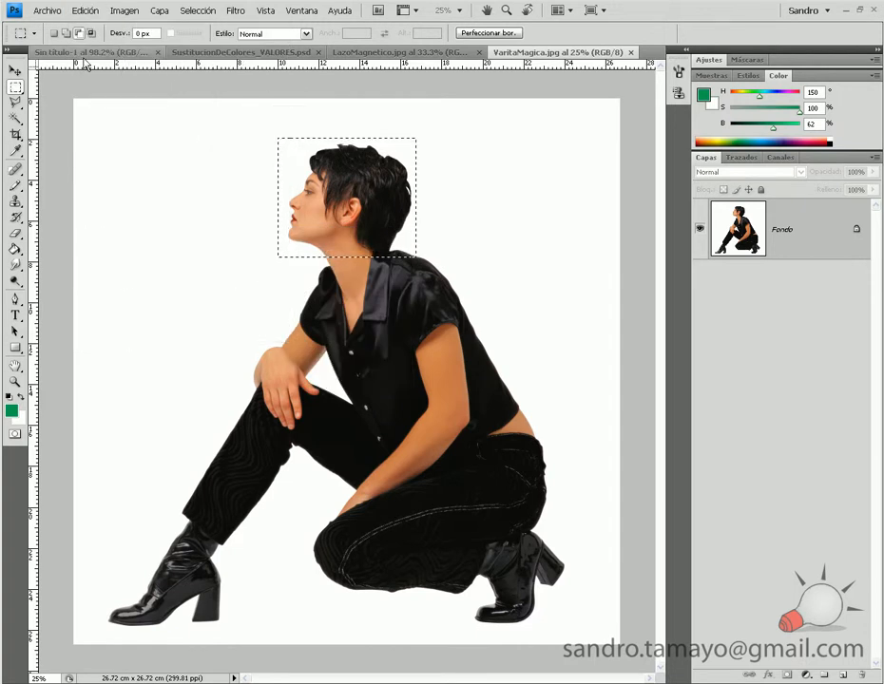
pyautogui.click(85, 13)
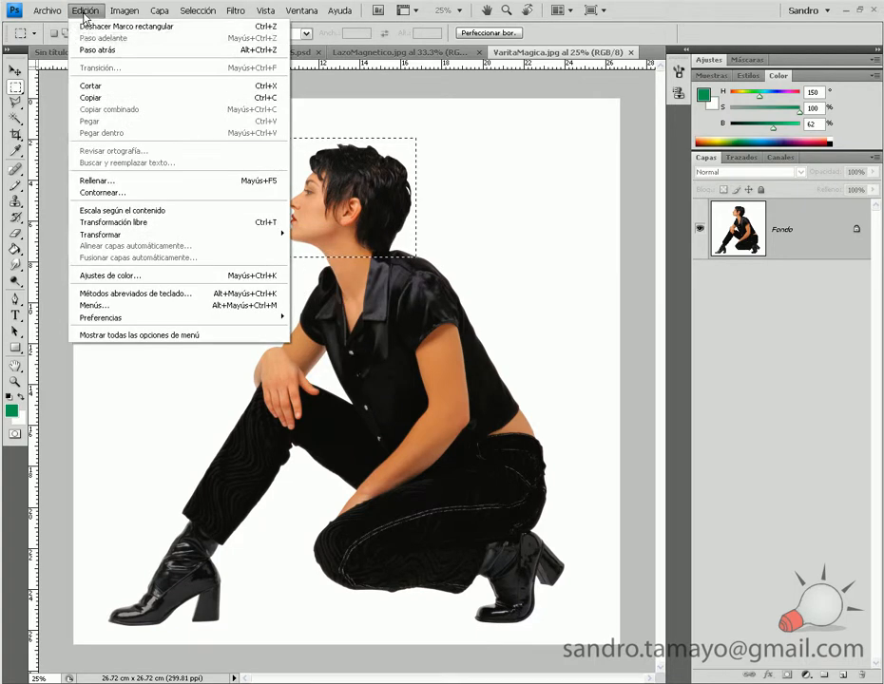
pyautogui.click(116, 336)
pyautogui.moveTo(109, 330)
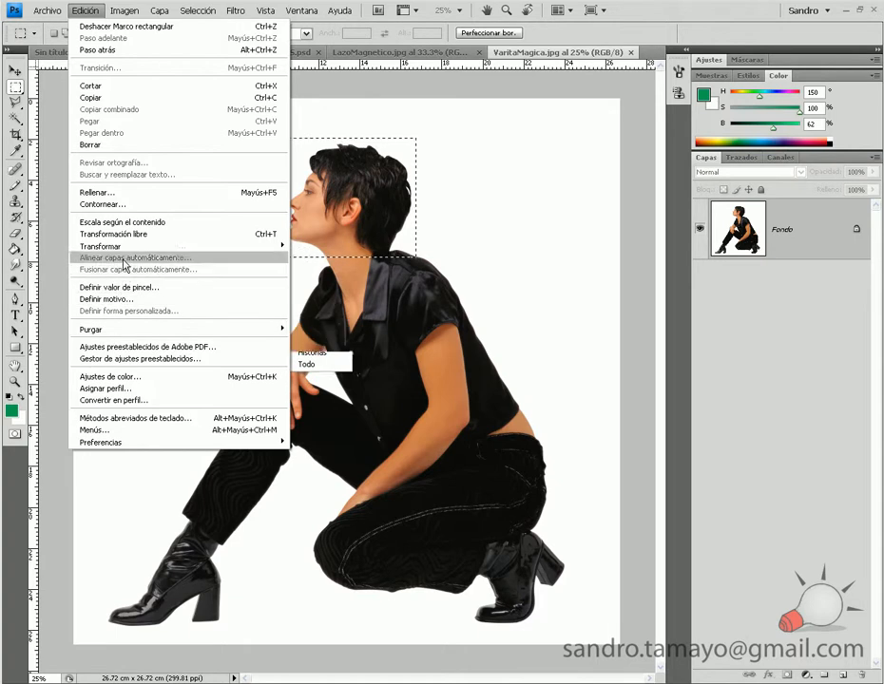
pyautogui.click(109, 289)
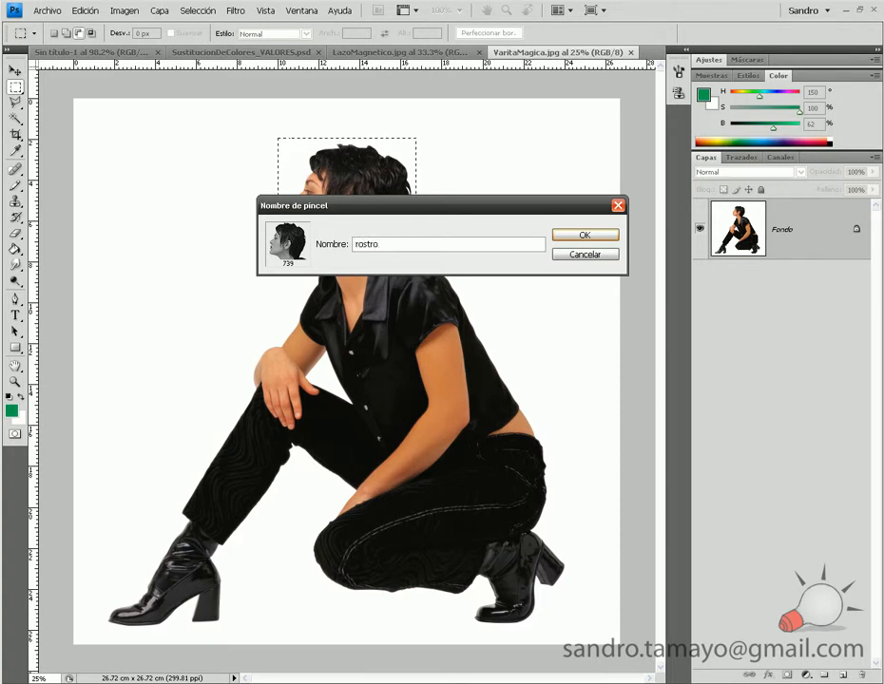
pyautogui.press('Return')
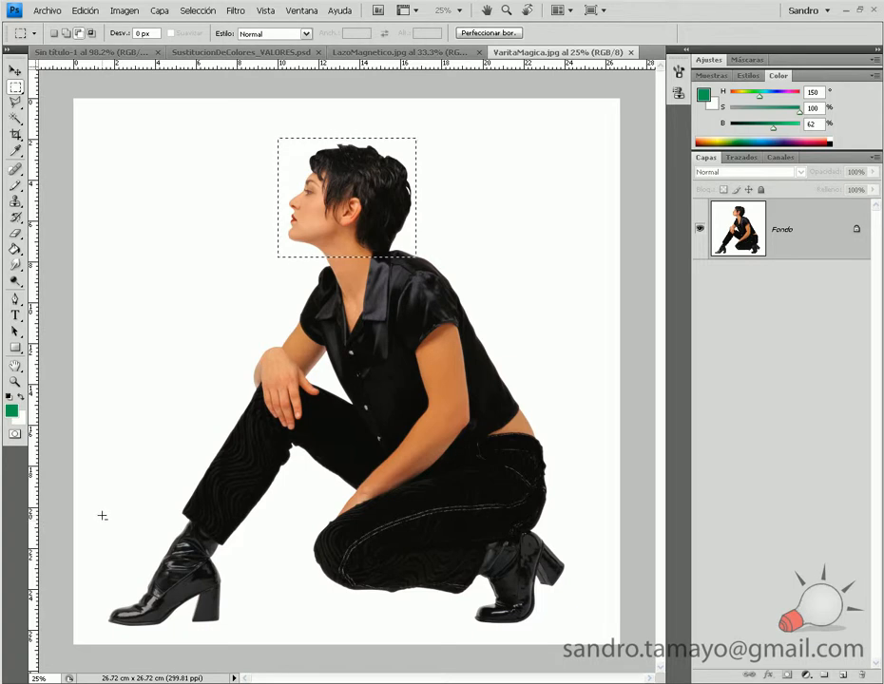
pyautogui.press('l')
pyautogui.click(229, 549)
pyautogui.click(176, 510)
pyautogui.click(91, 585)
pyautogui.click(101, 640)
pyautogui.click(229, 627)
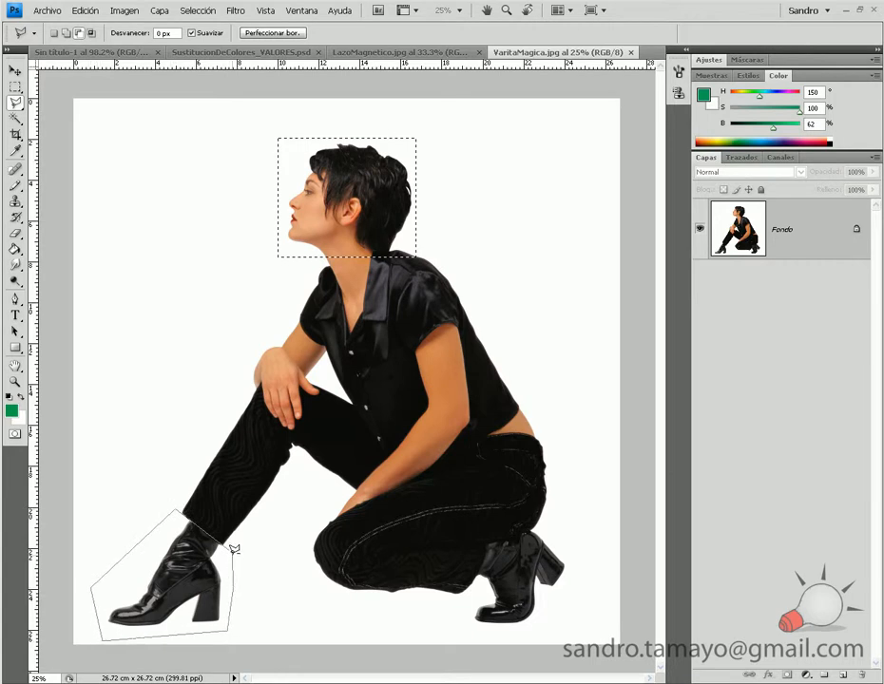
pyautogui.press('Escape')
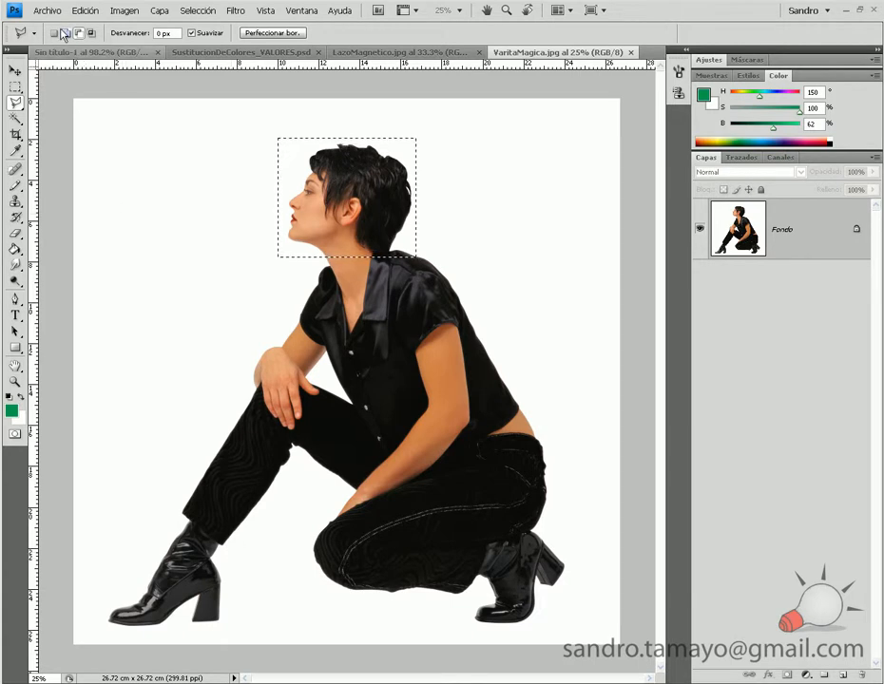
# Outline the woman's front boot with a new Polygonal Lasso selection and copy it to its own layer.
pyautogui.click(169, 520)
pyautogui.click(99, 603)
pyautogui.click(107, 635)
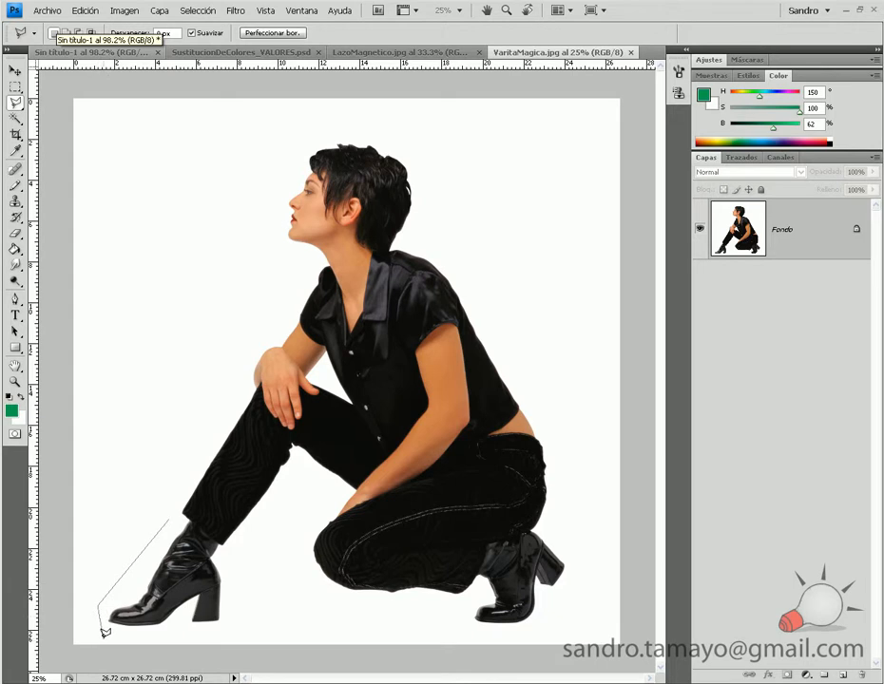
pyautogui.click(236, 635)
pyautogui.click(240, 555)
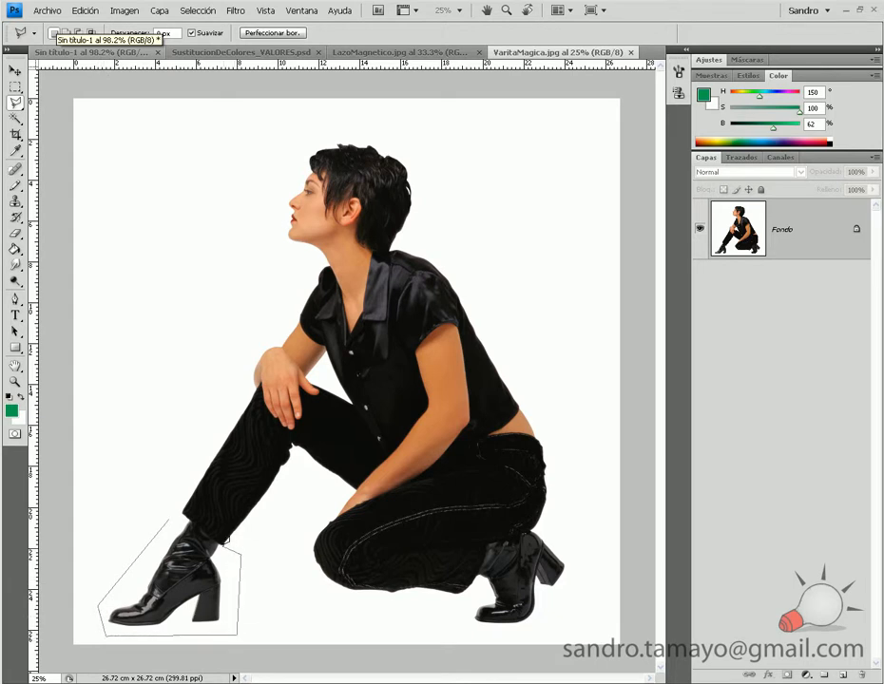
pyautogui.click(173, 519)
pyautogui.hotkey('ctrl', 'j')
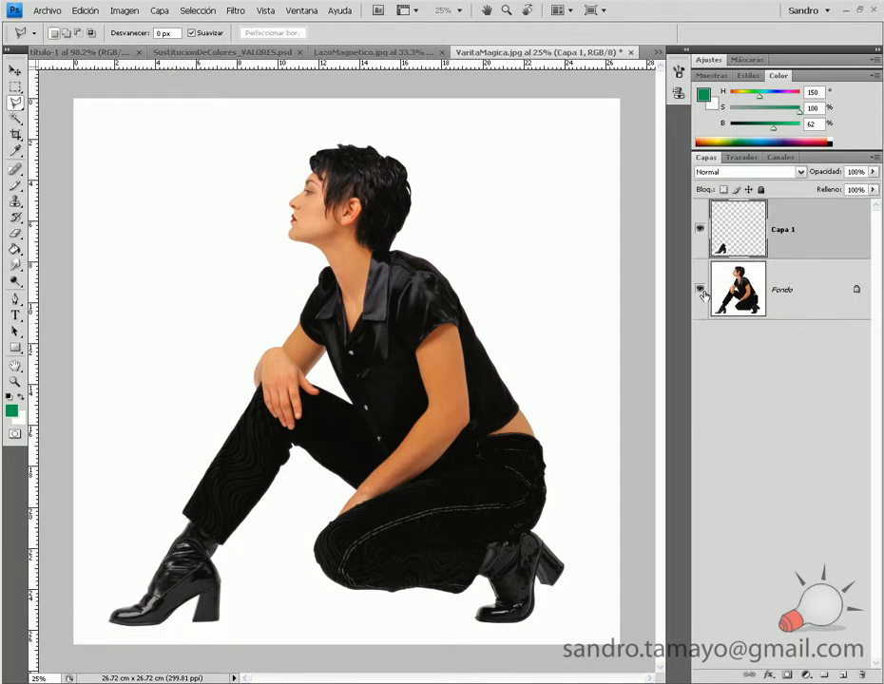
# Hide the Fondo layer and select the isolated boot with a rectangular marquee.
pyautogui.click(702, 293)
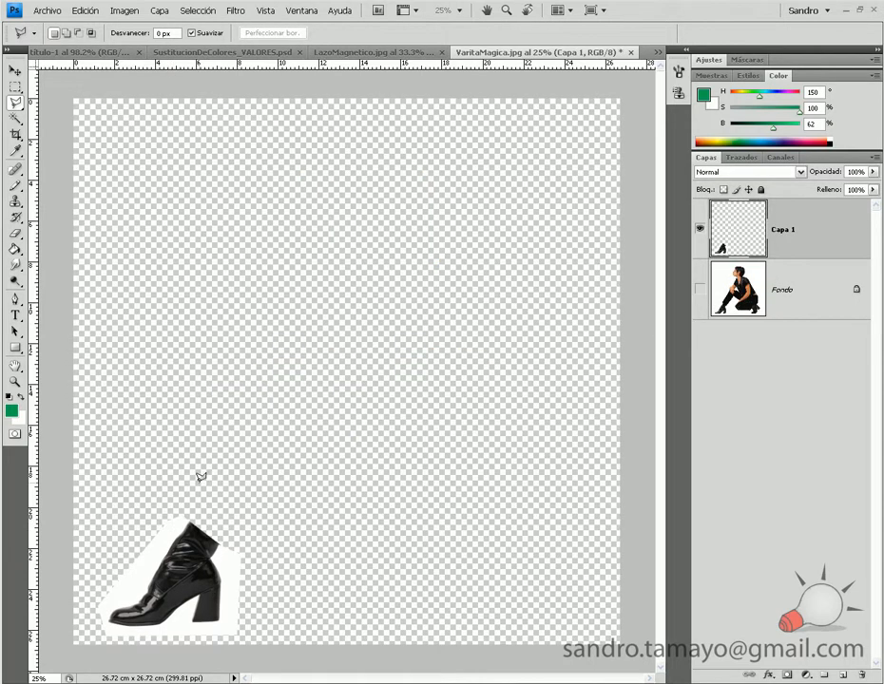
pyautogui.press('m')
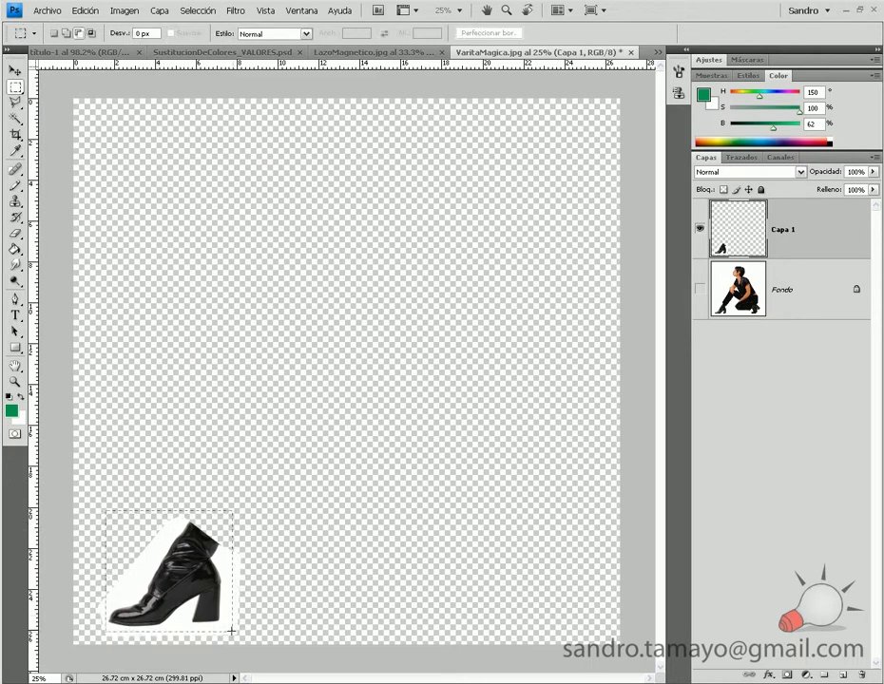
pyautogui.moveTo(231, 631); pyautogui.dragTo(233, 632)
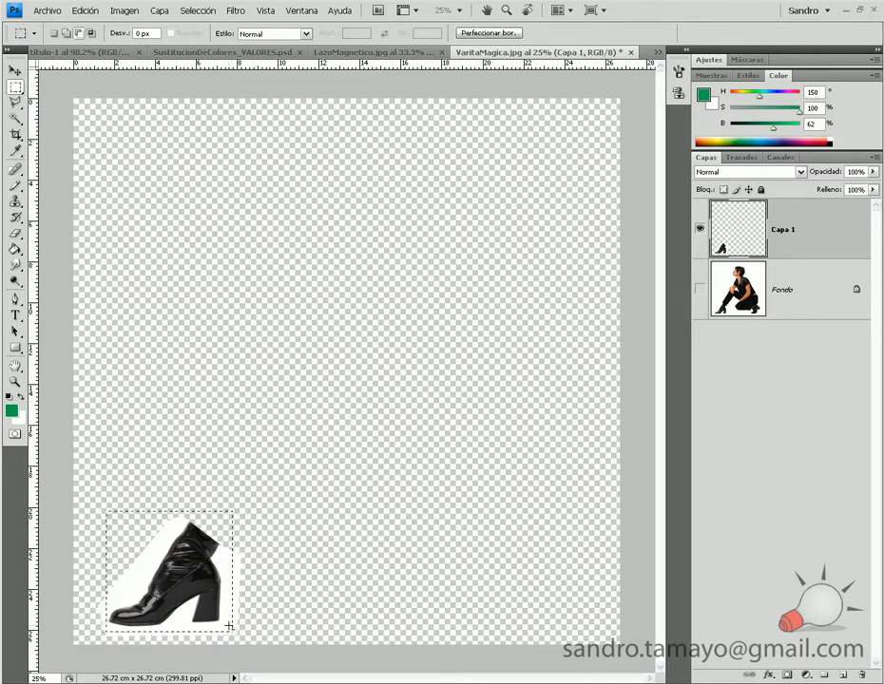
# Define the selected boot as a brush preset named bota and deselect.
pyautogui.click(86, 12)
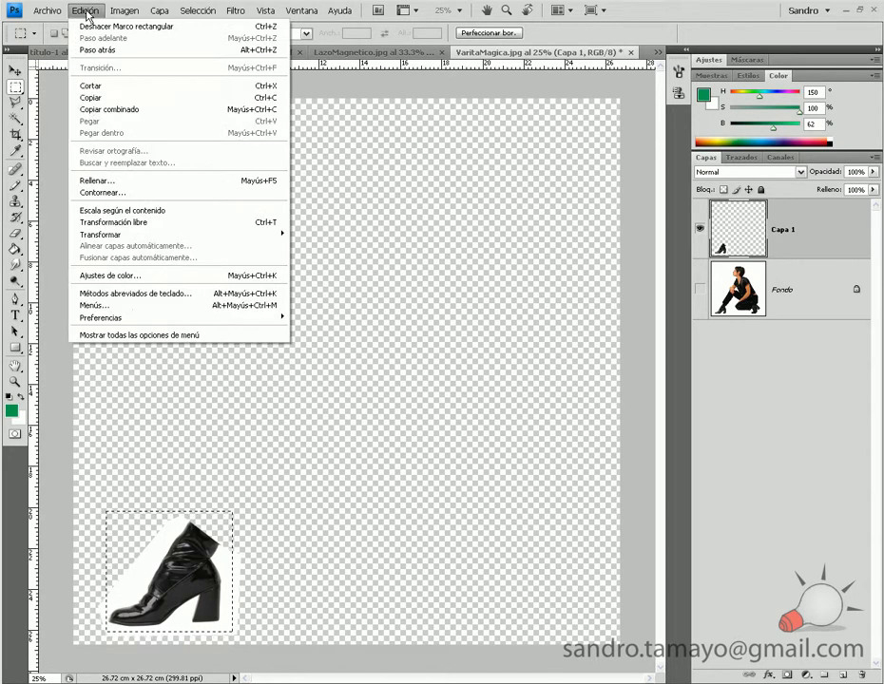
pyautogui.click(102, 337)
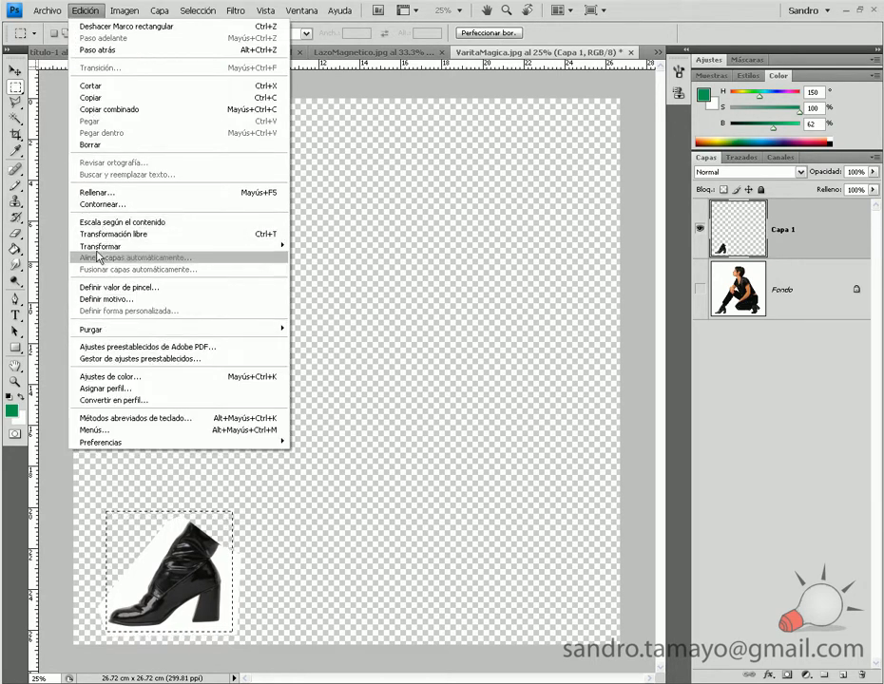
pyautogui.click(97, 288)
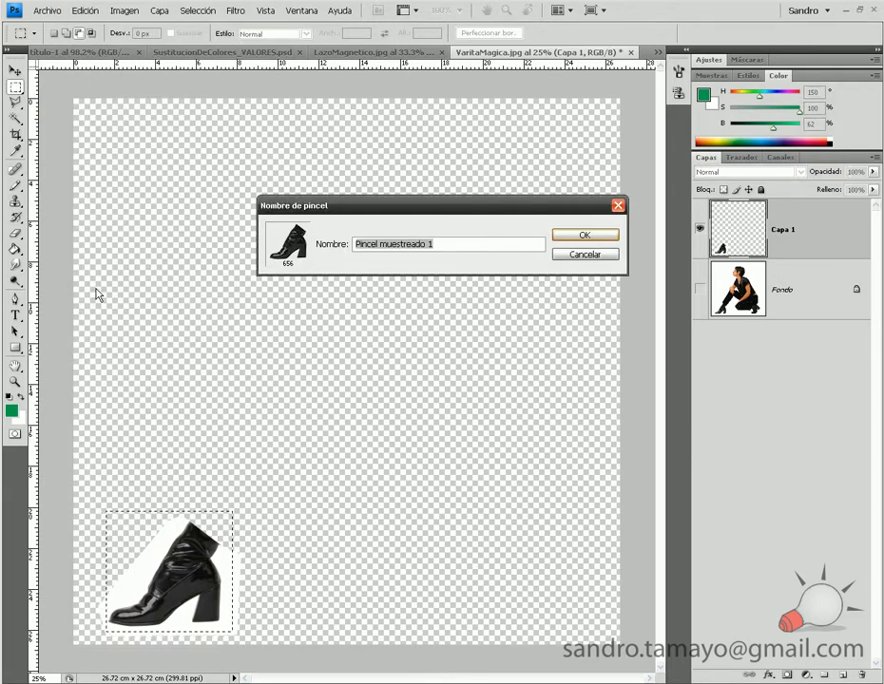
pyautogui.write('bota')
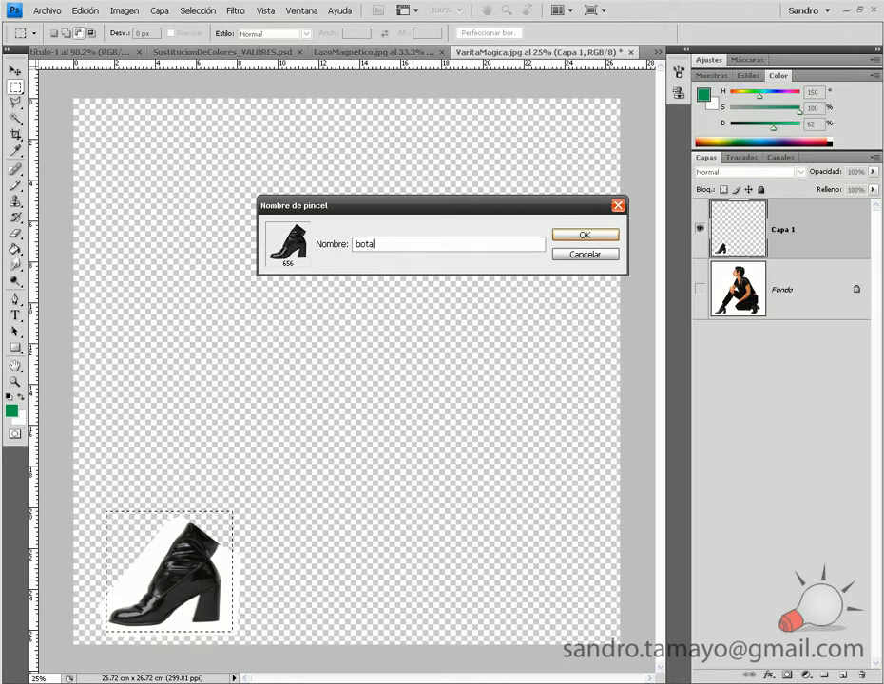
pyautogui.press('Return')
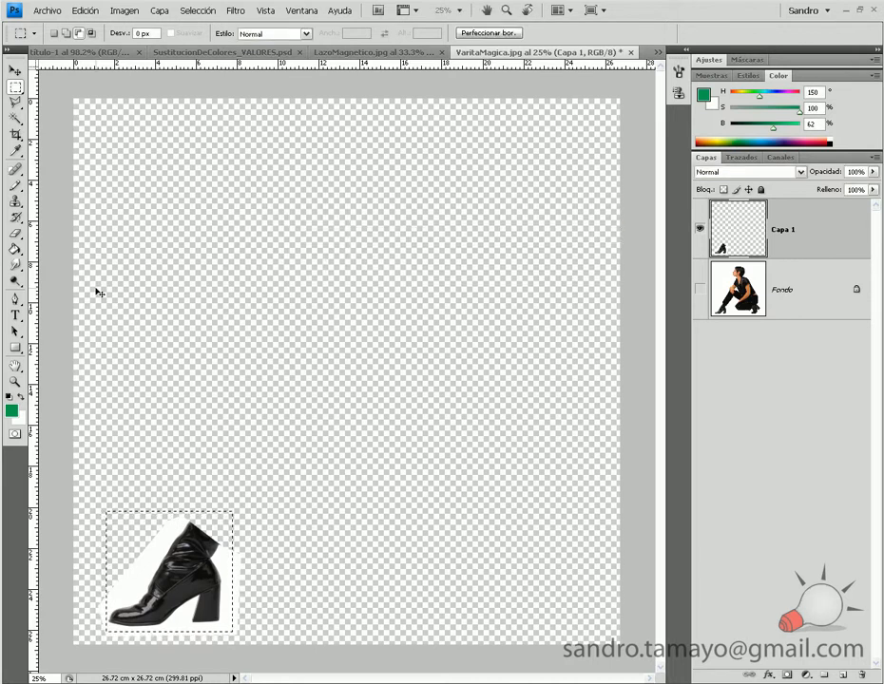
pyautogui.hotkey('ctrl', 'd')
# Switch to the Sin título-1 document, add a new empty layer above Fondo, and activate the Brush tool.
pyautogui.press('b')
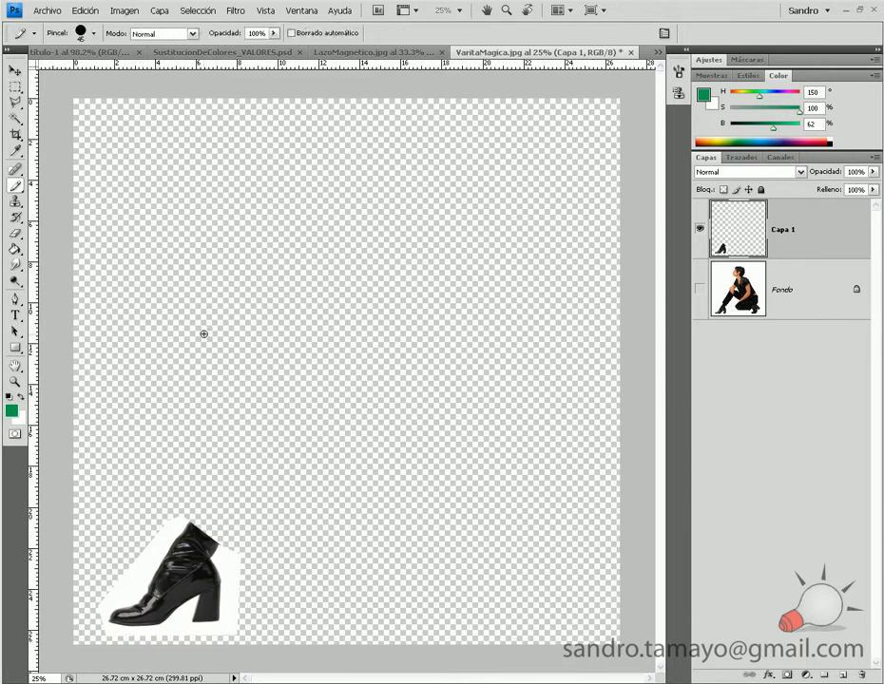
pyautogui.click(60, 55)
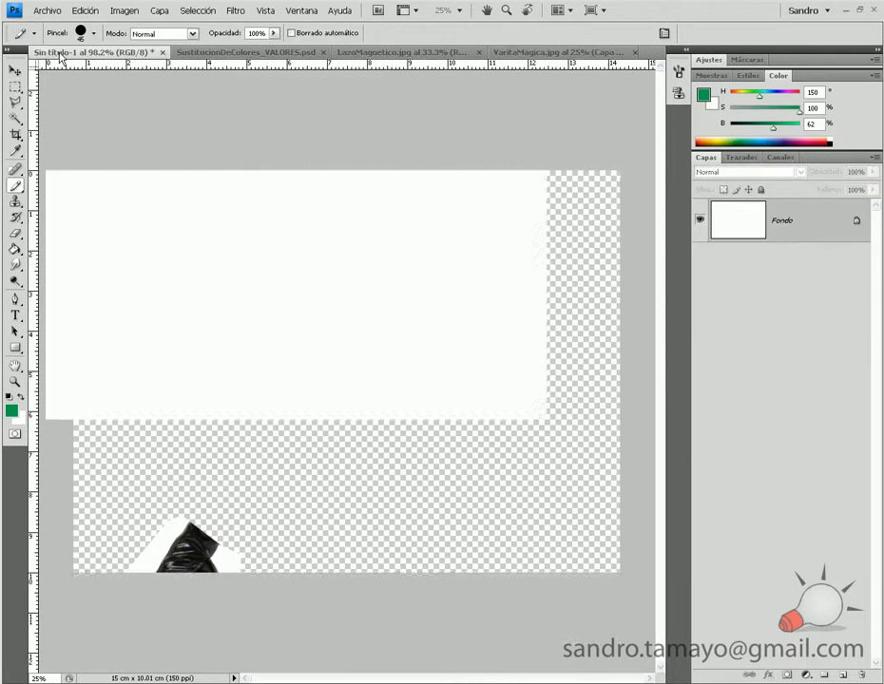
pyautogui.click(842, 674)
pyautogui.moveTo(15, 185); pyautogui.dragTo(57, 190)
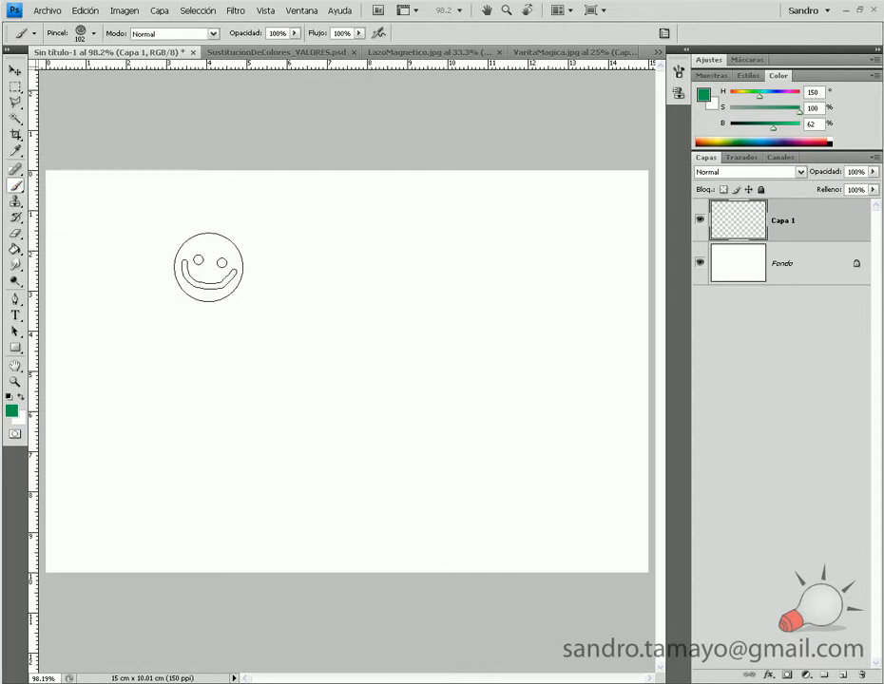
# Choose the custom woman's head brush preset and reduce its master diameter to 77 px.
pyautogui.rightClick(300, 302)
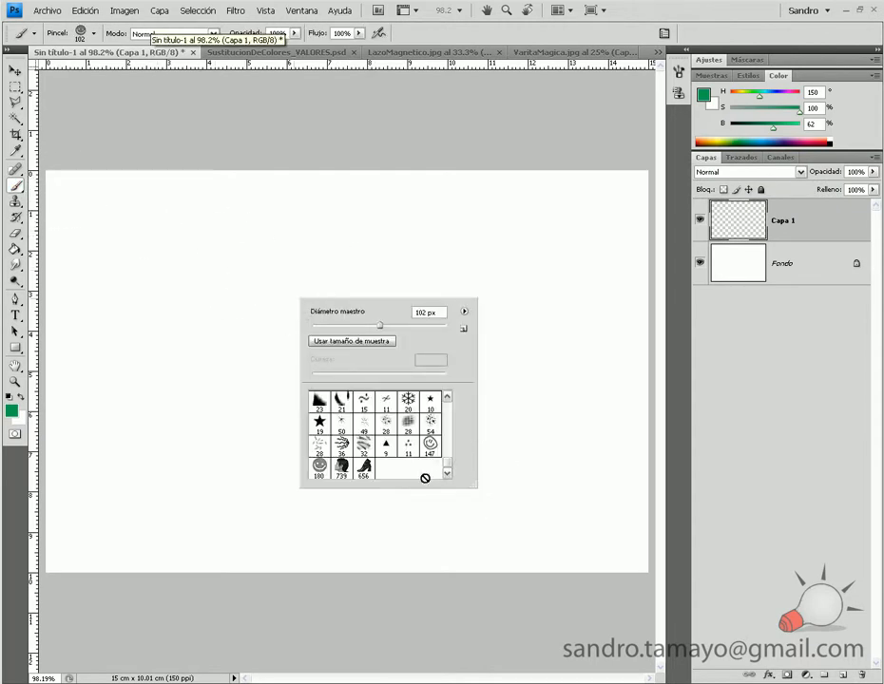
pyautogui.click(341, 466)
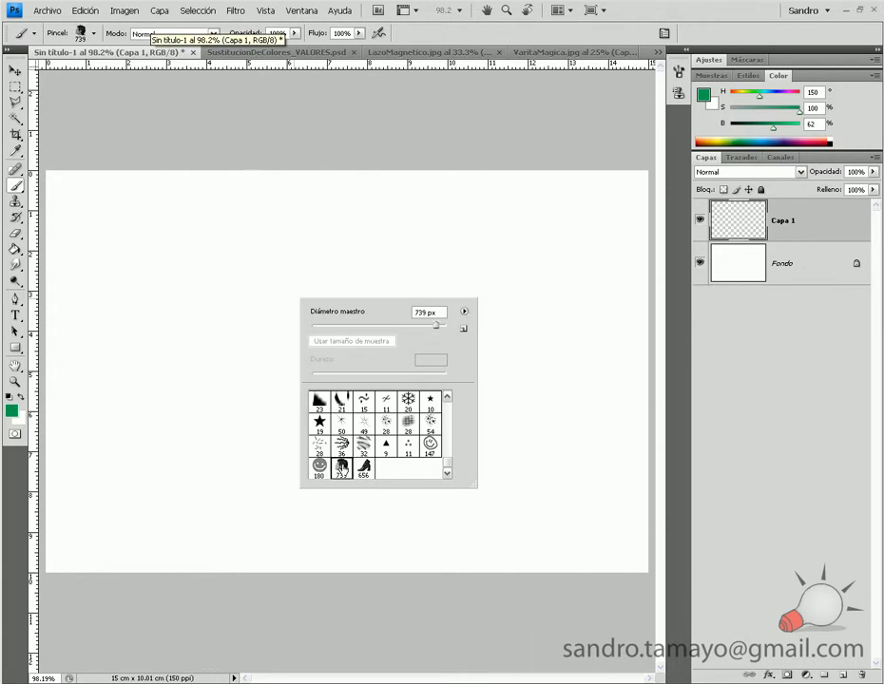
pyautogui.moveTo(318, 323); pyautogui.dragTo(362, 326)
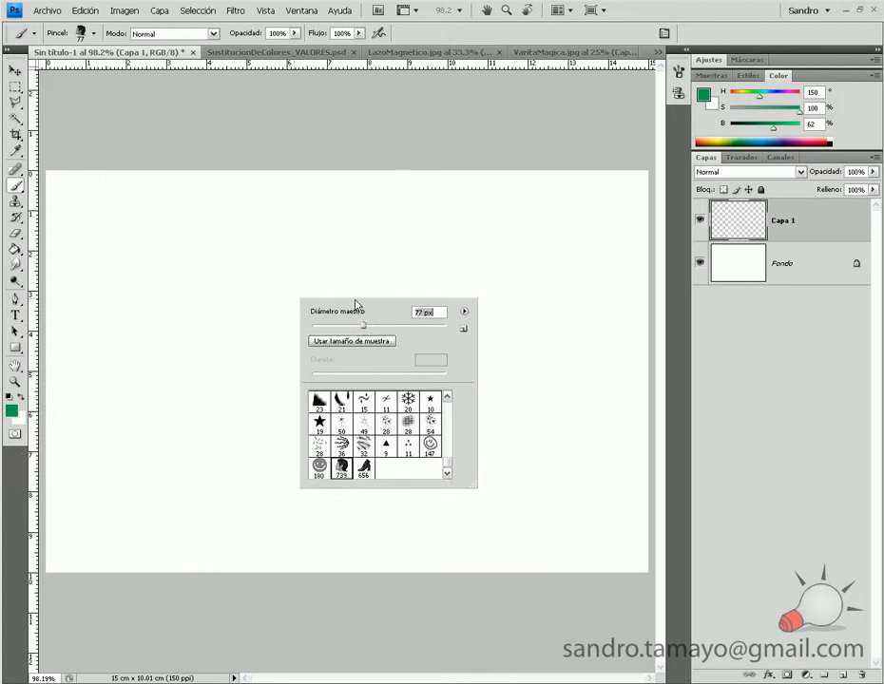
# Stamp three separate green heads along the canvas's upper part and paint a long wavy stroke of heads below them.
pyautogui.click(207, 224)
pyautogui.click(315, 233)
pyautogui.click(476, 233)
pyautogui.moveTo(597, 357)
pyautogui.mouseDown()
pyautogui.moveTo(443, 315)
pyautogui.moveTo(260, 289)
pyautogui.moveTo(189, 342)
pyautogui.moveTo(150, 331)
pyautogui.moveTo(119, 313)
pyautogui.mouseUp()
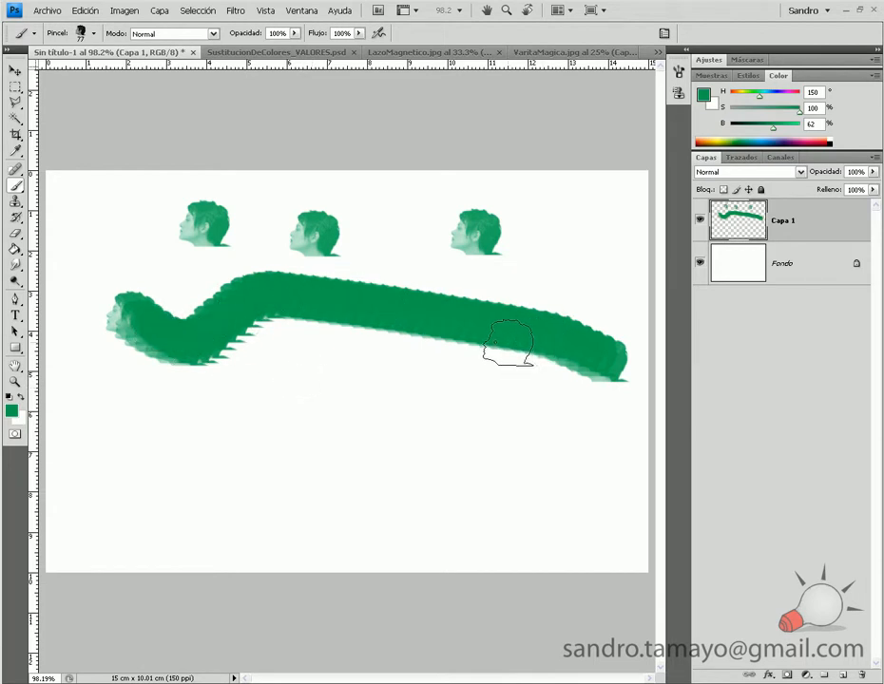
# Choose the custom boot brush preset and reduce its master diameter to 116 px.
pyautogui.rightClick(361, 392)
pyautogui.click(432, 561)
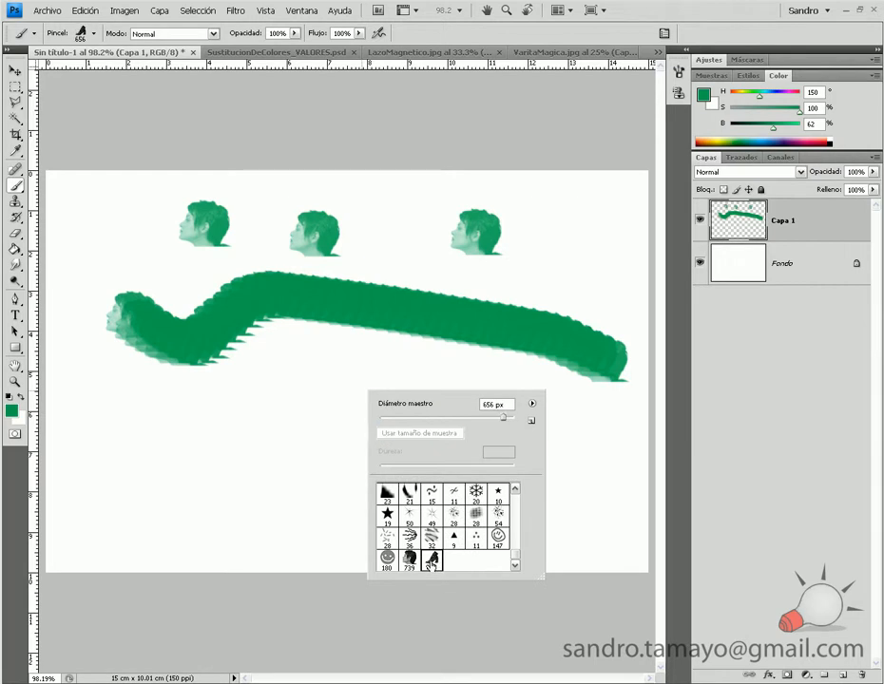
pyautogui.click(454, 419)
pyautogui.press('Return')
# Stamp one green boot below the wavy stroke's left end on Capa 1, and undo the stamp.
pyautogui.click(189, 457)
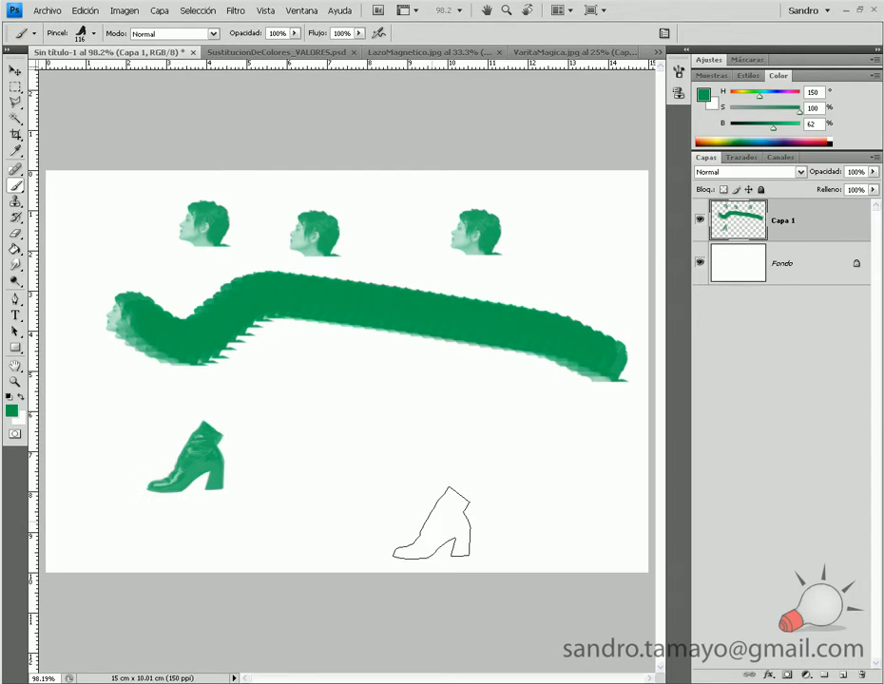
pyautogui.hotkey('ctrl', 'z')
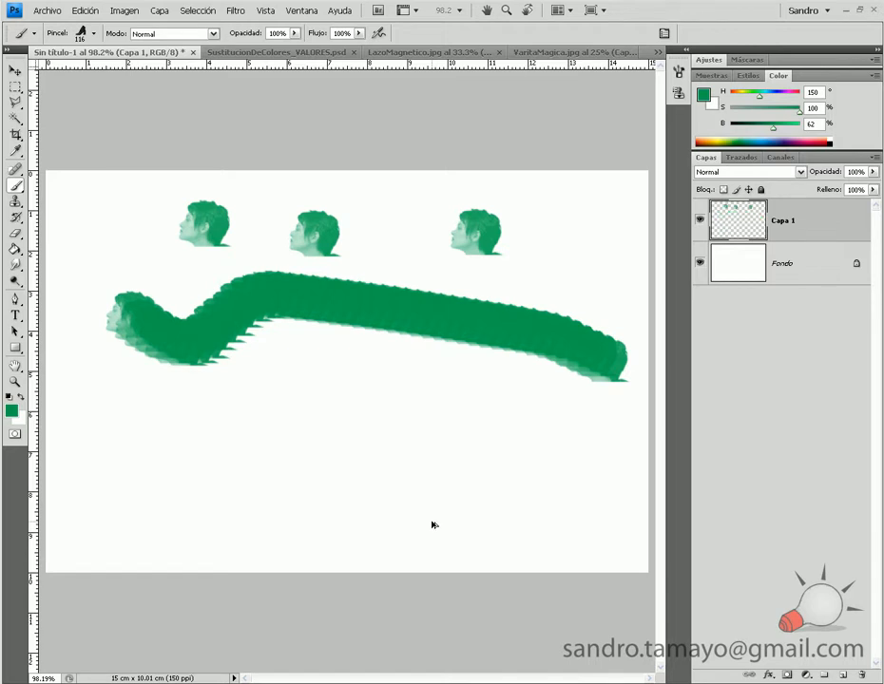
# Undo the green head-shaped test stamps and the long test stroke until the layer is empty.
pyautogui.hotkey('ctrl', 'alt', 'z')
pyautogui.hotkey('ctrl', 'alt', 'z')
pyautogui.hotkey('ctrl', 'alt', 'z')
pyautogui.hotkey('ctrl', 'alt', 'z')
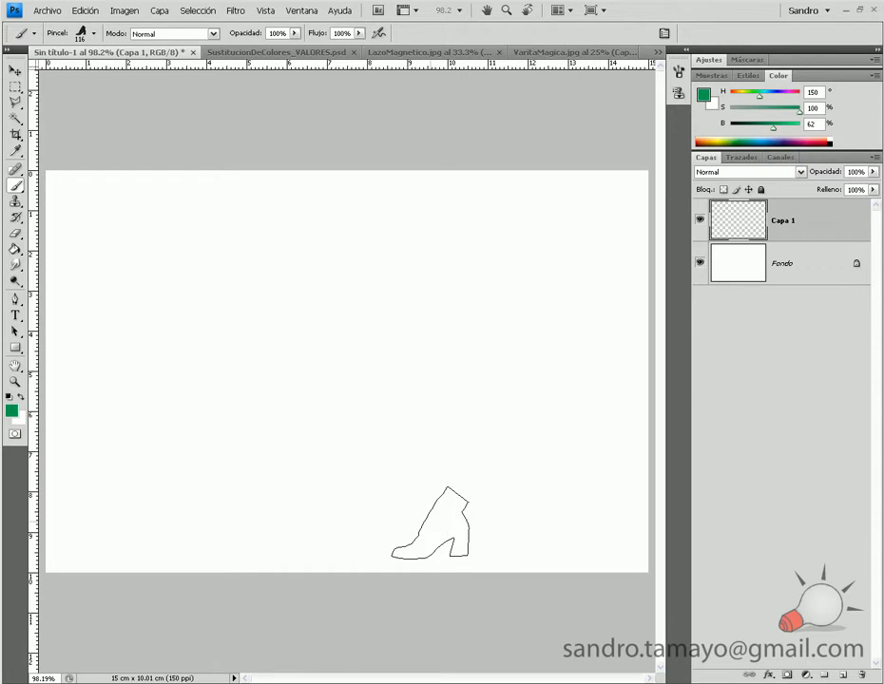
# Add the text "BOT S" on the canvas, leaving a wide gap of spaces between the T and the S.
pyautogui.click(15, 314)
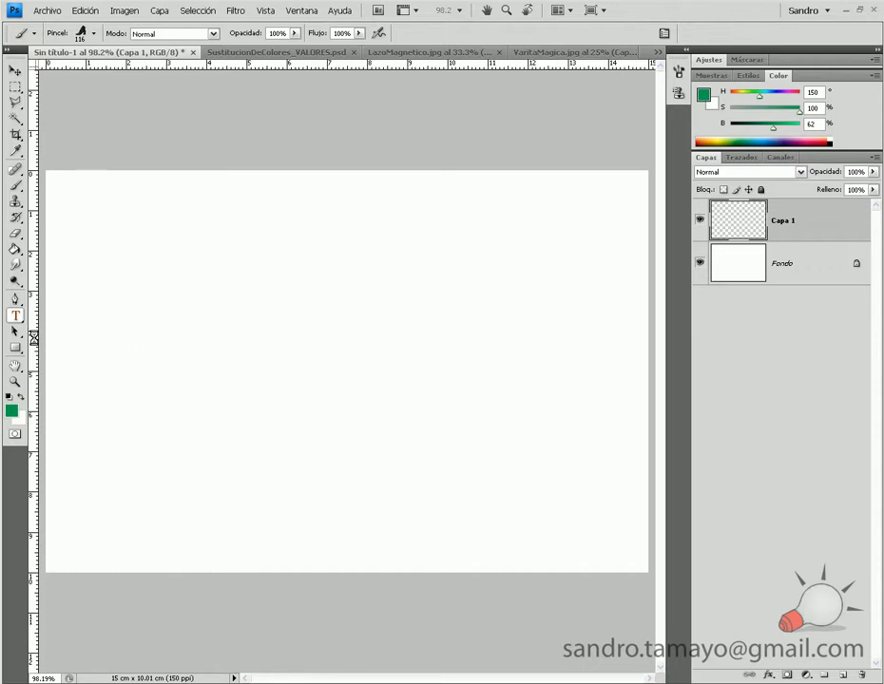
pyautogui.click(140, 384)
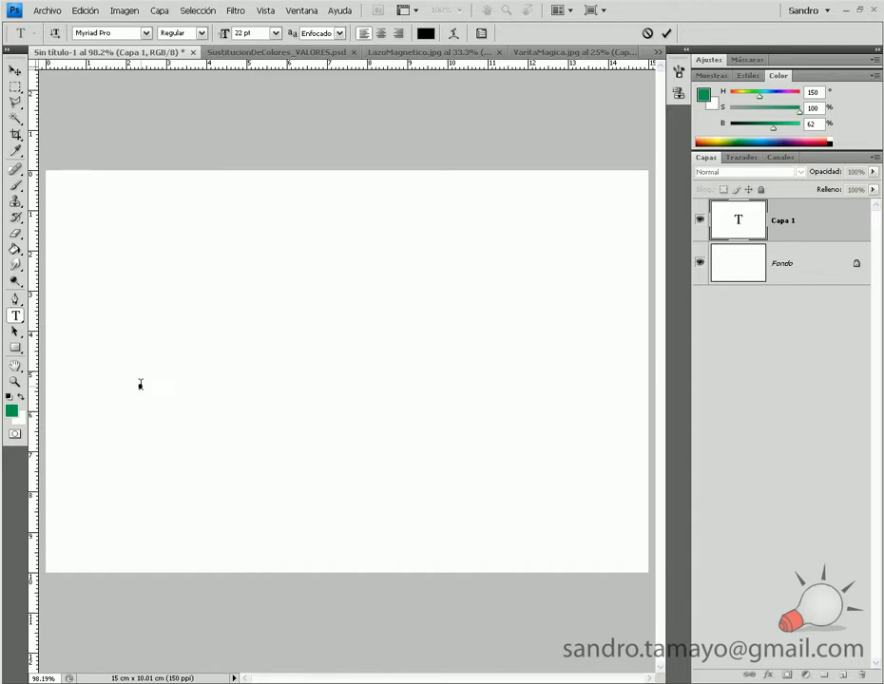
pyautogui.write('BOT  S')
# Set the whole text's font to Trajan Pro and its size to 120 pt.
pyautogui.tripleClick(178, 377)
pyautogui.click(145, 34)
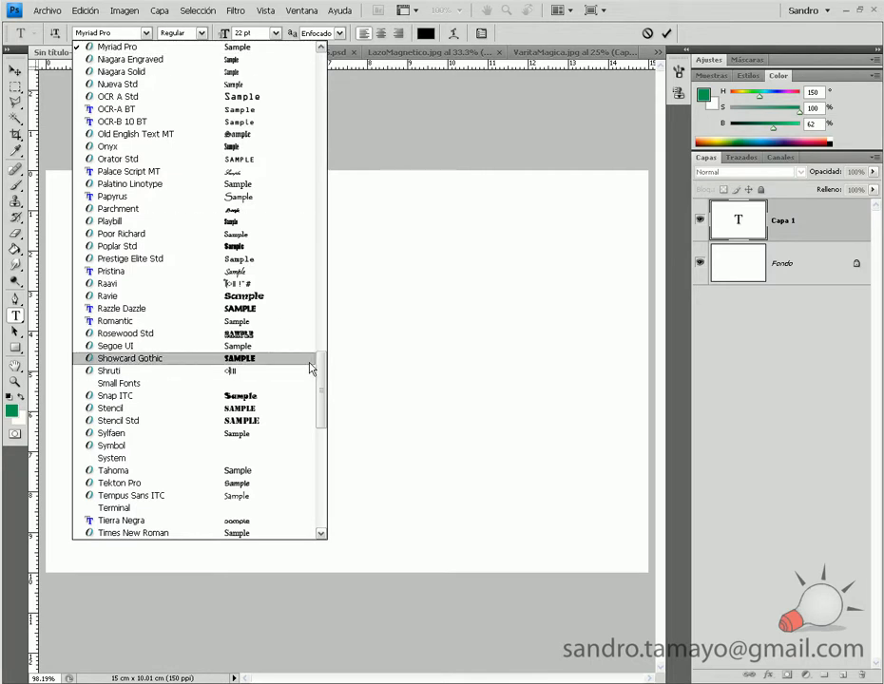
pyautogui.moveTo(320, 380); pyautogui.dragTo(319, 403)
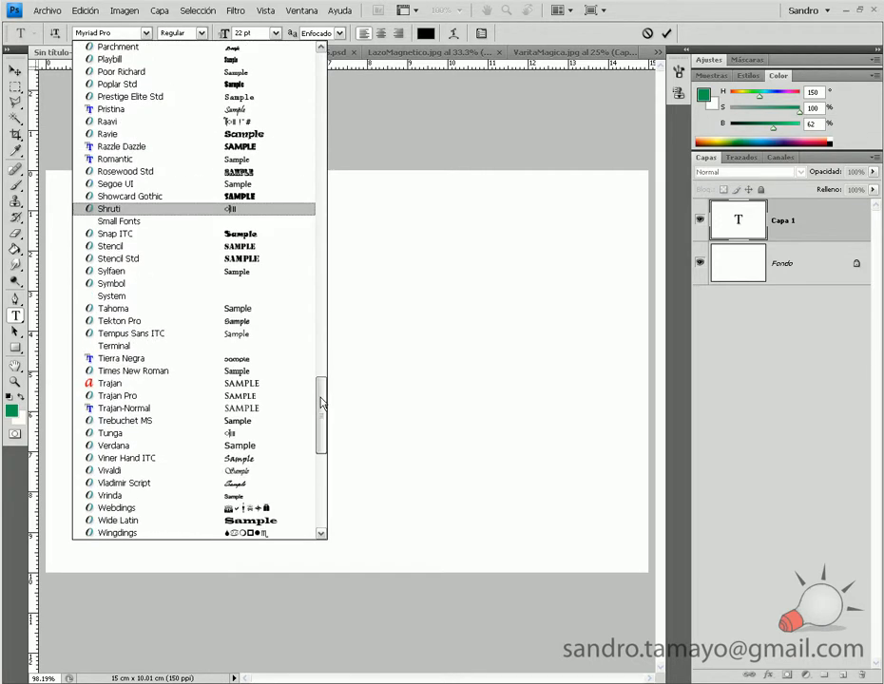
pyautogui.click(205, 395)
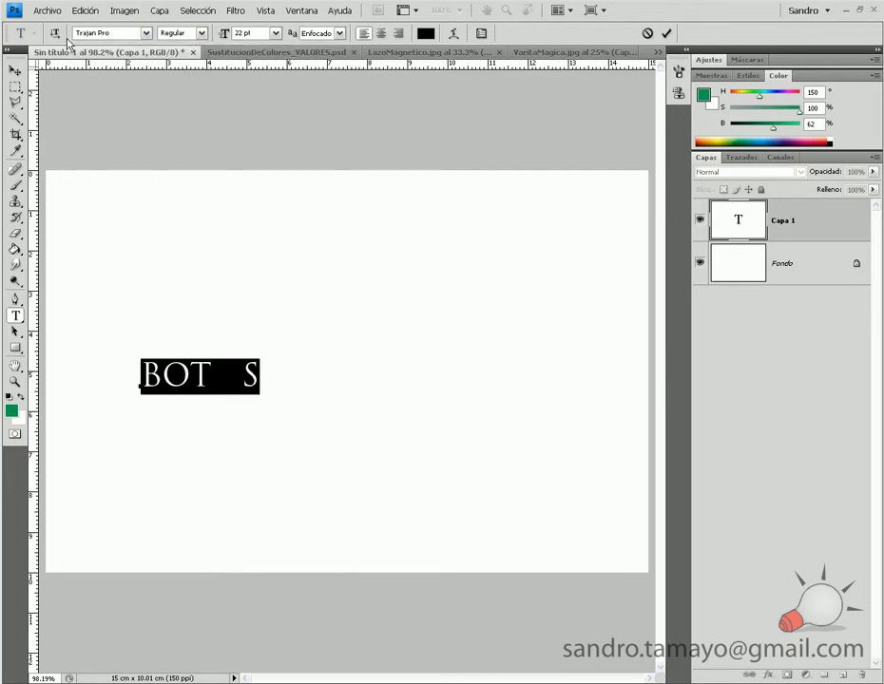
pyautogui.click(263, 34)
pyautogui.write('120')
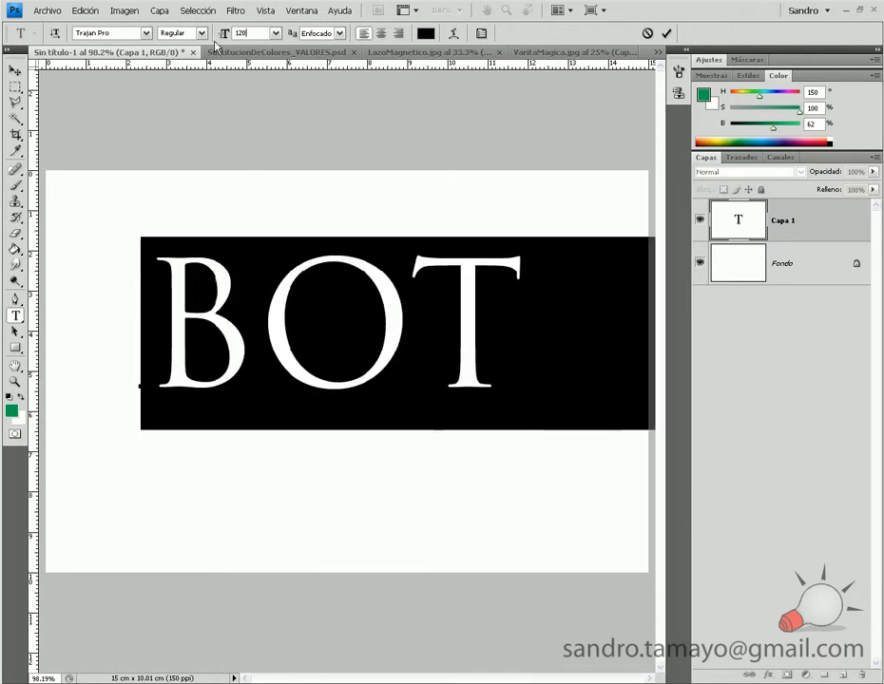
pyautogui.press('Return')
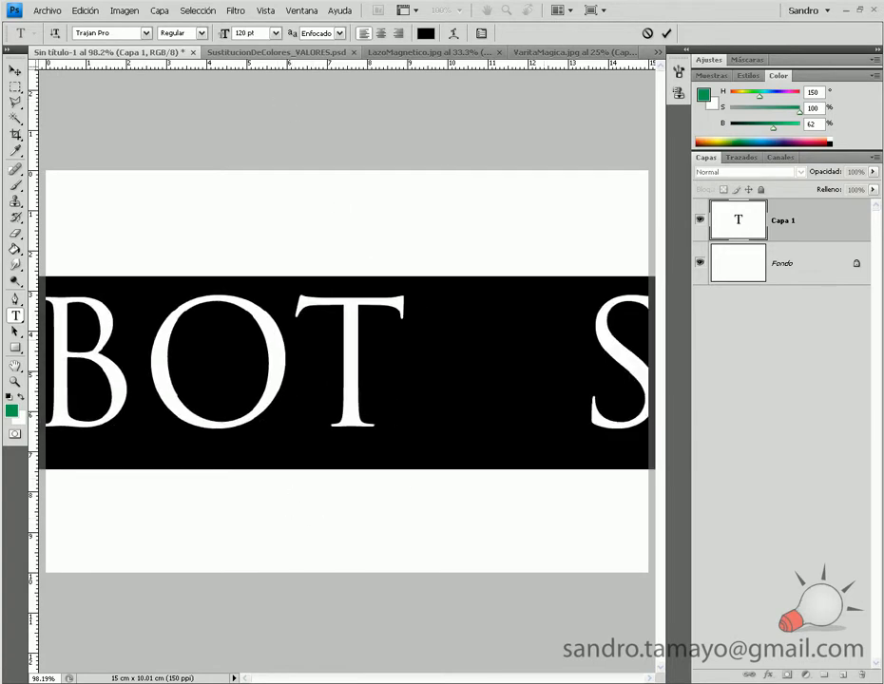
# Remove one space before the S and move the text so the whole word fits inside the canvas.
pyautogui.click(564, 368)
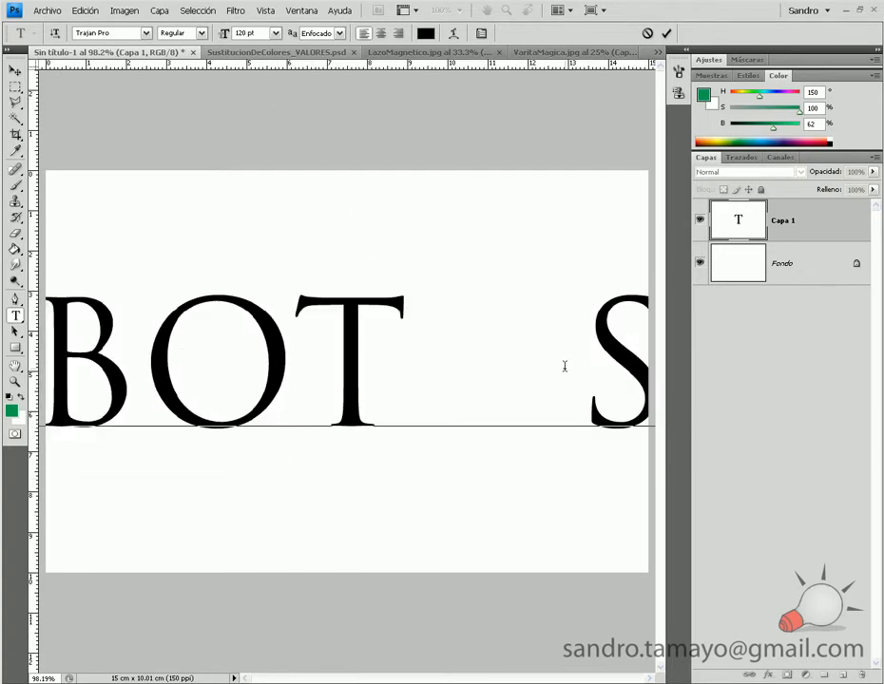
pyautogui.press('BackSpace')
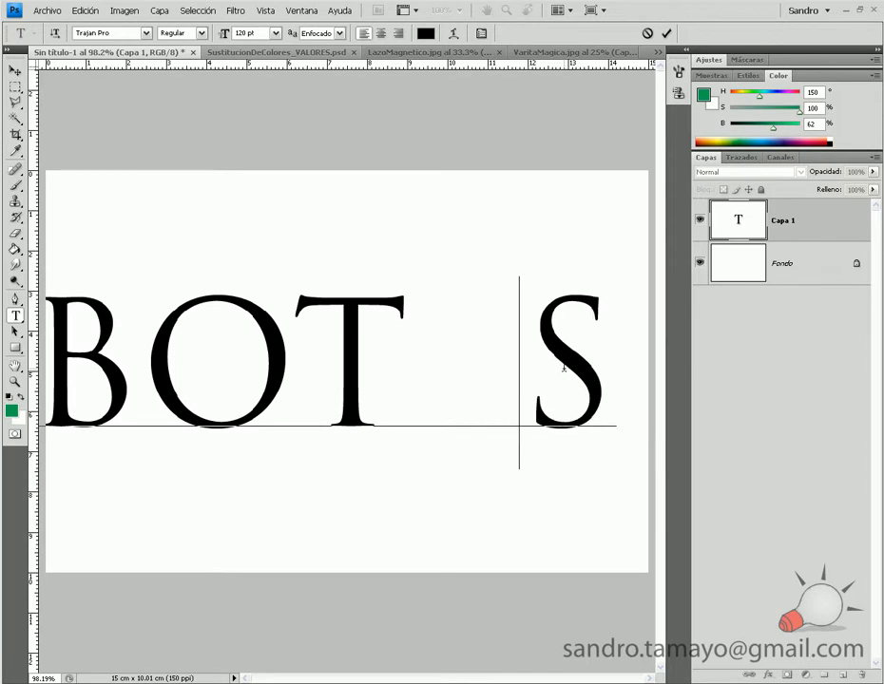
pyautogui.click(15, 72)
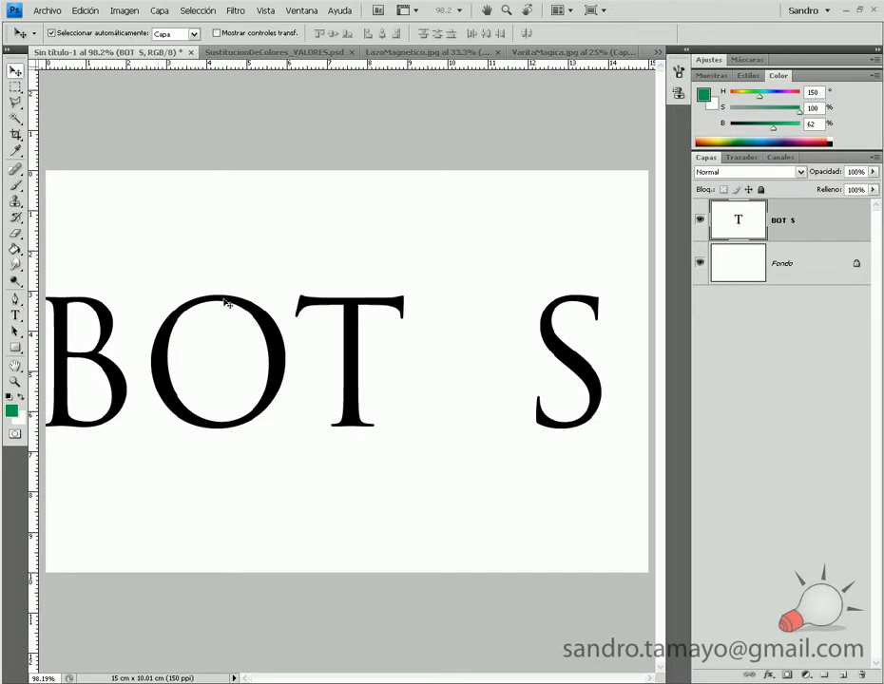
pyautogui.moveTo(252, 314); pyautogui.dragTo(264, 314)
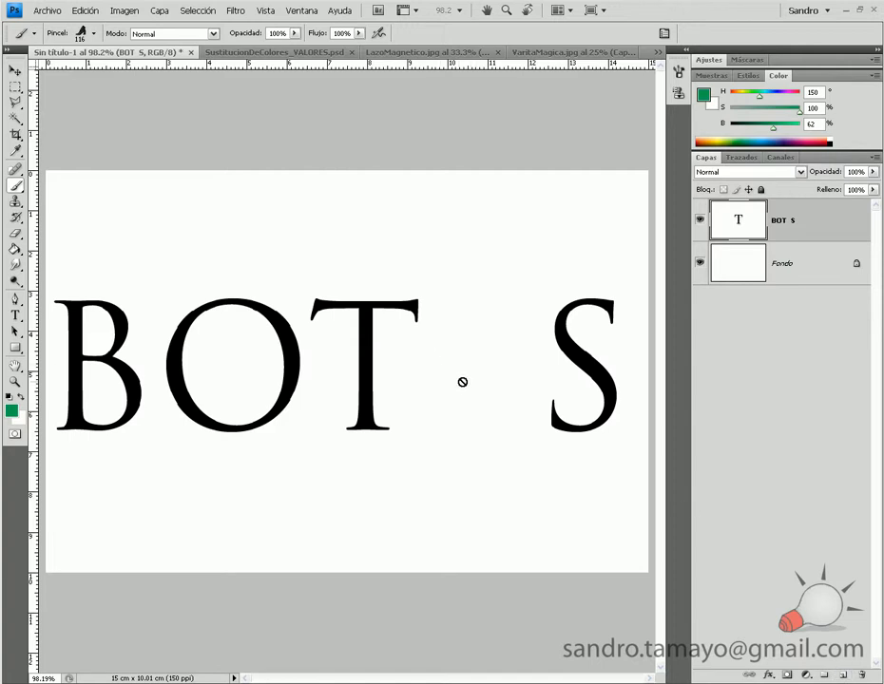
# Add a new layer above the text for brush painting and set the foreground colour to purple (H 291, S 94, B 74).
pyautogui.click(842, 674)
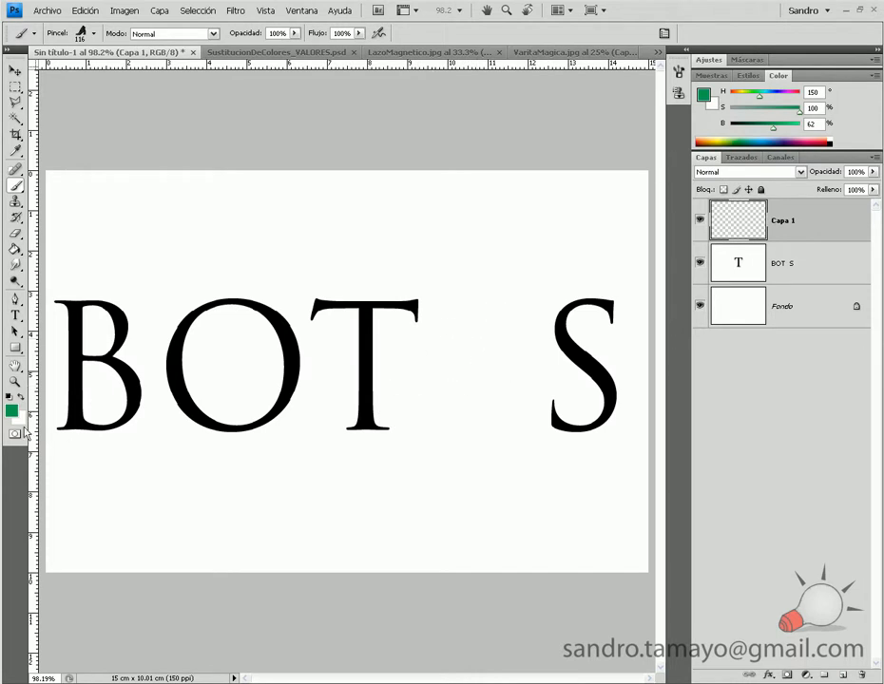
pyautogui.click(8, 397)
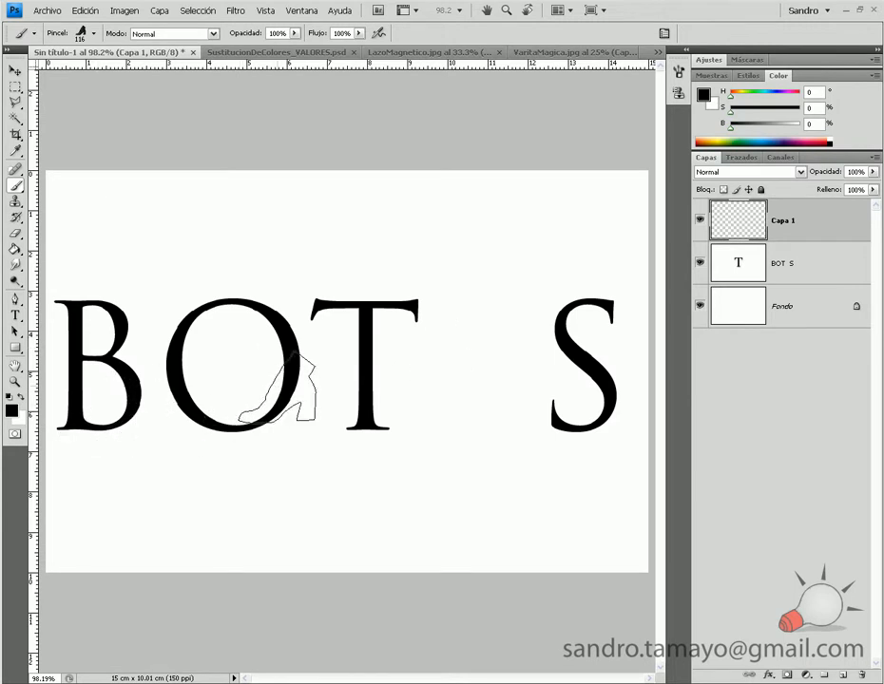
pyautogui.click(789, 140)
pyautogui.click(793, 140)
pyautogui.click(783, 126)
pyautogui.moveTo(782, 127); pyautogui.dragTo(781, 127)
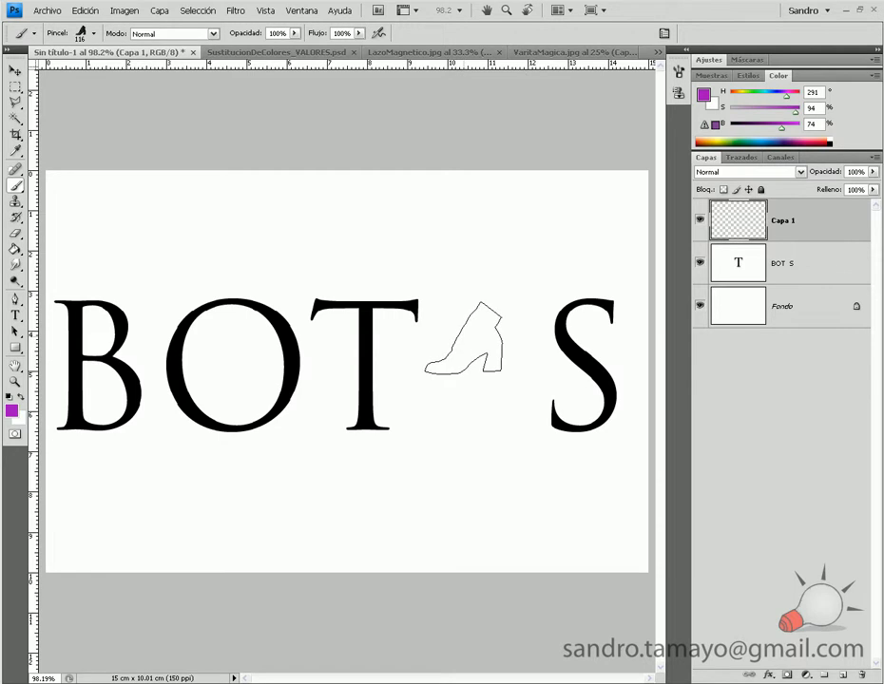
# Try stamping the boot brush between the T and the S at diameters of 116 px and 182 px.
pyautogui.click(463, 337)
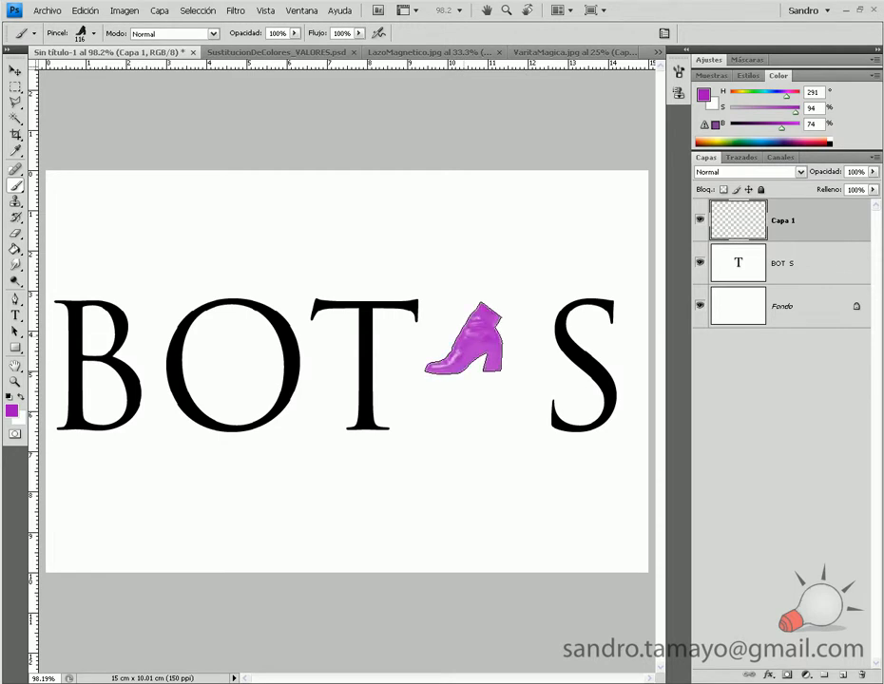
pyautogui.hotkey('ctrl', 'z')
pyautogui.rightClick(466, 339)
pyautogui.moveTo(555, 364); pyautogui.dragTo(576, 365)
pyautogui.press('Return')
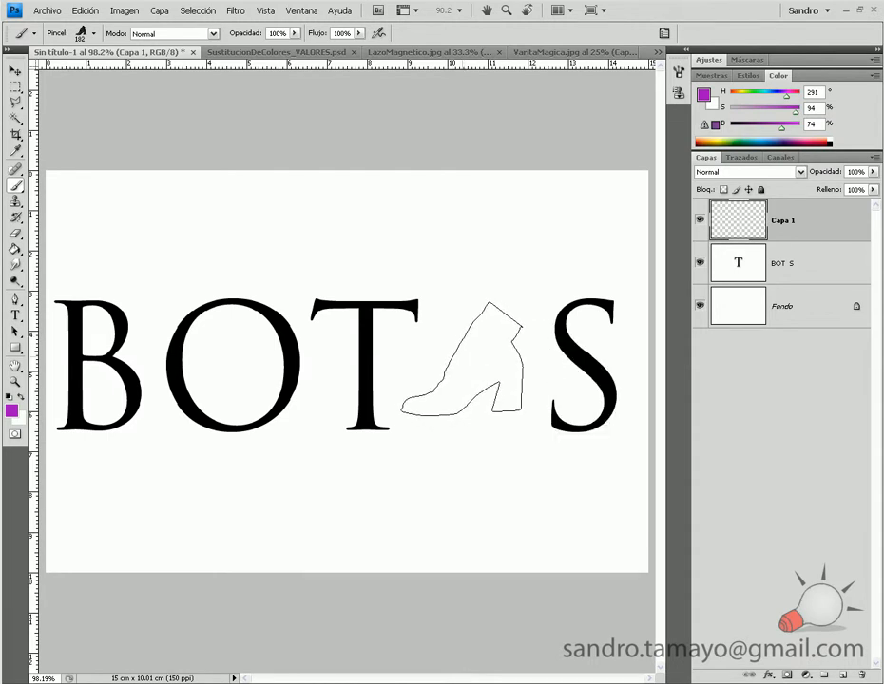
pyautogui.click(463, 357)
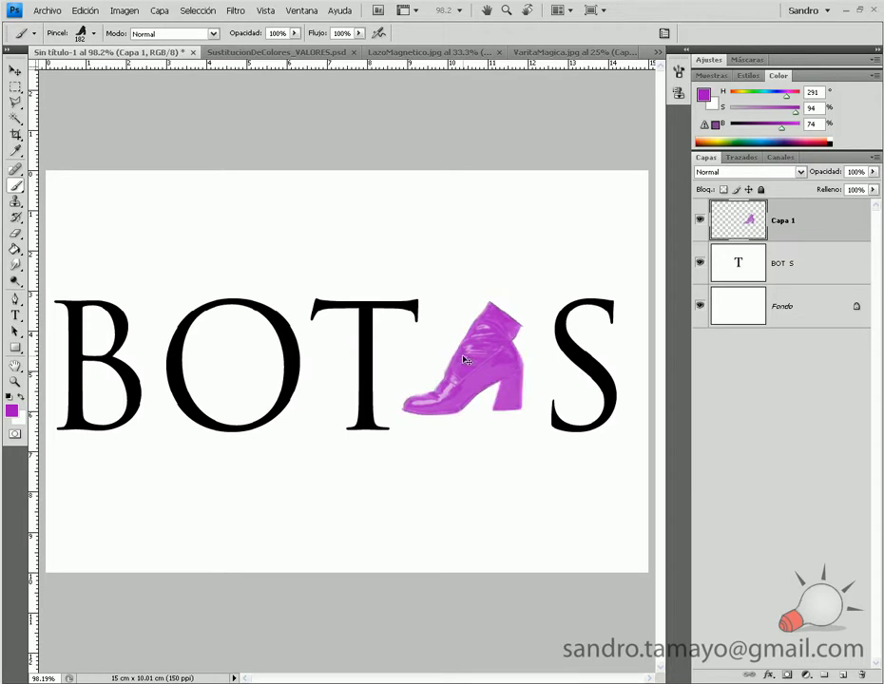
pyautogui.hotkey('ctrl', 'z')
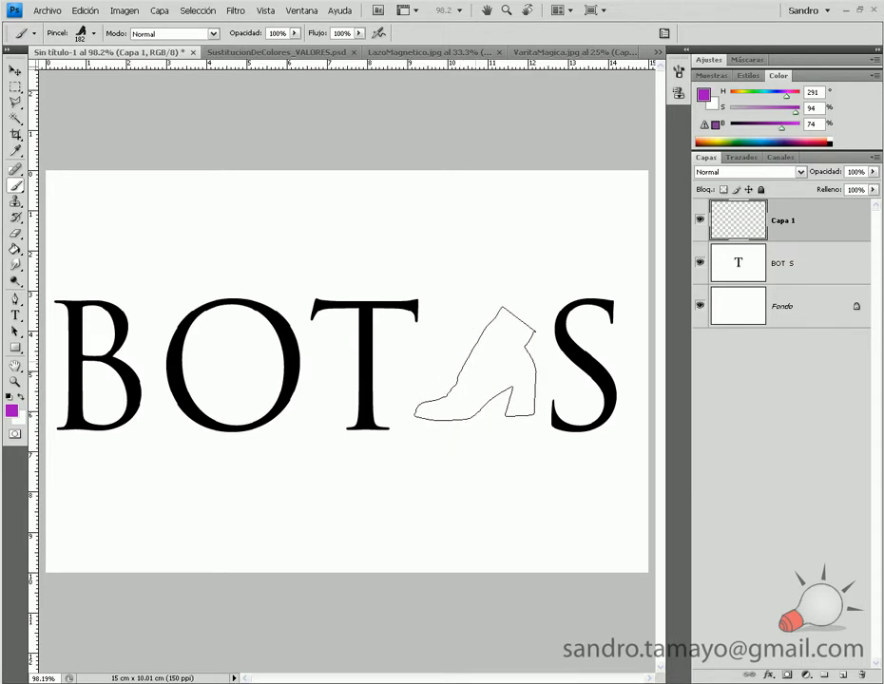
# Set the boot brush's diameter to 329 px and stamp one purple boot between the T and the S.
pyautogui.rightClick(483, 369)
pyautogui.moveTo(589, 389); pyautogui.dragTo(603, 390)
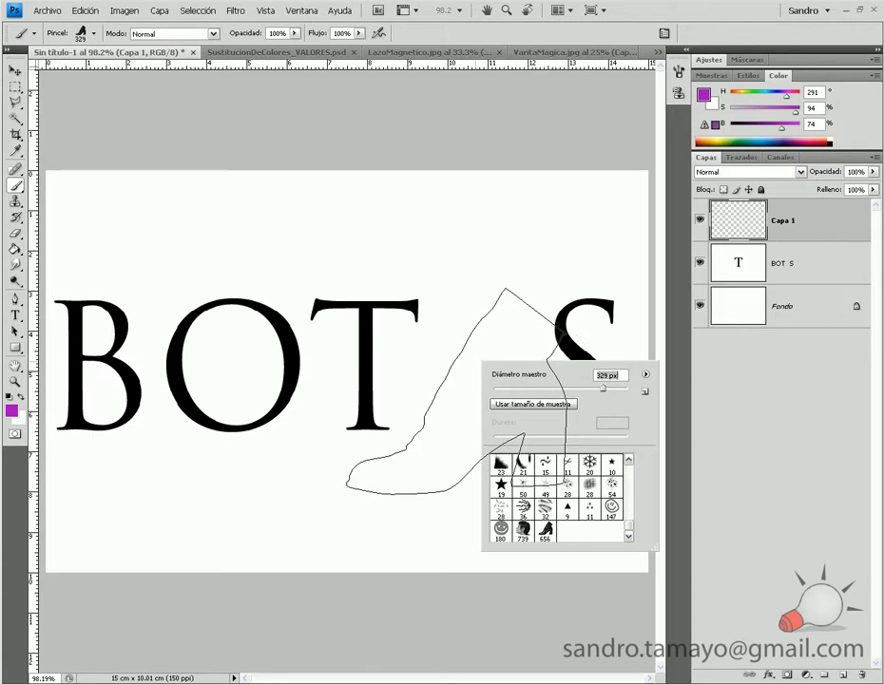
pyautogui.press('Return')
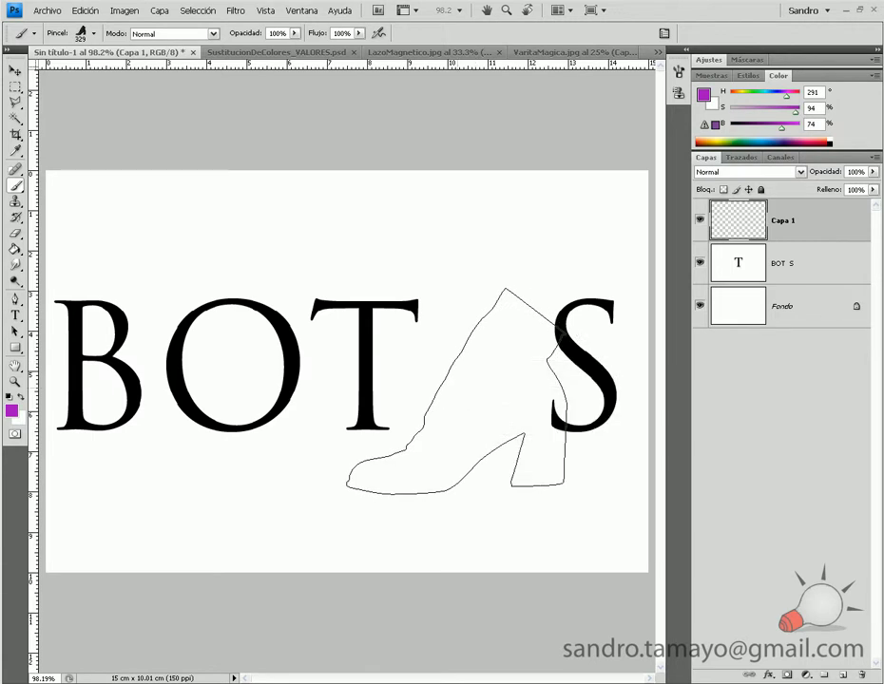
pyautogui.press('capslock')
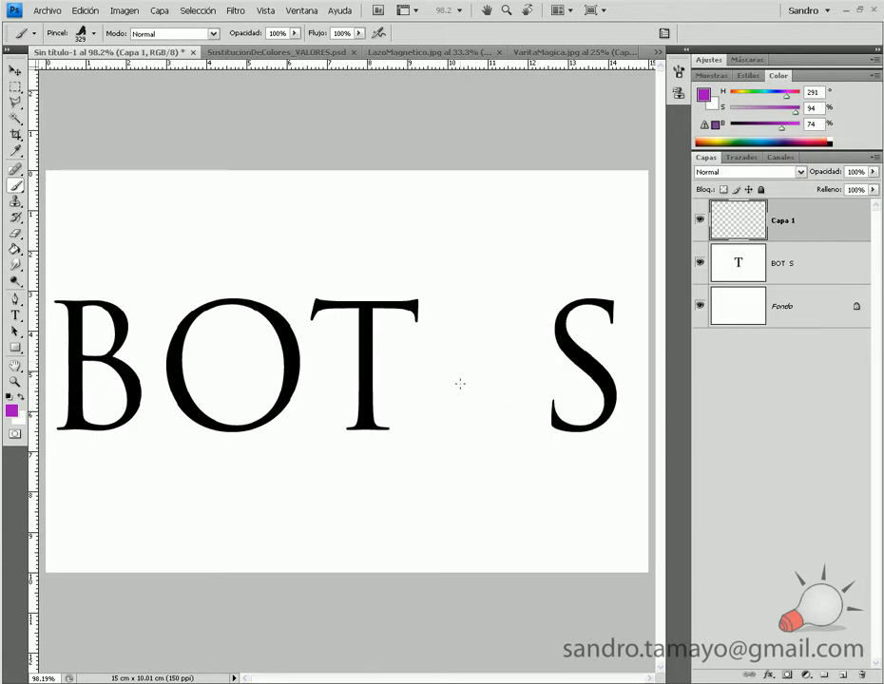
pyautogui.click(461, 371)
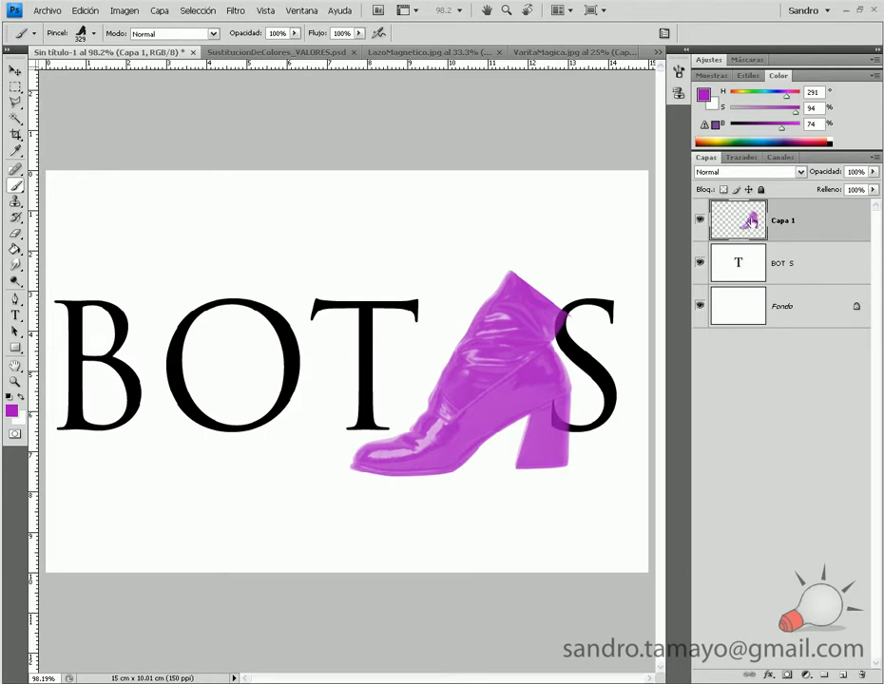
# Scale the purple boot to 63.5% with Free Transform and fit it at letter height between the T and the S.
pyautogui.hotkey('ctrl', 't')
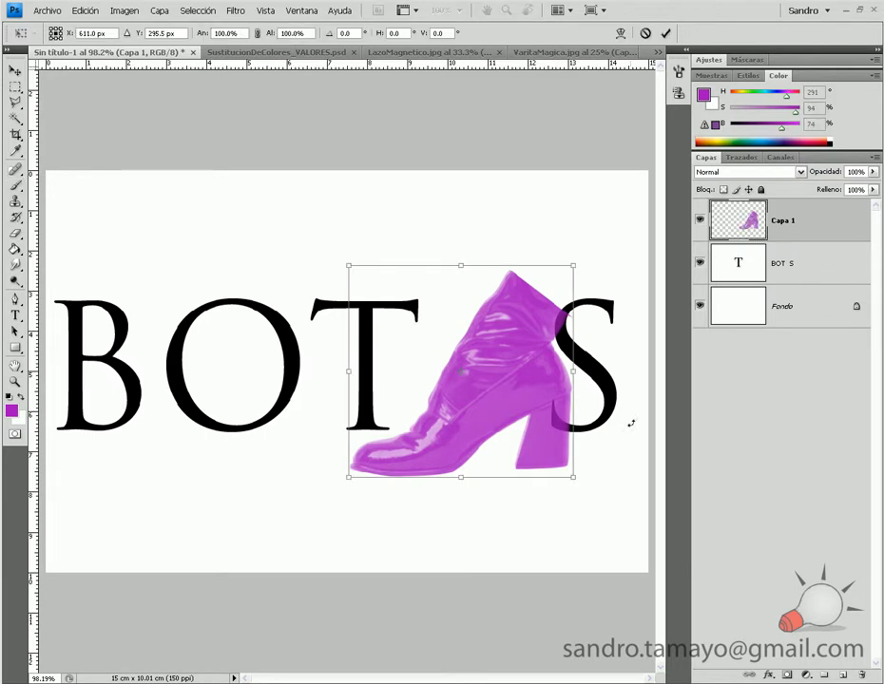
pyautogui.moveTo(575, 478); pyautogui.dragTo(534, 440)
pyautogui.moveTo(350, 267); pyautogui.dragTo(396, 301)
pyautogui.moveTo(493, 349); pyautogui.dragTo(498, 346)
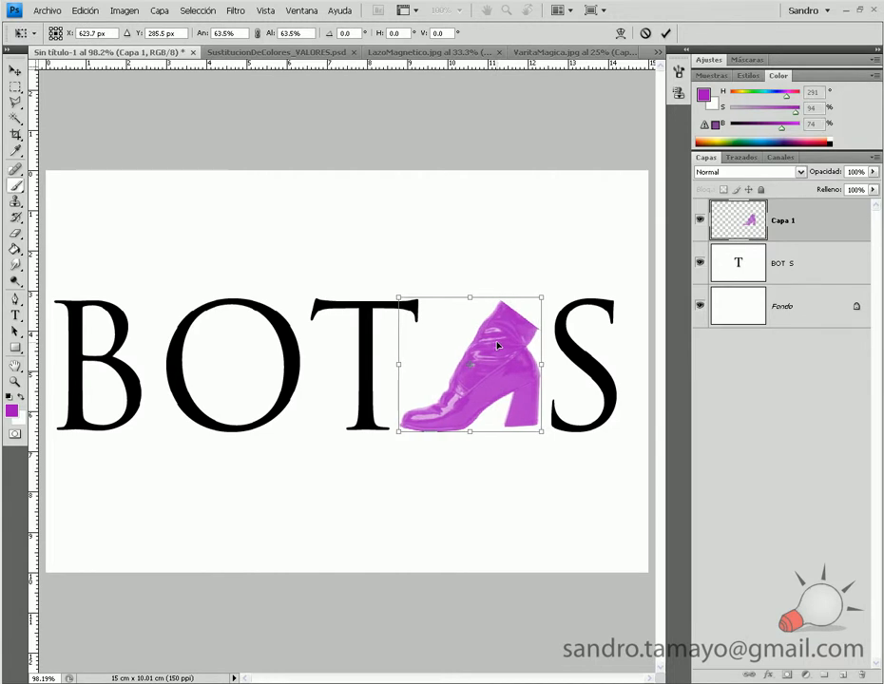
pyautogui.press('Return')
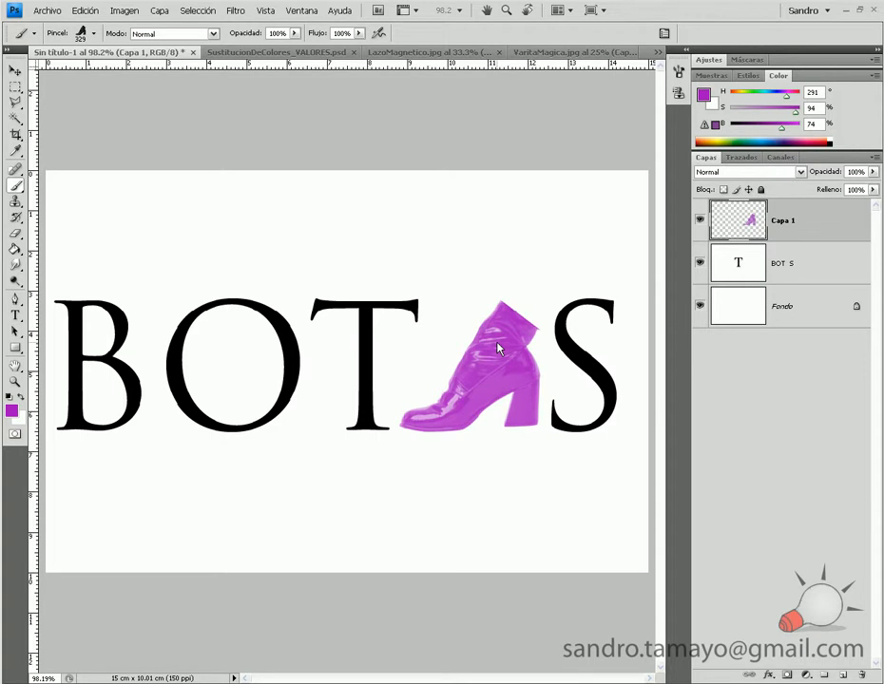
# Set the boot brush's diameter to 48 px and its spacing to 100%.
pyautogui.rightClick(246, 478)
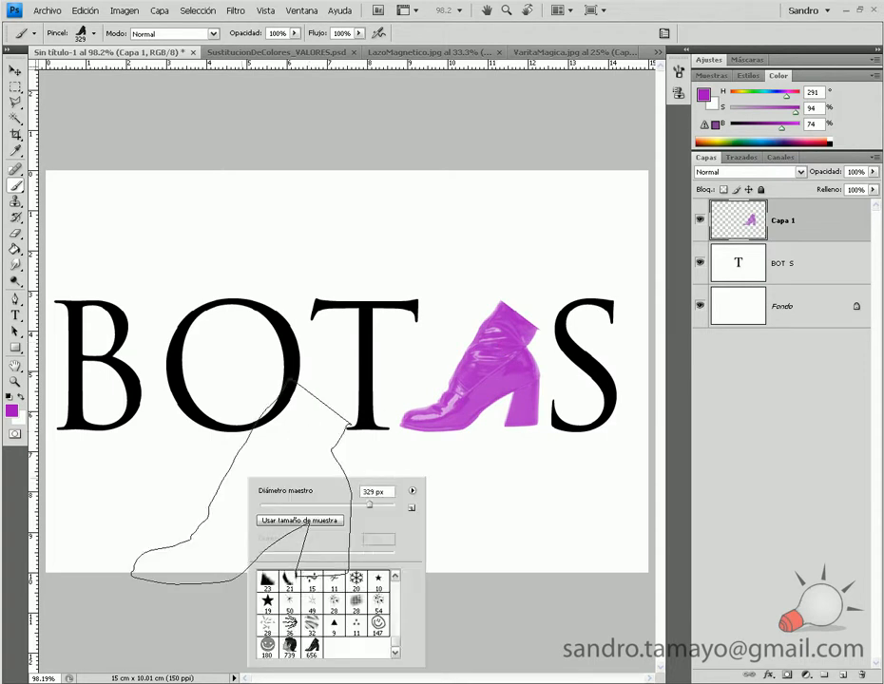
pyautogui.moveTo(328, 506); pyautogui.dragTo(292, 509)
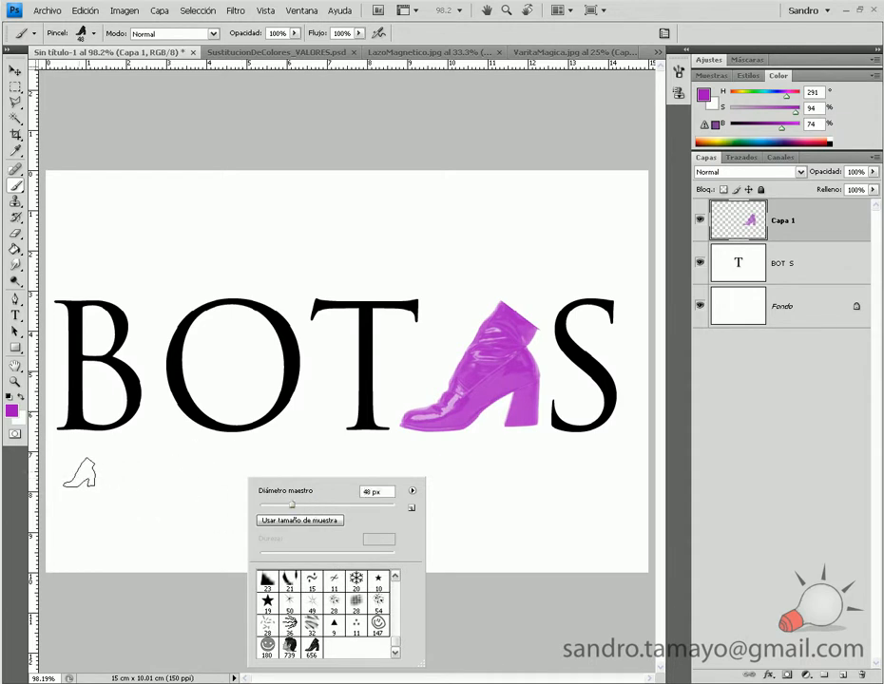
pyautogui.press('Return')
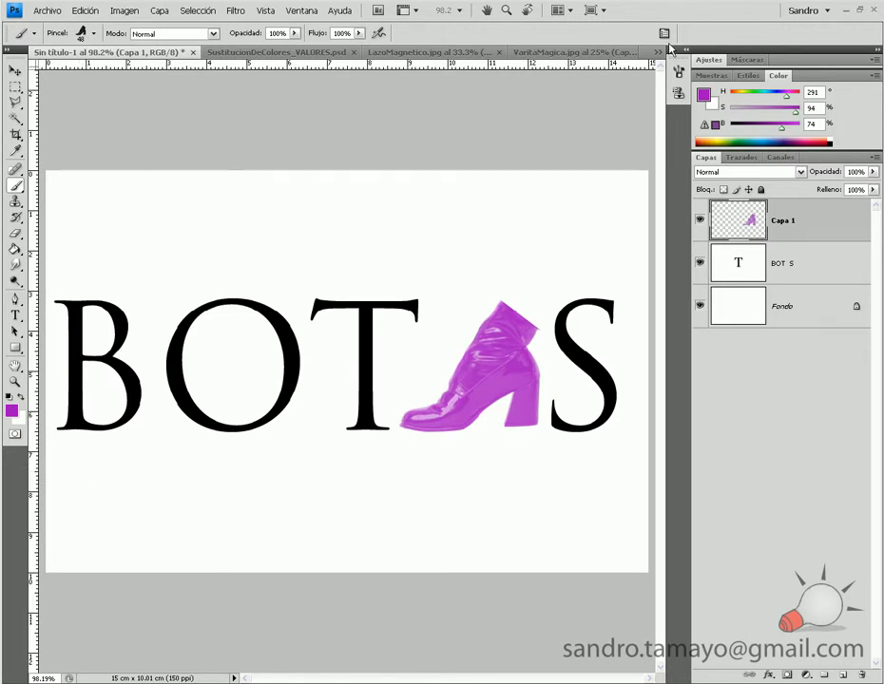
pyautogui.click(678, 93)
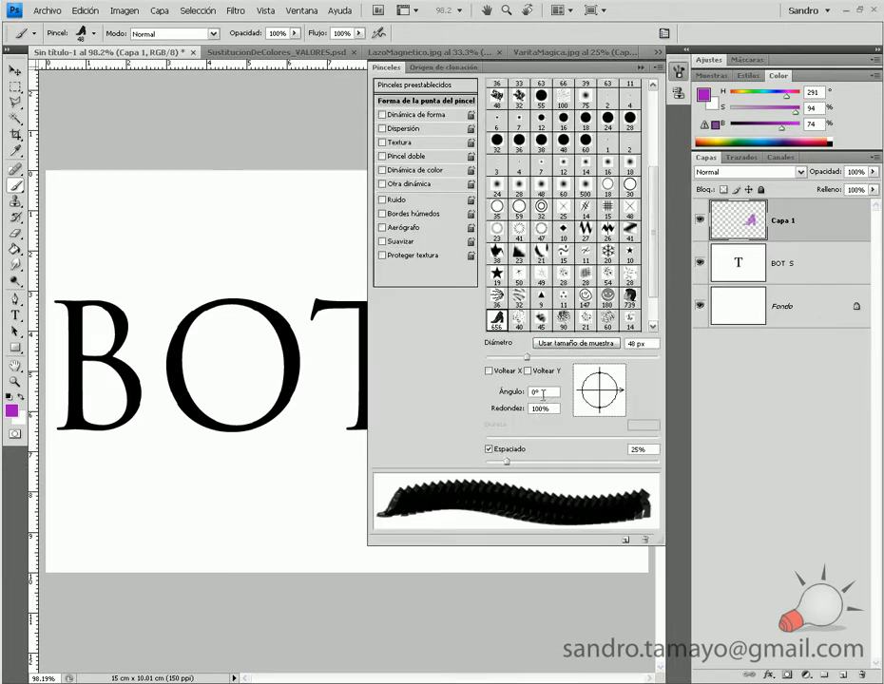
pyautogui.doubleClick(635, 451)
pyautogui.write('100')
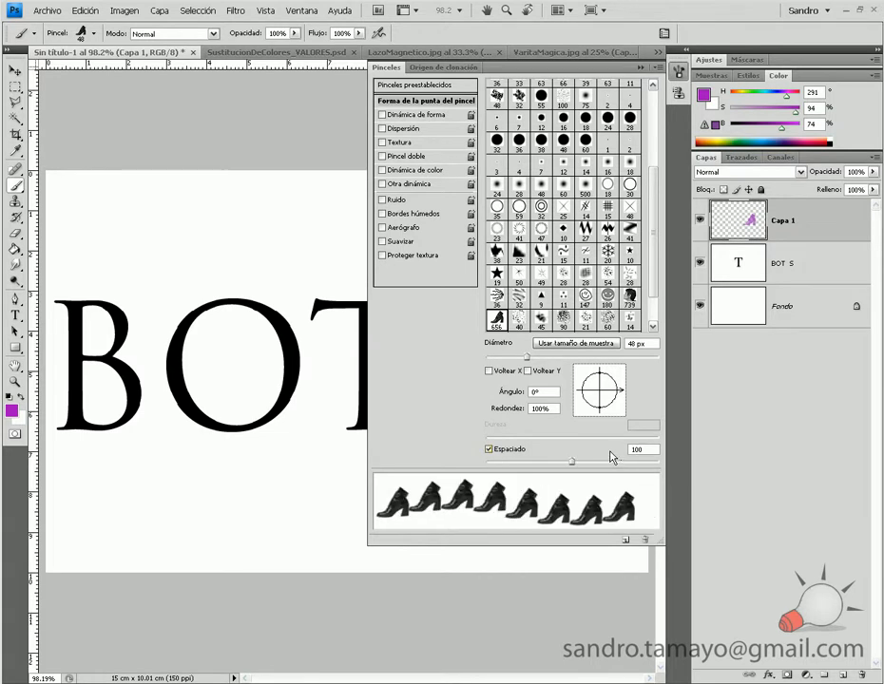
pyautogui.click(641, 68)
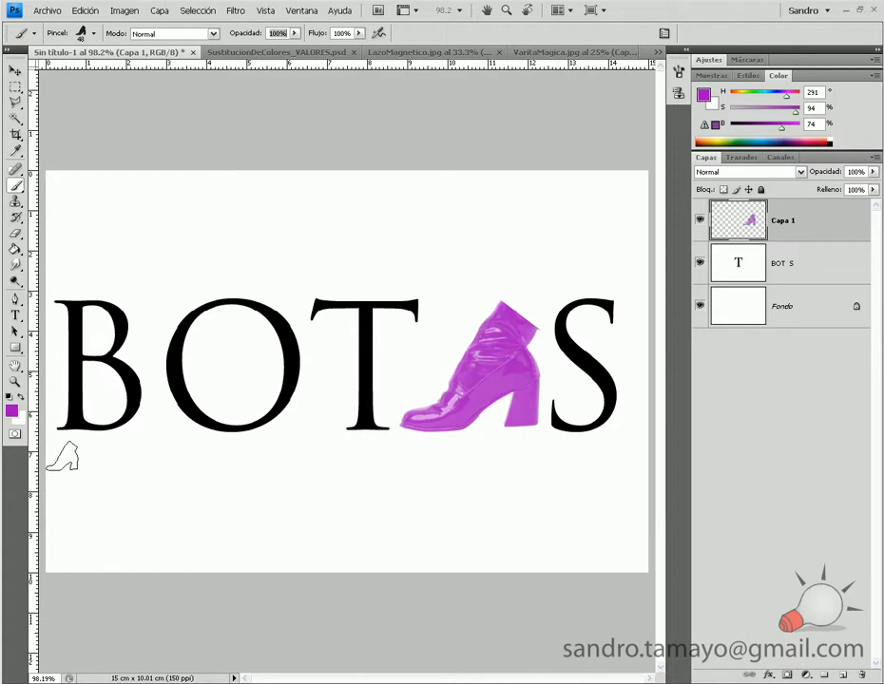
# Reset the foreground colour to black and paint a straight row of small boots beneath the full width of the word.
pyautogui.click(11, 397)
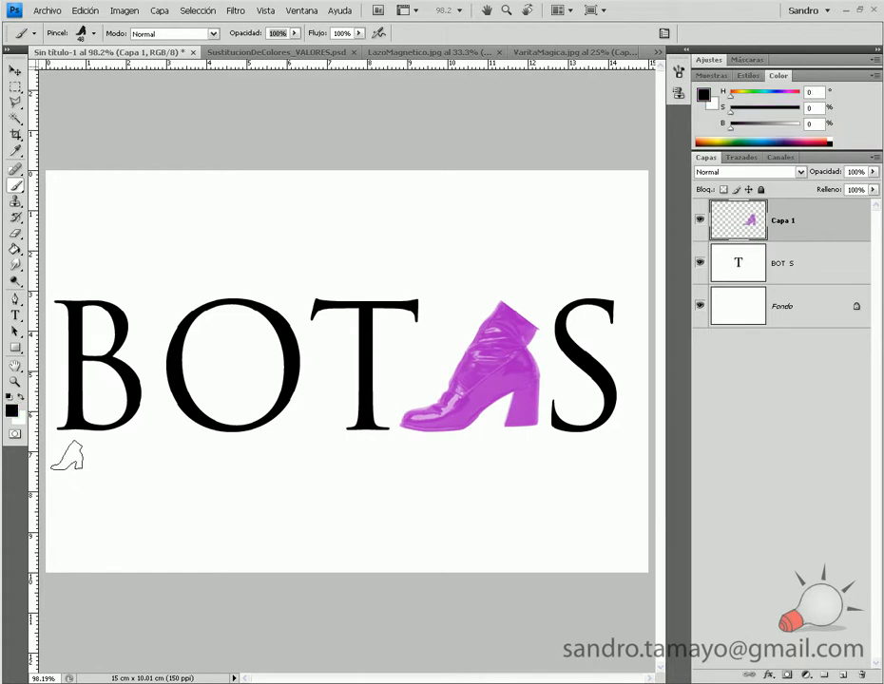
pyautogui.click(66, 455)
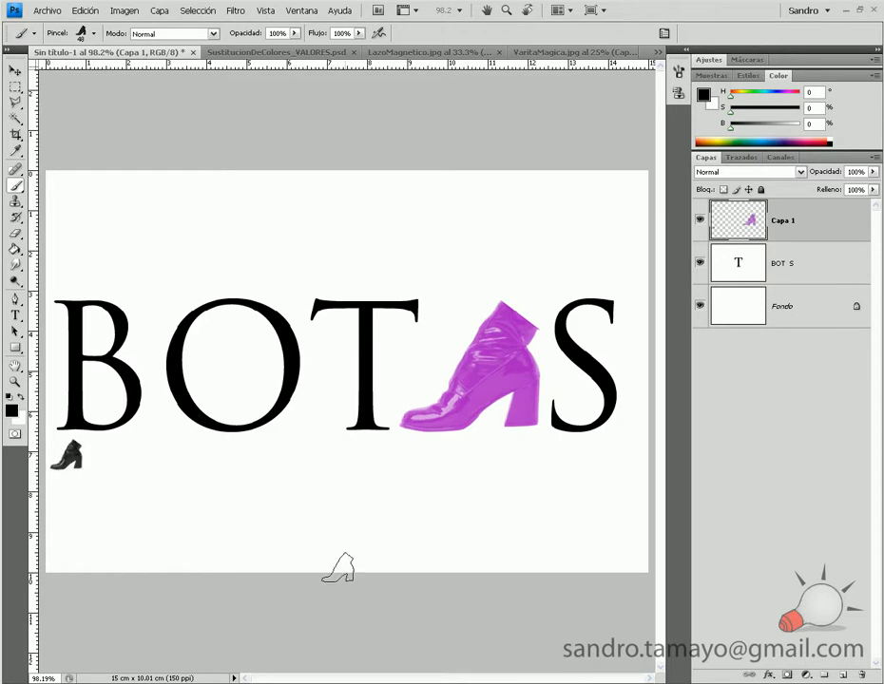
pyautogui.keyDown('shift'); pyautogui.click(614, 453); pyautogui.keyUp('shift')
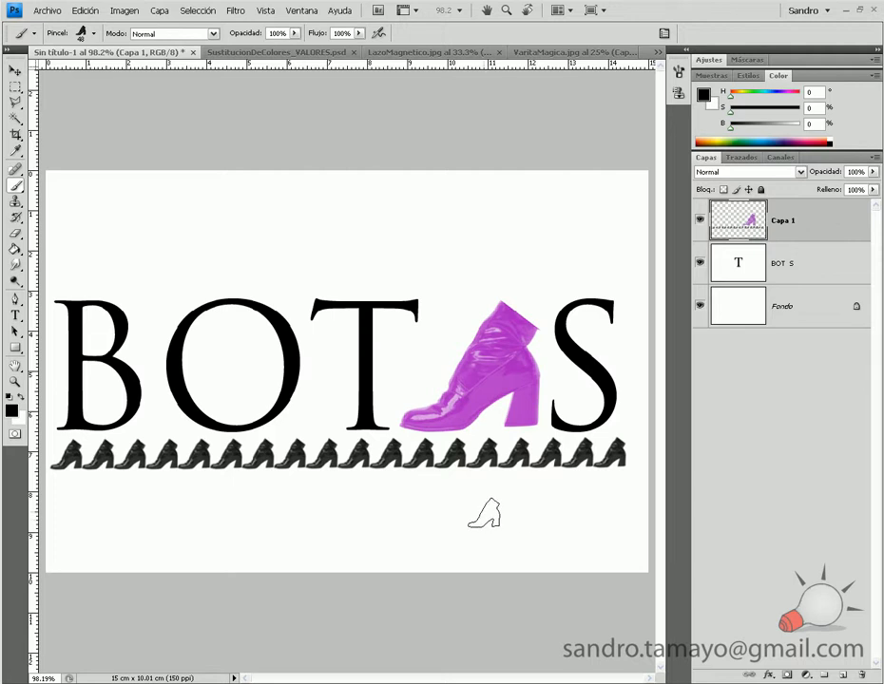
# Stamp the 739 px woman's head brush once over the word on Capa 1, using the purple sampled from the boot.
pyautogui.press('v')
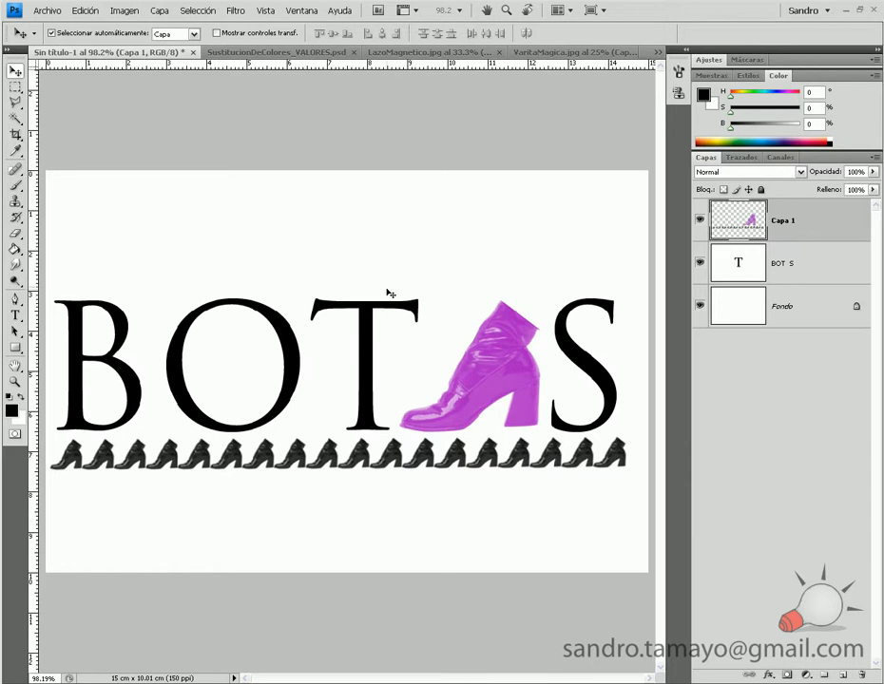
pyautogui.press('b')
pyautogui.rightClick(241, 350)
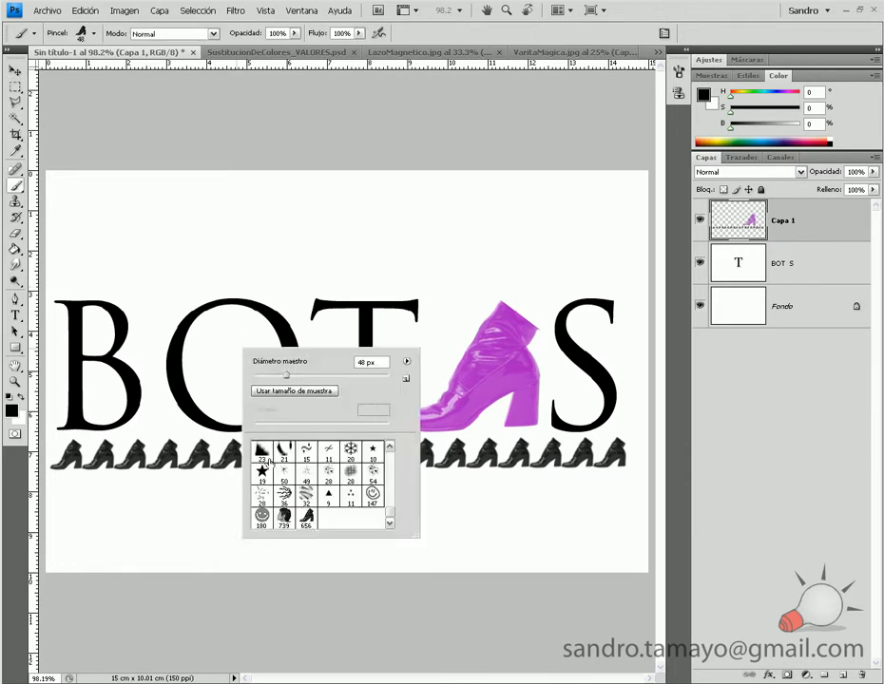
pyautogui.click(284, 517)
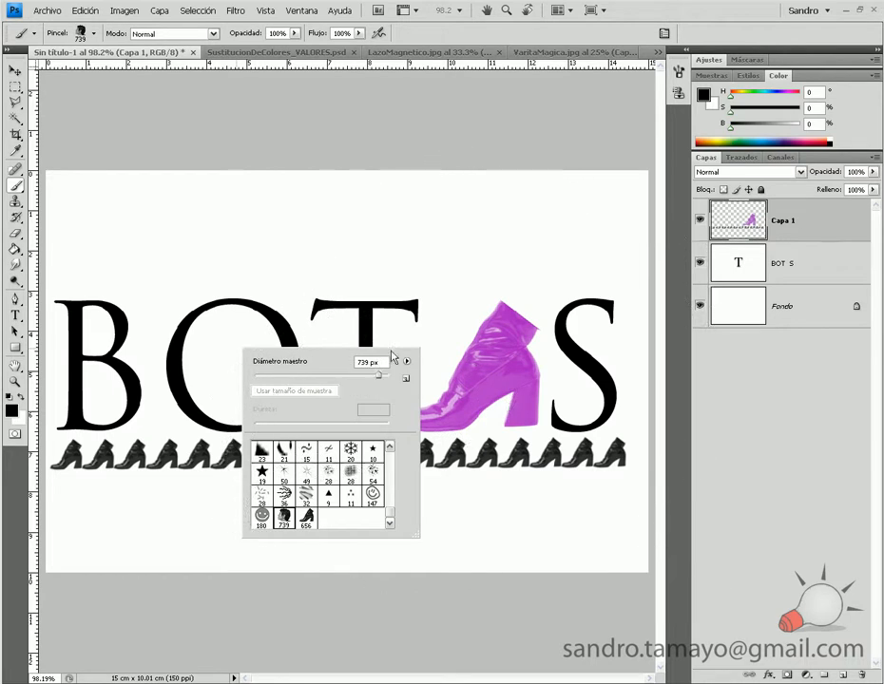
pyautogui.press('Return')
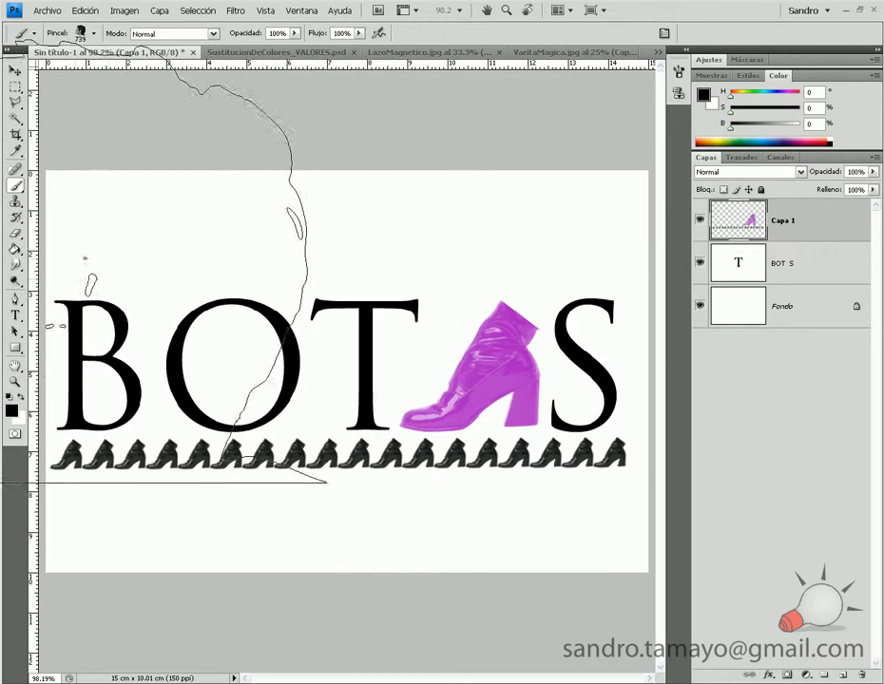
pyautogui.keyDown('alt'); pyautogui.click(484, 367); pyautogui.keyUp('alt')
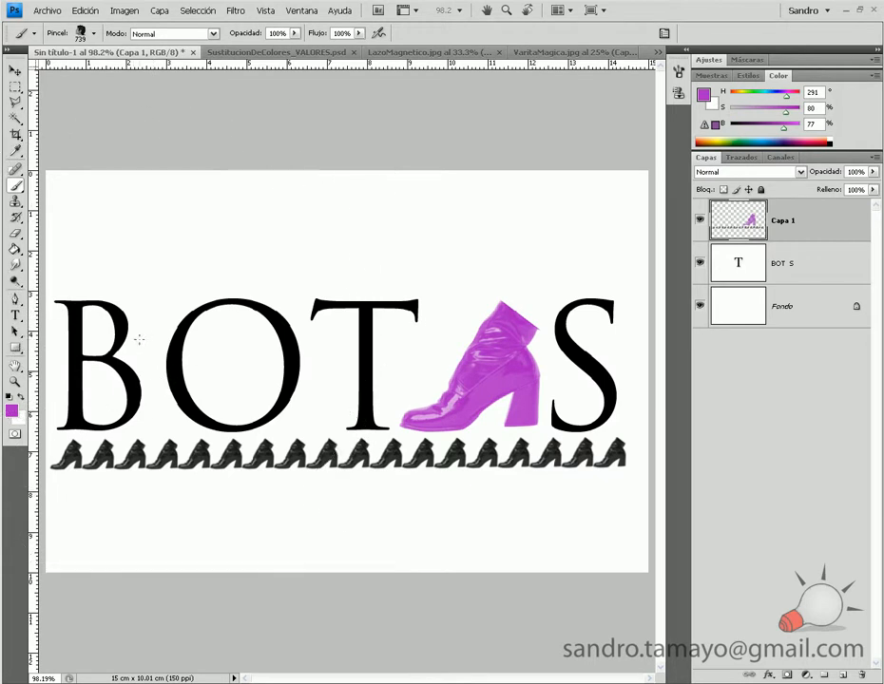
pyautogui.click(231, 364)
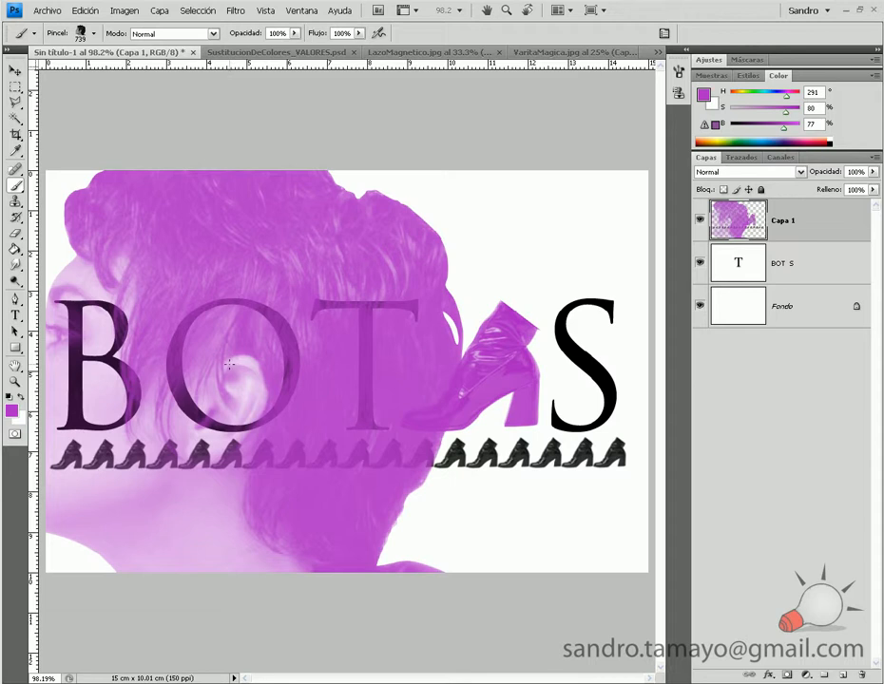
# Add a new empty layer above Capa 1 and hide both Capa 1 and the BOT S text layer.
pyautogui.click(15, 70)
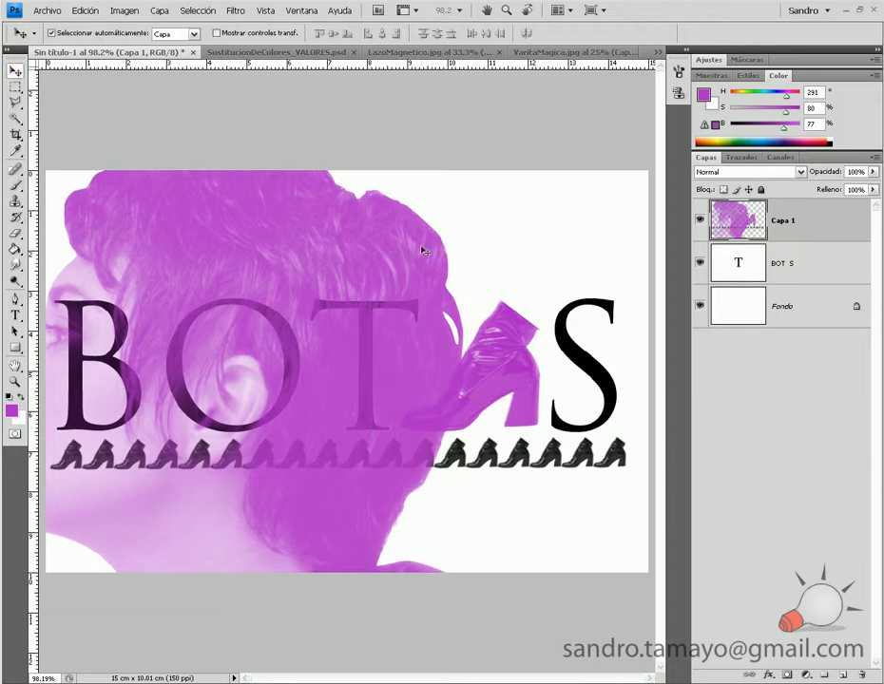
pyautogui.click(844, 676)
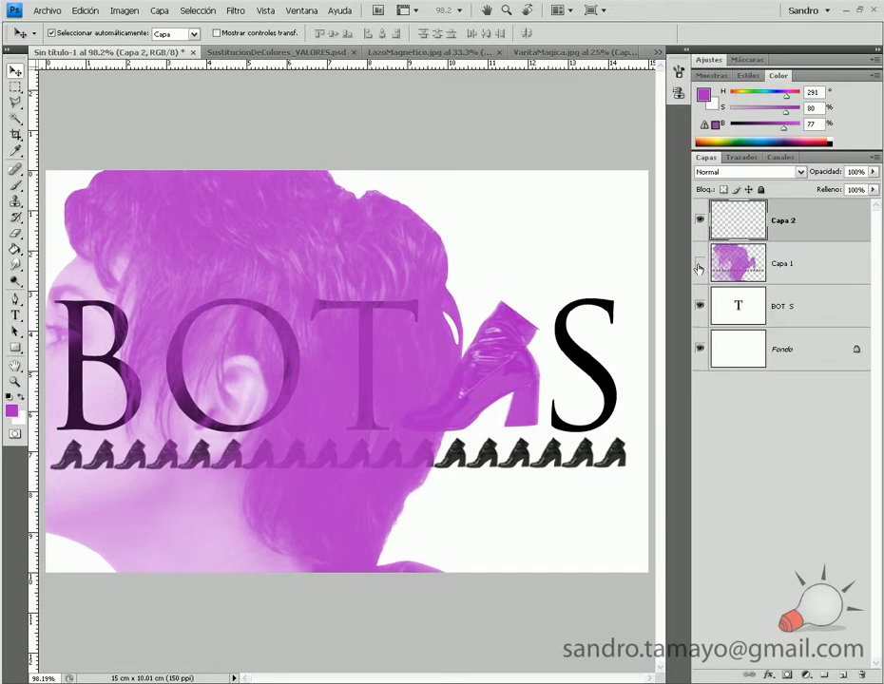
pyautogui.click(700, 268)
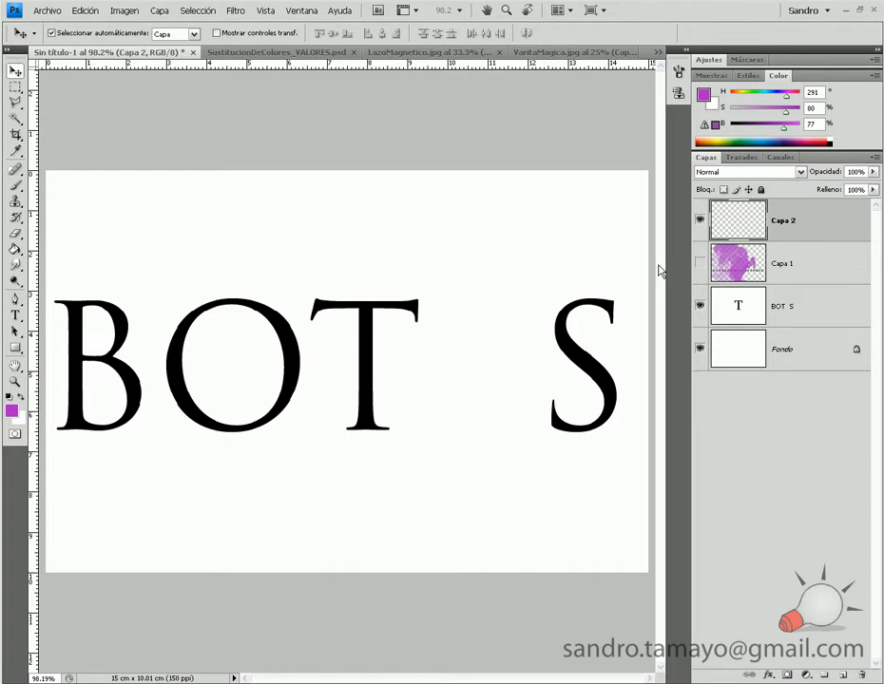
pyautogui.click(700, 307)
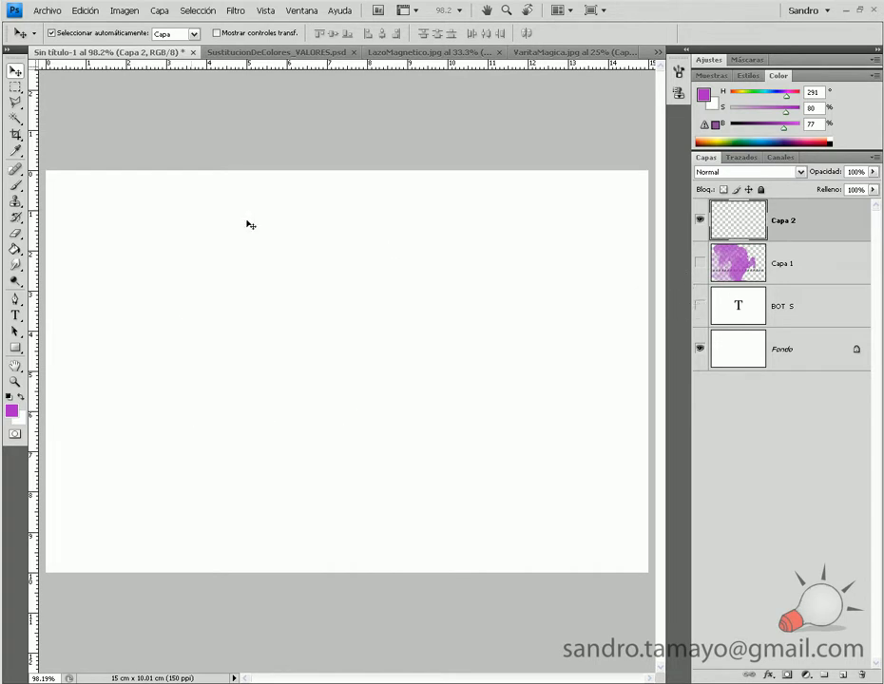
# In SustitucionDeColores_VALORES.psd, hide the swatch layer Capa 1 copia 2 and ready the Color Replacement tool on Capa 0.
pyautogui.click(17, 188)
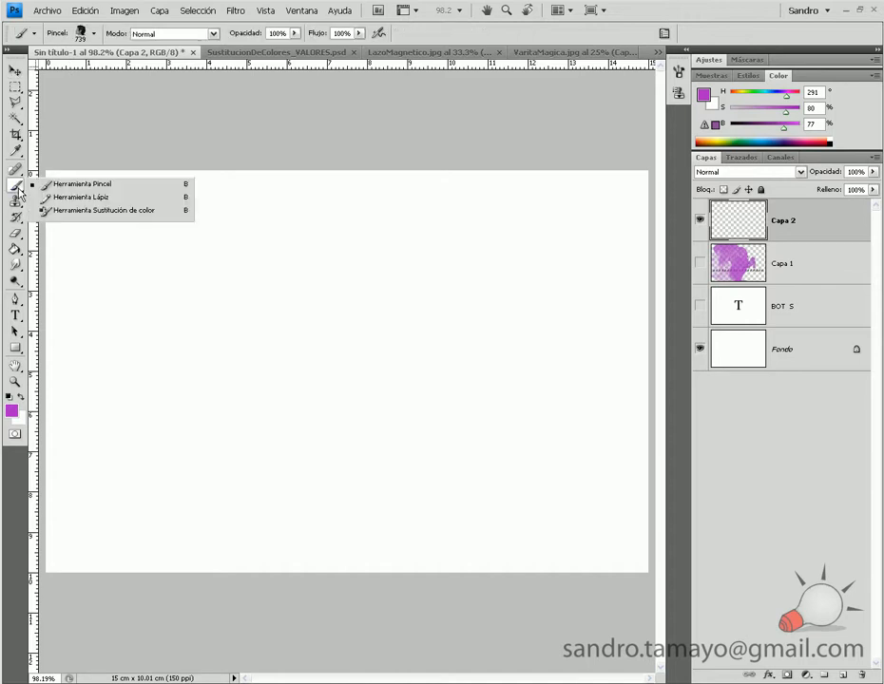
pyautogui.click(84, 210)
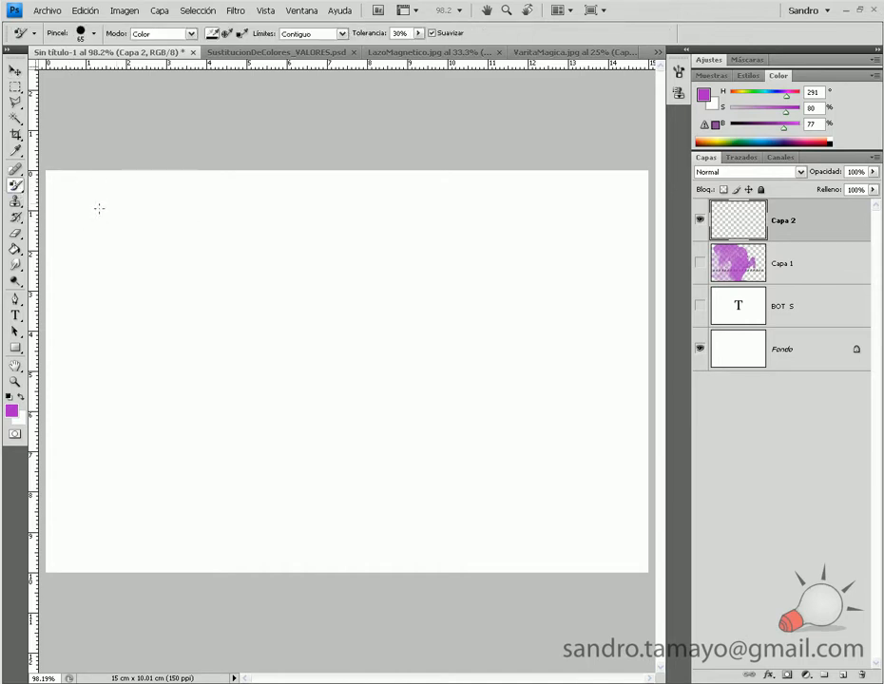
pyautogui.click(252, 54)
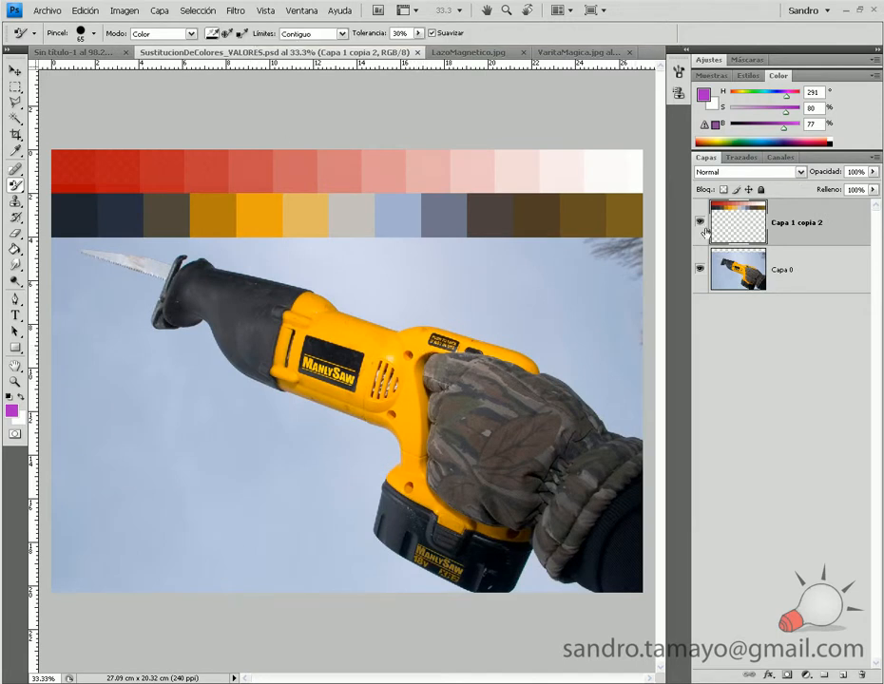
pyautogui.click(700, 221)
pyautogui.click(780, 271)
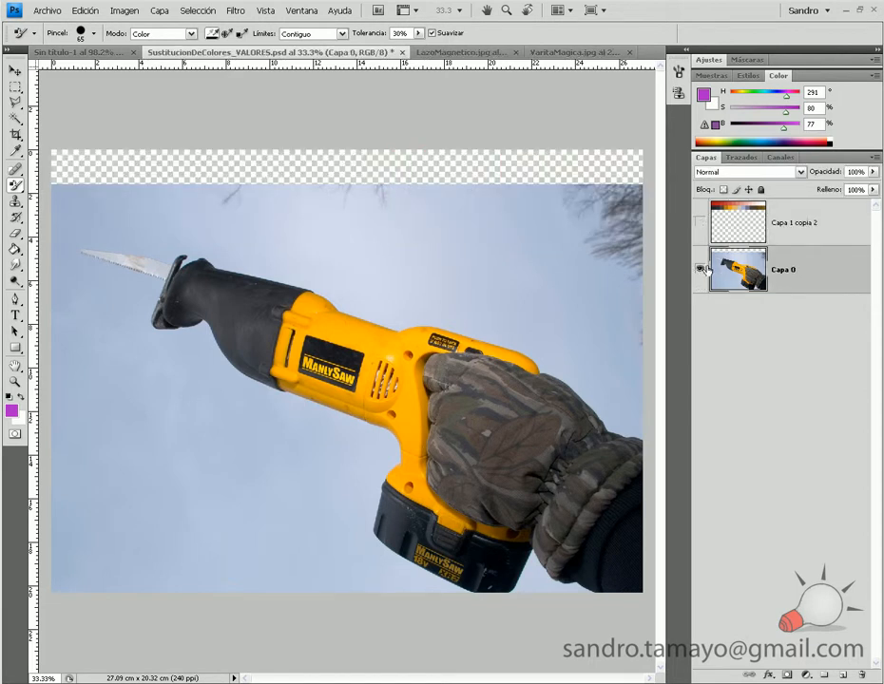
pyautogui.click(19, 188)
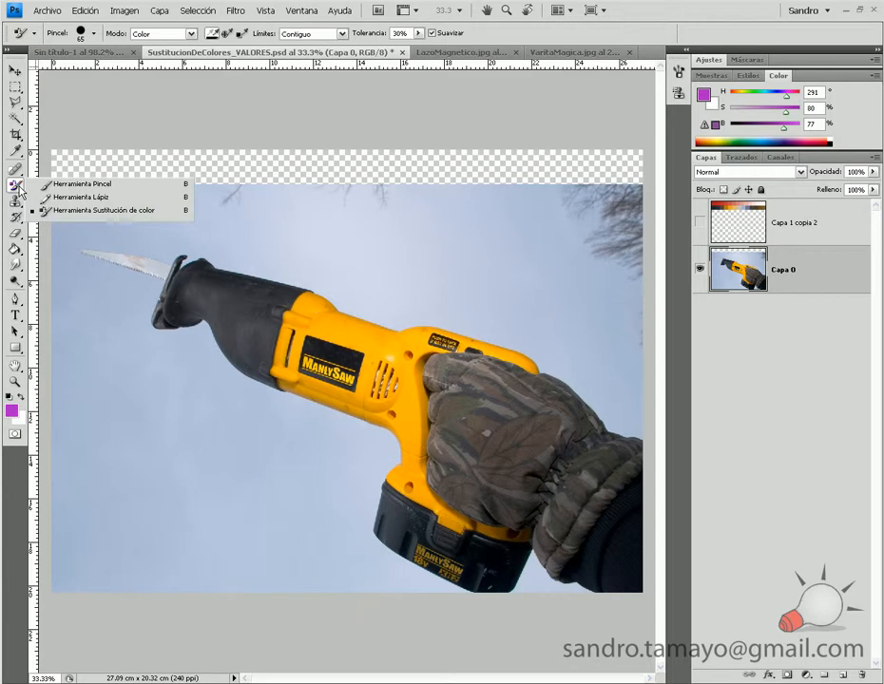
pyautogui.click(85, 211)
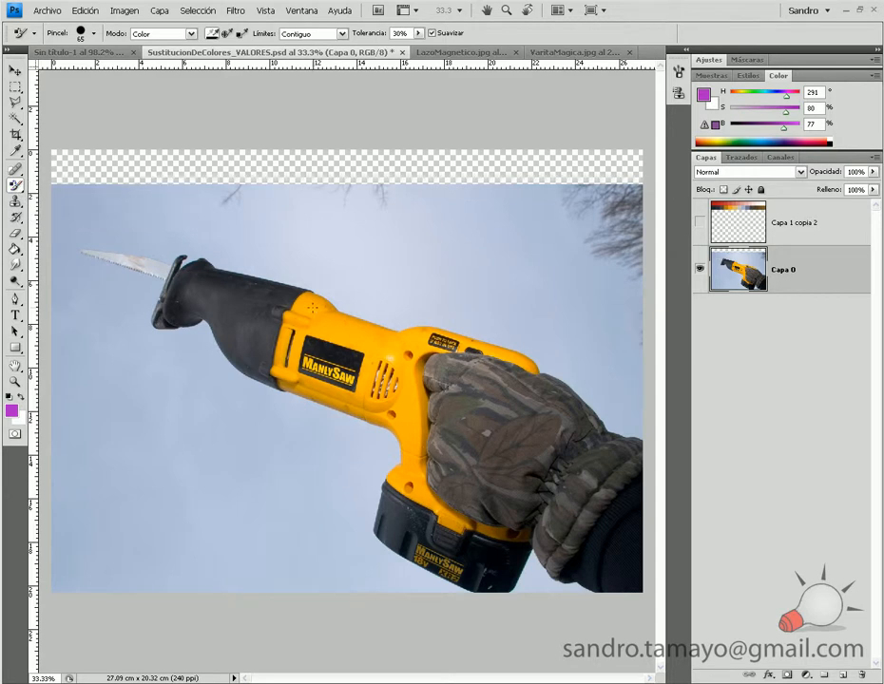
# Set the Color Replacement brush's diameter to 96 px.
pyautogui.rightClick(308, 308)
pyautogui.moveTo(367, 334); pyautogui.dragTo(389, 335)
pyautogui.press('Return')
# Recolour the saw's yellow main body around the ManlySaw label with the purple foreground colour.
pyautogui.click(307, 304)
pyautogui.moveTo(300, 310)
pyautogui.mouseDown()
pyautogui.moveTo(396, 343)
pyautogui.moveTo(343, 313)
pyautogui.moveTo(292, 320)
pyautogui.moveTo(288, 382)
pyautogui.moveTo(380, 409)
pyautogui.moveTo(390, 384)
pyautogui.moveTo(377, 358)
pyautogui.moveTo(383, 396)
pyautogui.mouseUp()
pyautogui.moveTo(383, 407)
pyautogui.mouseDown()
pyautogui.moveTo(372, 349)
pyautogui.moveTo(363, 380)
pyautogui.moveTo(377, 354)
pyautogui.mouseUp()
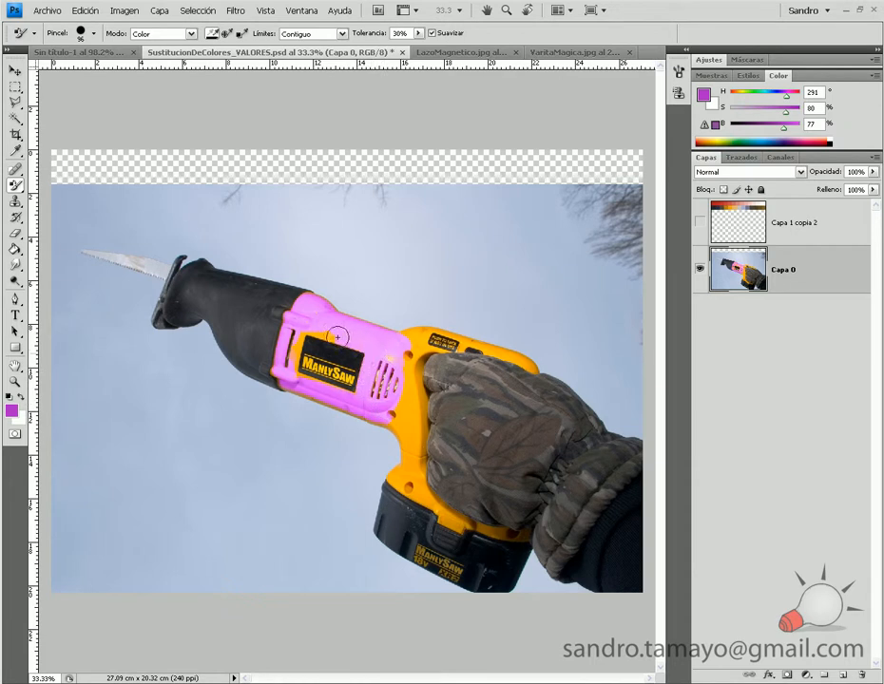
pyautogui.moveTo(298, 330)
pyautogui.mouseDown()
pyautogui.moveTo(289, 359)
pyautogui.moveTo(300, 339)
pyautogui.moveTo(303, 384)
pyautogui.mouseUp()
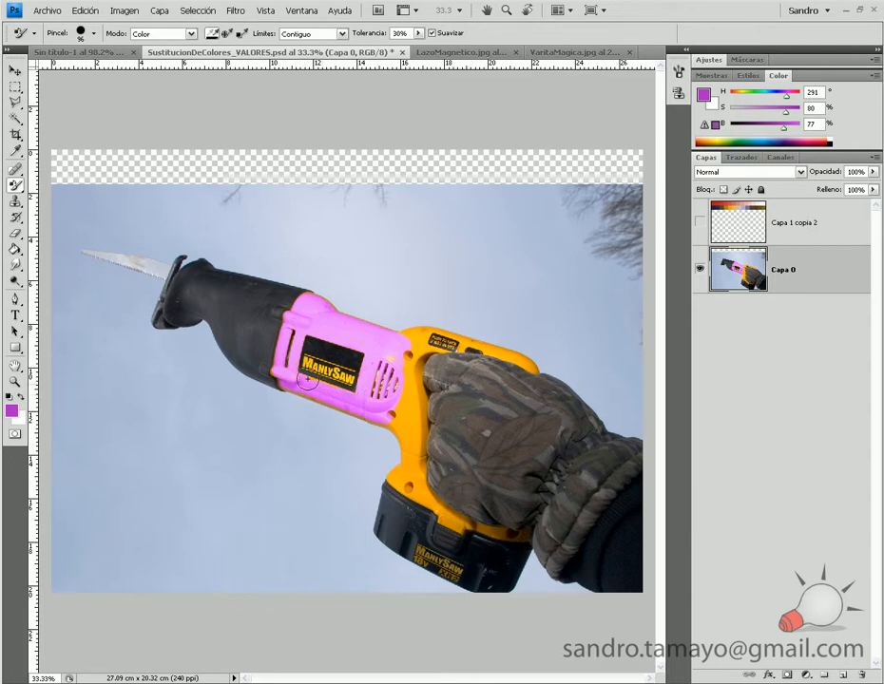
# Extend the purple recolouring over the saw's handle neck, upper handle and the lower edge of the body.
pyautogui.moveTo(401, 426); pyautogui.dragTo(413, 457)
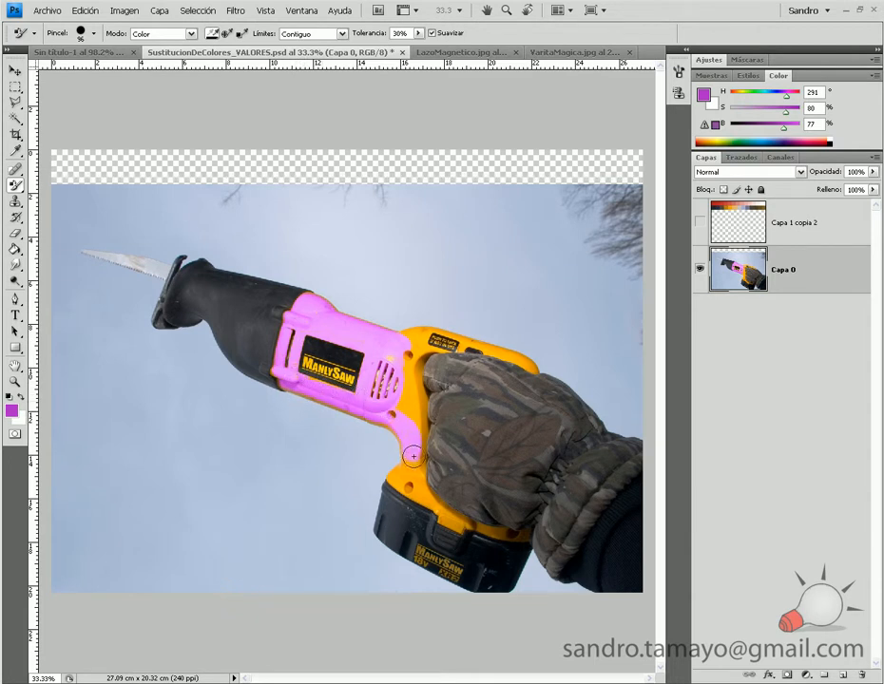
pyautogui.moveTo(406, 380)
pyautogui.mouseDown()
pyautogui.moveTo(414, 434)
pyautogui.moveTo(418, 401)
pyautogui.moveTo(417, 423)
pyautogui.moveTo(408, 358)
pyautogui.moveTo(412, 374)
pyautogui.moveTo(417, 347)
pyautogui.moveTo(397, 357)
pyautogui.moveTo(428, 331)
pyautogui.moveTo(420, 353)
pyautogui.moveTo(451, 346)
pyautogui.moveTo(441, 336)
pyautogui.moveTo(474, 348)
pyautogui.moveTo(445, 327)
pyautogui.mouseUp()
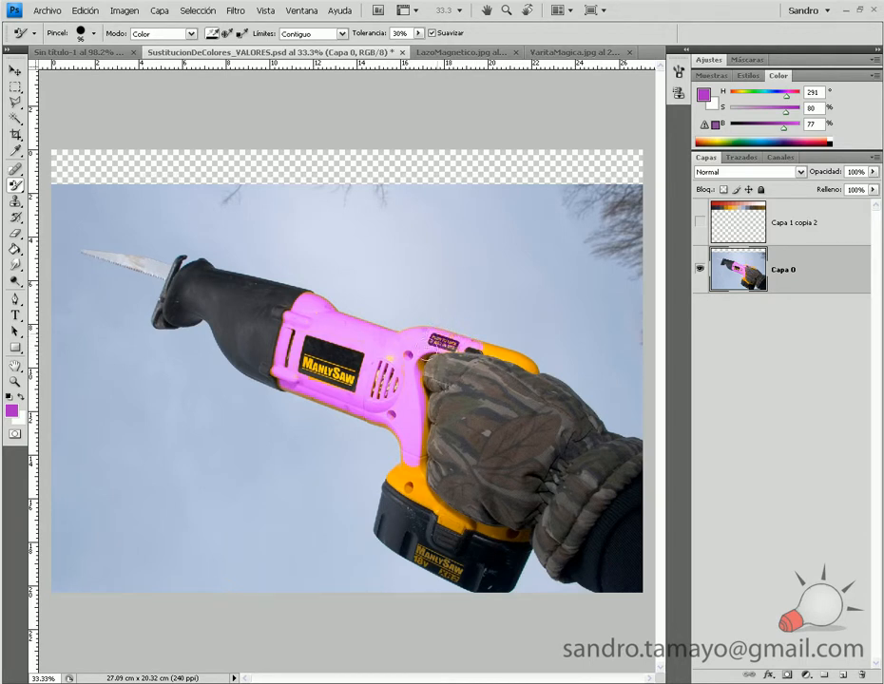
pyautogui.moveTo(405, 447)
pyautogui.mouseDown()
pyautogui.moveTo(374, 419)
pyautogui.moveTo(286, 393)
pyautogui.mouseUp()
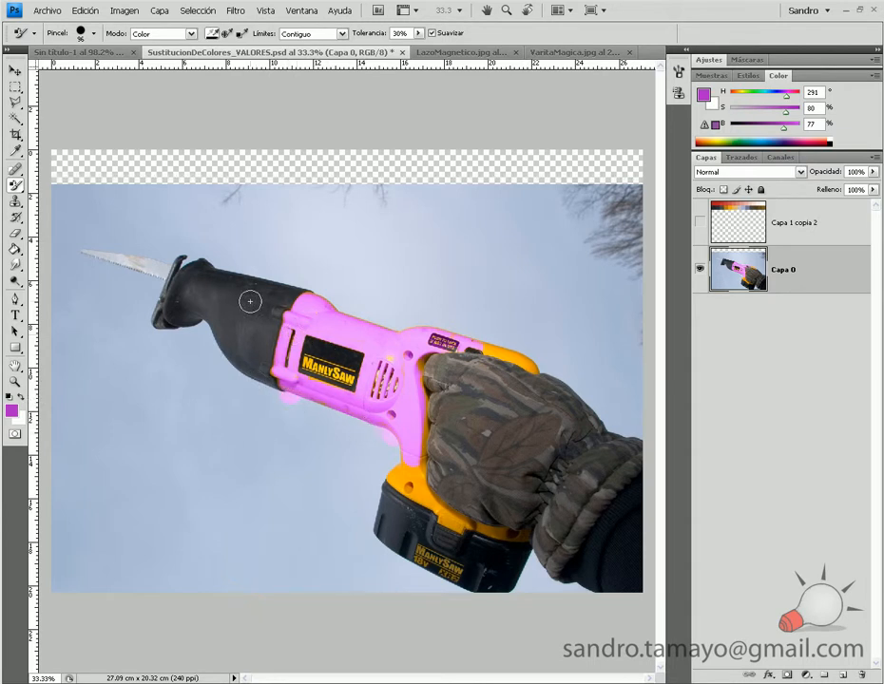
# Paint purple colour replacement patches on the black front housing and the camouflage glove, and along the metal blade.
pyautogui.moveTo(251, 310)
pyautogui.mouseDown()
pyautogui.moveTo(236, 339)
pyautogui.moveTo(265, 309)
pyautogui.moveTo(253, 339)
pyautogui.moveTo(260, 378)
pyautogui.mouseUp()
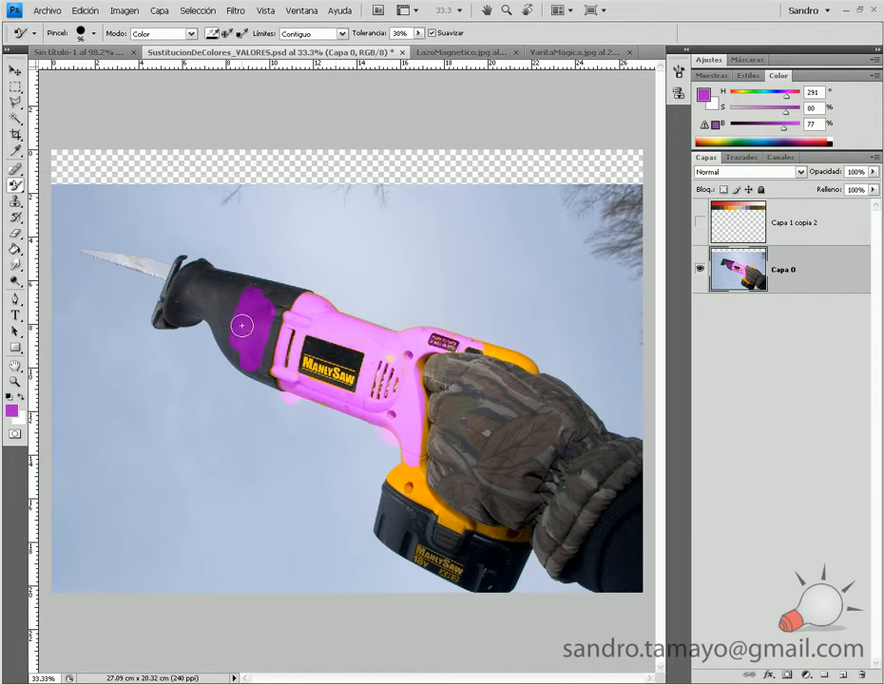
pyautogui.moveTo(510, 426)
pyautogui.mouseDown()
pyautogui.moveTo(509, 418)
pyautogui.moveTo(493, 427)
pyautogui.moveTo(470, 471)
pyautogui.moveTo(529, 419)
pyautogui.moveTo(512, 467)
pyautogui.moveTo(539, 452)
pyautogui.moveTo(536, 476)
pyautogui.mouseUp()
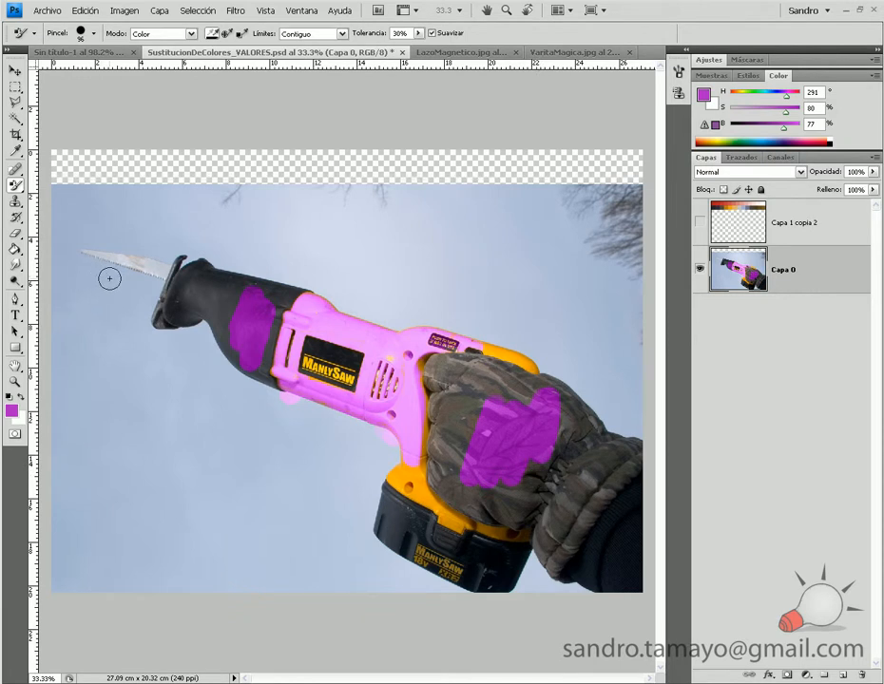
pyautogui.moveTo(155, 269); pyautogui.dragTo(86, 253)
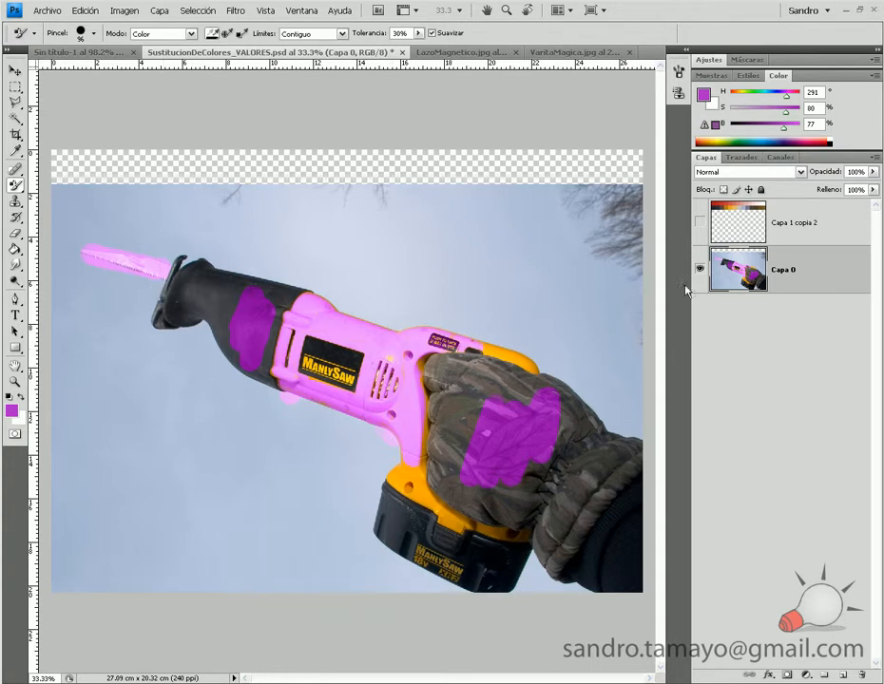
# Show the swatch layer Capa 1 copia 2 and undo all the purple strokes on the saw photo.
pyautogui.click(699, 225)
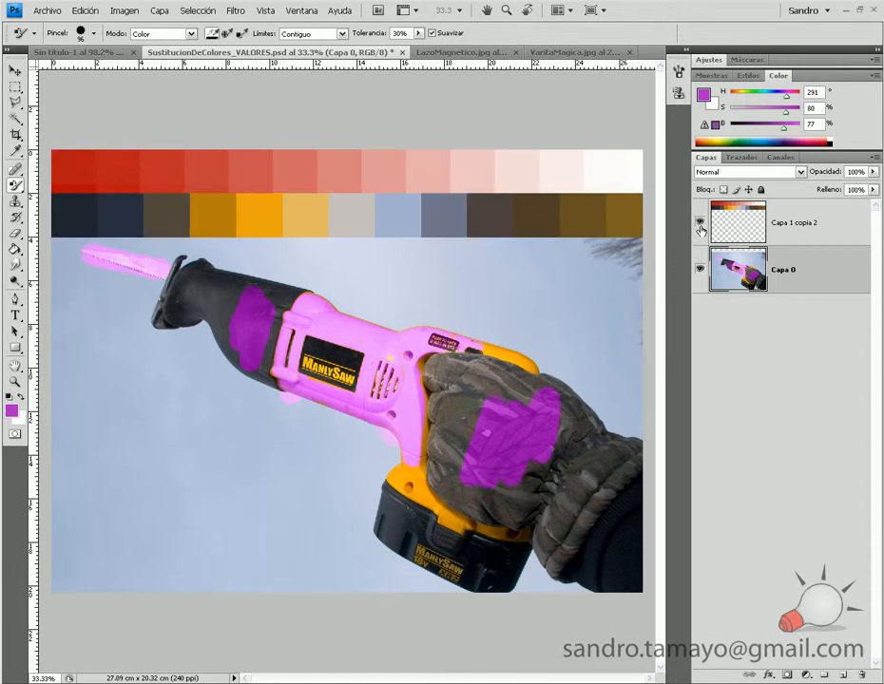
pyautogui.click(797, 225)
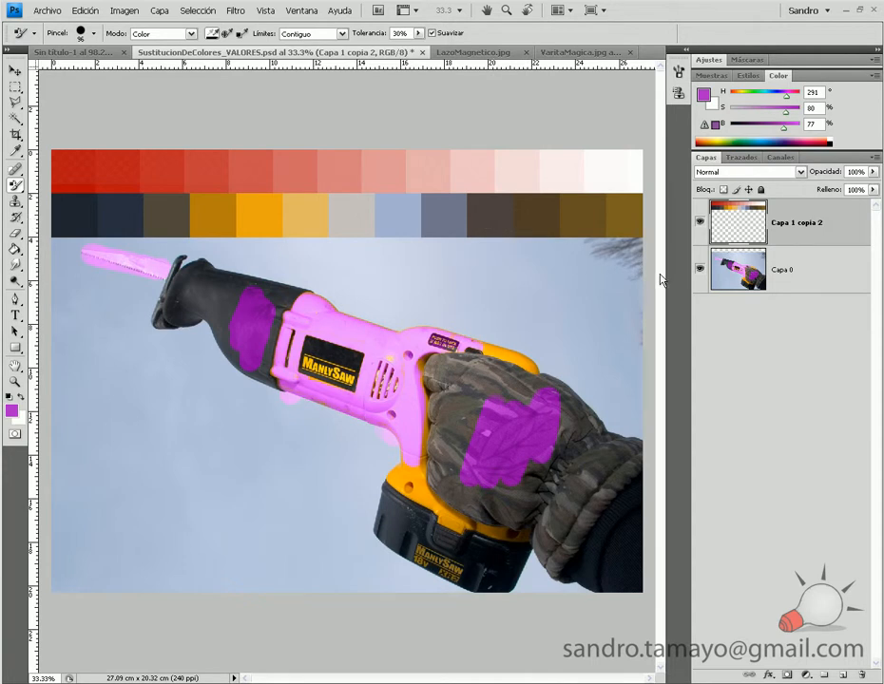
pyautogui.click(726, 289)
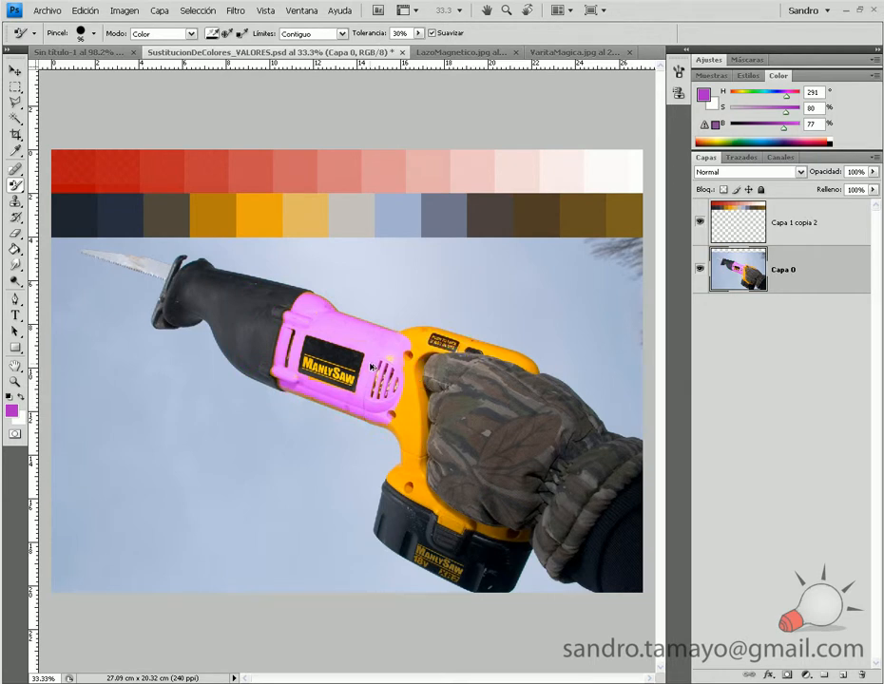
pyautogui.hotkey('alt', ']')
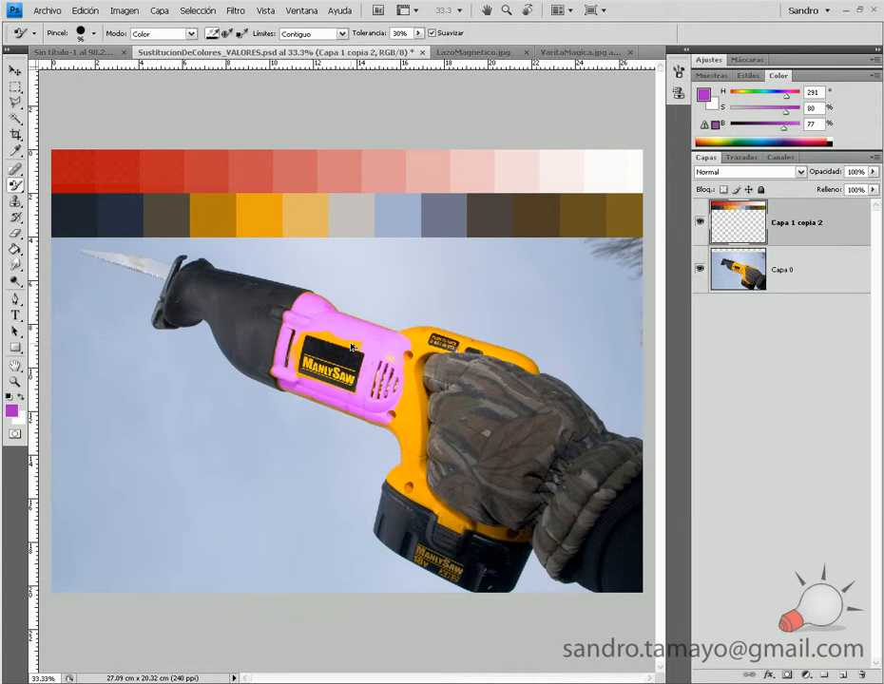
pyautogui.hotkey('ctrl', 'alt', 'z')
pyautogui.hotkey('ctrl', 'alt', 'z')
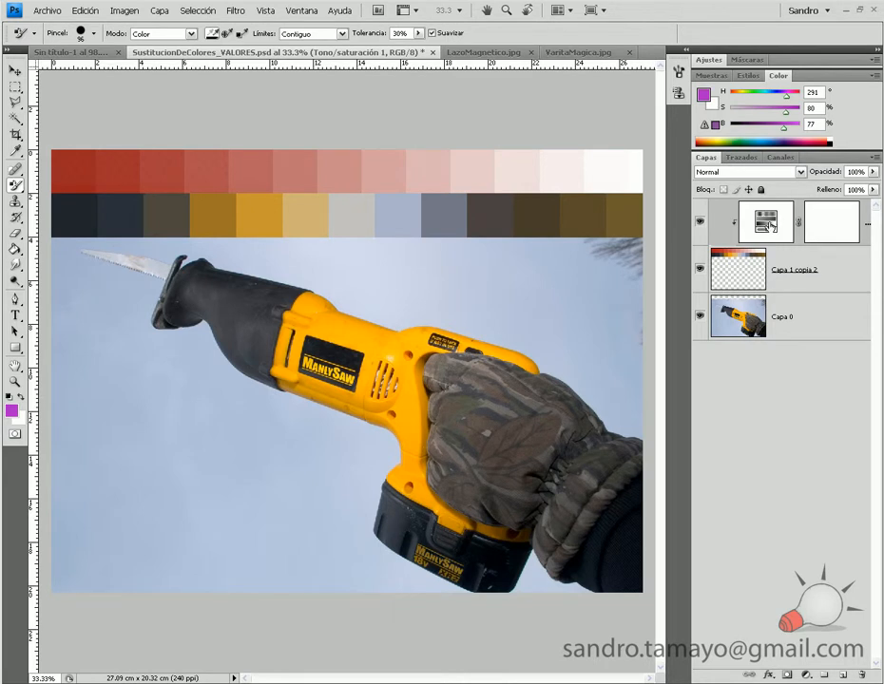
# Set the swatches' Hue/Saturation adjustment to a saturation of -100, compare it off and on, and leave it hidden.
pyautogui.doubleClick(772, 226)
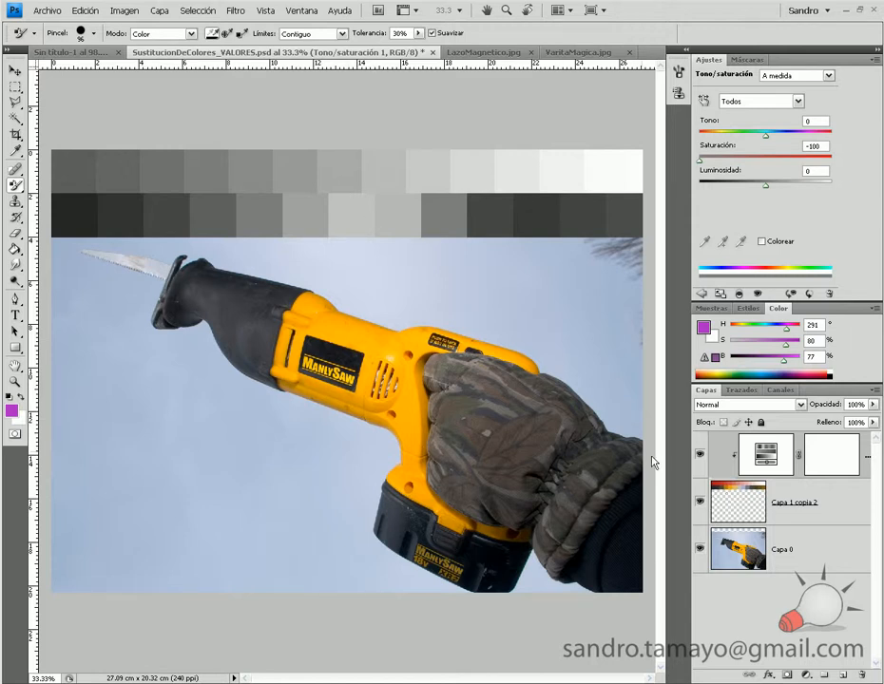
pyautogui.click(700, 456)
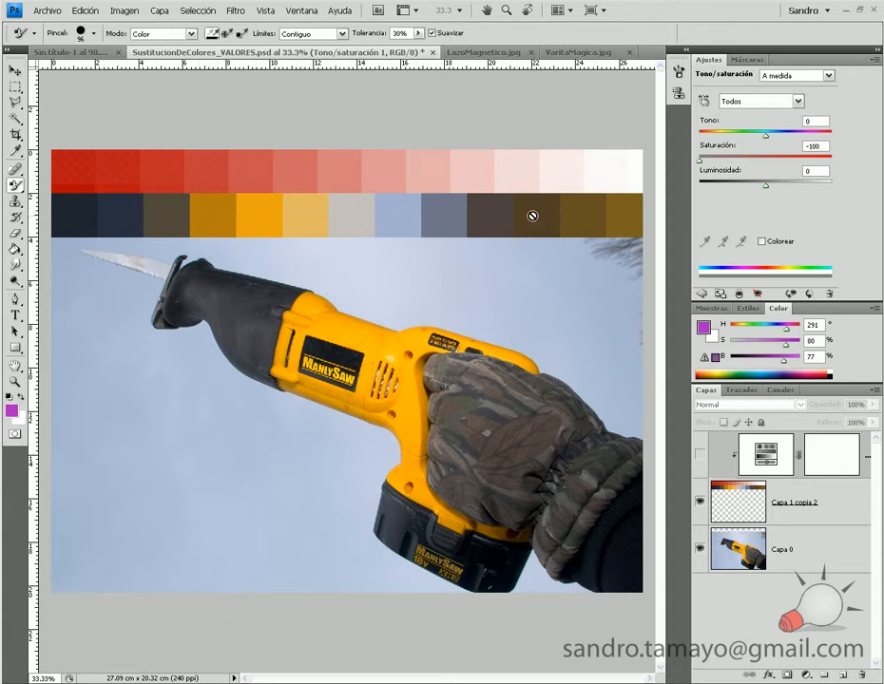
pyautogui.click(700, 455)
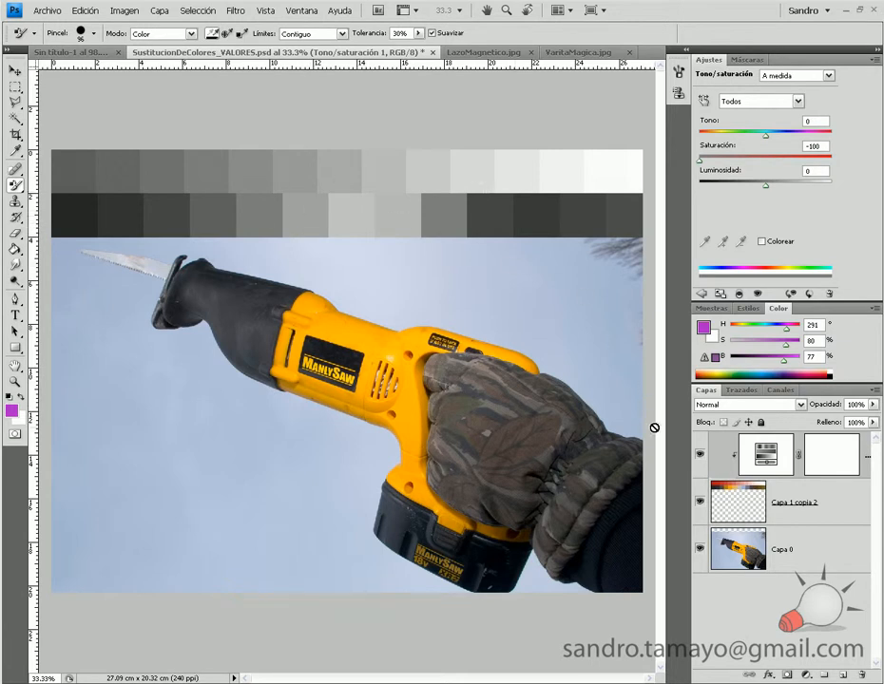
pyautogui.click(700, 460)
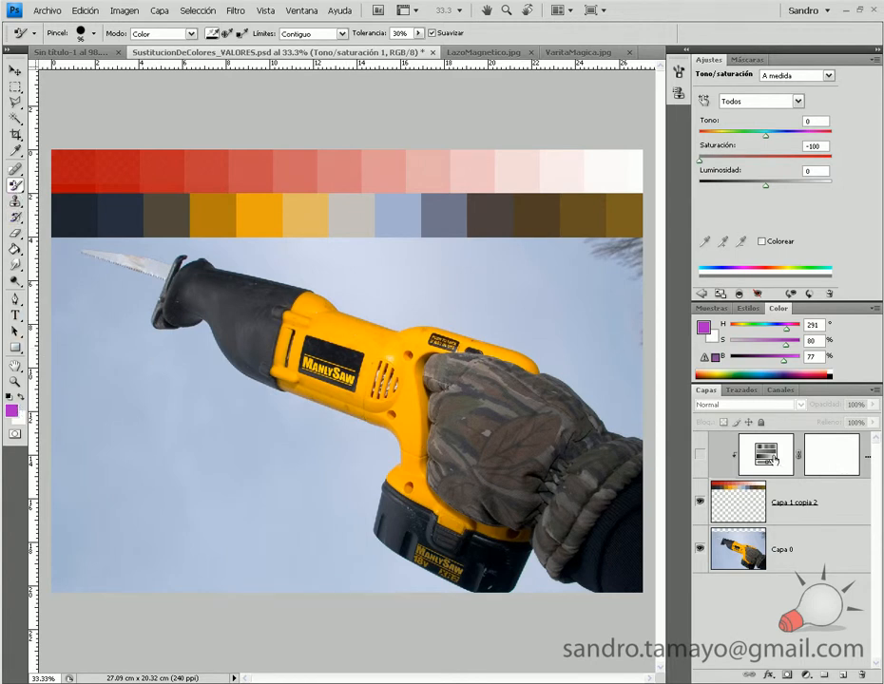
# Paint purple colour replacement patches on the saw's yellow body, black housing and the camouflage glove in layer Capa 0.
pyautogui.click(806, 564)
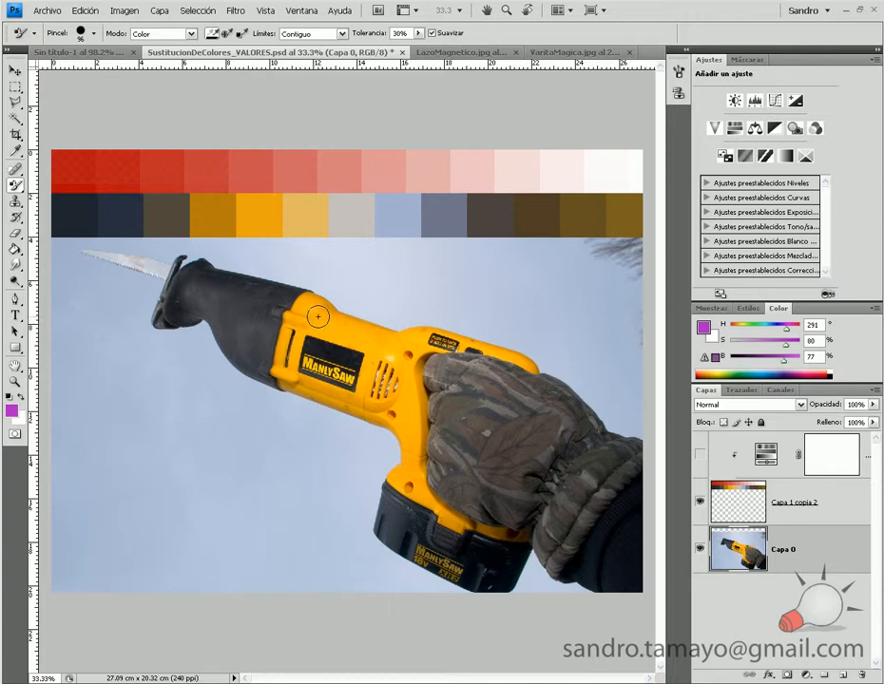
pyautogui.moveTo(318, 314)
pyautogui.mouseDown()
pyautogui.moveTo(374, 338)
pyautogui.moveTo(306, 302)
pyautogui.moveTo(370, 335)
pyautogui.mouseUp()
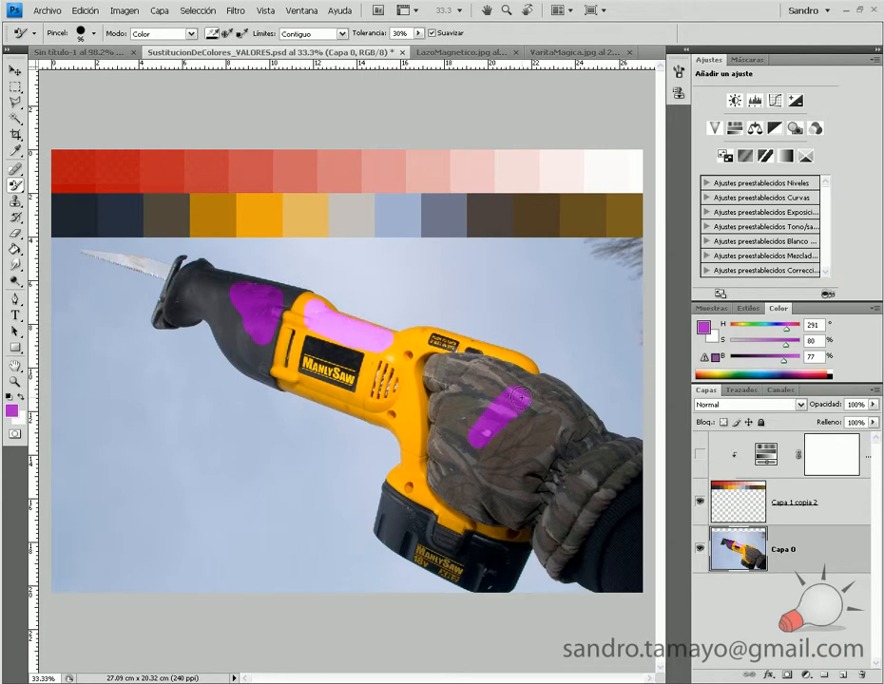
pyautogui.moveTo(517, 459)
pyautogui.mouseDown()
pyautogui.moveTo(546, 419)
pyautogui.moveTo(523, 448)
pyautogui.moveTo(509, 421)
pyautogui.mouseUp()
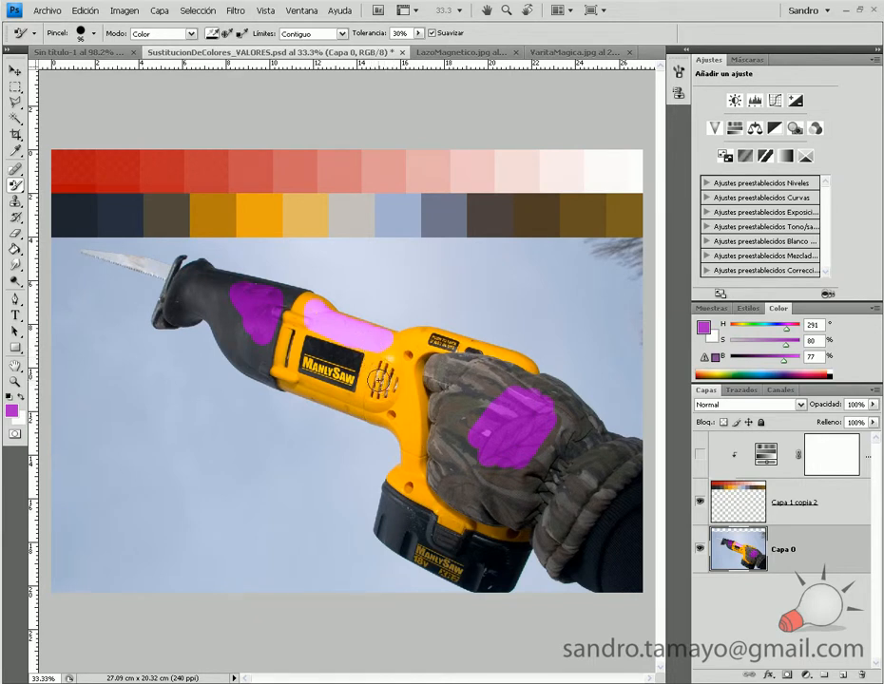
# Erase a winding stroke through the sky below the blade using a 76 px Eraser with 100% hardness.
pyautogui.click(16, 235)
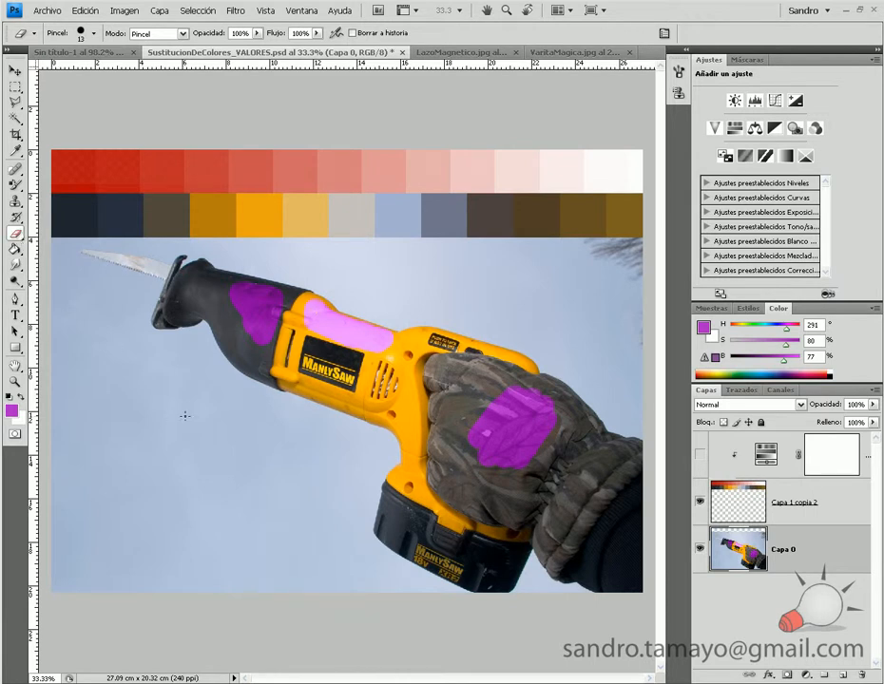
pyautogui.rightClick(164, 375)
pyautogui.moveTo(185, 402); pyautogui.dragTo(216, 402)
pyautogui.moveTo(317, 539); pyautogui.dragTo(317, 475)
pyautogui.click(279, 475)
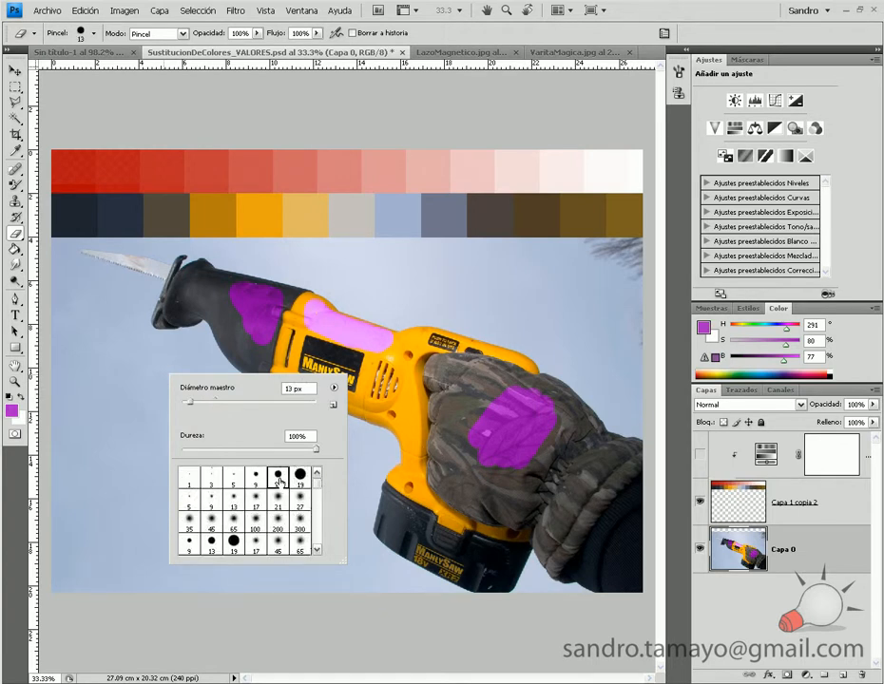
pyautogui.write('76')
pyautogui.click(110, 310)
pyautogui.moveTo(121, 304)
pyautogui.mouseDown()
pyautogui.moveTo(79, 352)
pyautogui.moveTo(83, 374)
pyautogui.moveTo(188, 399)
pyautogui.moveTo(209, 418)
pyautogui.moveTo(202, 429)
pyautogui.moveTo(136, 426)
pyautogui.moveTo(106, 435)
pyautogui.moveTo(99, 468)
pyautogui.moveTo(154, 487)
pyautogui.moveTo(218, 462)
pyautogui.moveTo(276, 464)
pyautogui.mouseUp()
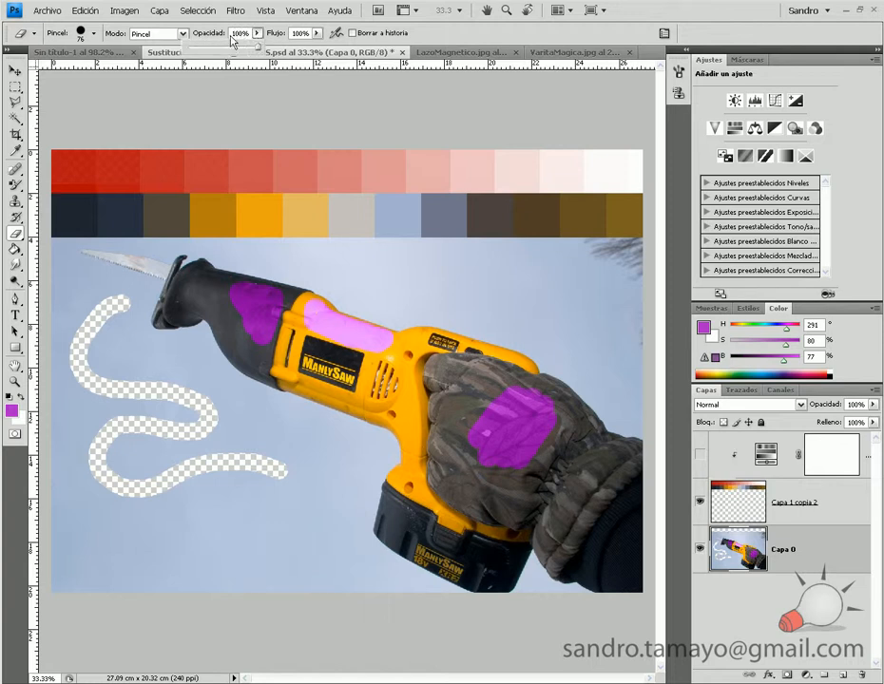
# Set the Eraser opacity to 50% and erase across the sky near the winding stroke.
pyautogui.click(211, 40)
pyautogui.write('50')
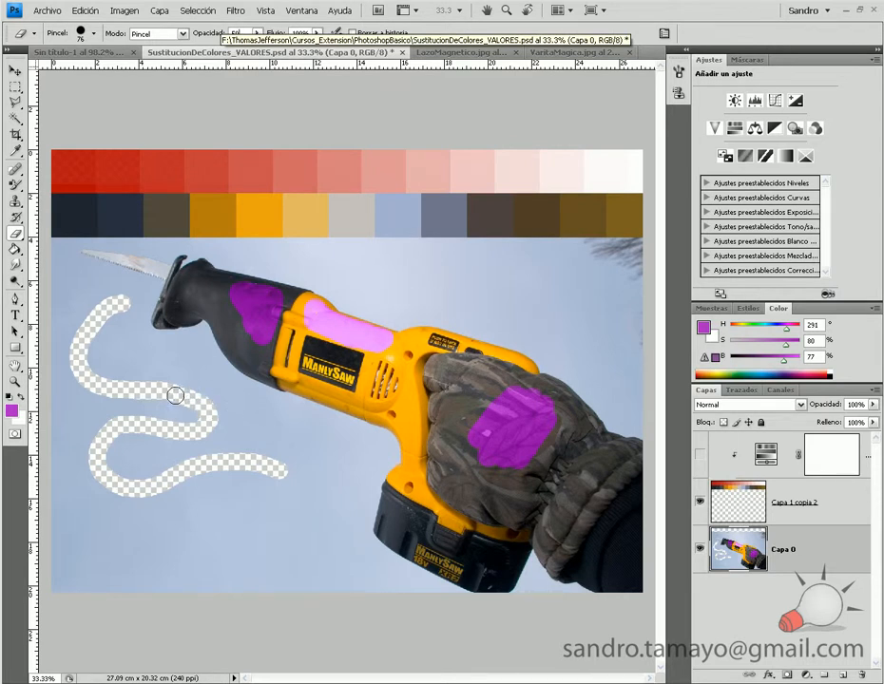
pyautogui.moveTo(138, 326)
pyautogui.mouseDown()
pyautogui.moveTo(110, 339)
pyautogui.moveTo(127, 358)
pyautogui.moveTo(174, 358)
pyautogui.moveTo(218, 374)
pyautogui.moveTo(240, 406)
pyautogui.moveTo(233, 426)
pyautogui.moveTo(295, 452)
pyautogui.moveTo(314, 473)
pyautogui.moveTo(303, 474)
pyautogui.moveTo(314, 475)
pyautogui.moveTo(271, 438)
pyautogui.moveTo(226, 434)
pyautogui.moveTo(238, 411)
pyautogui.moveTo(219, 372)
pyautogui.moveTo(128, 361)
pyautogui.moveTo(132, 326)
pyautogui.moveTo(107, 348)
pyautogui.moveTo(120, 353)
pyautogui.moveTo(122, 339)
pyautogui.moveTo(221, 393)
pyautogui.moveTo(71, 339)
pyautogui.mouseUp()
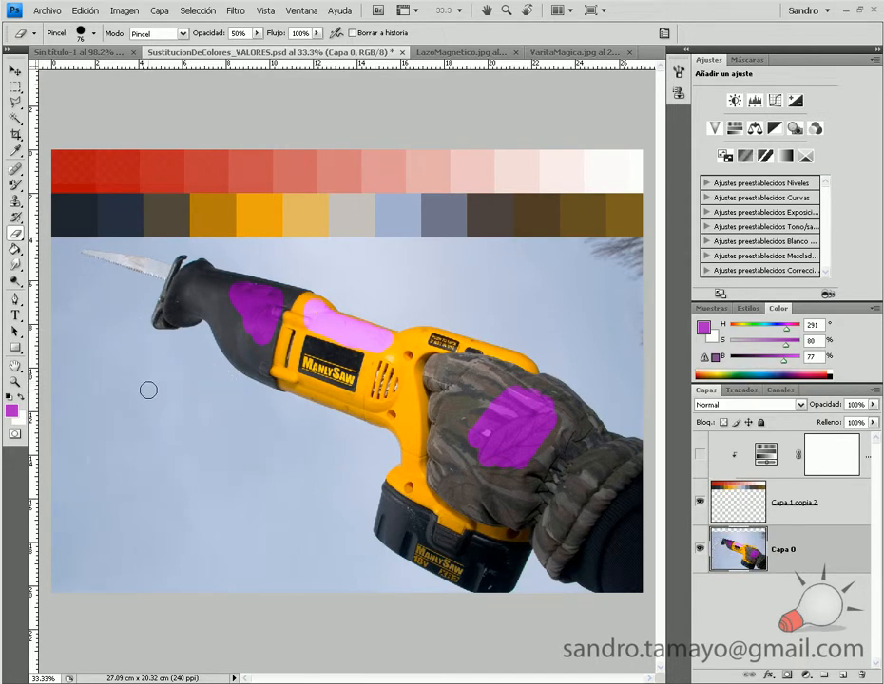
# Stamp the Eraser over the sky and the ManlySaw logo with the 47 px ring-shaped tip enlarged to 174 px, and undo the marks.
pyautogui.rightClick(143, 391)
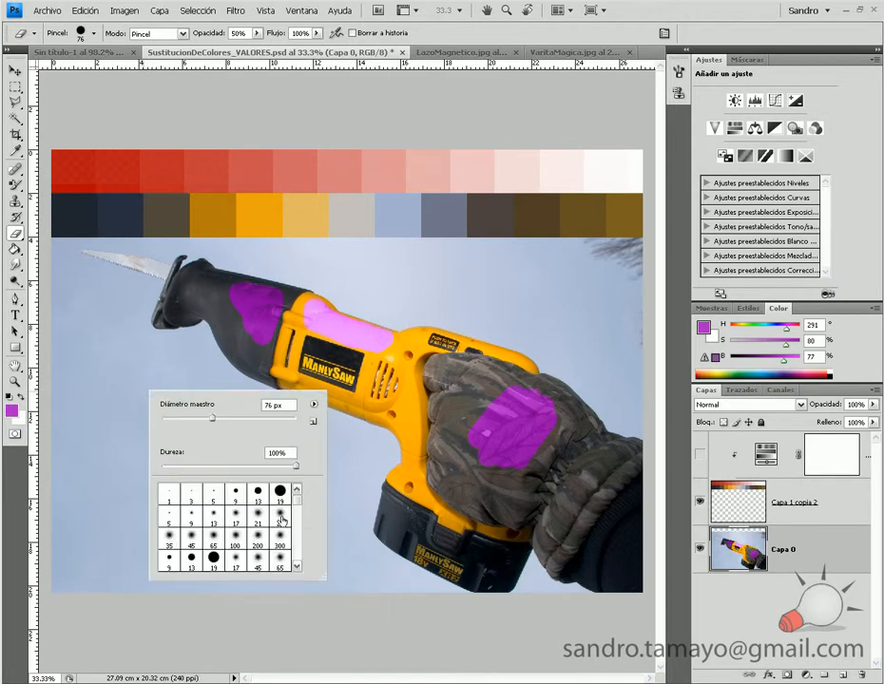
pyautogui.moveTo(301, 517); pyautogui.dragTo(297, 550)
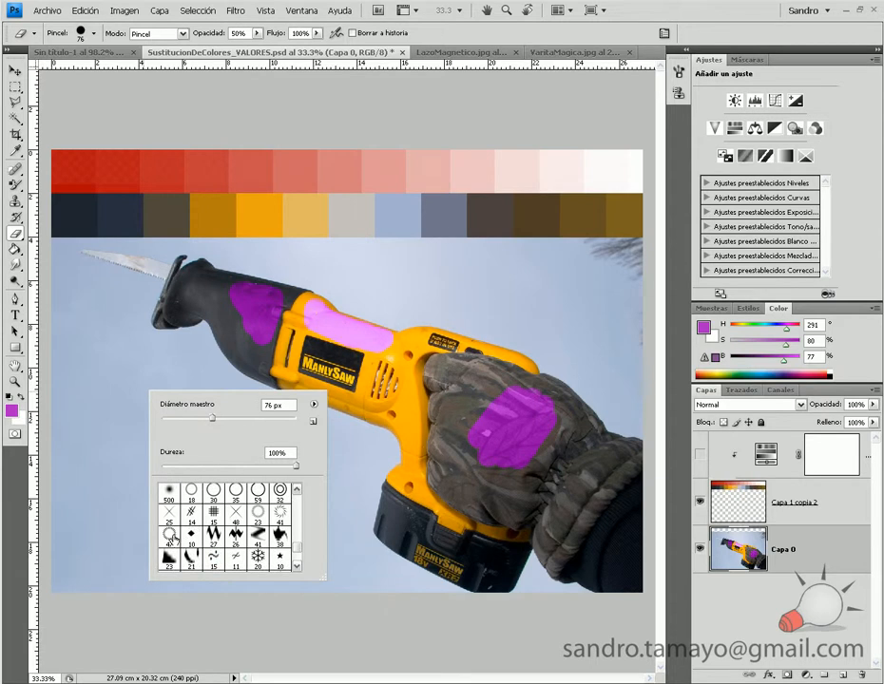
pyautogui.click(169, 533)
pyautogui.moveTo(192, 419); pyautogui.dragTo(254, 427)
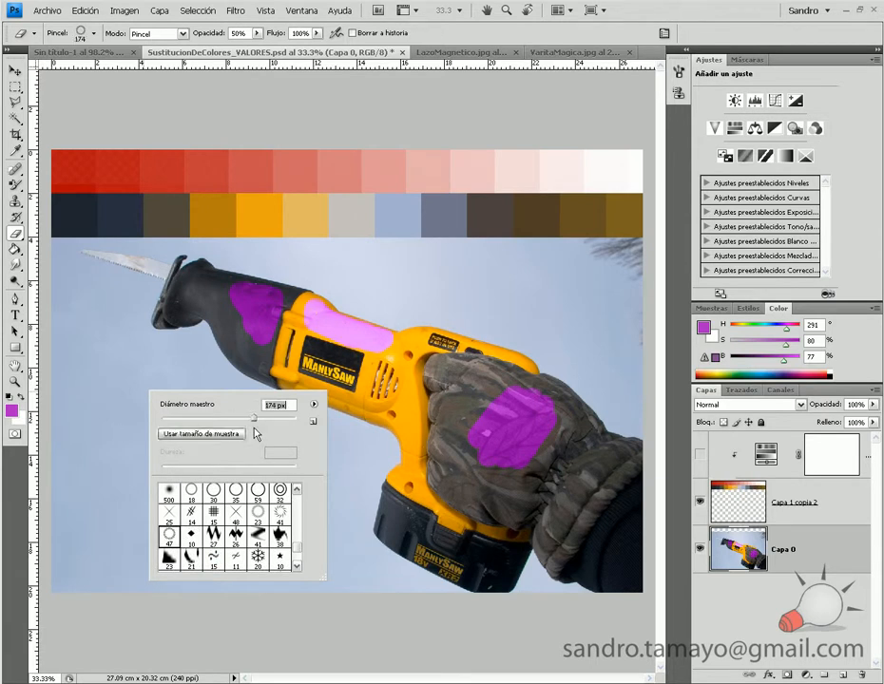
pyautogui.click(329, 366)
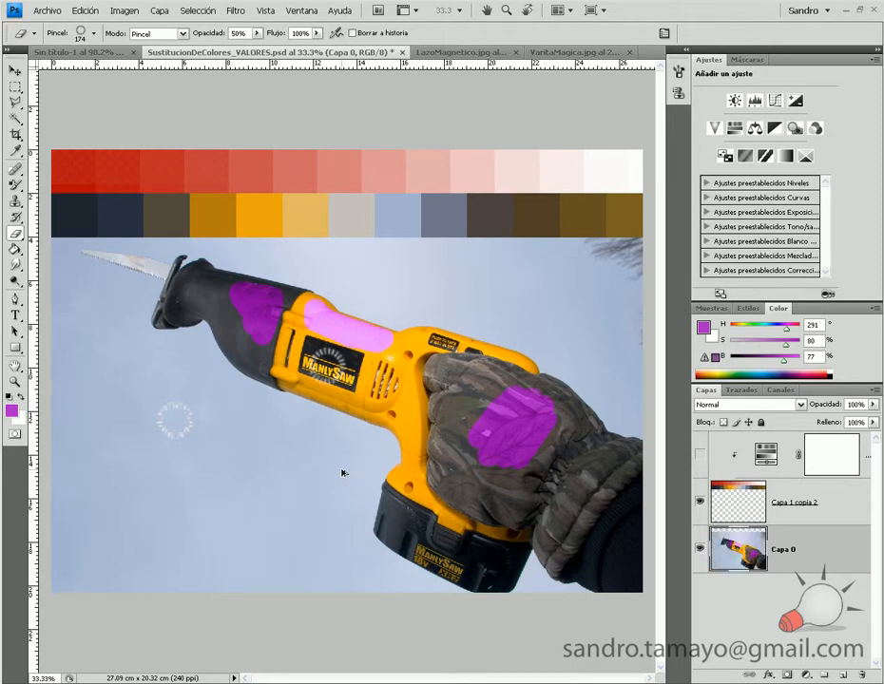
pyautogui.hotkey('ctrl', 'z')
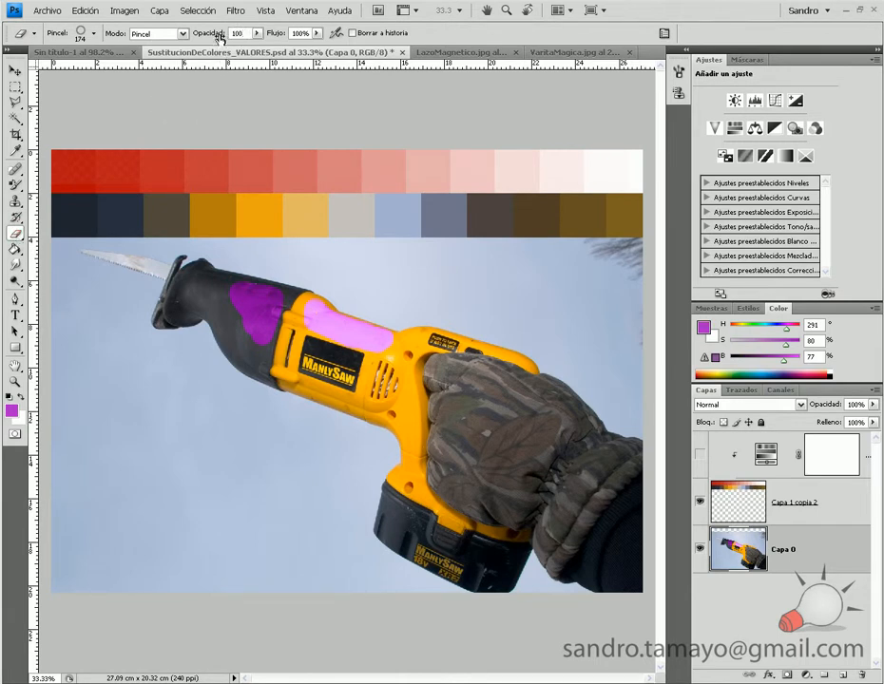
# Give the Eraser 100% opacity and a soft round tip of 61 px with 0% hardness.
pyautogui.rightClick(147, 274)
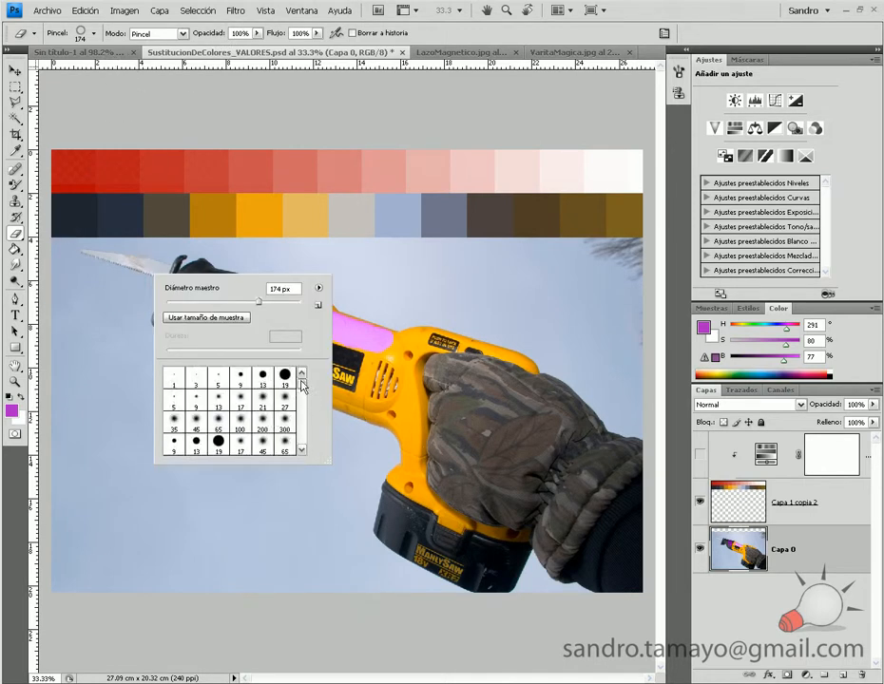
pyautogui.click(262, 400)
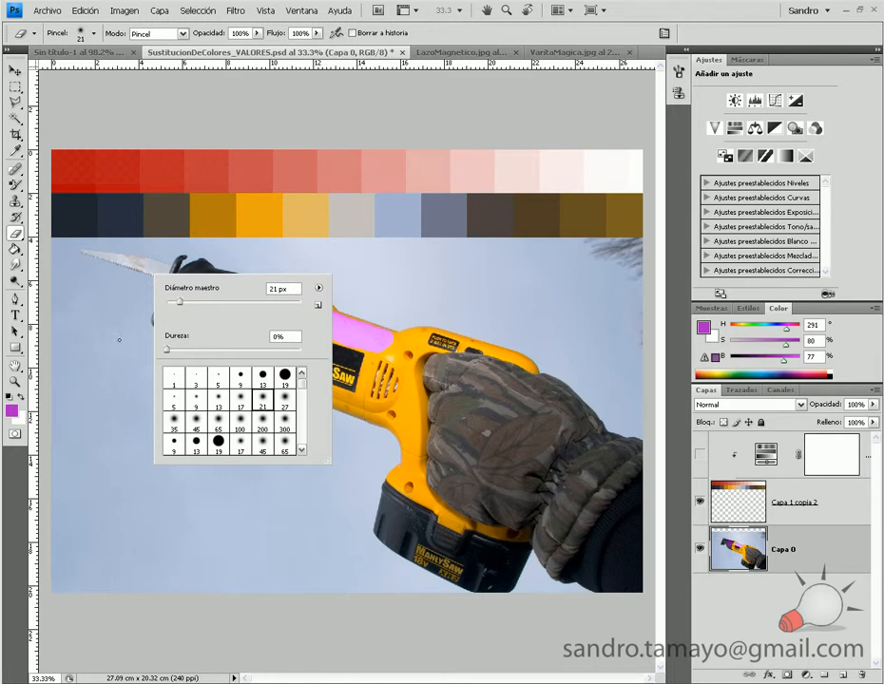
pyautogui.moveTo(179, 303); pyautogui.dragTo(191, 305)
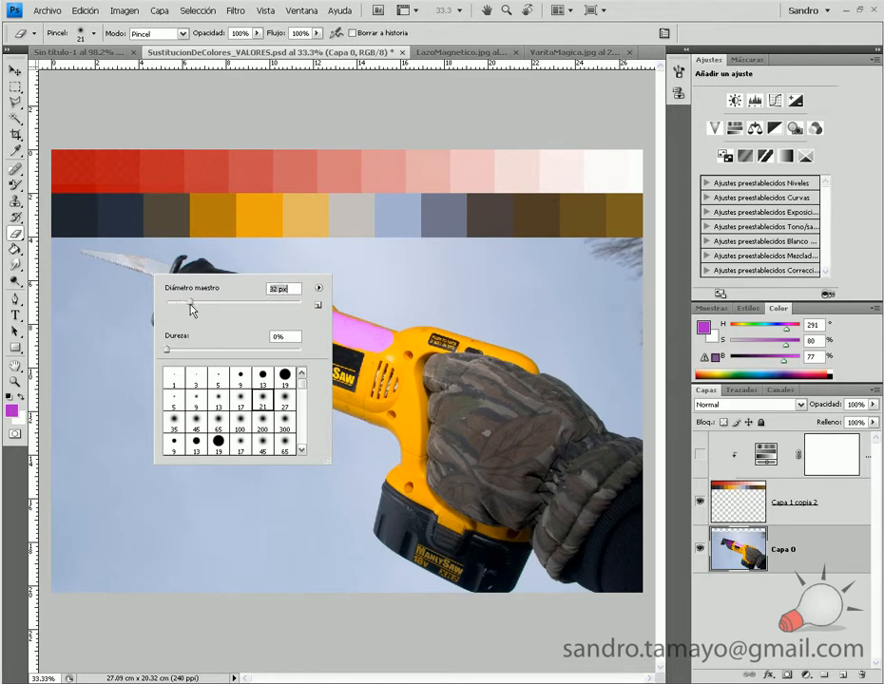
# Switch to the LazoMagnetico.jpg image, choose the standard Eraser and swap the colours to make purple the background colour.
pyautogui.click(14, 235)
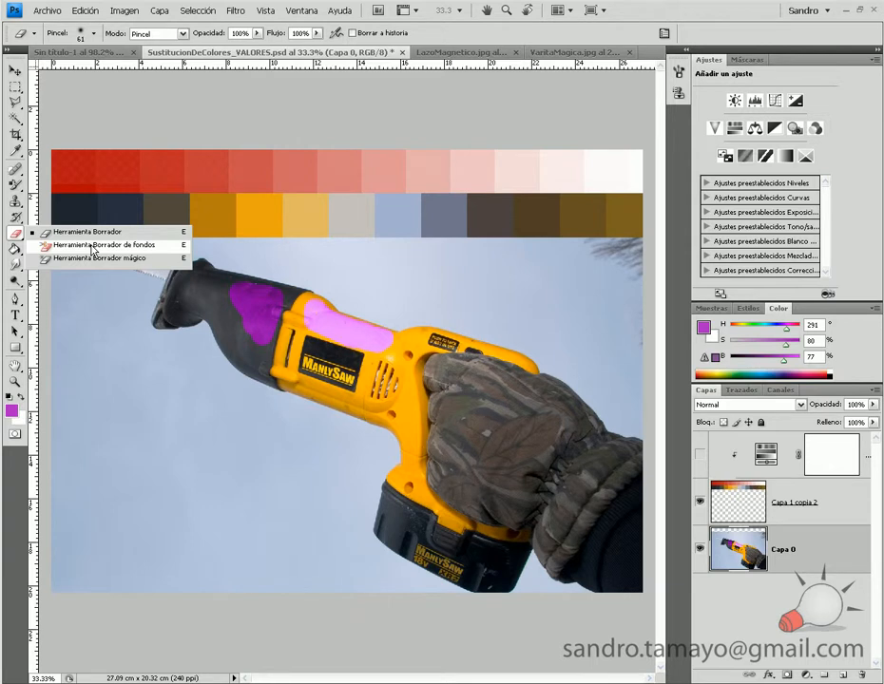
pyautogui.click(91, 246)
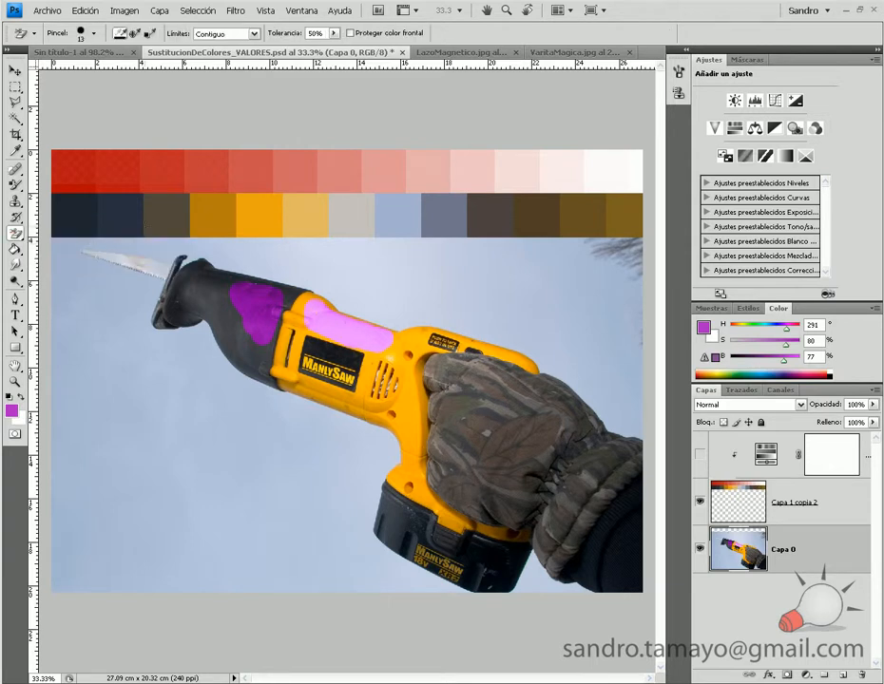
pyautogui.click(454, 54)
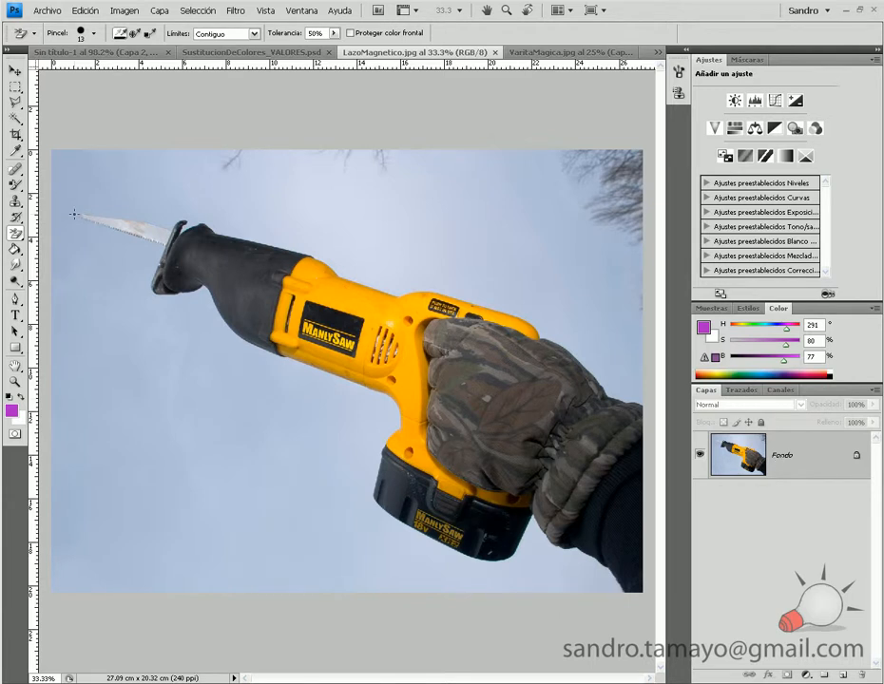
pyautogui.click(15, 232)
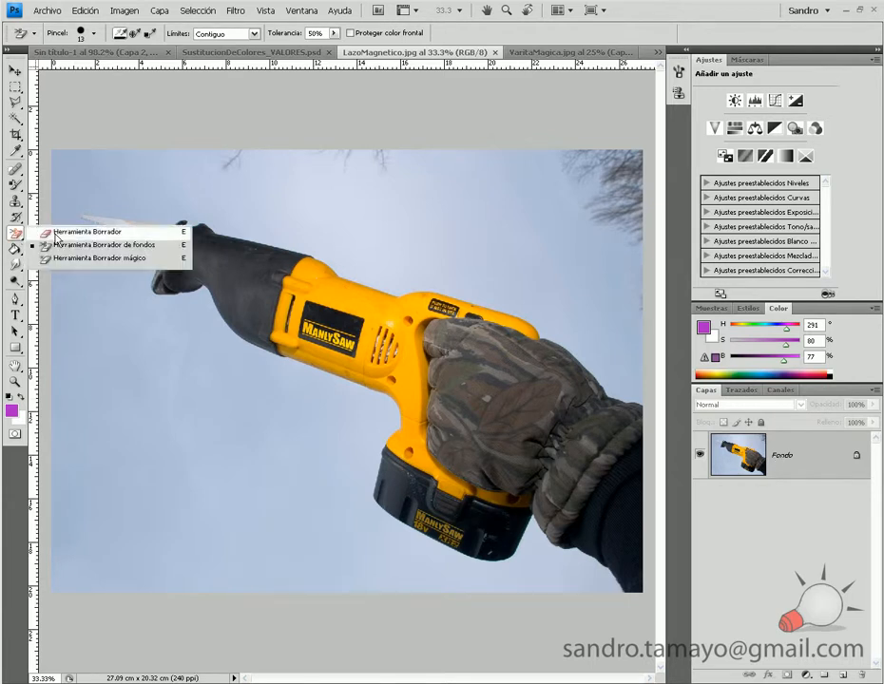
pyautogui.click(74, 234)
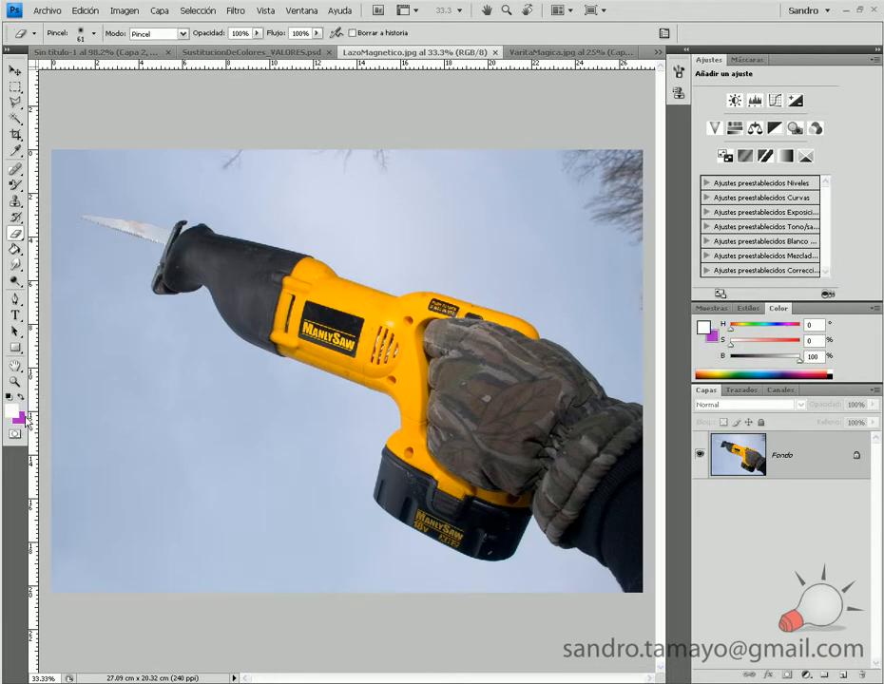
pyautogui.press('x')
# Erase several diagonal strokes in the sky below the saw on the locked Fondo layer.
pyautogui.moveTo(137, 335); pyautogui.dragTo(245, 469)
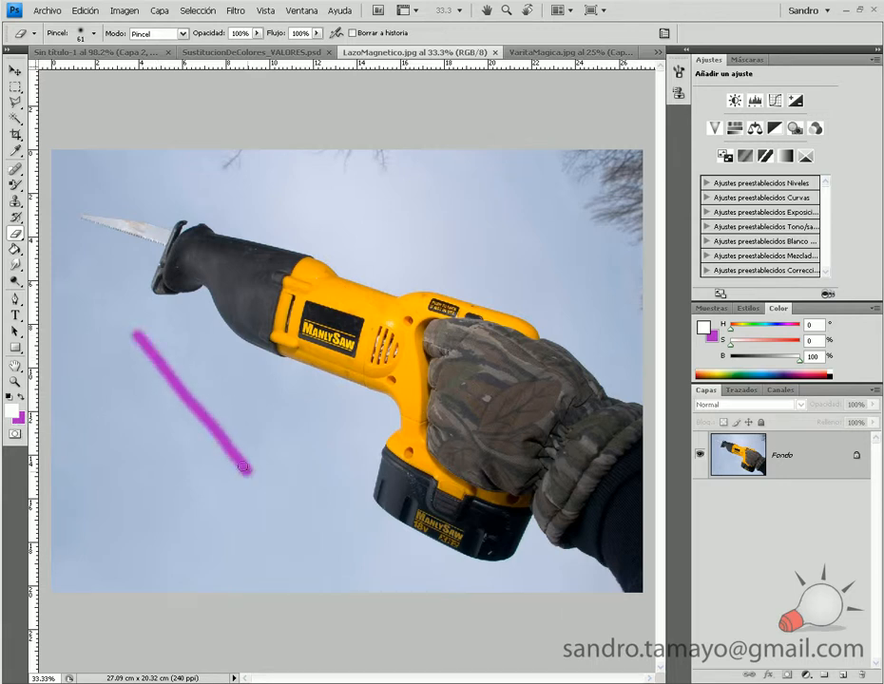
pyautogui.moveTo(137, 351); pyautogui.dragTo(215, 471)
pyautogui.moveTo(116, 383); pyautogui.dragTo(177, 463)
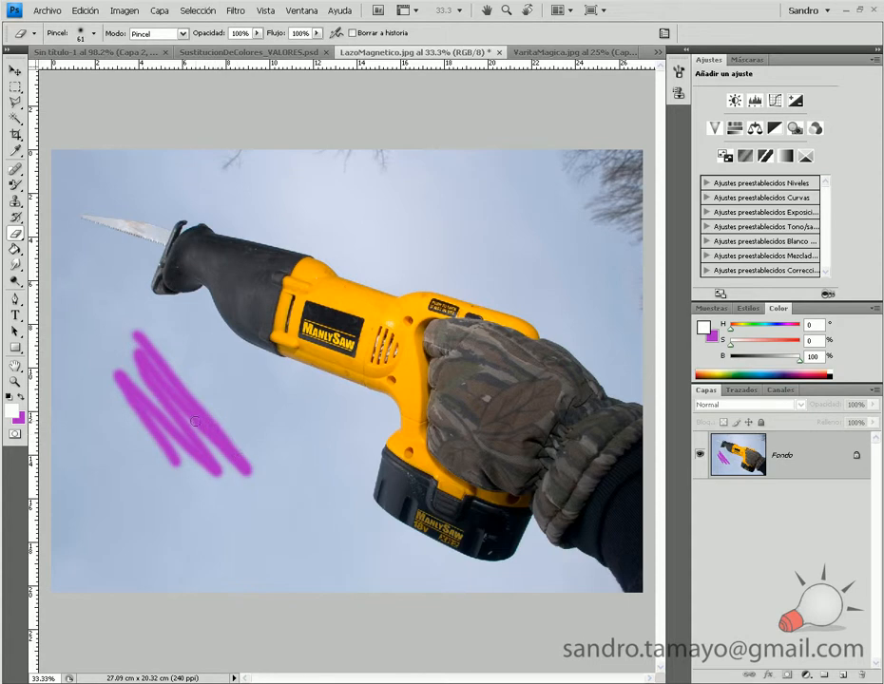
# Convert the Fondo background into the layer Capa 0 and erase a zigzag in the sky beneath the saw body.
pyautogui.doubleClick(782, 463)
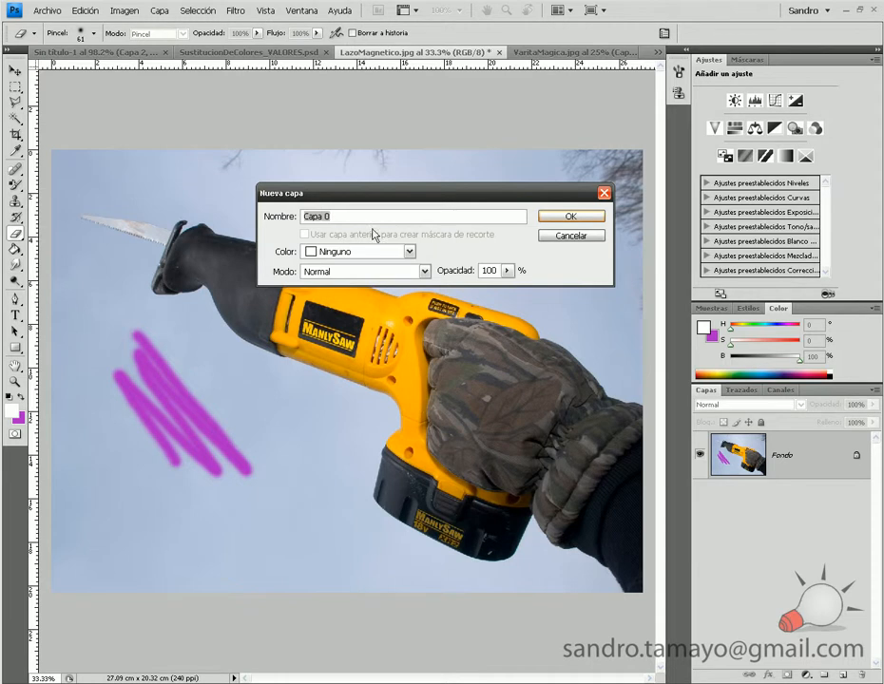
pyautogui.click(561, 218)
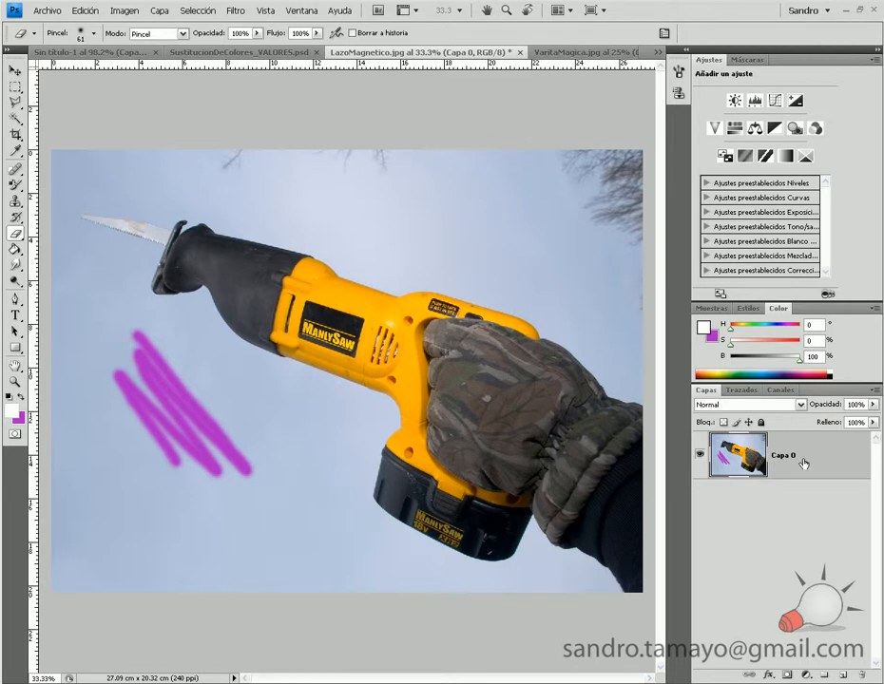
pyautogui.moveTo(203, 347)
pyautogui.mouseDown()
pyautogui.moveTo(293, 448)
pyautogui.moveTo(254, 378)
pyautogui.moveTo(324, 433)
pyautogui.moveTo(285, 376)
pyautogui.moveTo(336, 408)
pyautogui.mouseUp()
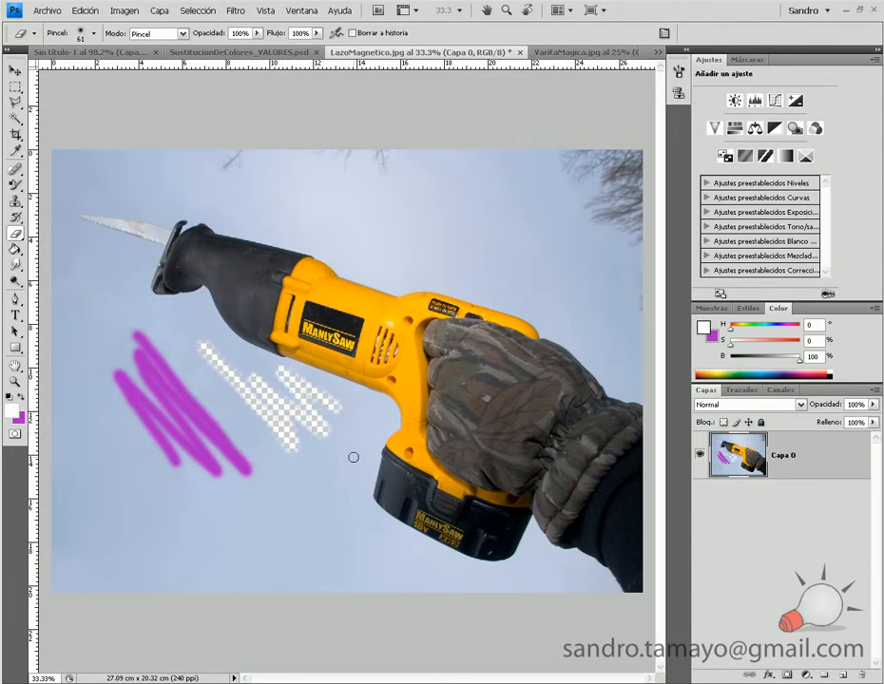
# Undo the zigzag, the layer conversion and the purple strokes on the photo.
pyautogui.hotkey('ctrl', 'alt', 'z')
pyautogui.hotkey('ctrl', 'alt', 'z')
pyautogui.hotkey('ctrl', 'alt', 'z')
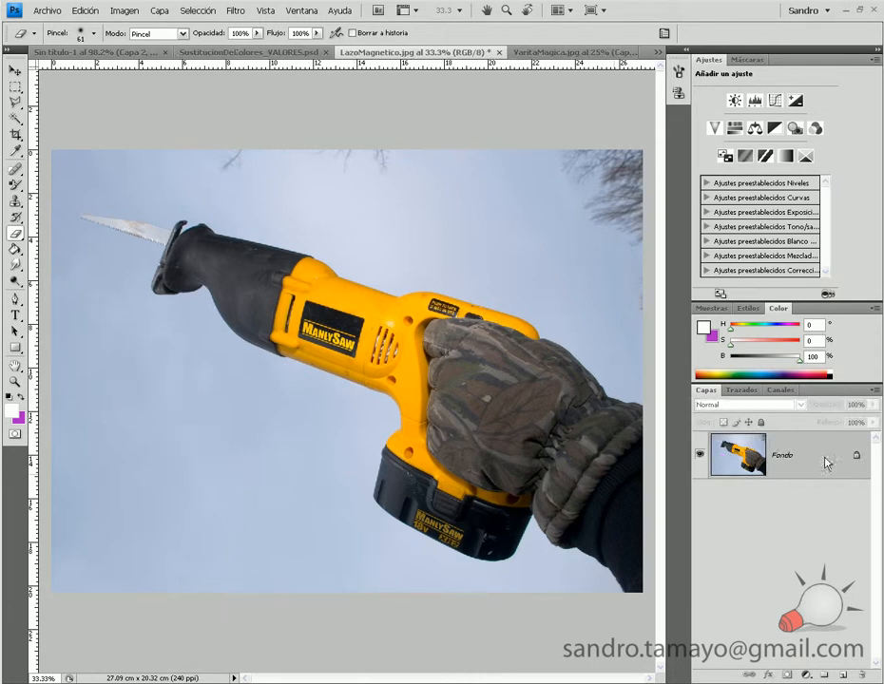
# Erase a winding line in the sky using the Background Eraser at 58 px and 50% tolerance, and undo it.
pyautogui.click(15, 236)
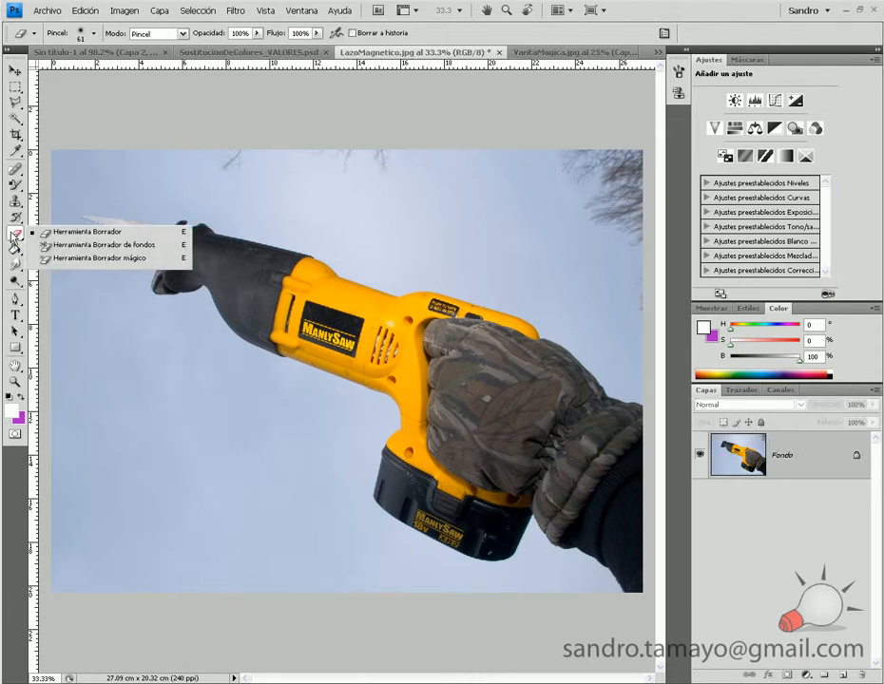
pyautogui.click(120, 246)
pyautogui.rightClick(120, 321)
pyautogui.moveTo(145, 344); pyautogui.dragTo(176, 344)
pyautogui.moveTo(105, 308)
pyautogui.mouseDown()
pyautogui.moveTo(104, 385)
pyautogui.moveTo(117, 389)
pyautogui.moveTo(141, 344)
pyautogui.moveTo(205, 394)
pyautogui.moveTo(191, 425)
pyautogui.moveTo(139, 420)
pyautogui.moveTo(148, 456)
pyautogui.moveTo(200, 462)
pyautogui.mouseUp()
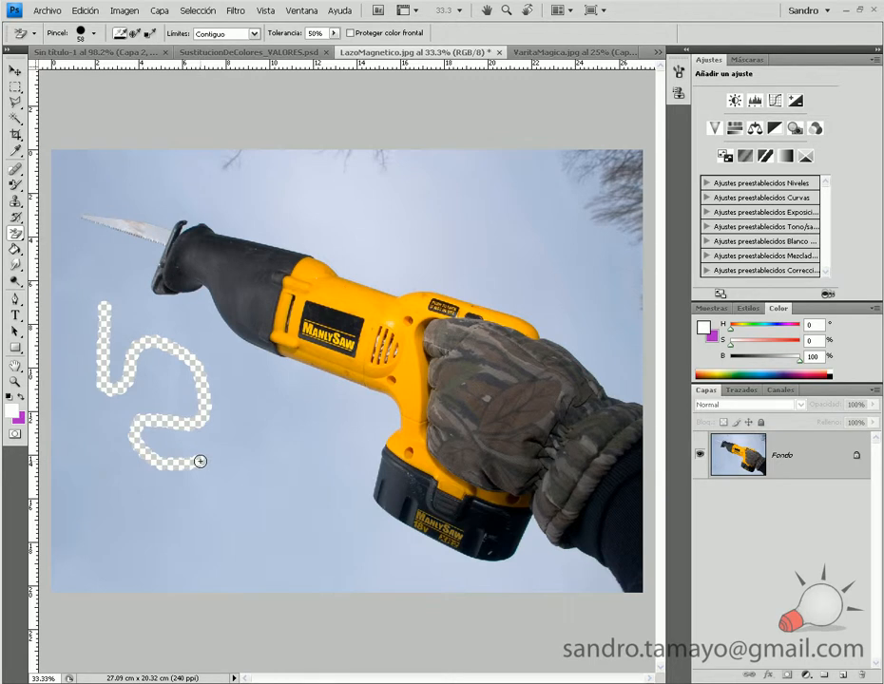
pyautogui.moveTo(199, 462)
pyautogui.mouseDown()
pyautogui.moveTo(234, 453)
pyautogui.moveTo(244, 465)
pyautogui.moveTo(232, 481)
pyautogui.moveTo(188, 489)
pyautogui.moveTo(126, 472)
pyautogui.mouseUp()
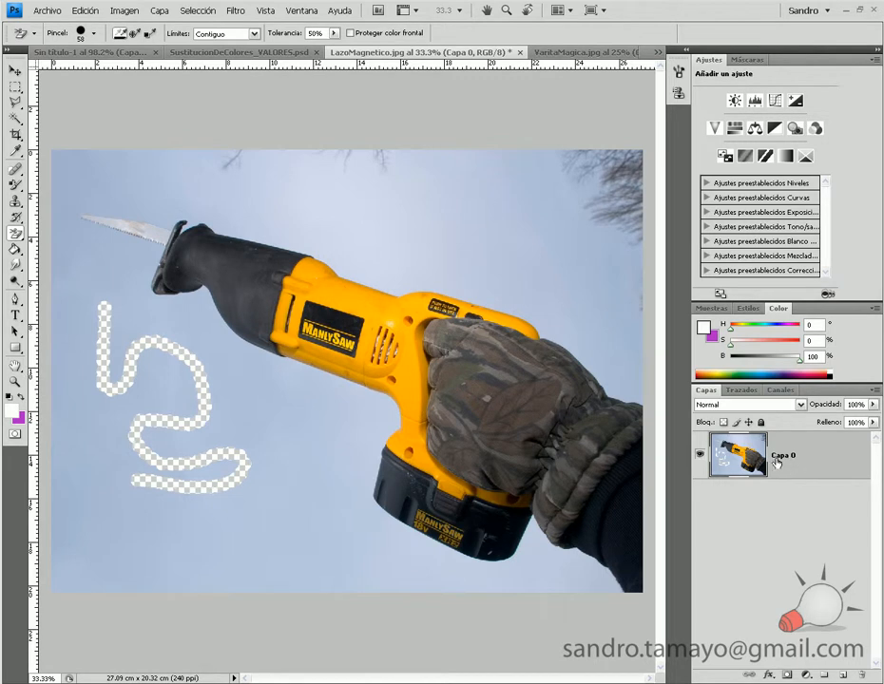
pyautogui.hotkey('ctrl', 'z')
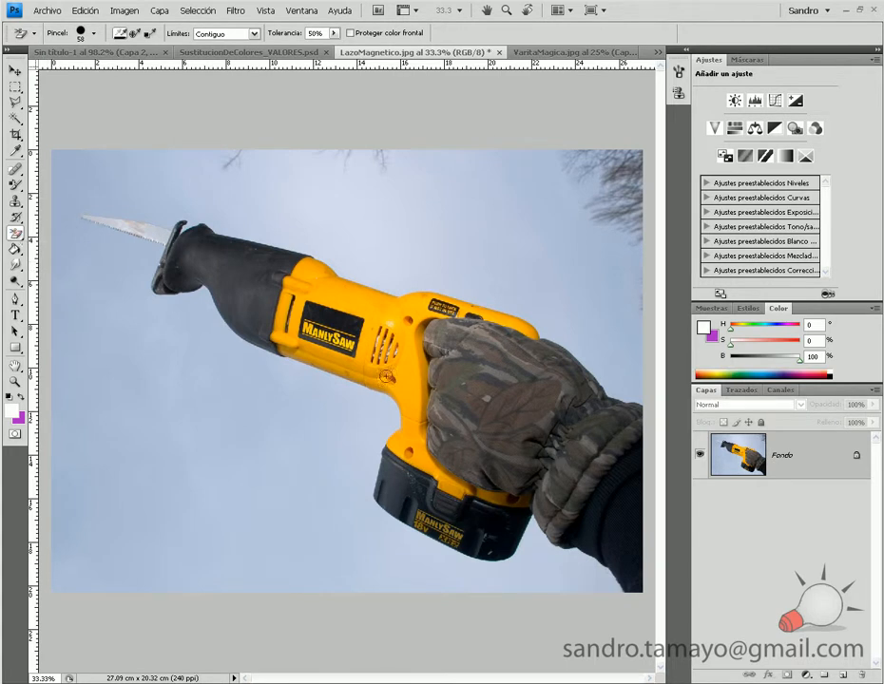
# Convert the locked Fondo background into a regular layer named Capa 0.
pyautogui.doubleClick(773, 456)
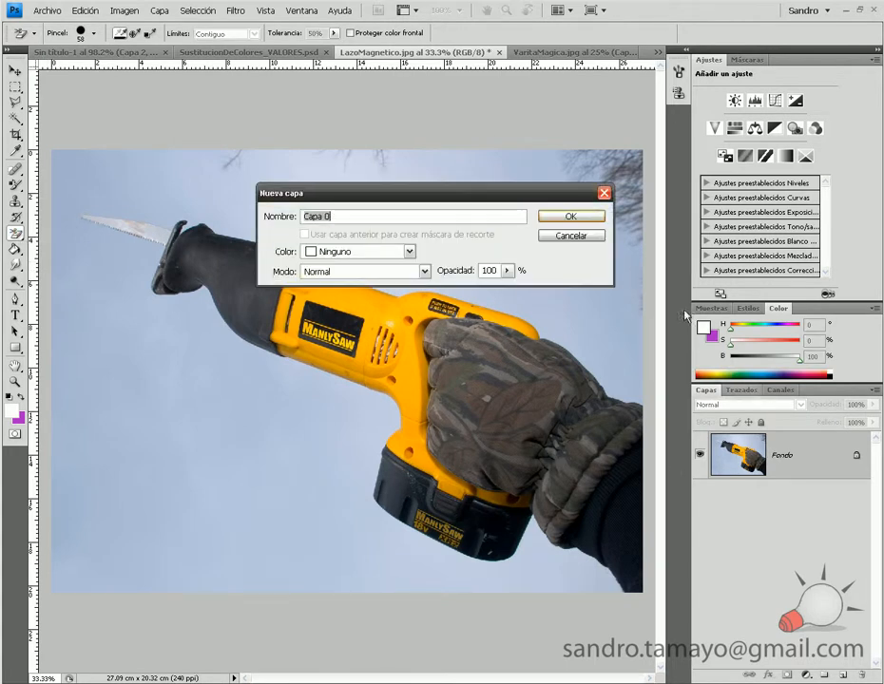
pyautogui.click(568, 220)
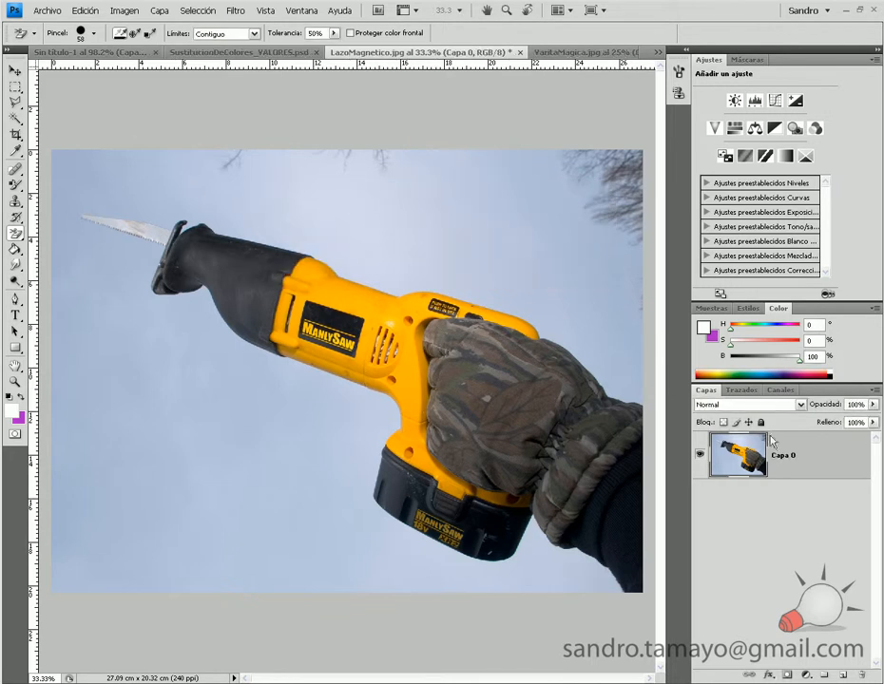
pyautogui.click(16, 234)
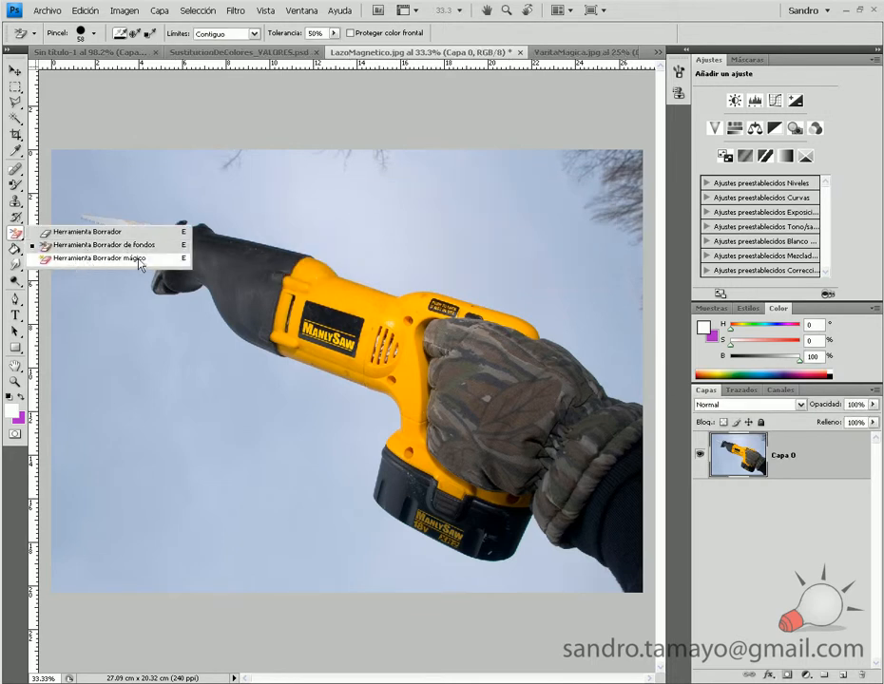
pyautogui.click(83, 230)
pyautogui.click(16, 121)
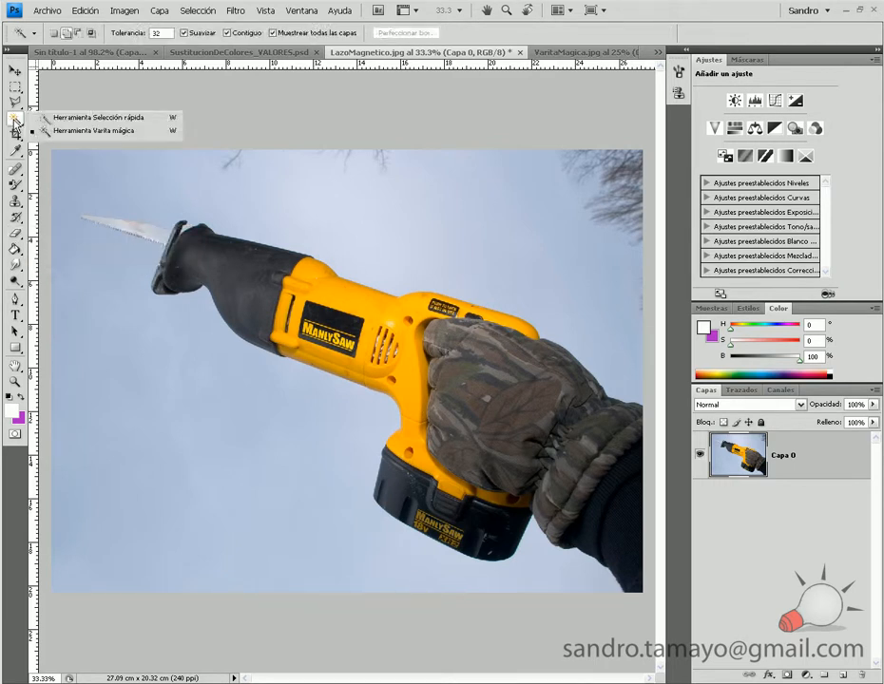
pyautogui.click(16, 121)
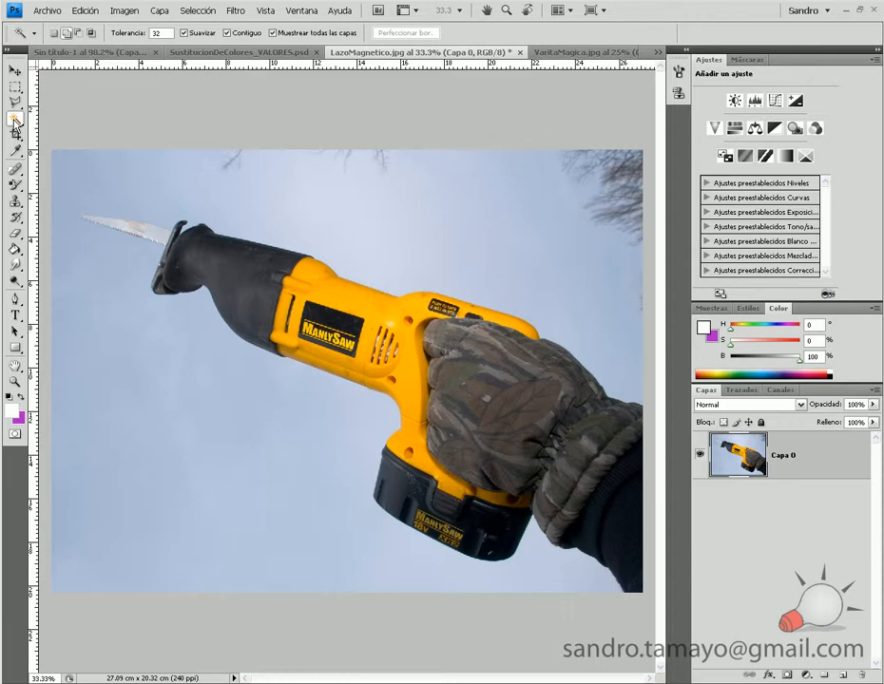
pyautogui.click(16, 235)
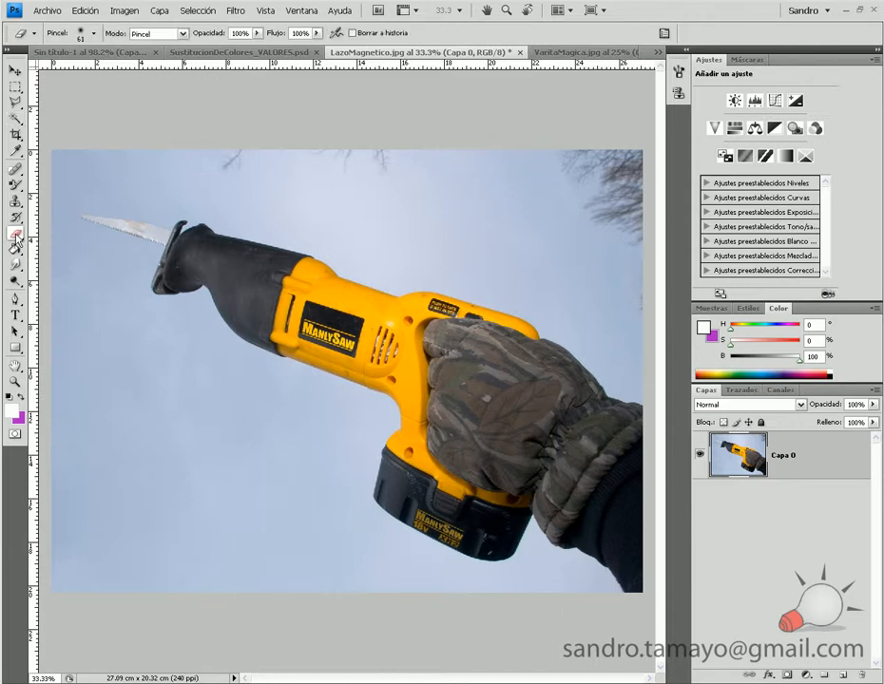
pyautogui.click(198, 350)
# Erase the sky around the saw using the Magic Eraser at tolerance 32, and undo it.
pyautogui.click(15, 235)
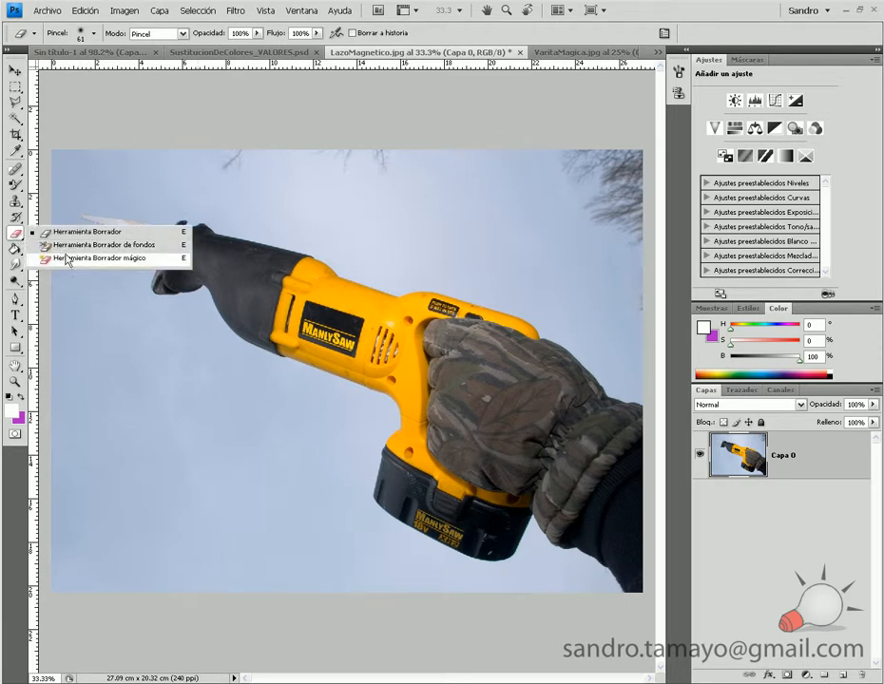
pyautogui.click(66, 258)
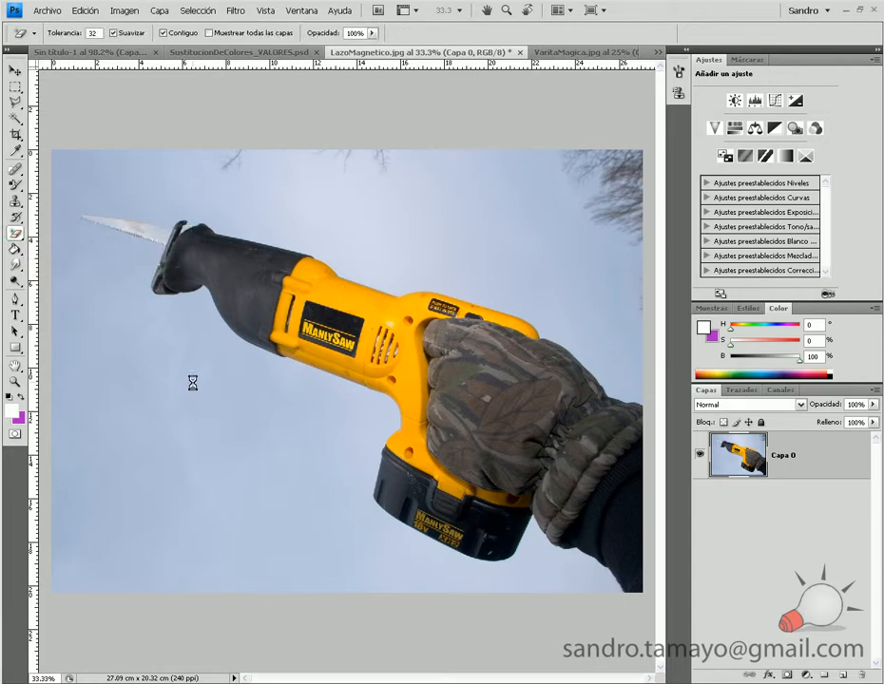
pyautogui.click(192, 384)
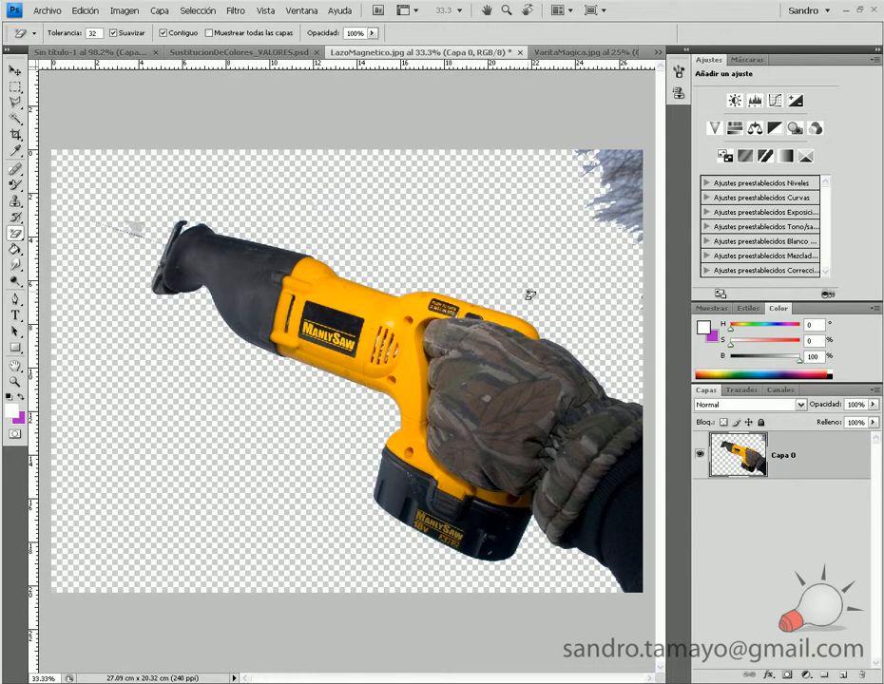
pyautogui.hotkey('ctrl', 'z')
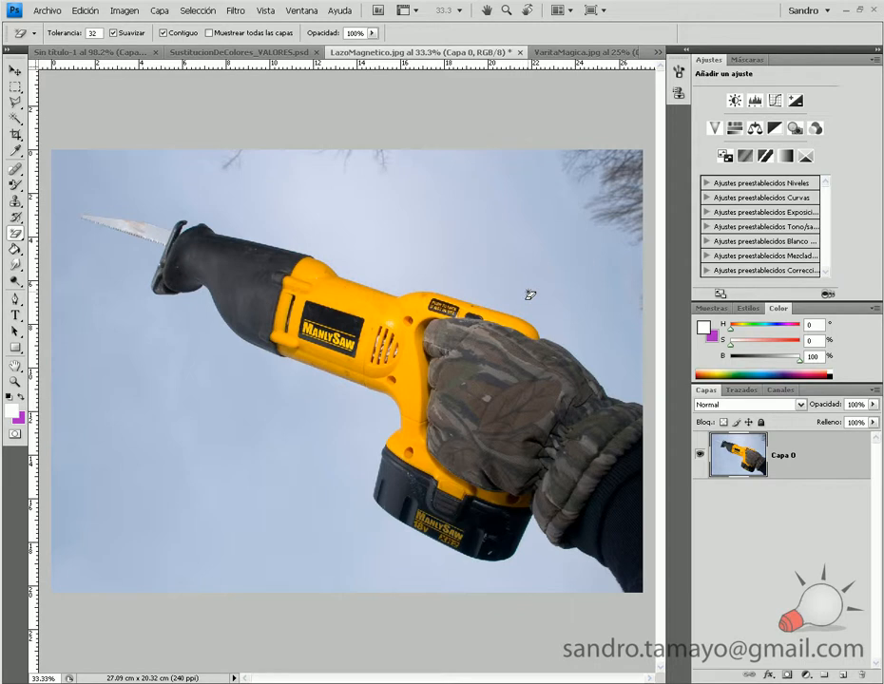
# Erase the yellow areas of the saw's casing with the Magic Eraser, and close the LazoMagnetico.jpg document.
pyautogui.click(346, 296)
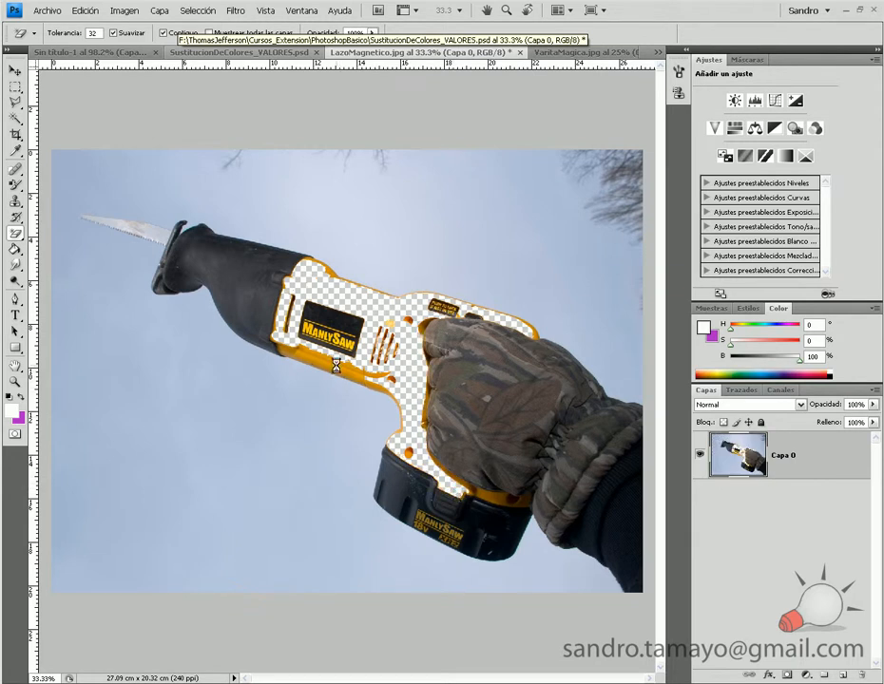
pyautogui.click(363, 384)
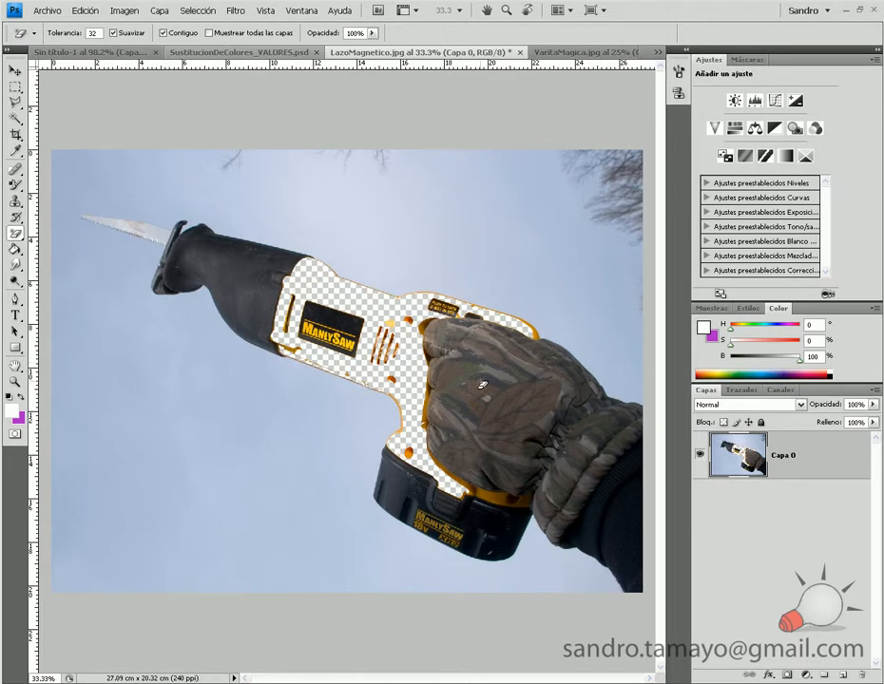
pyautogui.click(520, 52)
pyautogui.click(476, 264)
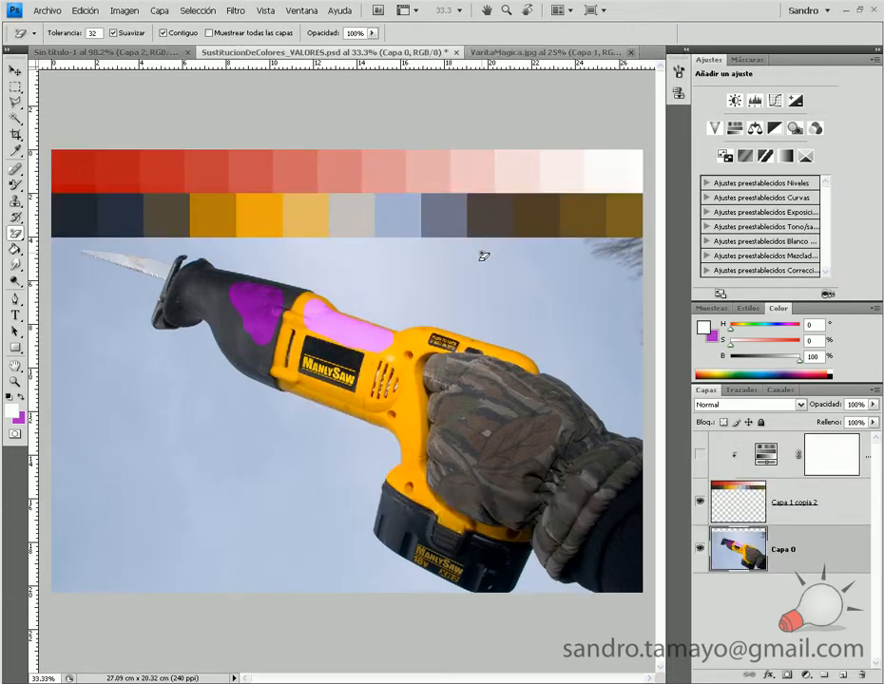
# In the Sin título-1 document, pick a green foreground colour (H 144, S 100, B 62), fill Capa 2 with the Paint Bucket, and undo the fill.
pyautogui.click(47, 53)
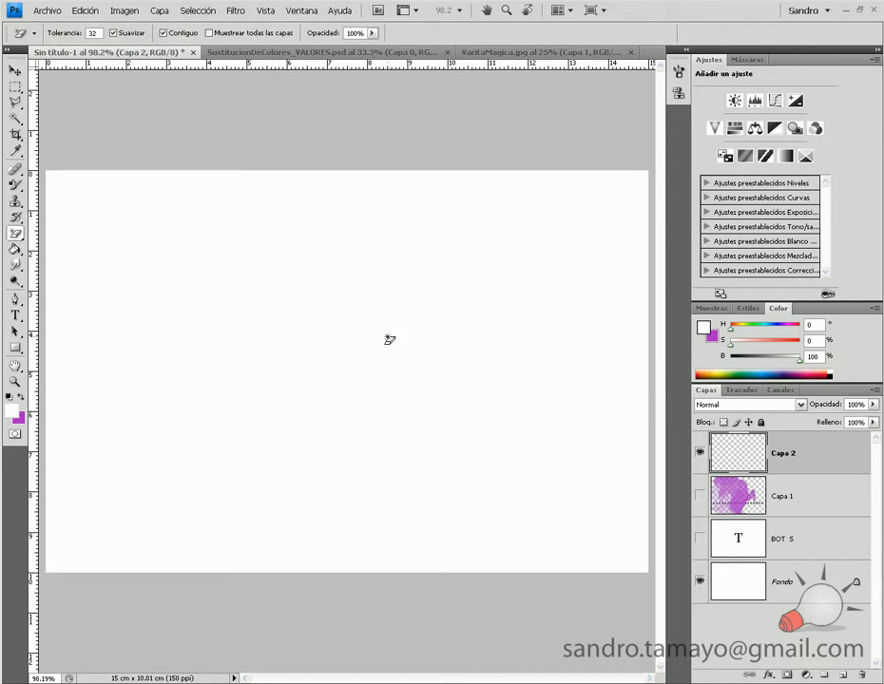
pyautogui.click(16, 249)
pyautogui.click(86, 268)
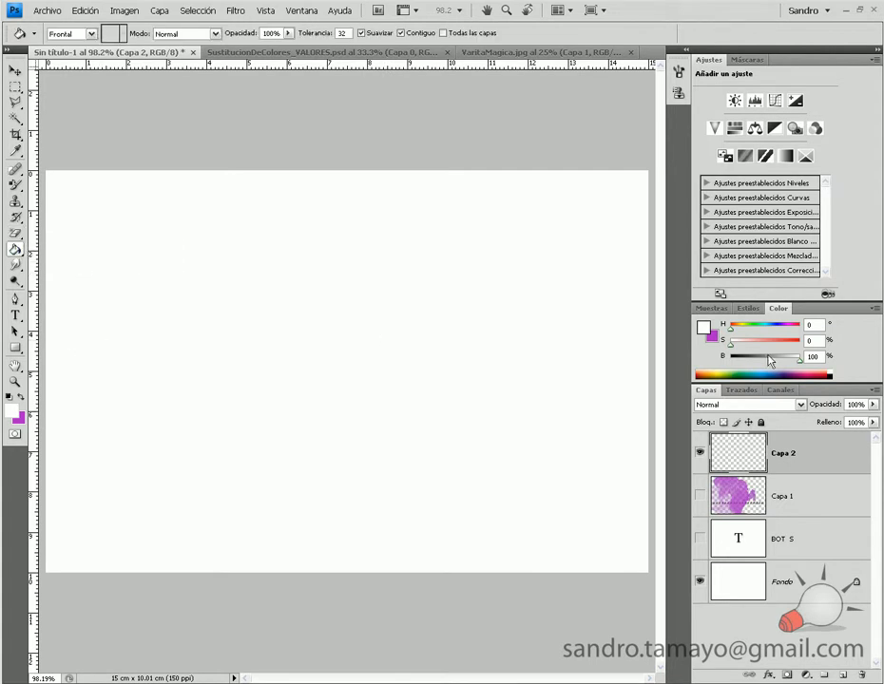
pyautogui.click(745, 376)
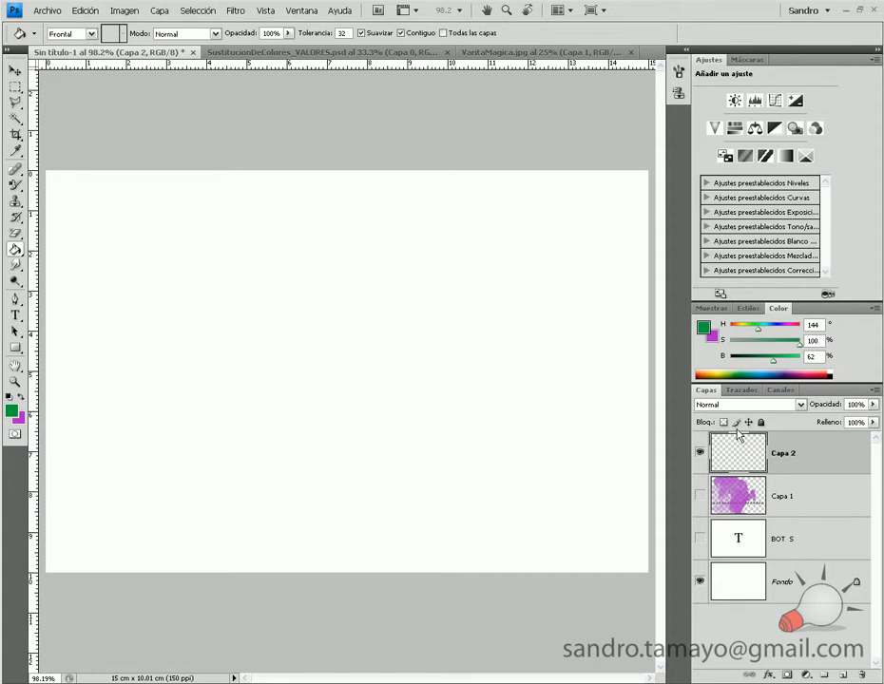
pyautogui.click(293, 295)
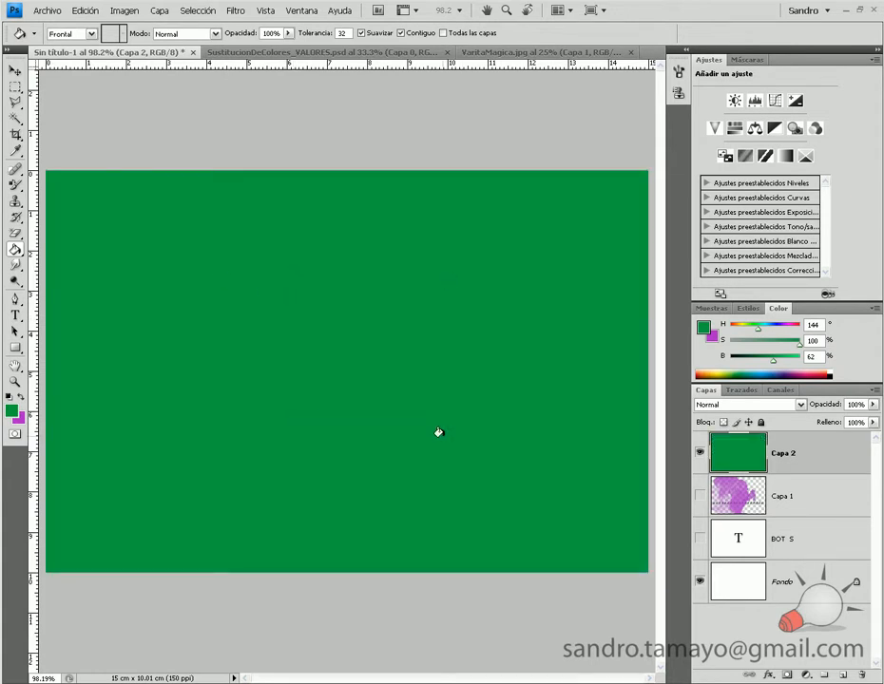
pyautogui.hotkey('ctrl', 'z')
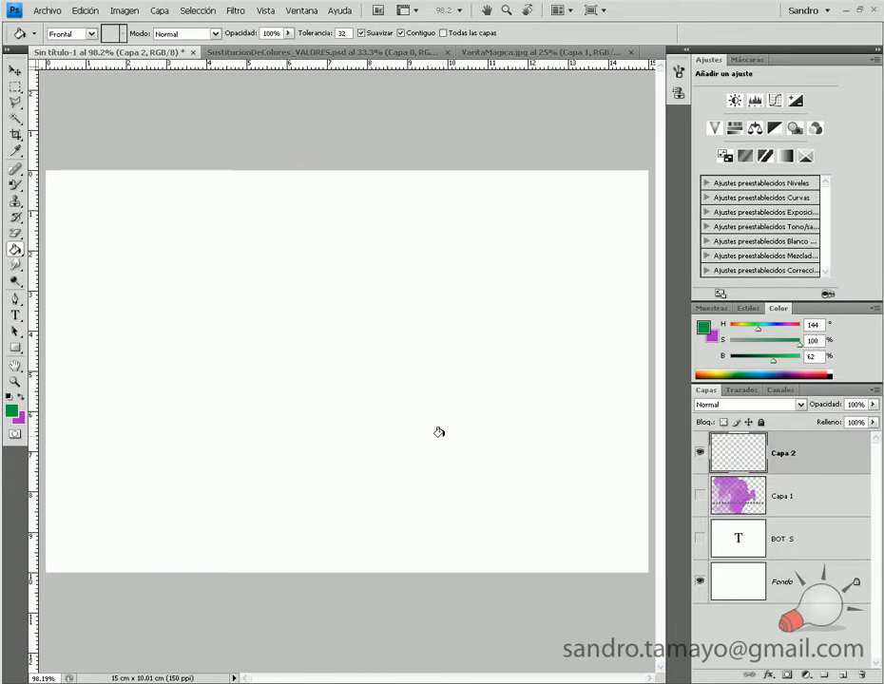
# Select a rectangle of about 3.7 by 5.5 cm near the canvas centre, fill it with green on Capa 2 and deselect it.
pyautogui.click(15, 87)
pyautogui.moveTo(254, 258); pyautogui.dragTo(317, 394)
pyautogui.moveTo(409, 473); pyautogui.dragTo(429, 483)
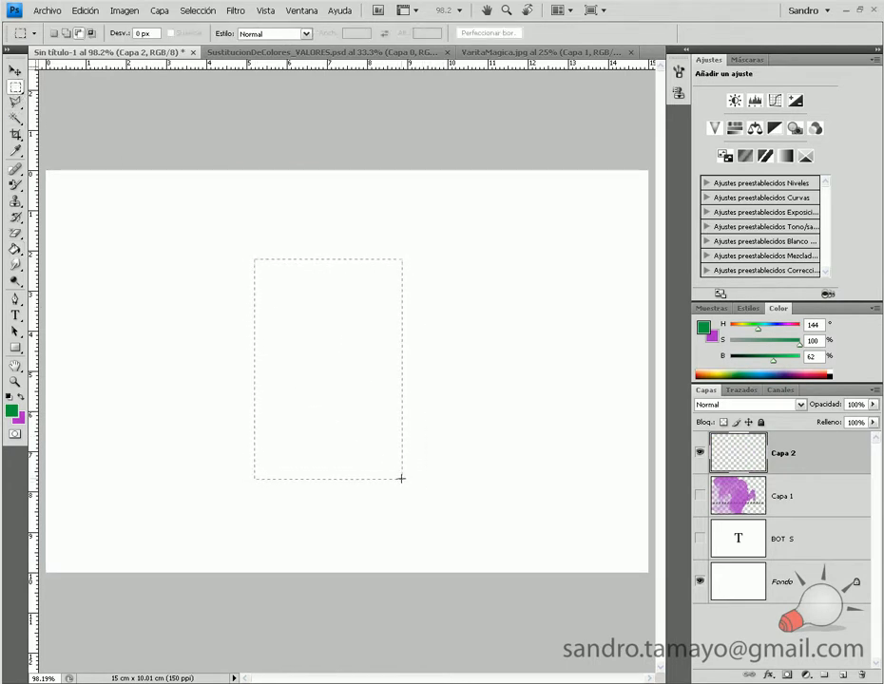
pyautogui.click(16, 249)
pyautogui.click(314, 299)
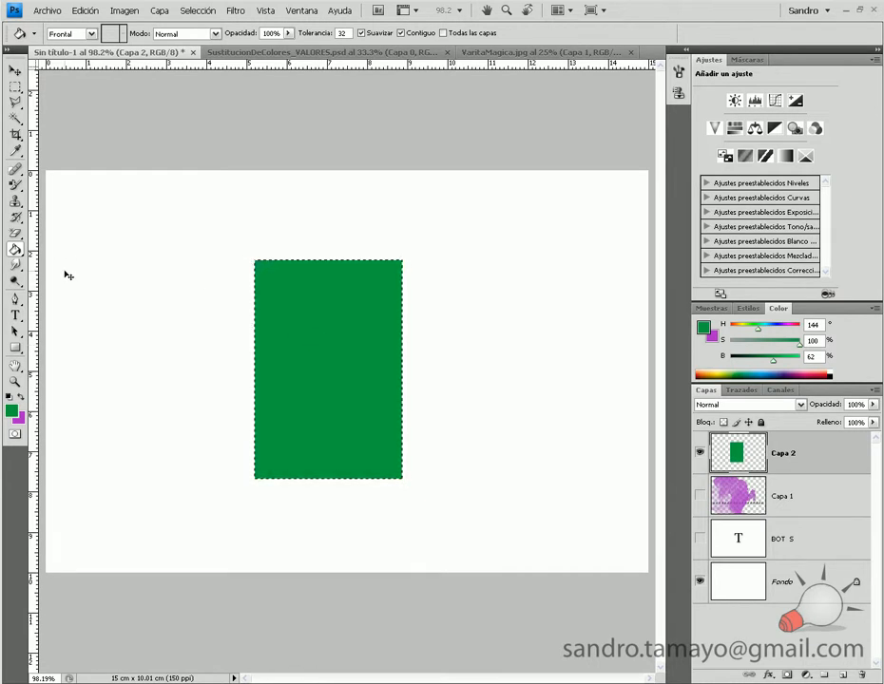
pyautogui.hotkey('ctrl', 'd')
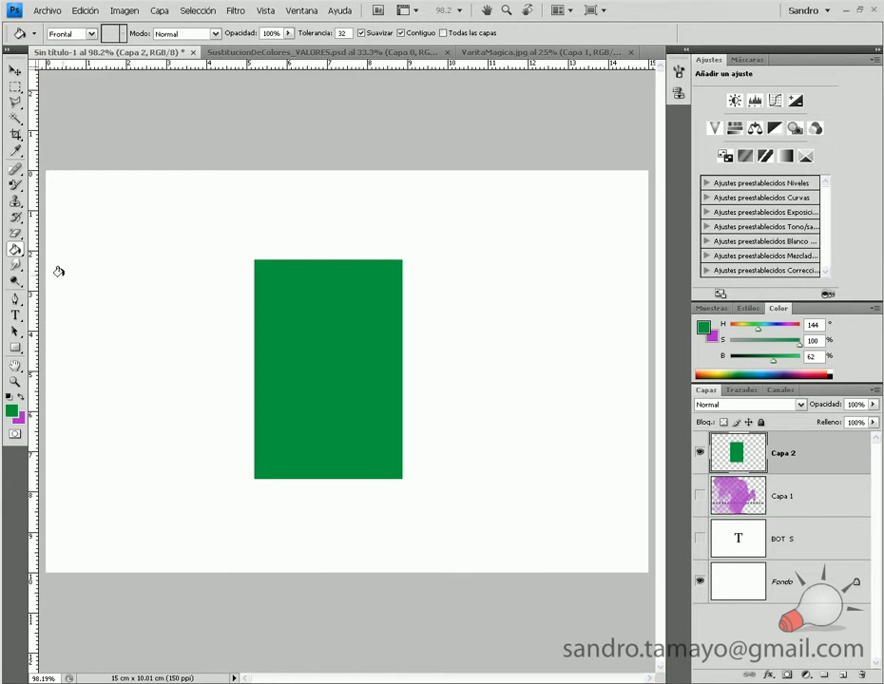
# Set the Paint Bucket to fill with Motivo using the blue bubble pattern, fill the area around the green rectangle, and undo that fill.
pyautogui.click(15, 250)
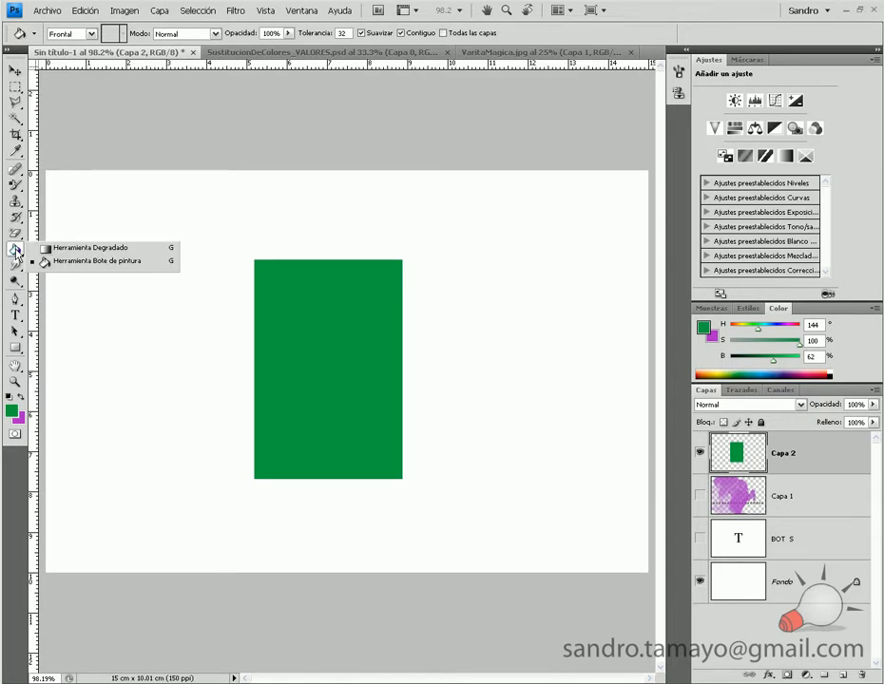
pyautogui.click(138, 271)
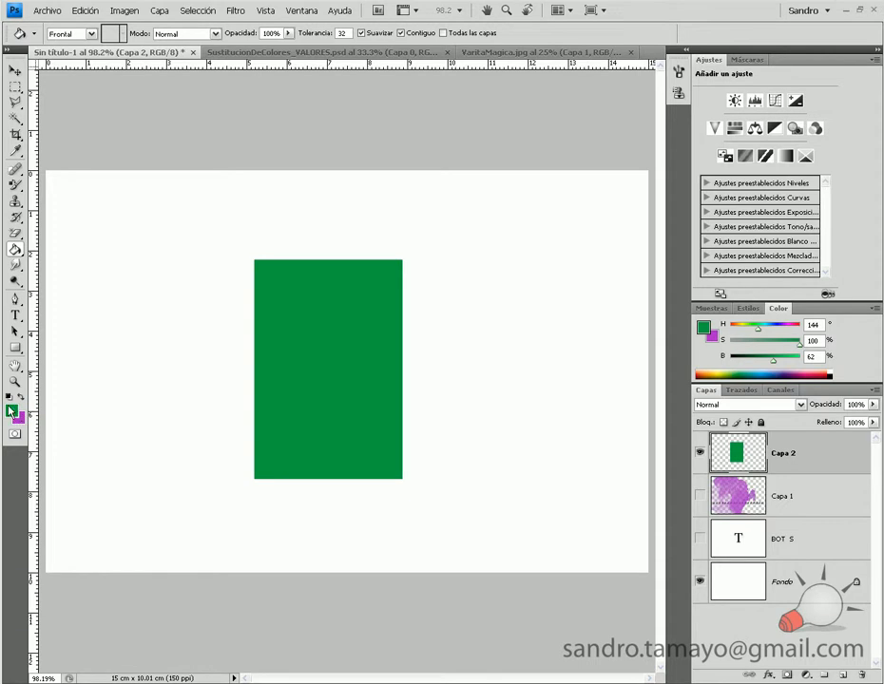
pyautogui.click(91, 35)
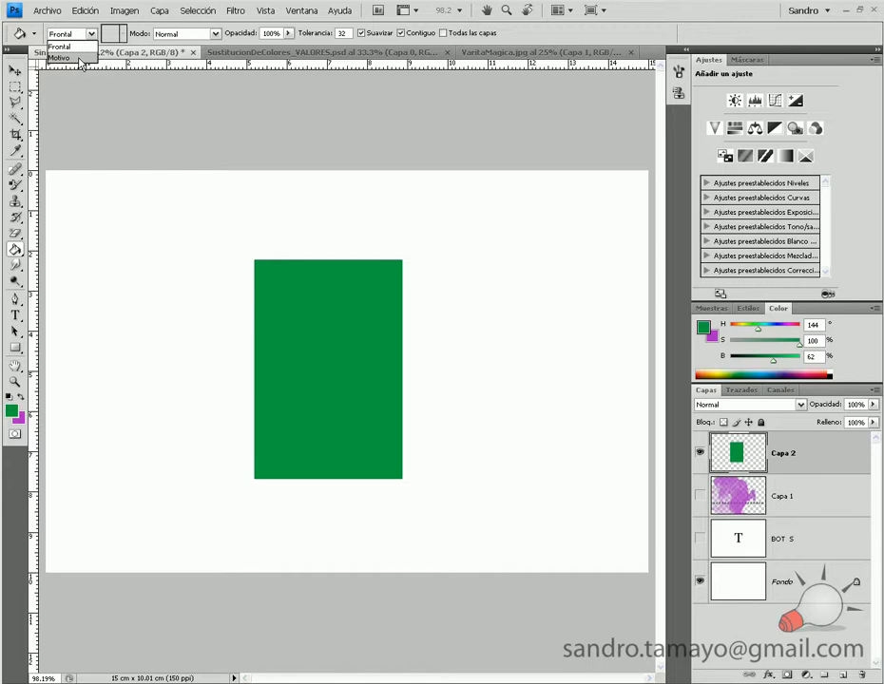
pyautogui.click(80, 59)
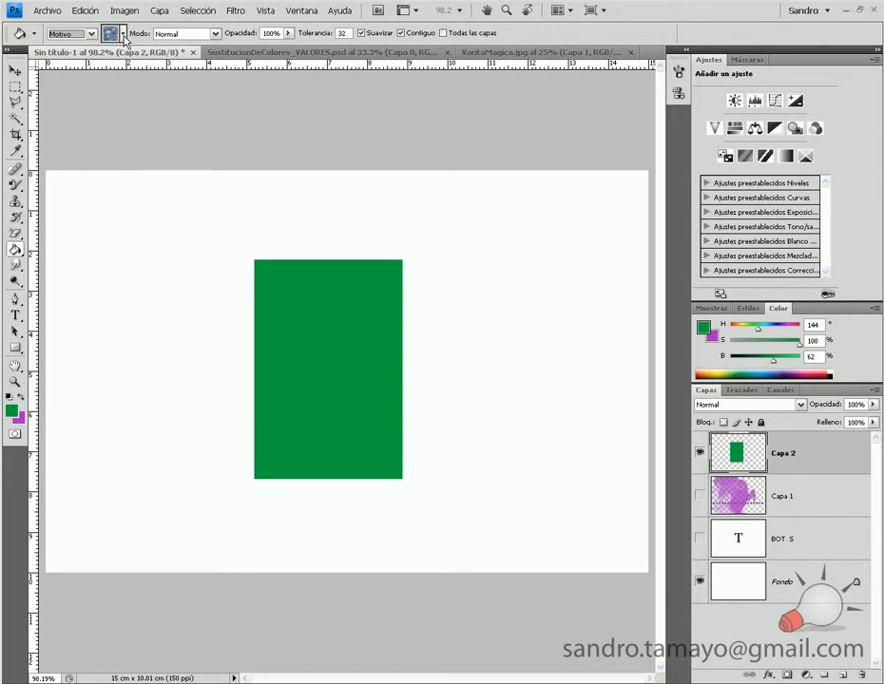
pyautogui.click(122, 35)
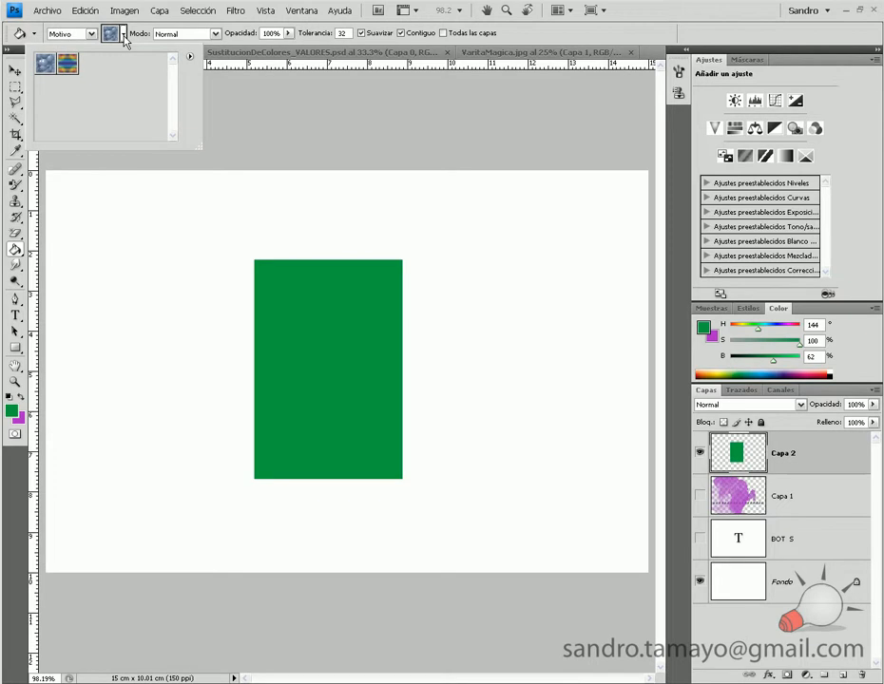
pyautogui.click(48, 67)
pyautogui.click(154, 228)
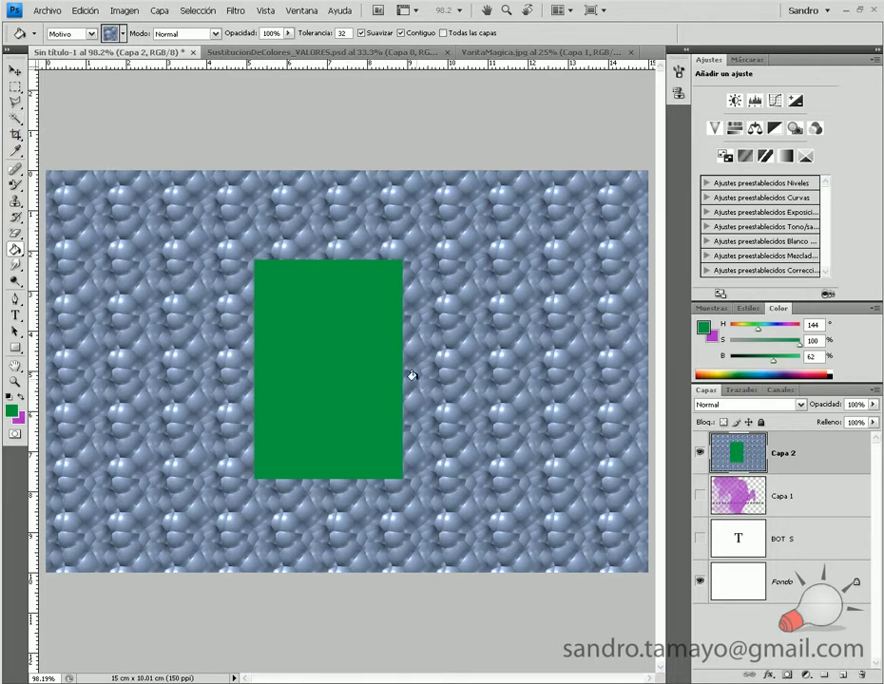
pyautogui.hotkey('ctrl', 'z')
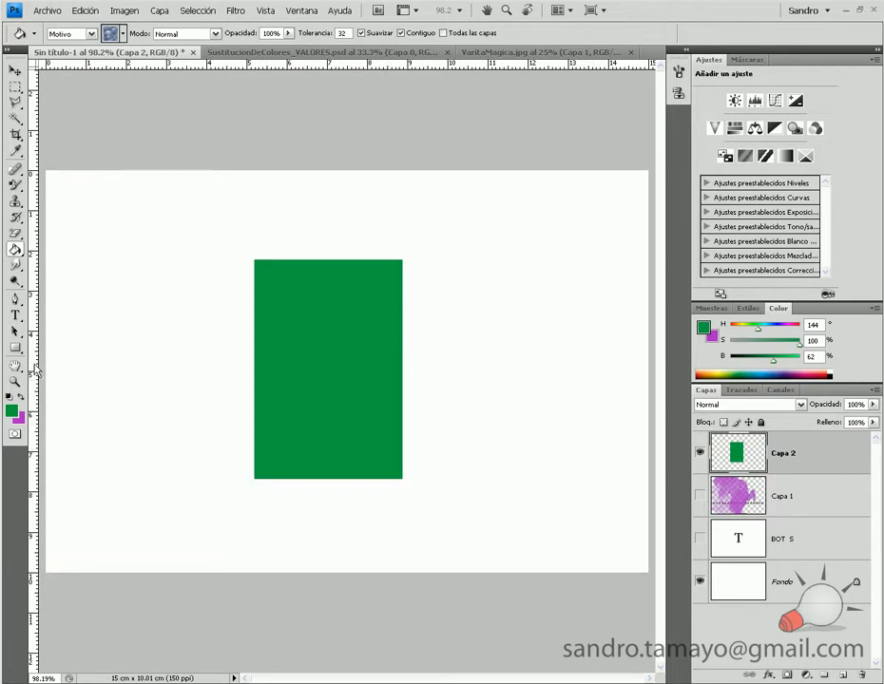
# Draw three straight green lines across the canvas behind the rectangle with the 8 px Pencil: two crossing diagonals and one nearly horizontal line.
pyautogui.press('b')
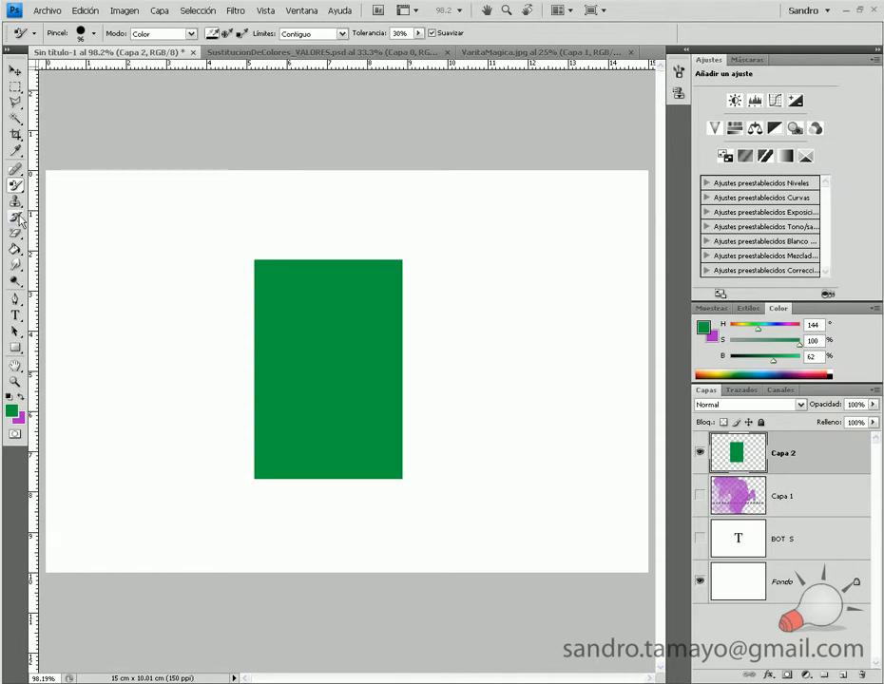
pyautogui.hotkey('shift', 'b')
pyautogui.hotkey('shift', 'b')
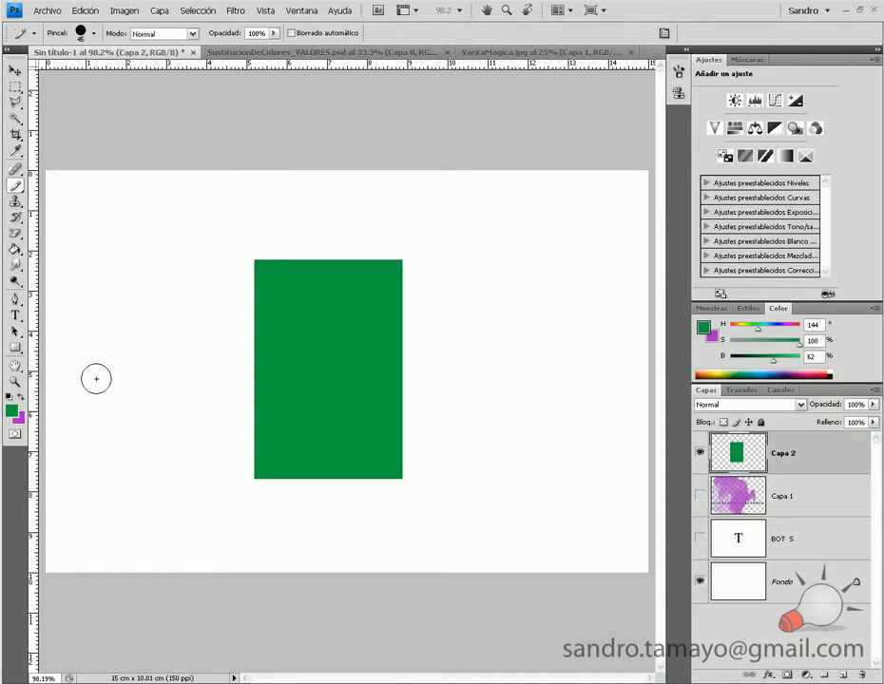
pyautogui.rightClick(136, 406)
pyautogui.moveTo(181, 424); pyautogui.dragTo(156, 425)
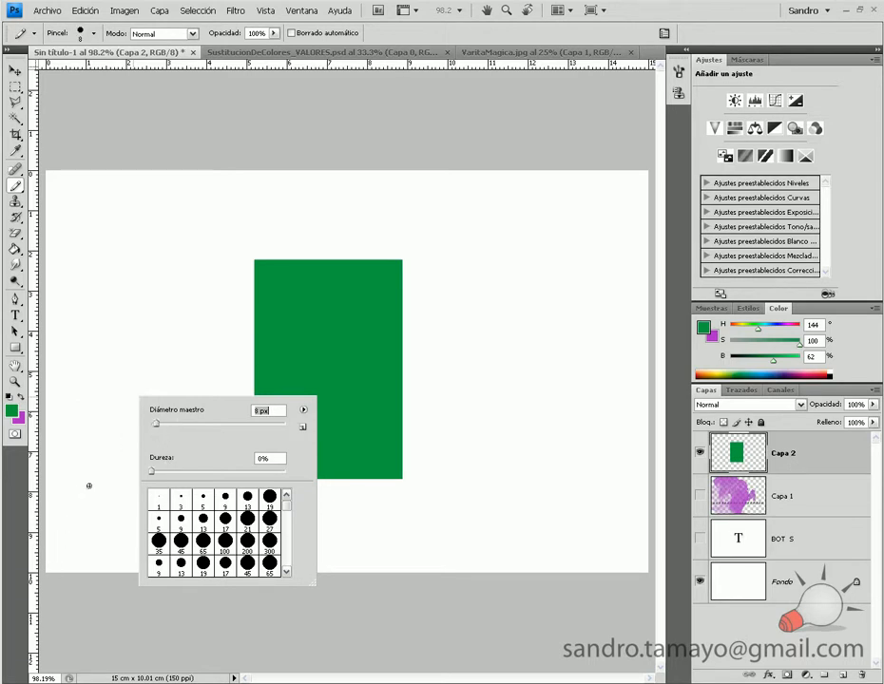
pyautogui.click(44, 576)
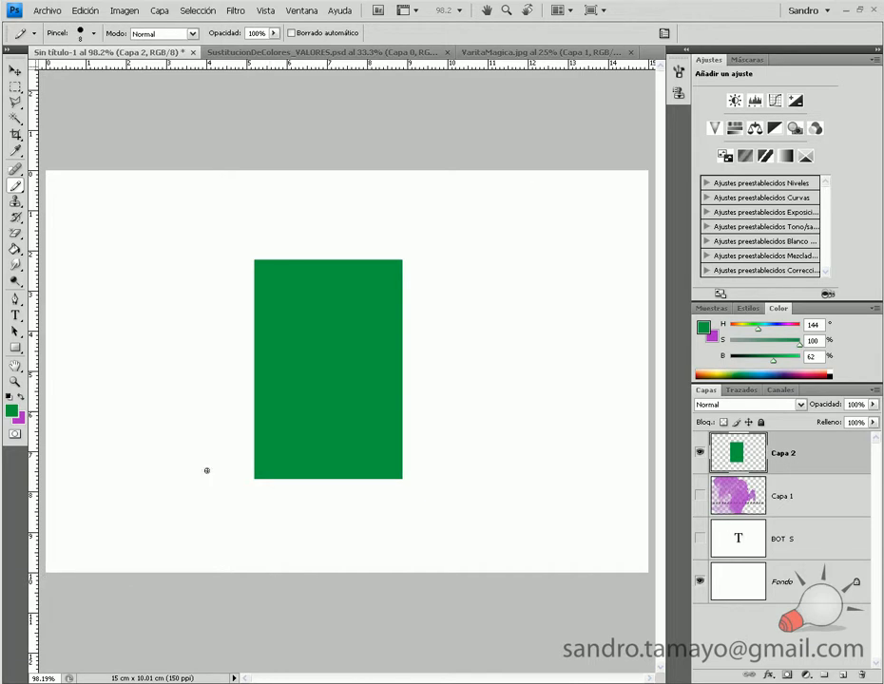
pyautogui.keyDown('shift'); pyautogui.click(542, 158); pyautogui.keyUp('shift')
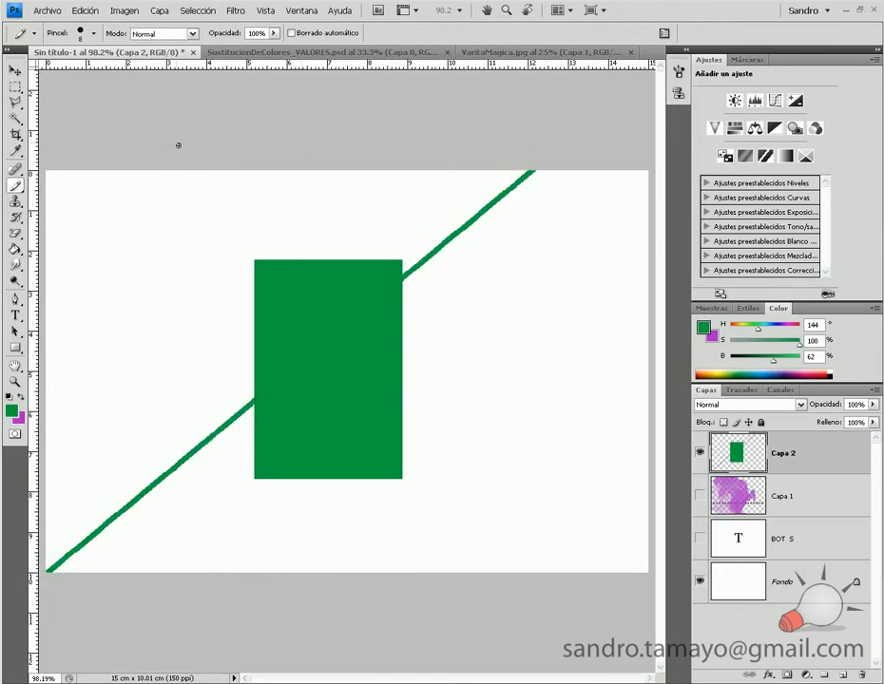
pyautogui.keyDown('shift'); pyautogui.click(563, 606); pyautogui.keyUp('shift')
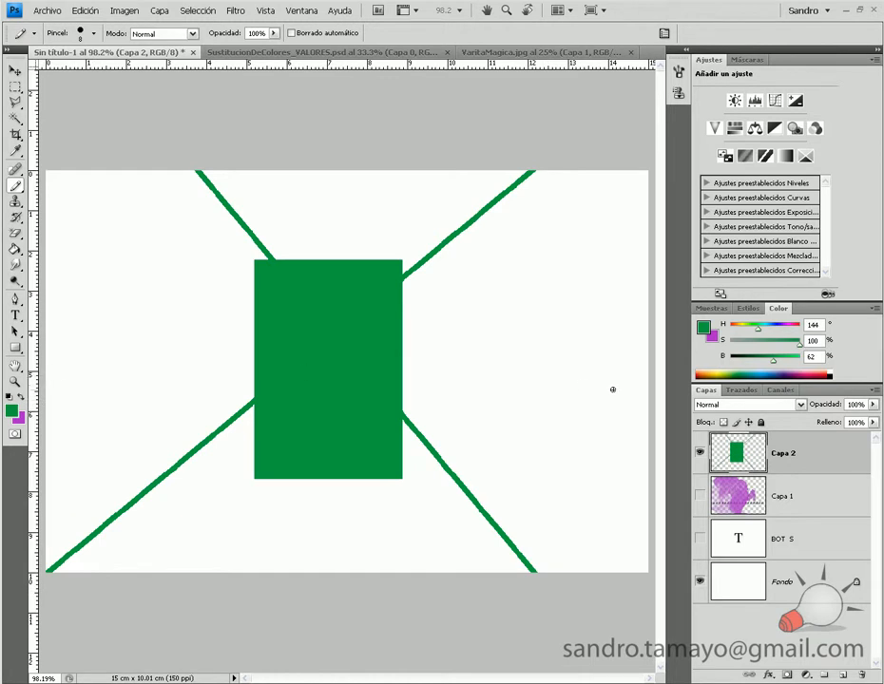
pyautogui.keyDown('shift'); pyautogui.click(649, 382); pyautogui.keyUp('shift')
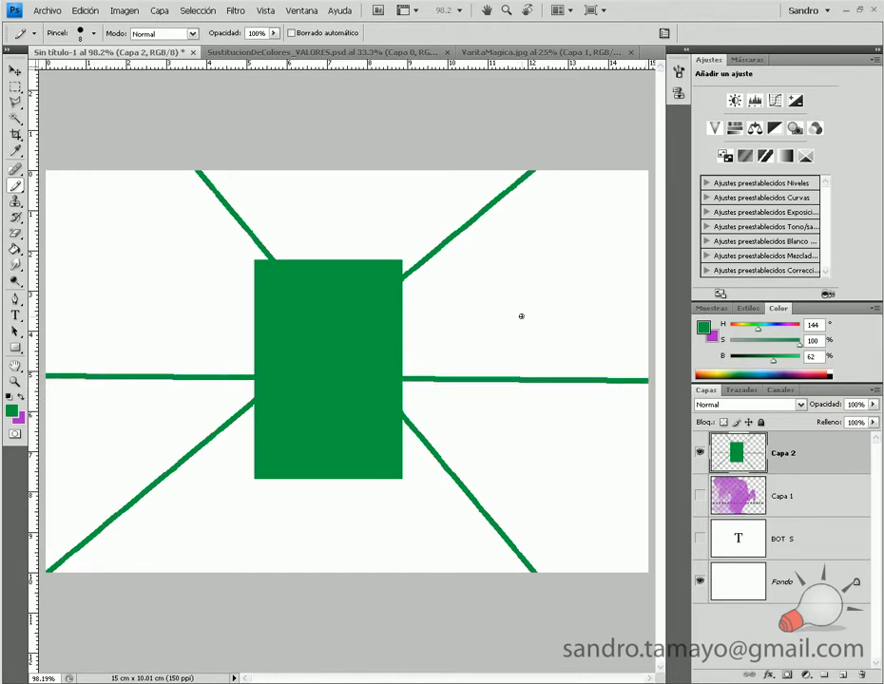
# Fill the upper-left section enclosed by the green lines with the blue bubble pattern using the Paint Bucket.
pyautogui.click(16, 251)
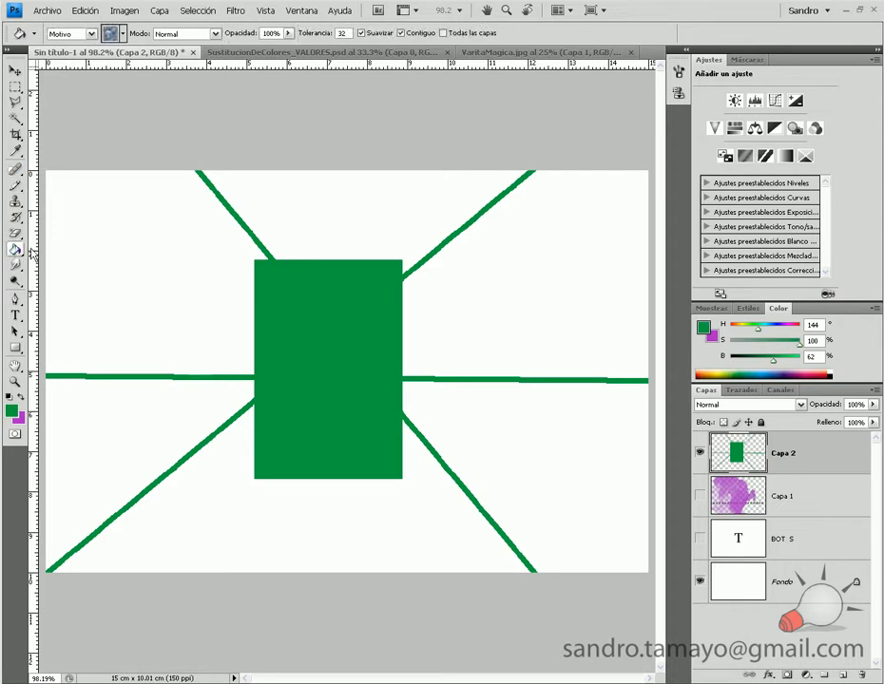
pyautogui.click(135, 268)
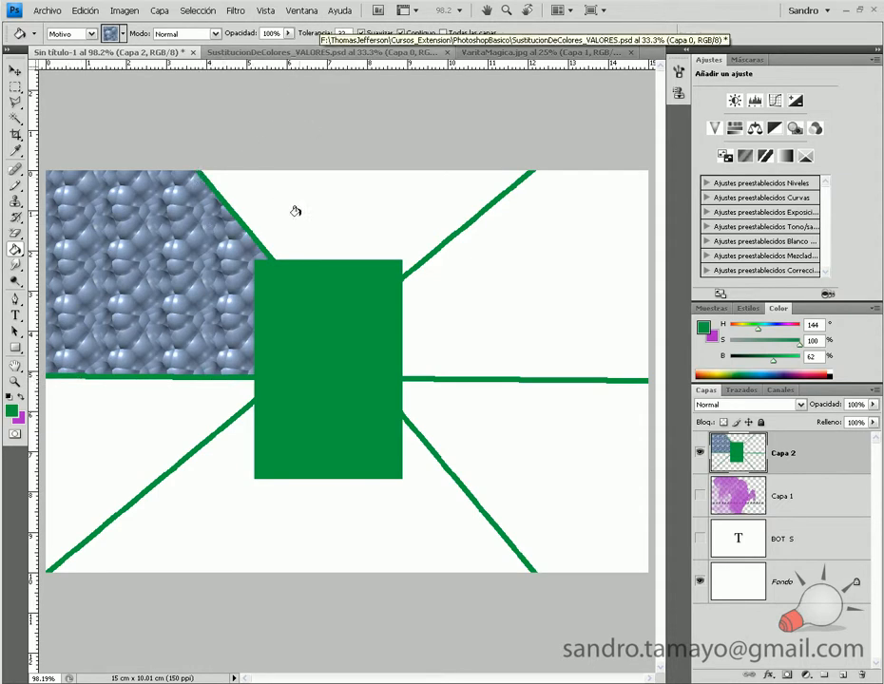
# Fill the top-centre section between the two diagonal lines with the multicoloured striped pattern using the Paint Bucket.
pyautogui.click(121, 37)
pyautogui.click(54, 50)
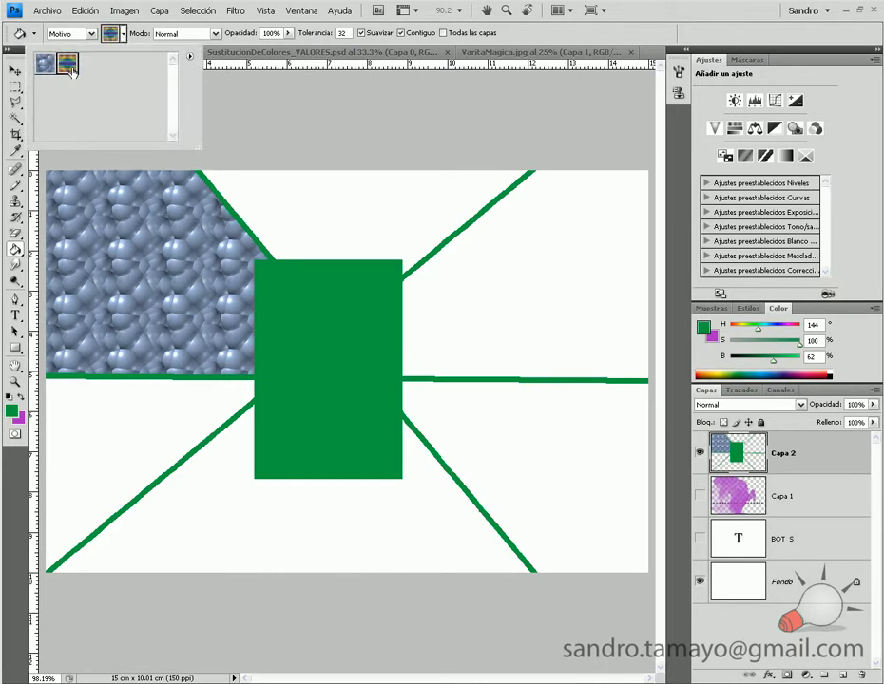
pyautogui.click(283, 177)
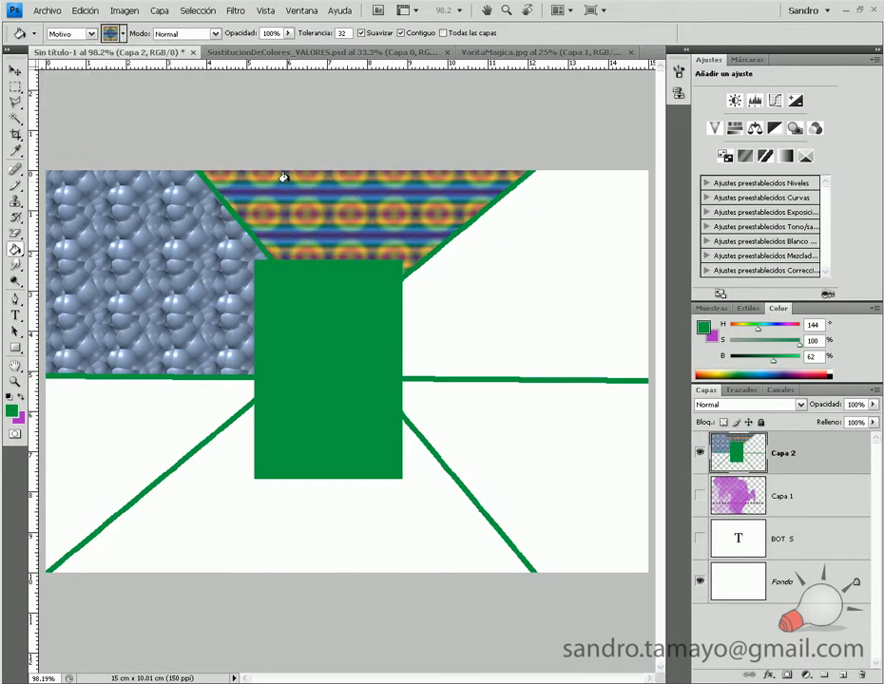
# Append the Rellenar con textura pattern set and fill the upper-right section with its first grey texture.
pyautogui.click(123, 35)
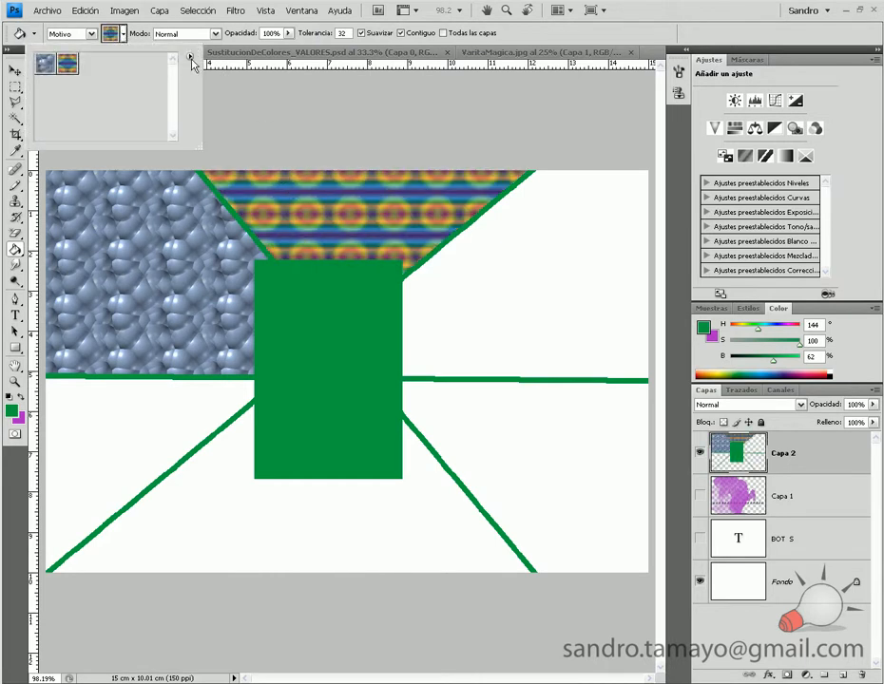
pyautogui.click(190, 59)
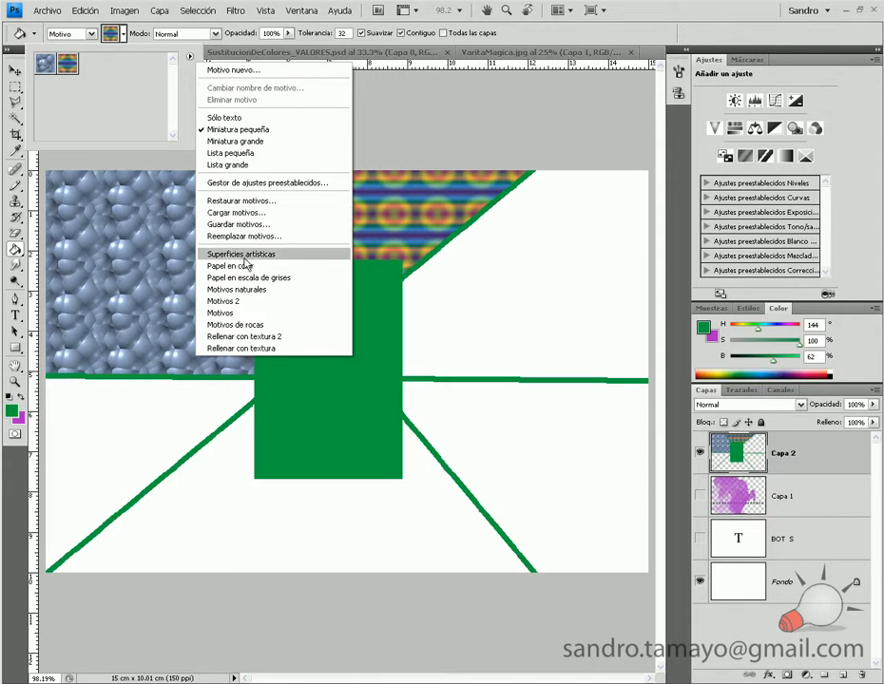
pyautogui.click(244, 349)
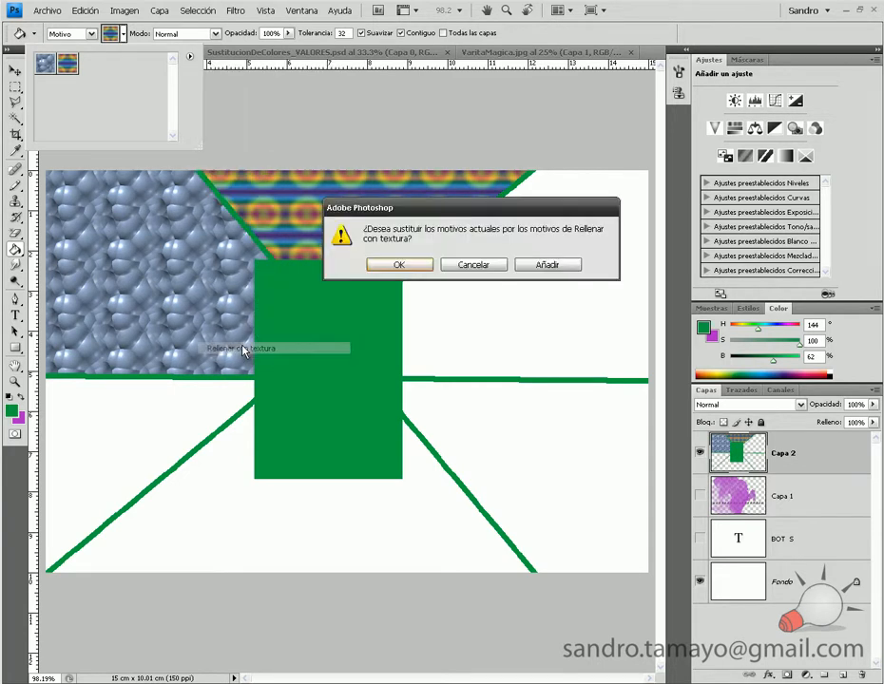
pyautogui.click(522, 265)
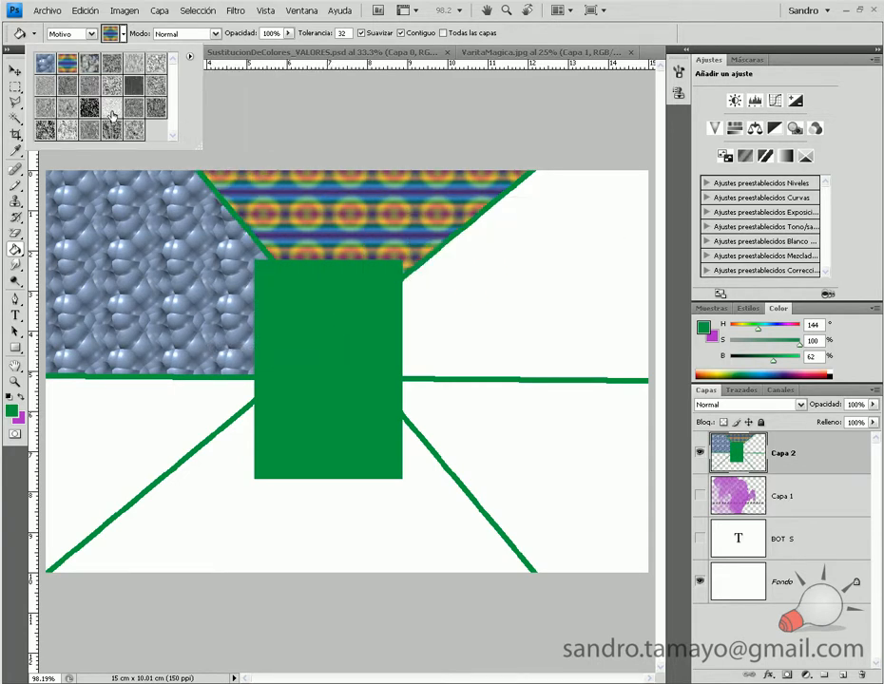
pyautogui.click(84, 63)
pyautogui.click(565, 291)
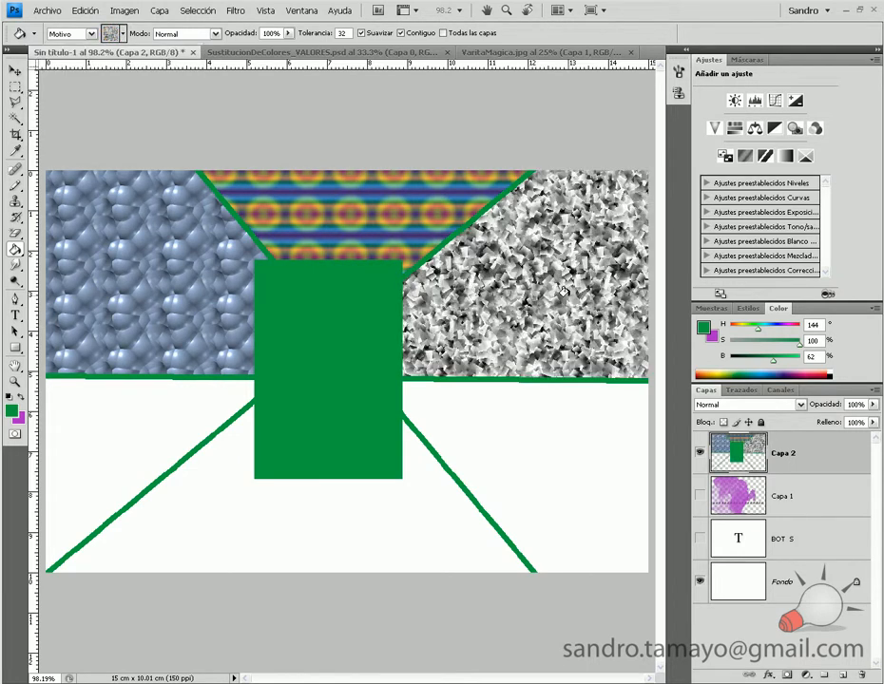
# Append the Motivos naturales pattern set and fill the lower-left section with the green leaf pattern.
pyautogui.click(117, 34)
pyautogui.click(190, 57)
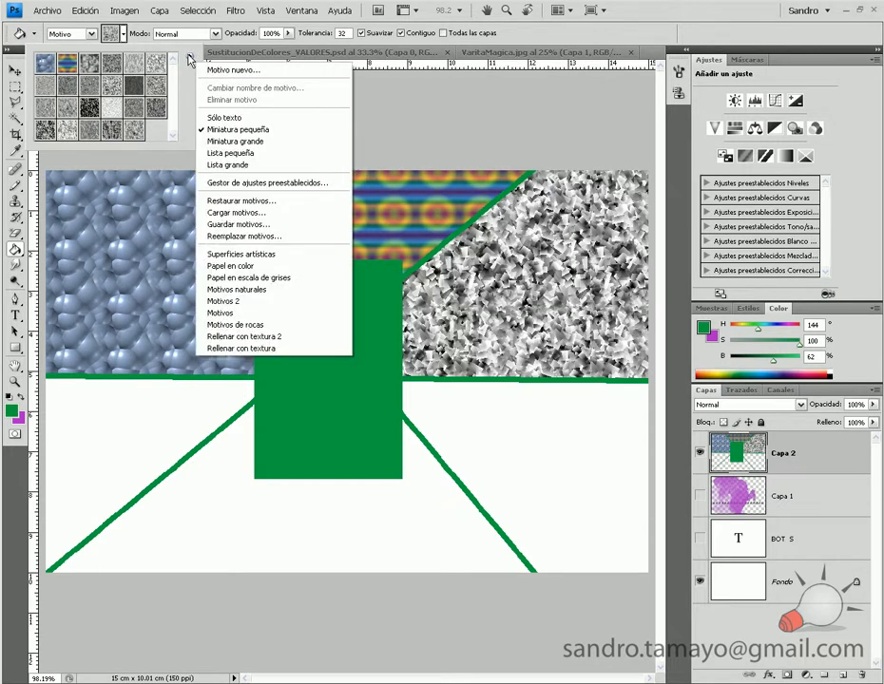
pyautogui.click(237, 289)
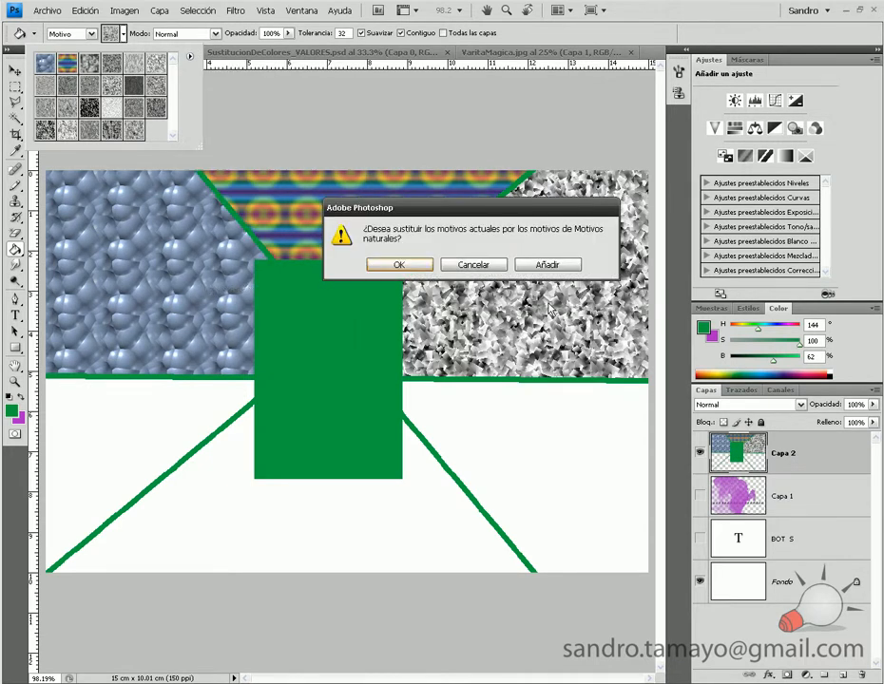
pyautogui.click(530, 264)
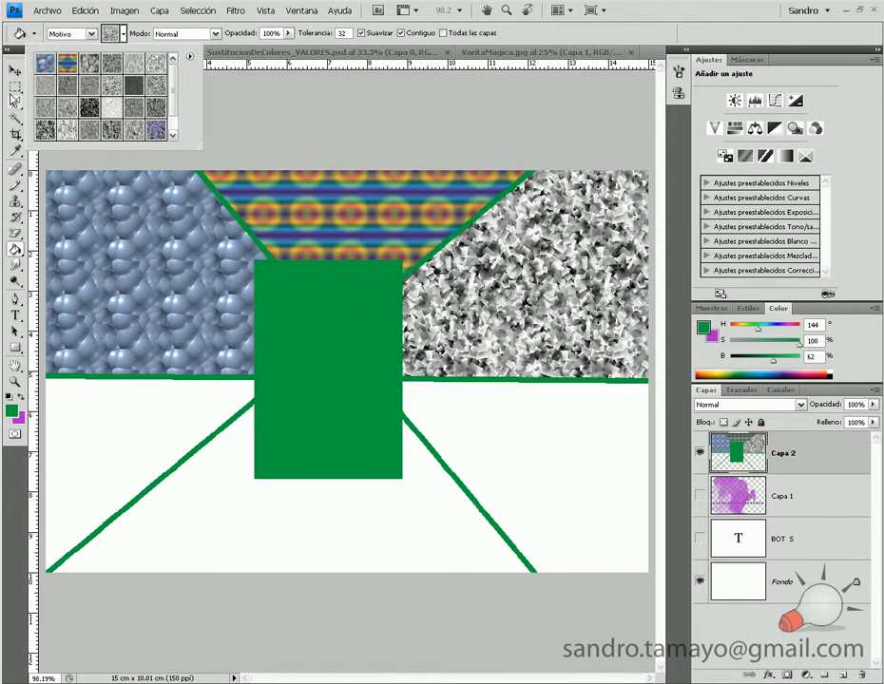
pyautogui.moveTo(173, 87); pyautogui.dragTo(173, 114)
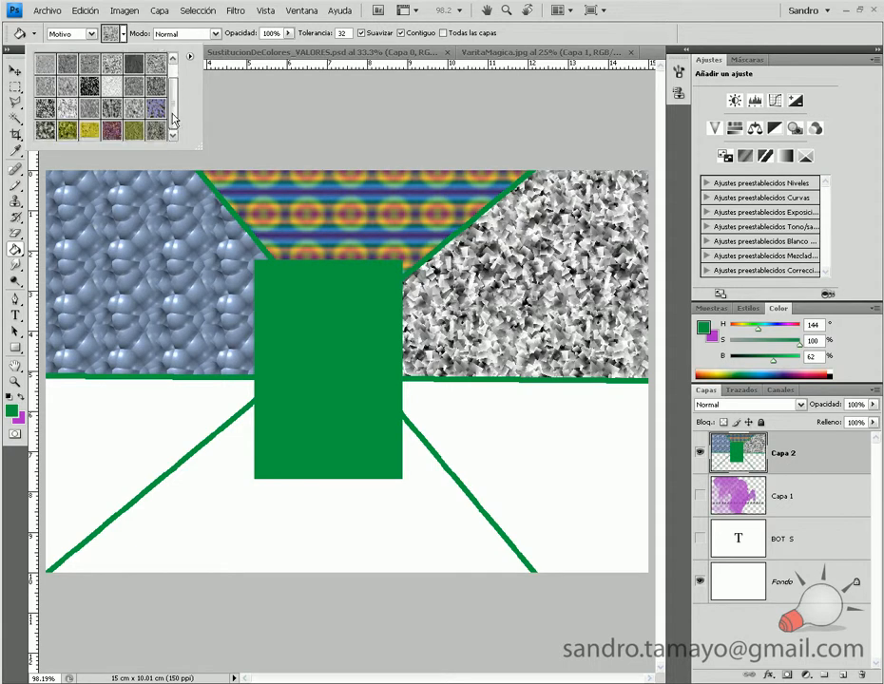
pyautogui.click(67, 130)
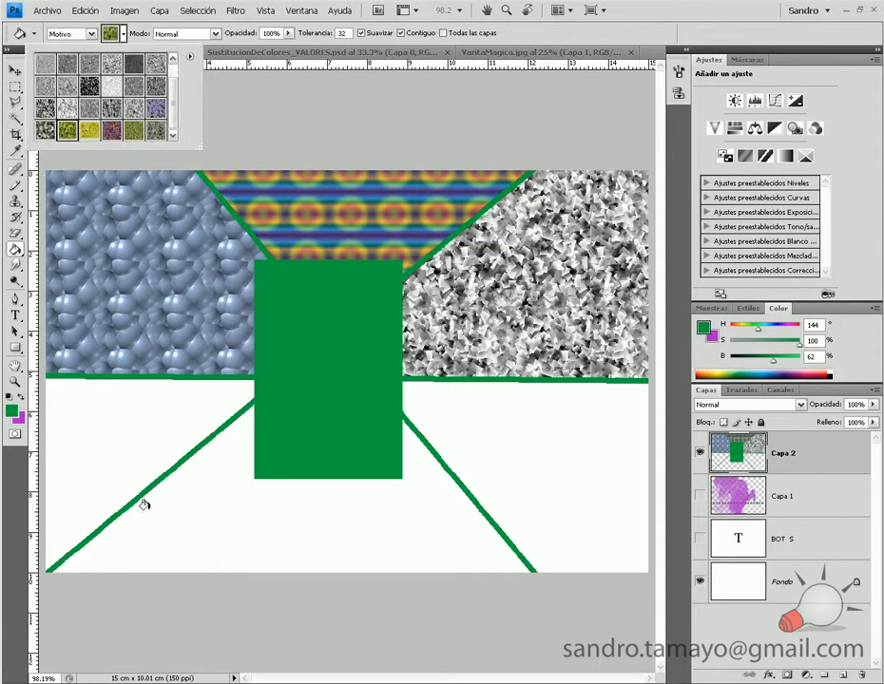
pyautogui.click(111, 458)
pyautogui.click(110, 458)
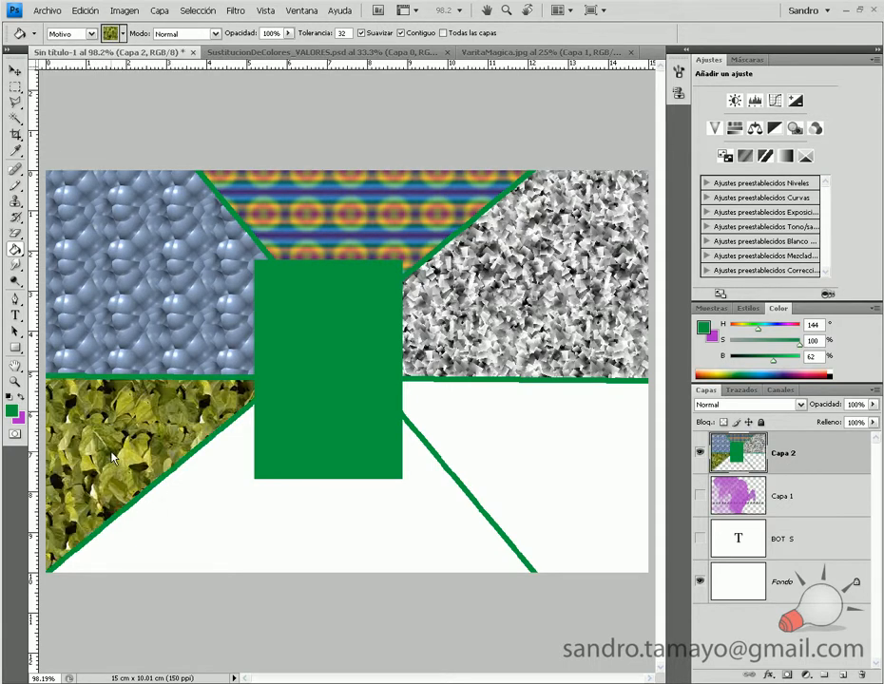
# Fill the bottom-centre section below the green rectangle with the purple flower pattern.
pyautogui.click(123, 33)
pyautogui.click(110, 130)
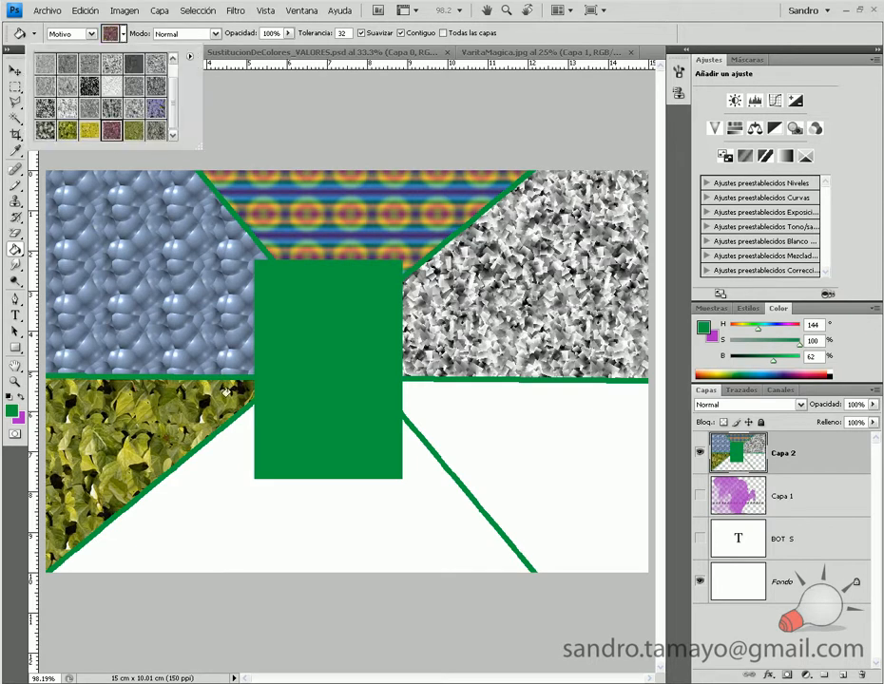
pyautogui.click(246, 517)
pyautogui.click(246, 517)
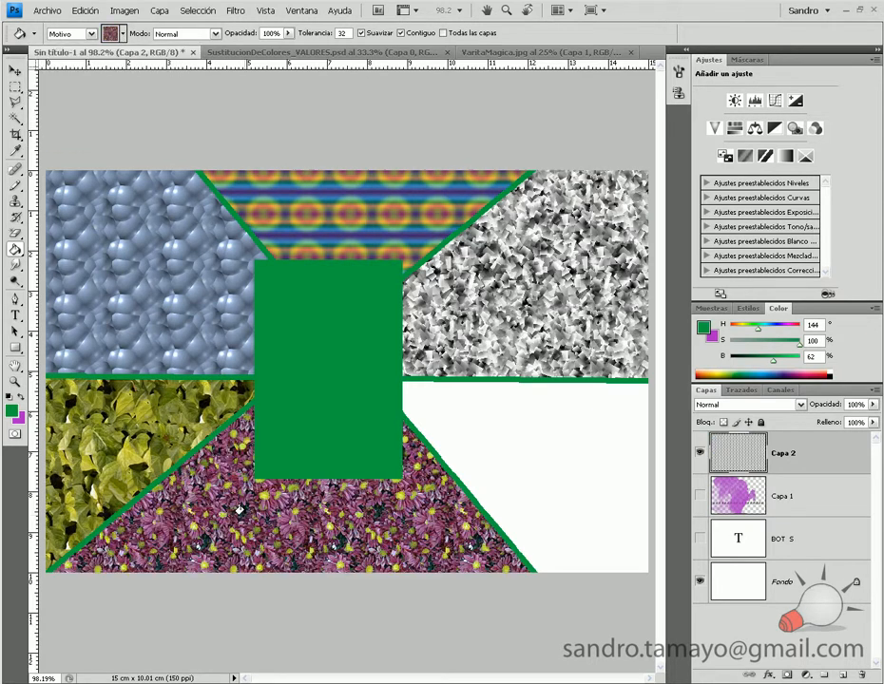
# Append the Motivos de rocas pattern set and fill the lower-right section with the grey pebble pattern.
pyautogui.click(109, 34)
pyautogui.click(190, 59)
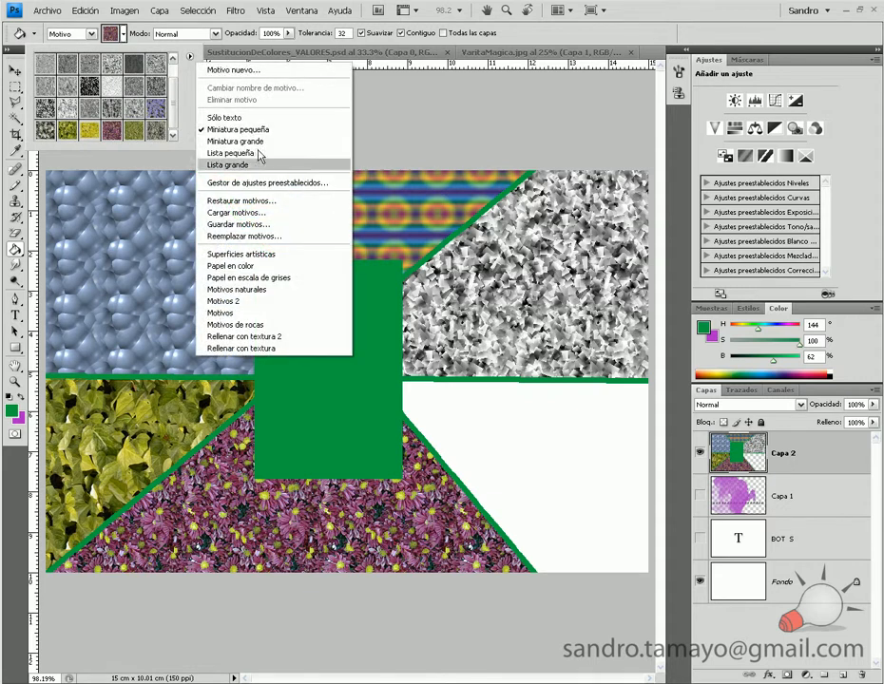
pyautogui.click(269, 324)
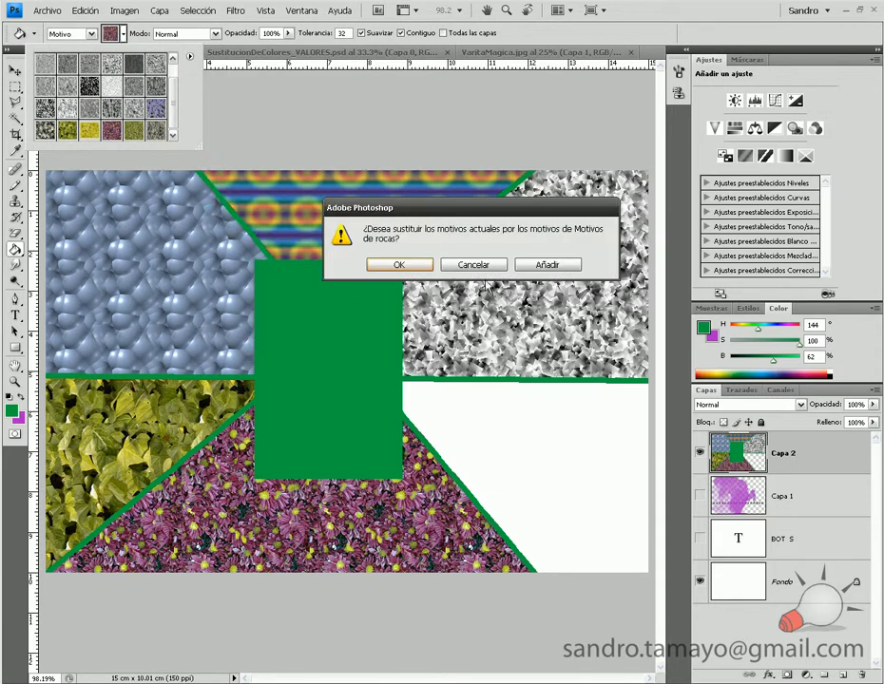
pyautogui.click(532, 265)
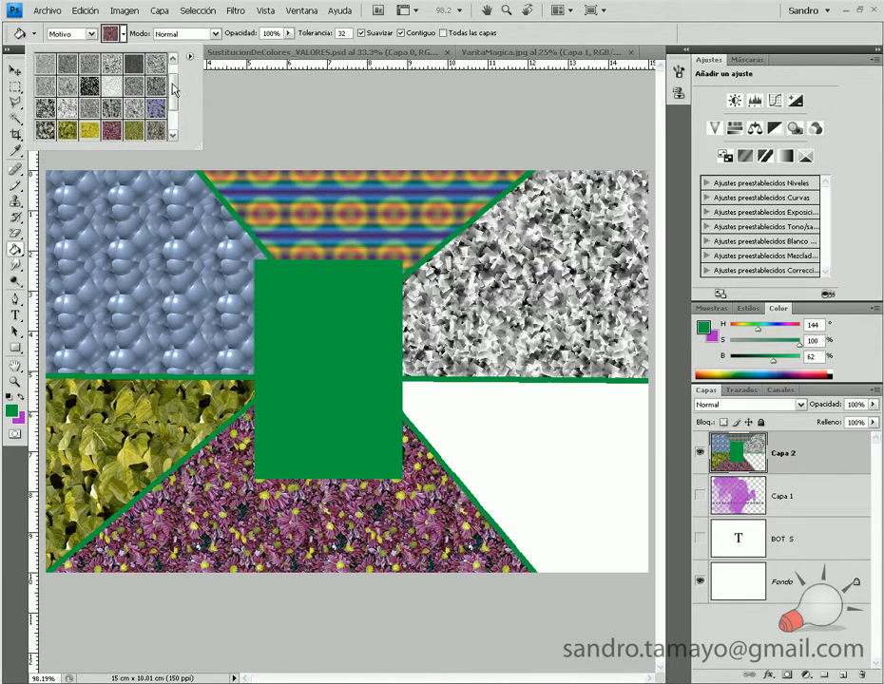
pyautogui.moveTo(174, 89); pyautogui.dragTo(174, 126)
pyautogui.click(45, 84)
pyautogui.click(561, 468)
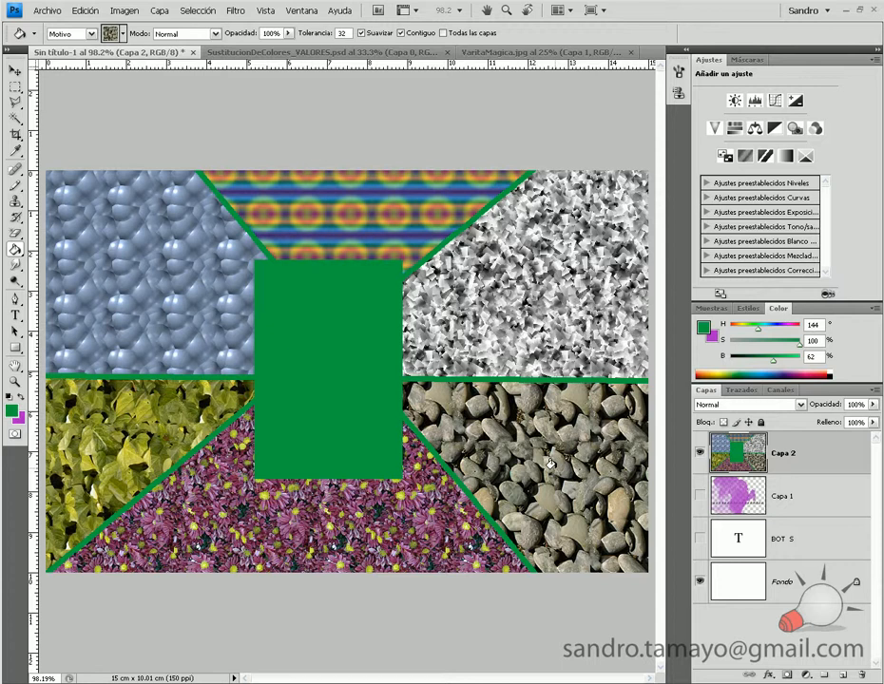
# Hide Capa 2 and add a new empty layer above it.
pyautogui.click(699, 454)
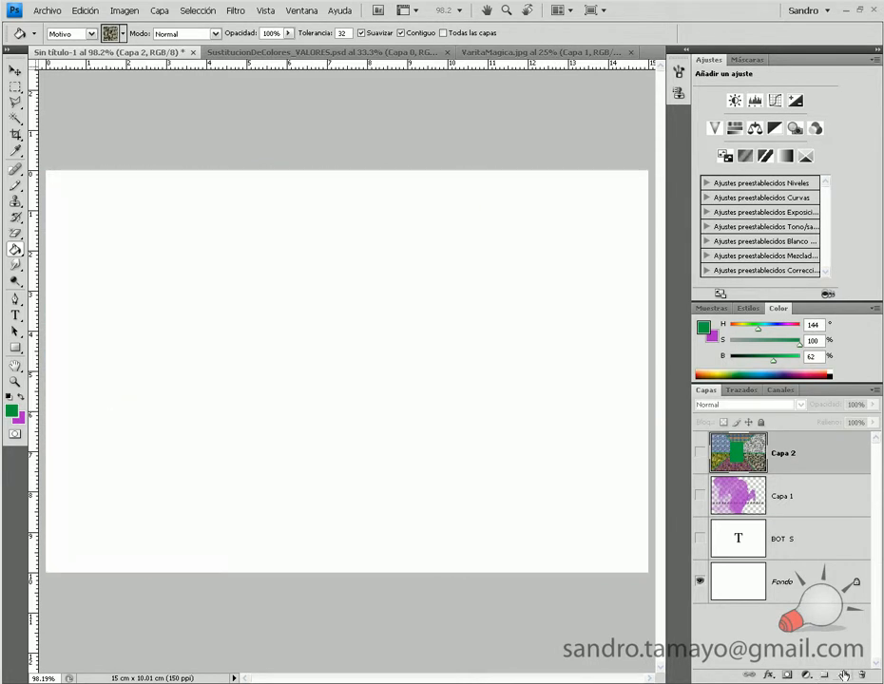
pyautogui.click(843, 675)
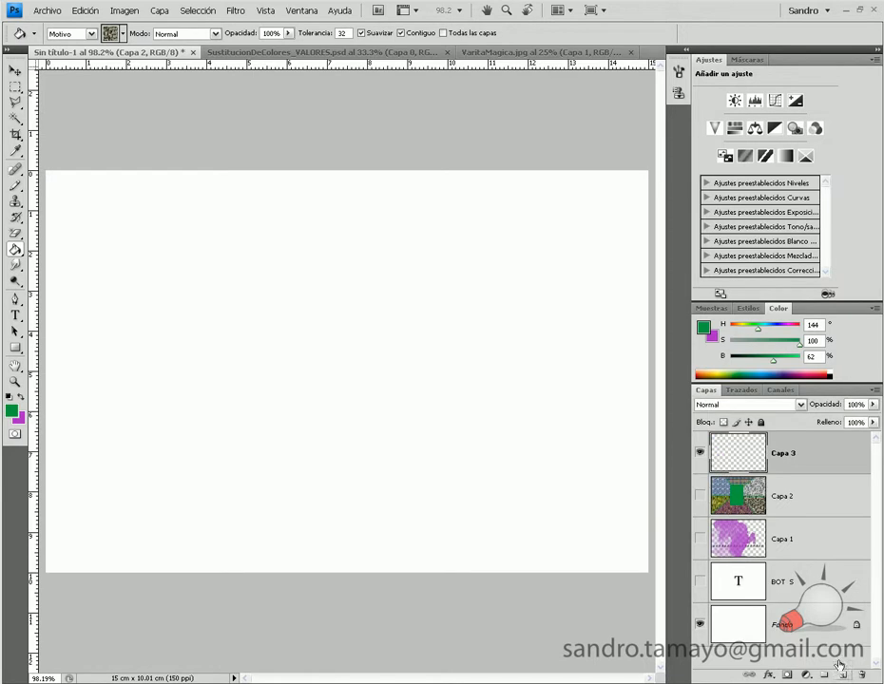
# Fill Capa 3 with a linear green-to-purple foreground-to-background gradient running from the canvas's left edge to its right edge.
pyautogui.click(13, 251)
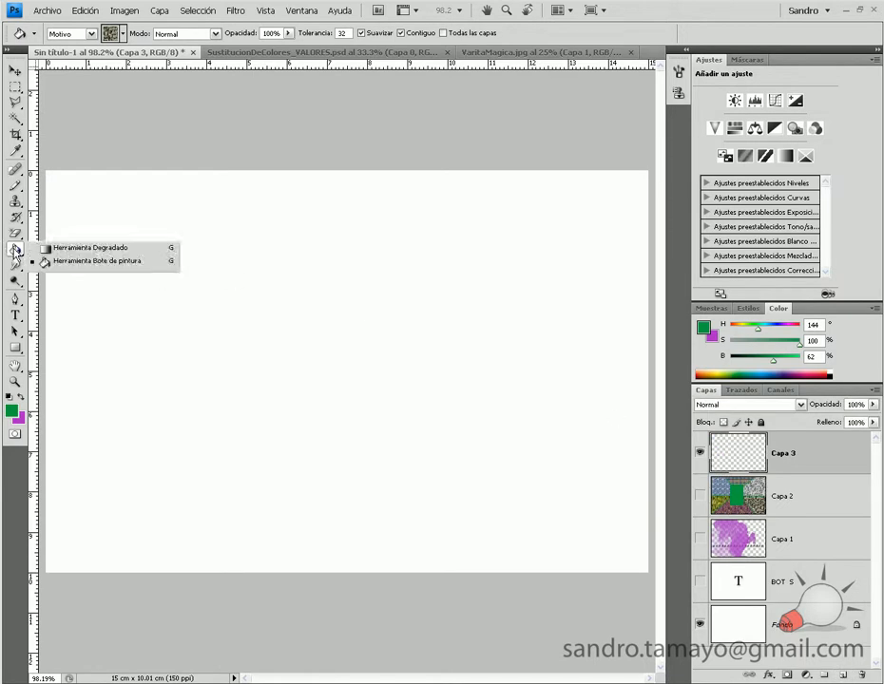
pyautogui.click(74, 249)
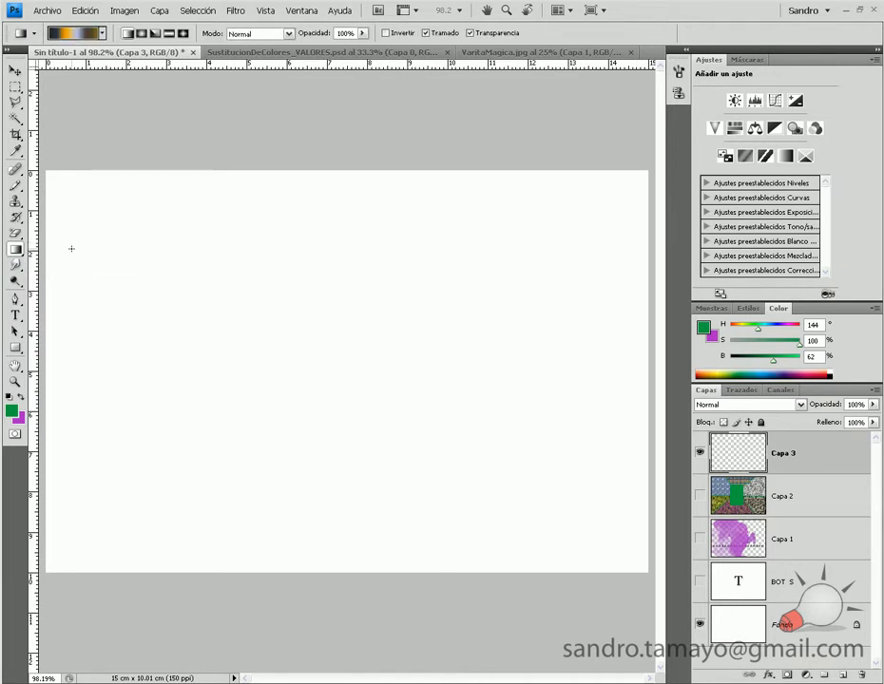
pyautogui.click(100, 34)
pyautogui.click(28, 61)
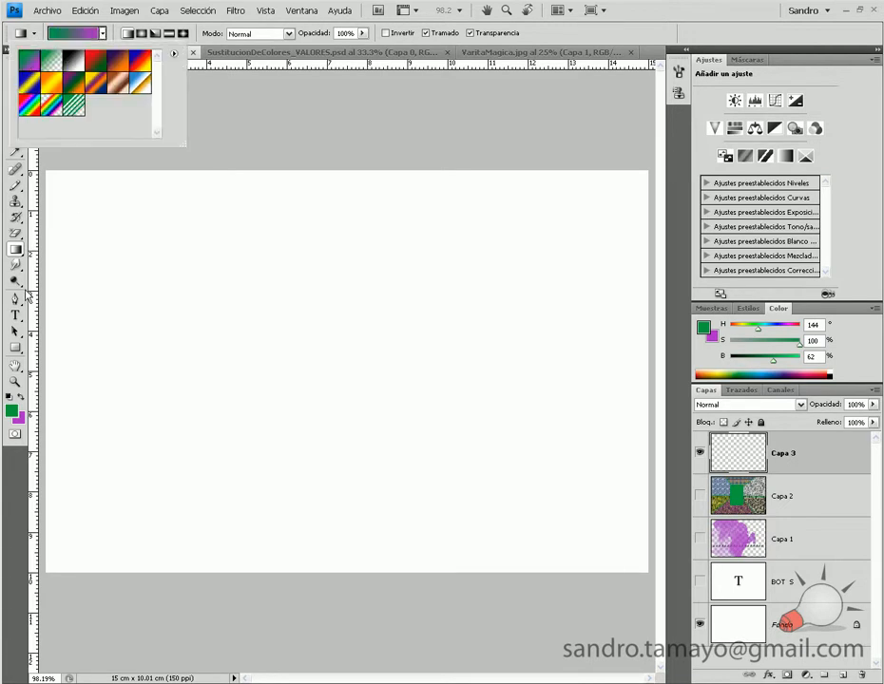
pyautogui.click(101, 35)
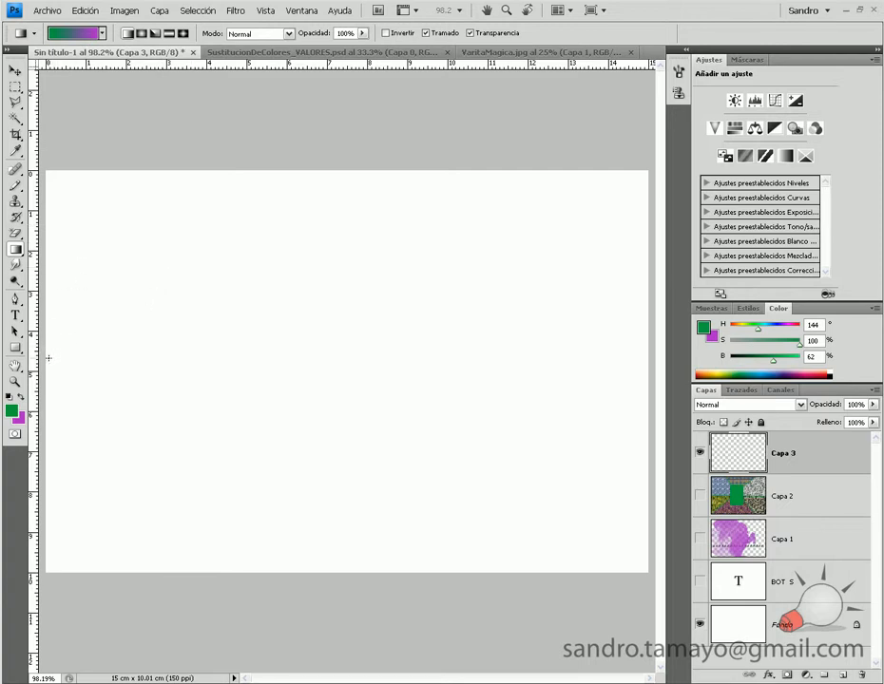
pyautogui.moveTo(47, 361); pyautogui.dragTo(648, 363)
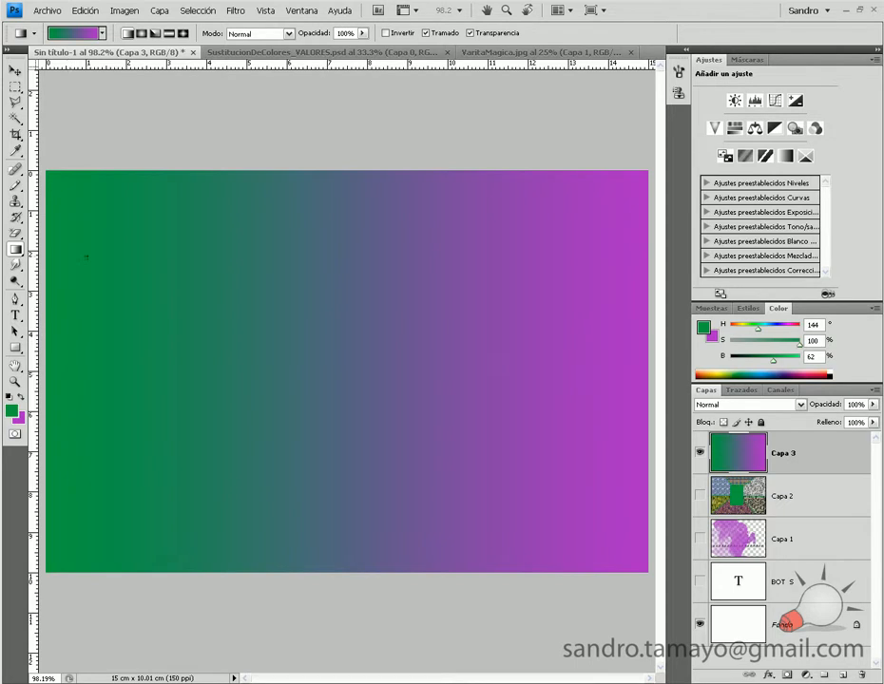
# Redraw the linear gradient diagonally from the upper-left to the lower-right corner, repeating it over ever shorter distances towards the canvas centre.
pyautogui.moveTo(54, 178); pyautogui.dragTo(634, 563)
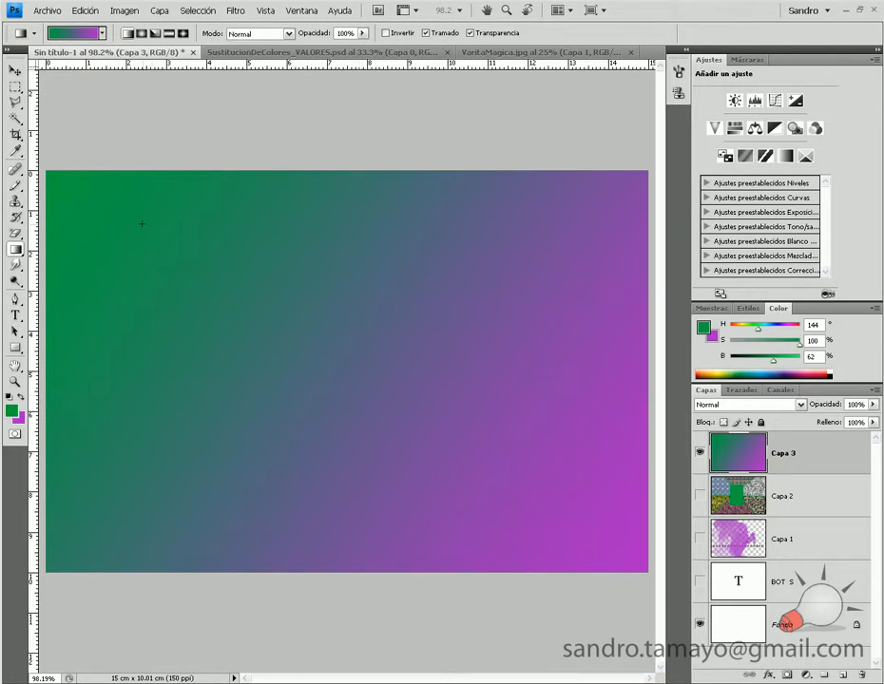
pyautogui.moveTo(183, 274); pyautogui.dragTo(517, 488)
pyautogui.moveTo(271, 337); pyautogui.dragTo(374, 415)
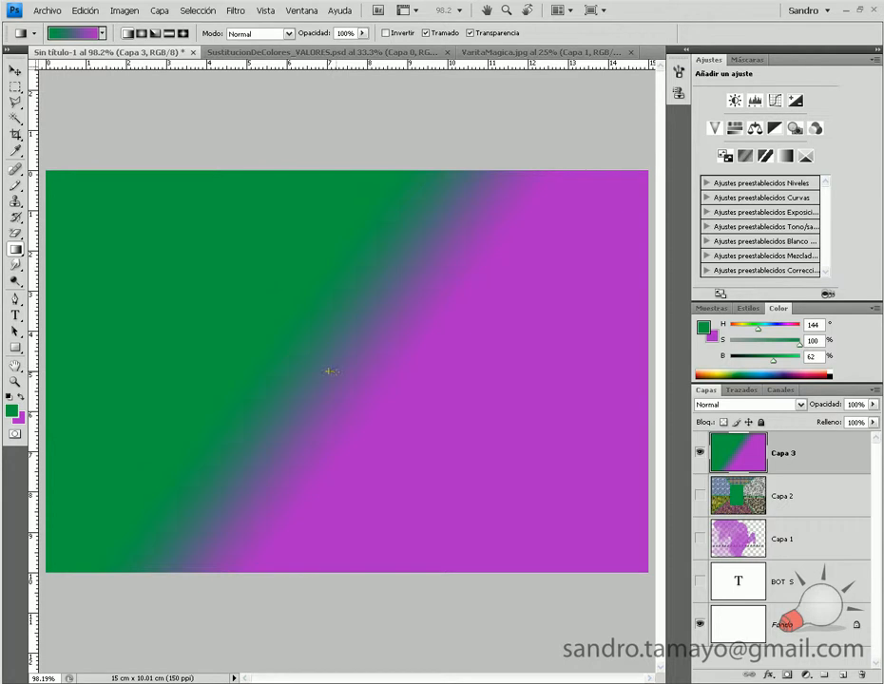
pyautogui.moveTo(330, 372); pyautogui.dragTo(335, 372)
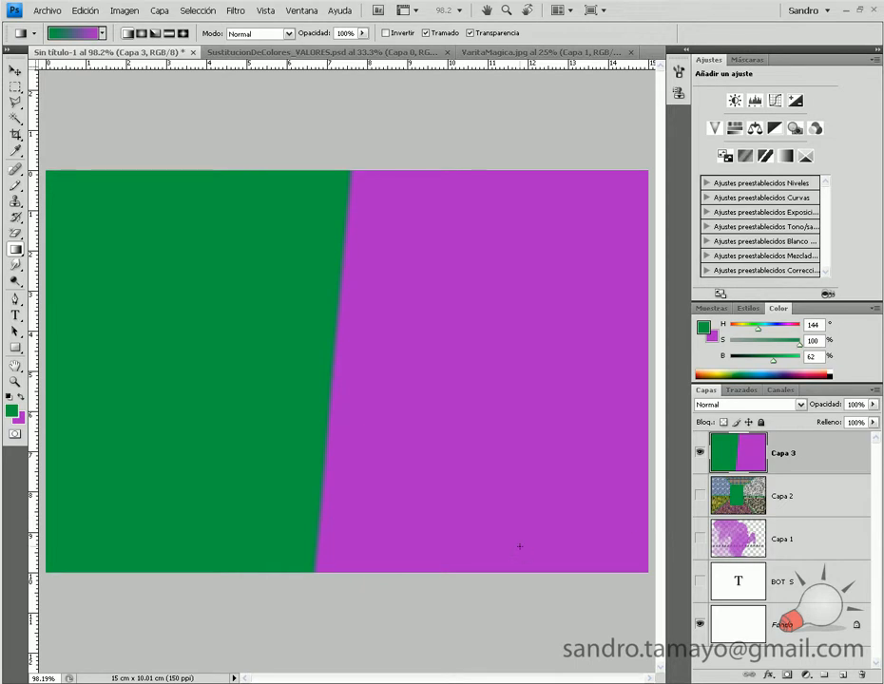
# Draw a near-vertical linear gradient starting above and ending below the canvas, and redraw it downwards within the canvas edges.
pyautogui.hotkey('ctrl', '-')
pyautogui.hotkey('ctrl', '-')
pyautogui.hotkey('ctrl', '-')
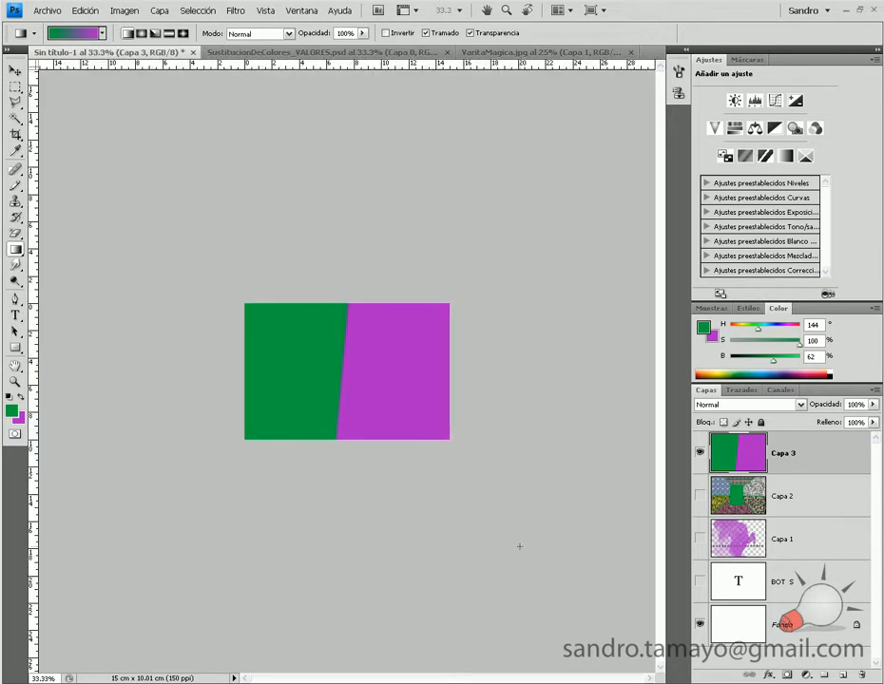
pyautogui.moveTo(307, 226); pyautogui.dragTo(357, 649)
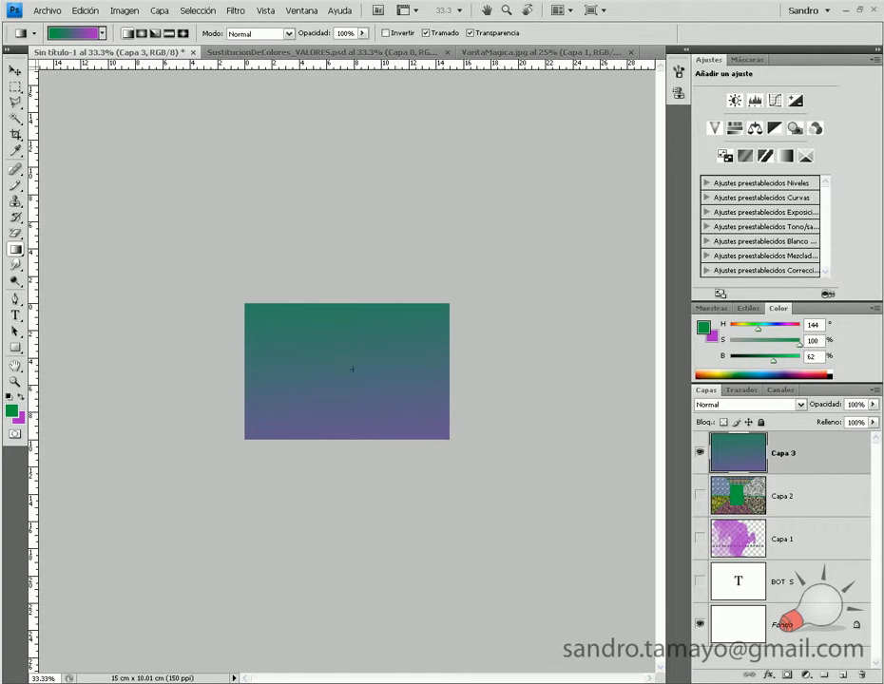
pyautogui.moveTo(318, 307); pyautogui.dragTo(345, 426)
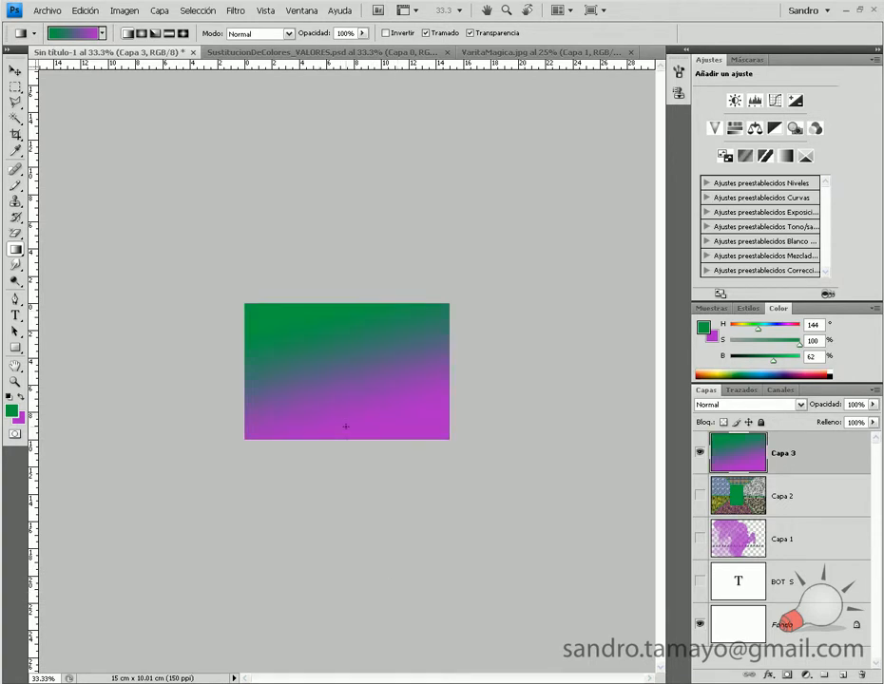
pyautogui.hotkey('ctrl', '0')
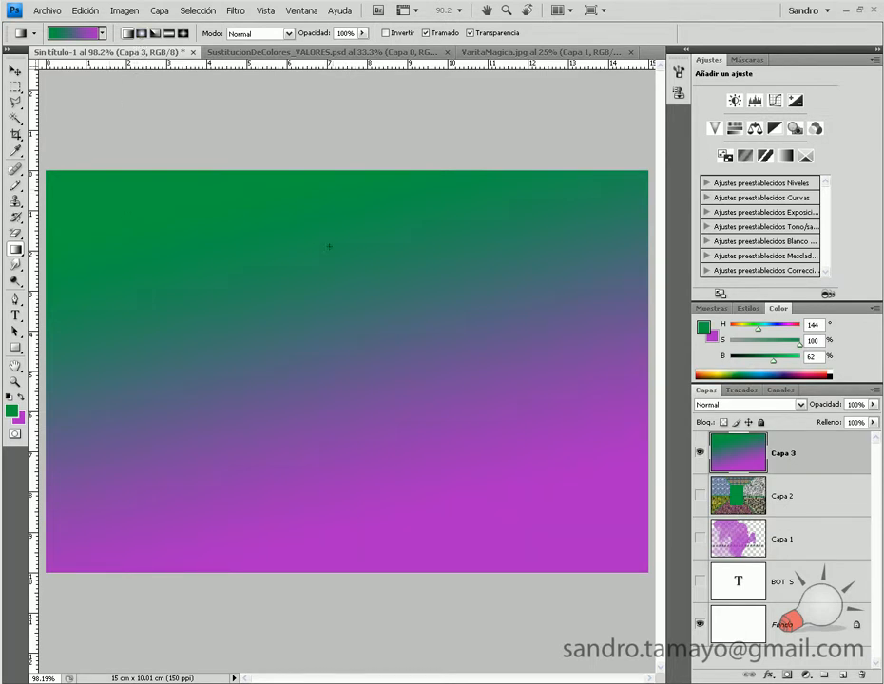
# Draw a radial gradient of about 8.5 cm radius from the canvas's upper-left area, and redraw it there with a radius of about 1.4 cm.
pyautogui.click(142, 38)
pyautogui.moveTo(163, 262); pyautogui.dragTo(435, 470)
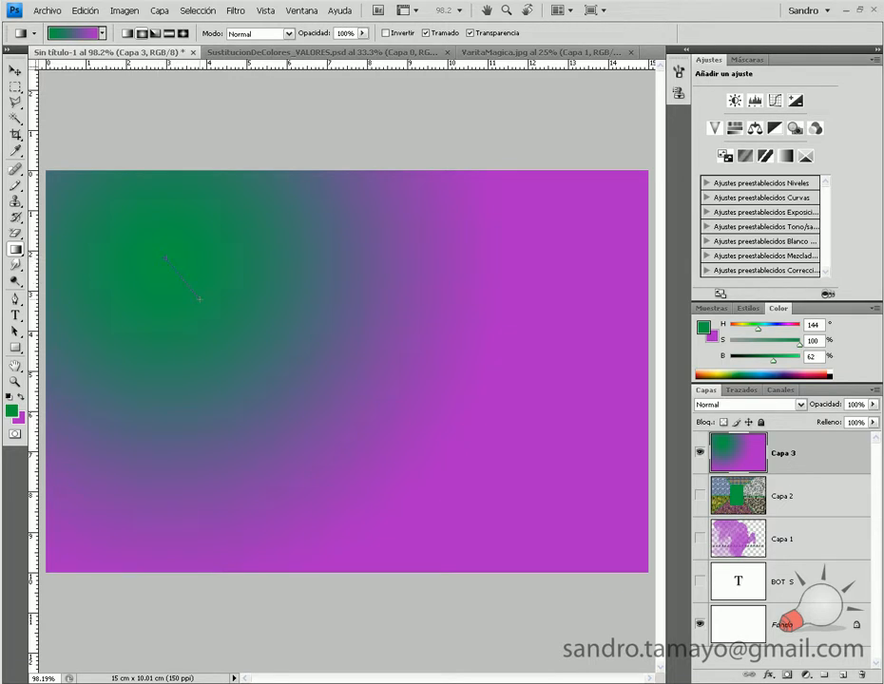
pyautogui.moveTo(199, 300); pyautogui.dragTo(198, 299)
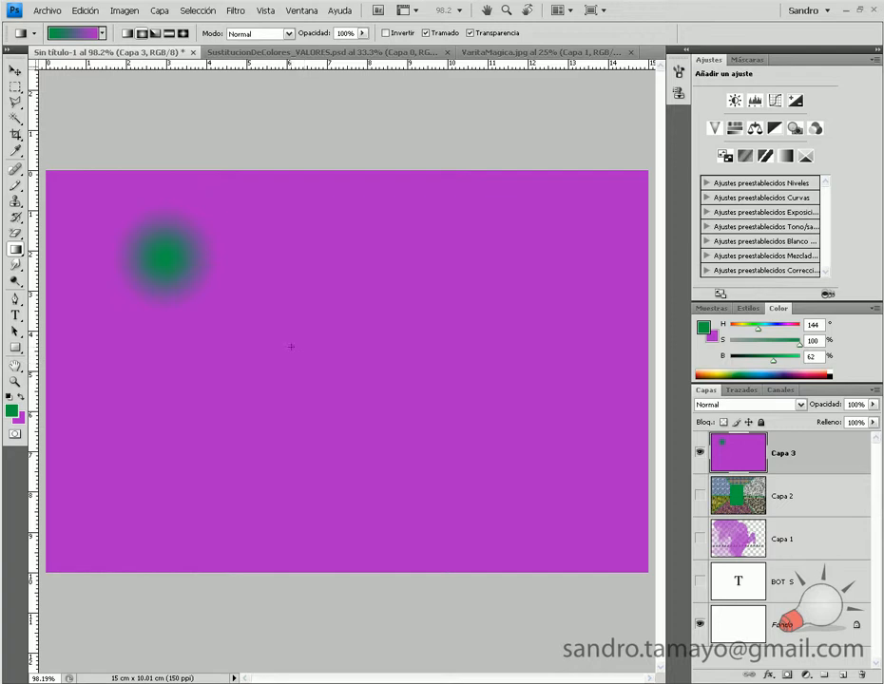
# Fill Capa 3 with an angle gradient towards the lower-right corner, and replace it with downward reflected gradients, the last about 2.2 cm long.
pyautogui.click(155, 34)
pyautogui.moveTo(568, 546); pyautogui.dragTo(584, 559)
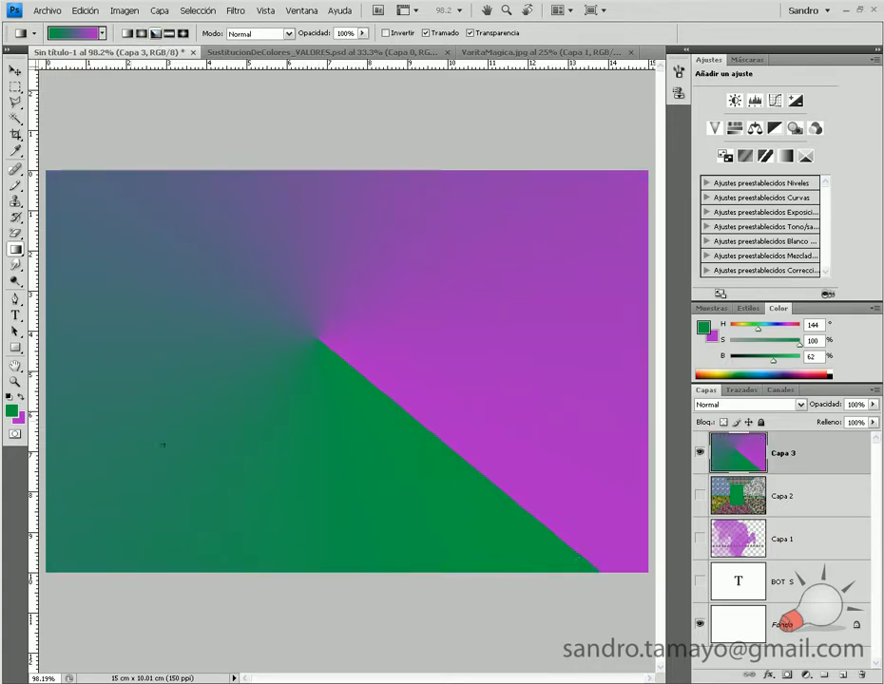
pyautogui.click(170, 35)
pyautogui.moveTo(305, 201); pyautogui.dragTo(311, 578)
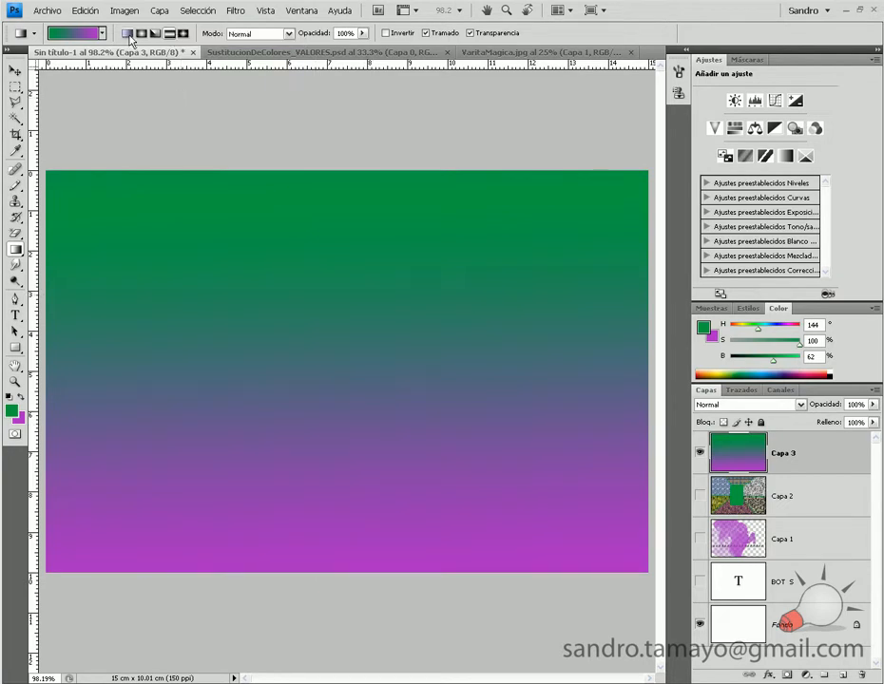
pyautogui.moveTo(332, 322); pyautogui.dragTo(332, 413)
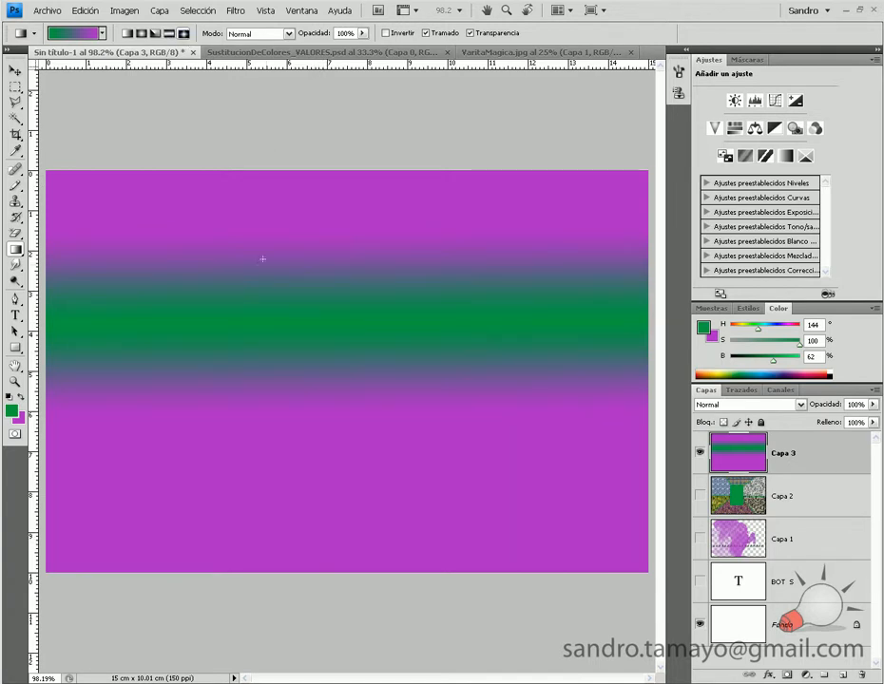
# Draw a diamond gradient diagonally across the canvas, and redraw it from the canvas centre about 5.3 cm towards the lower right.
pyautogui.moveTo(519, 229); pyautogui.dragTo(259, 506)
pyautogui.moveTo(340, 347); pyautogui.dragTo(492, 498)
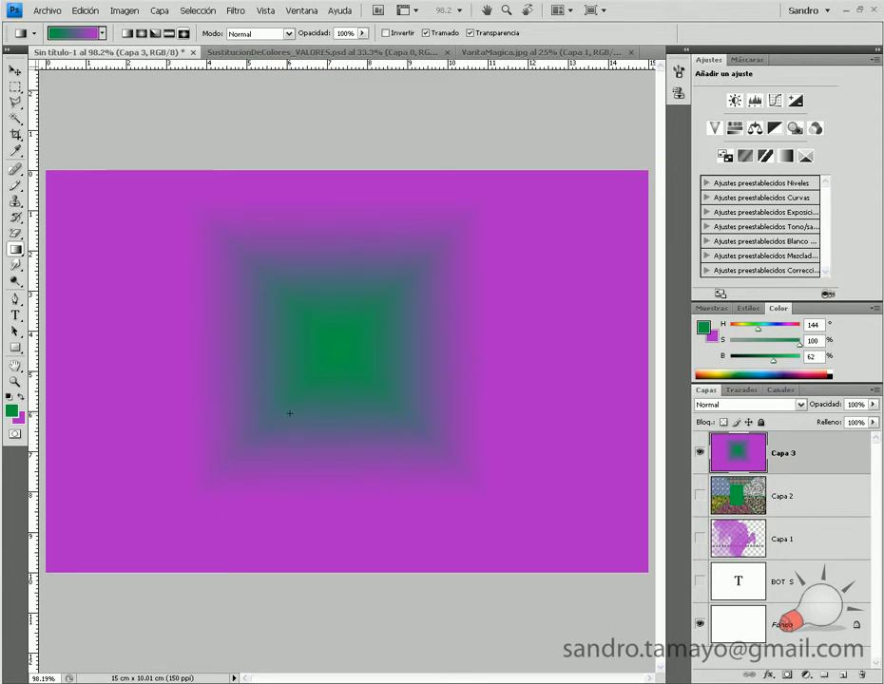
# Draw the brown-and-beige copper preset as a diamond gradient, and replace it with a slightly tilted linear gradient running left to right.
pyautogui.click(102, 35)
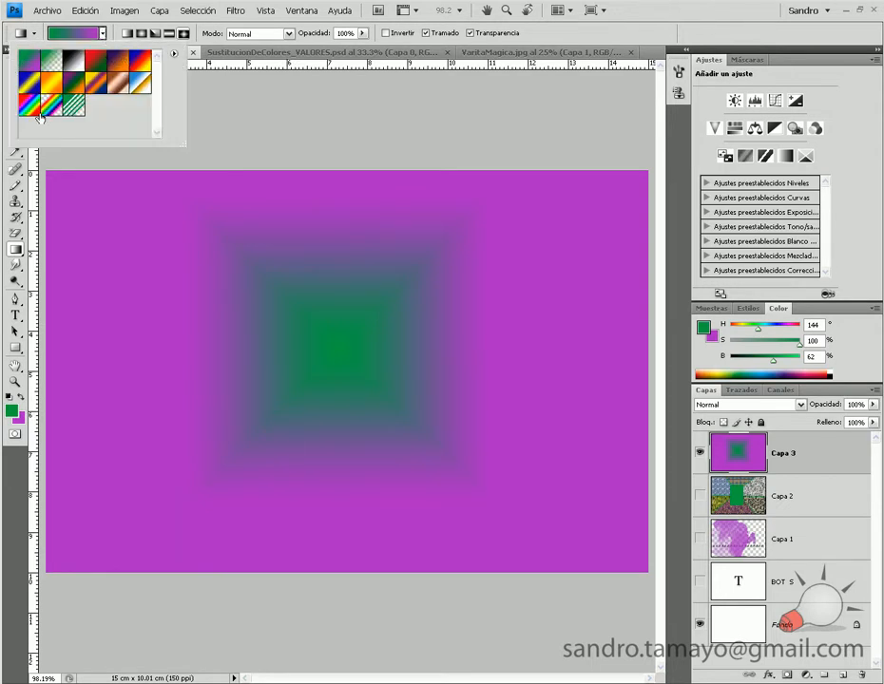
pyautogui.click(117, 82)
pyautogui.moveTo(143, 209); pyautogui.dragTo(453, 438)
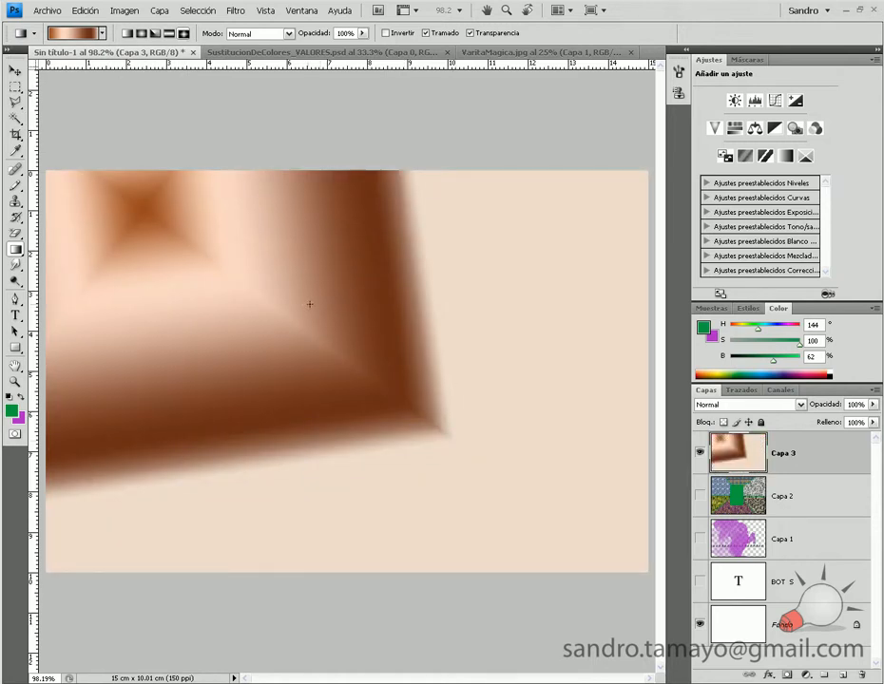
pyautogui.moveTo(158, 325); pyautogui.dragTo(541, 409)
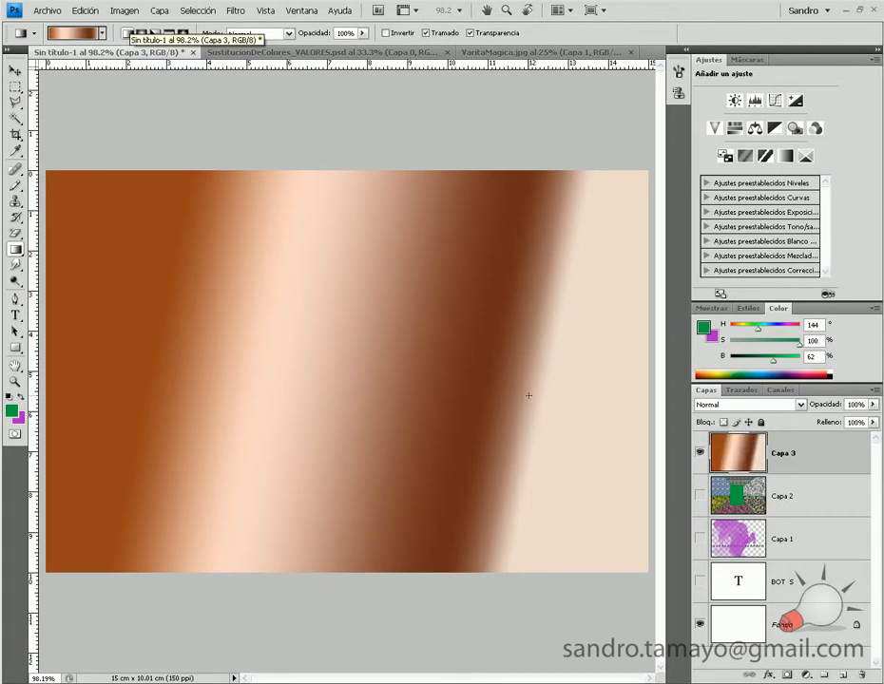
# Choose the green-to-purple foreground-to-background preset and open it in the Gradient Editor.
pyautogui.click(102, 33)
pyautogui.click(30, 63)
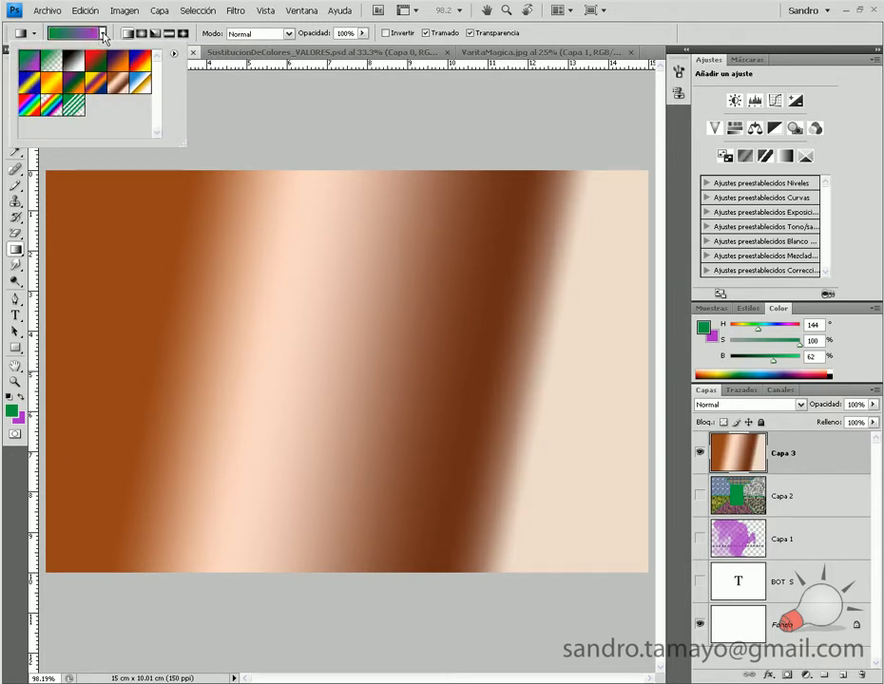
pyautogui.click(103, 33)
pyautogui.click(103, 34)
pyautogui.click(76, 37)
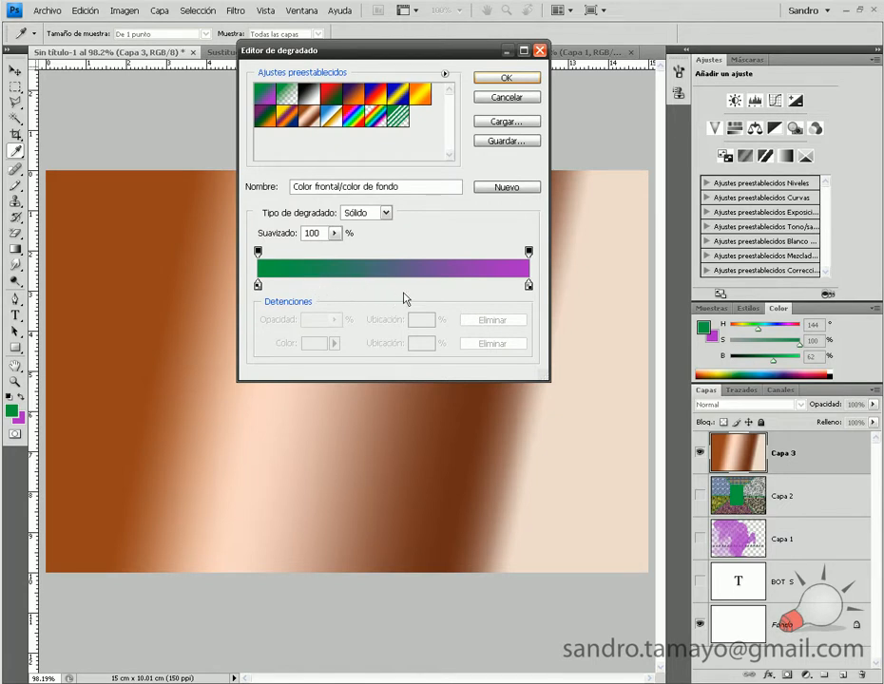
# Add a colour stop at 48% of the gradient and set its colour to yellow.
pyautogui.click(387, 285)
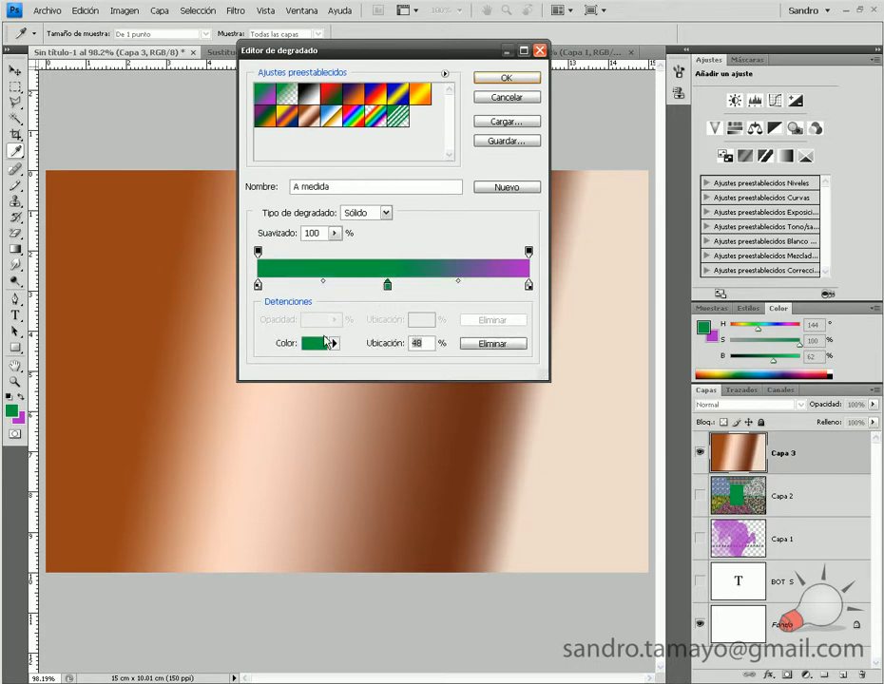
pyautogui.click(323, 343)
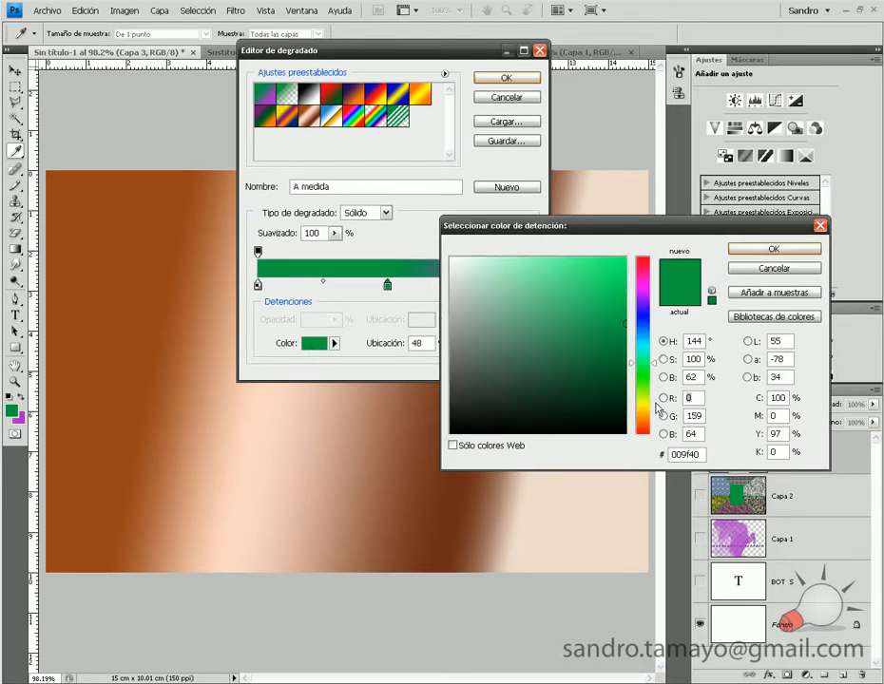
pyautogui.click(645, 407)
pyautogui.moveTo(627, 328); pyautogui.dragTo(571, 266)
pyautogui.click(774, 249)
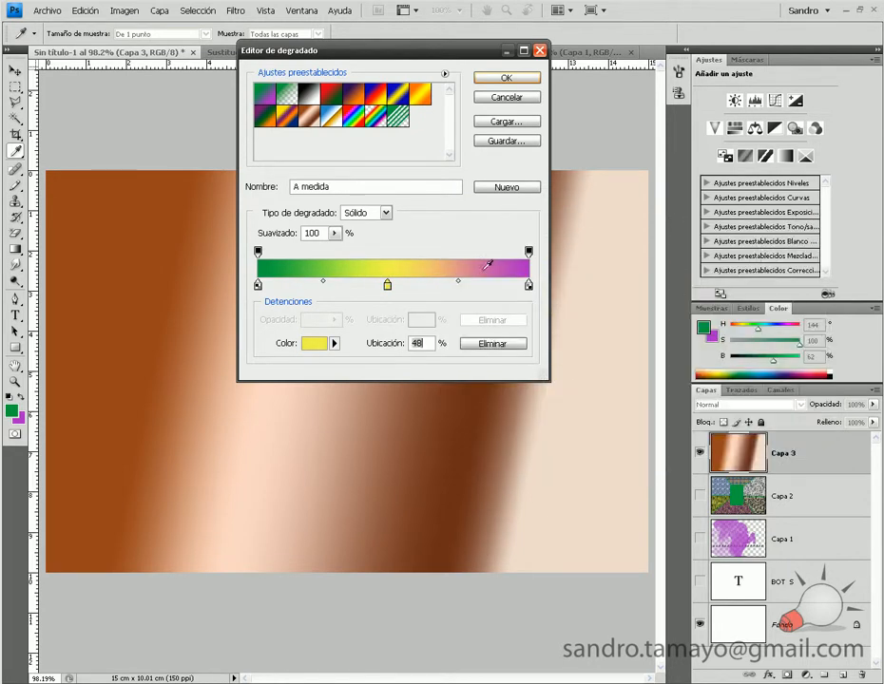
# Move the midpoint between the gradient's yellow and purple stops to 44%.
pyautogui.moveTo(326, 286)
pyautogui.mouseDown()
pyautogui.moveTo(359, 295)
pyautogui.moveTo(274, 290)
pyautogui.moveTo(330, 292)
pyautogui.mouseUp()
pyautogui.click(529, 285)
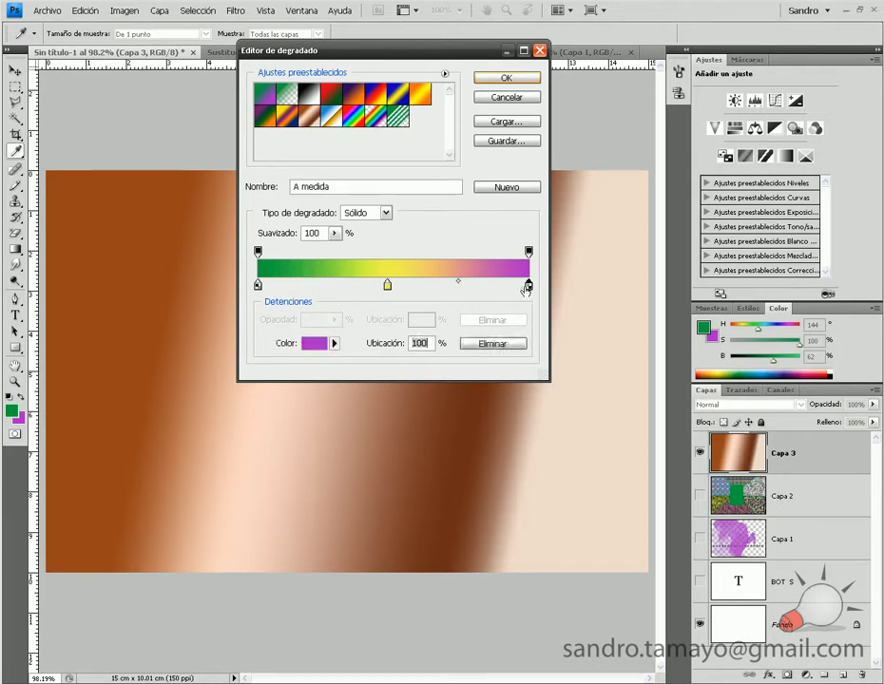
pyautogui.moveTo(459, 284)
pyautogui.mouseDown()
pyautogui.moveTo(499, 285)
pyautogui.moveTo(451, 284)
pyautogui.mouseUp()
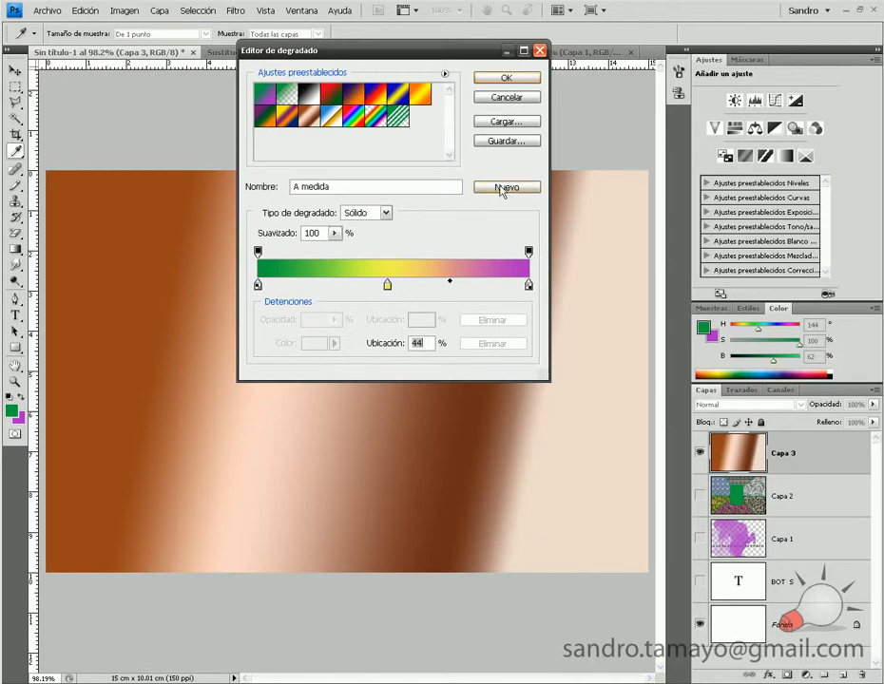
# Name the custom gradient prueba1 and save it as a new preset.
pyautogui.click(352, 188)
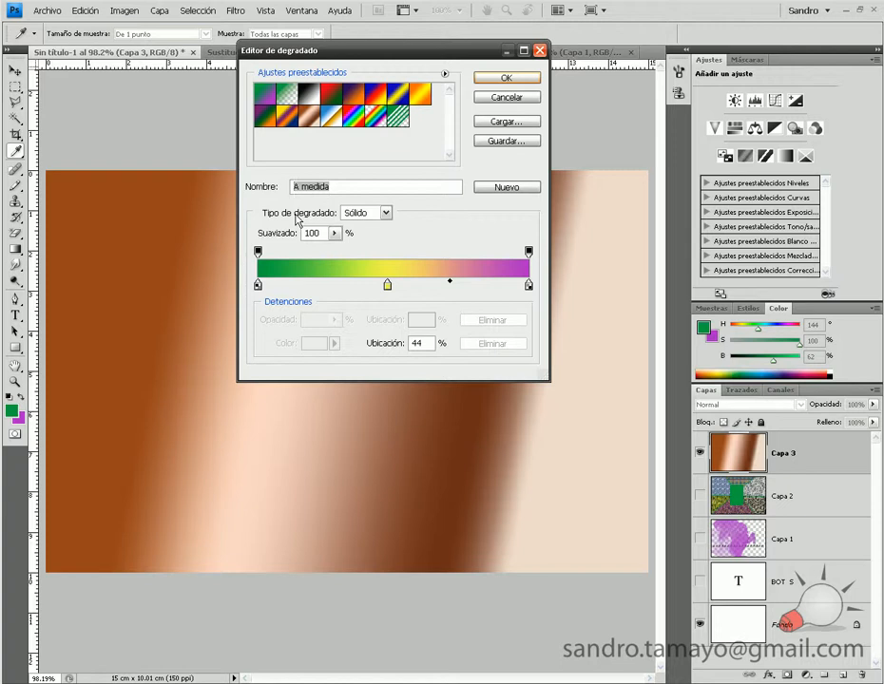
pyautogui.write('prueba1')
pyautogui.click(489, 191)
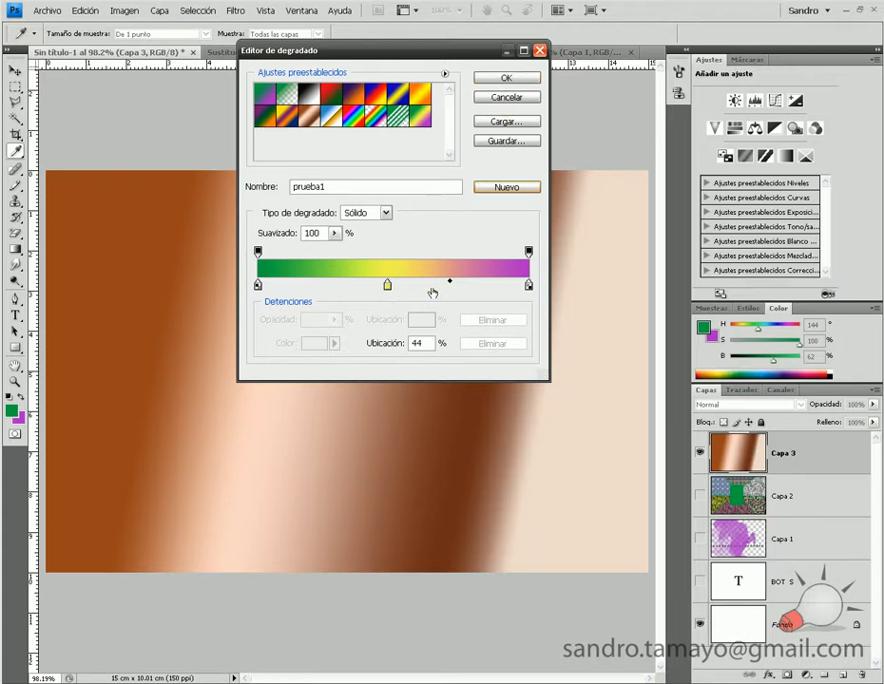
# Add a colour stop at 76%, make it near-black, and remove that stop from the gradient.
pyautogui.click(464, 287)
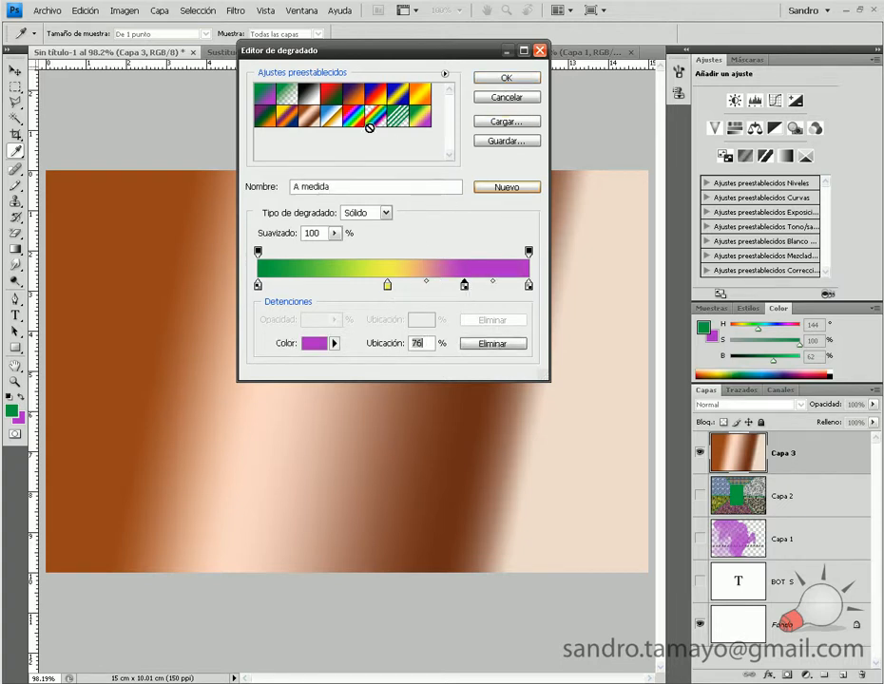
pyautogui.click(315, 343)
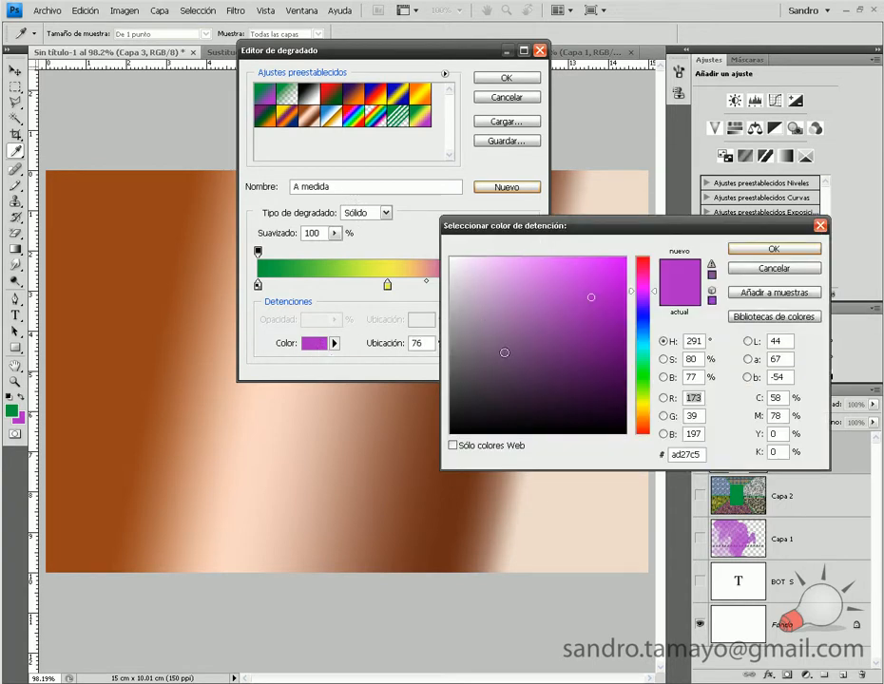
pyautogui.click(479, 411)
pyautogui.click(751, 250)
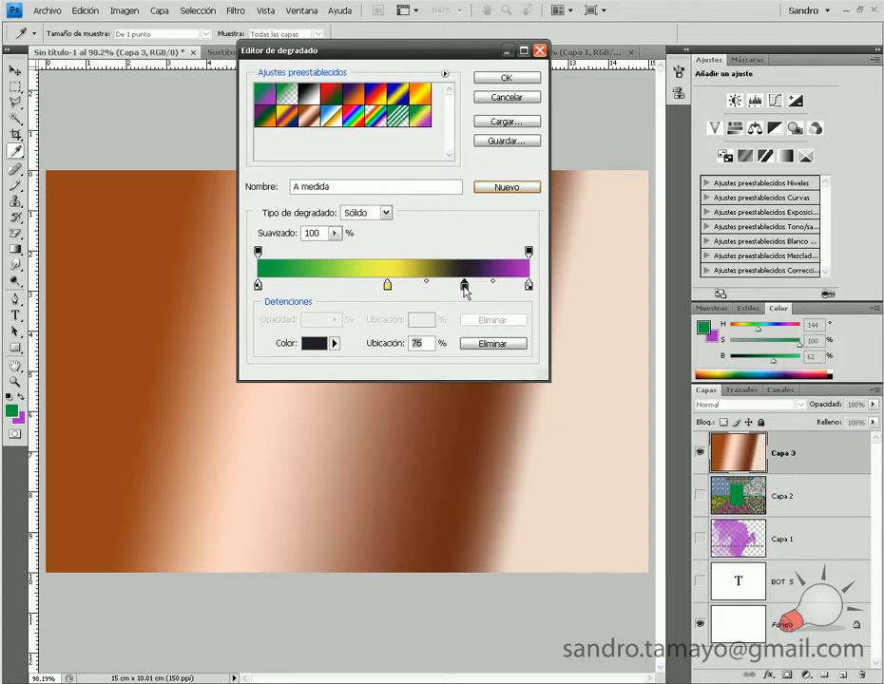
pyautogui.moveTo(464, 287); pyautogui.dragTo(463, 304)
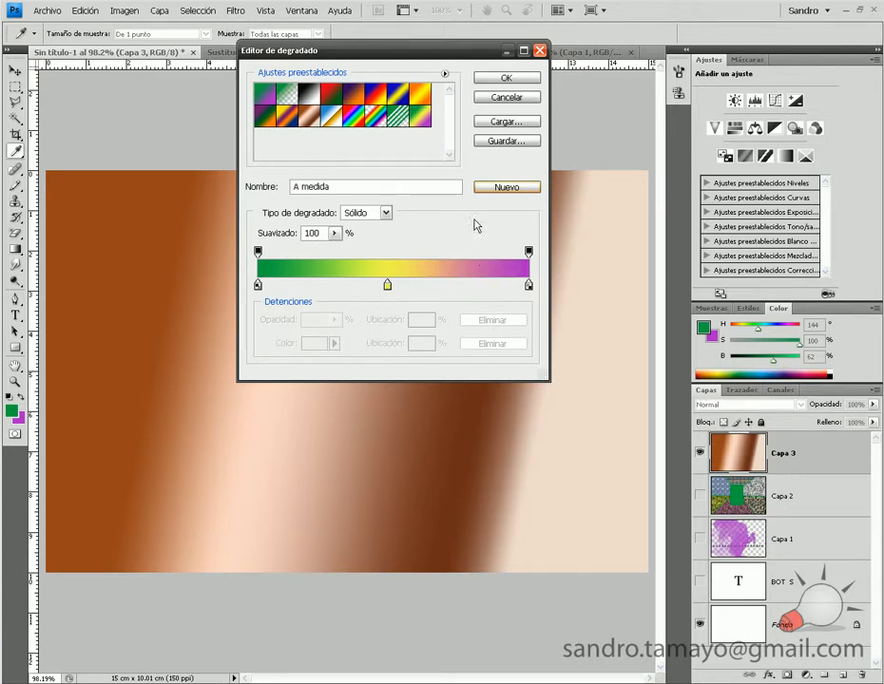
# Accept the edited green-yellow-purple gradient, try it as a linear fill from left to right across the canvas, and undo that fill.
pyautogui.click(507, 77)
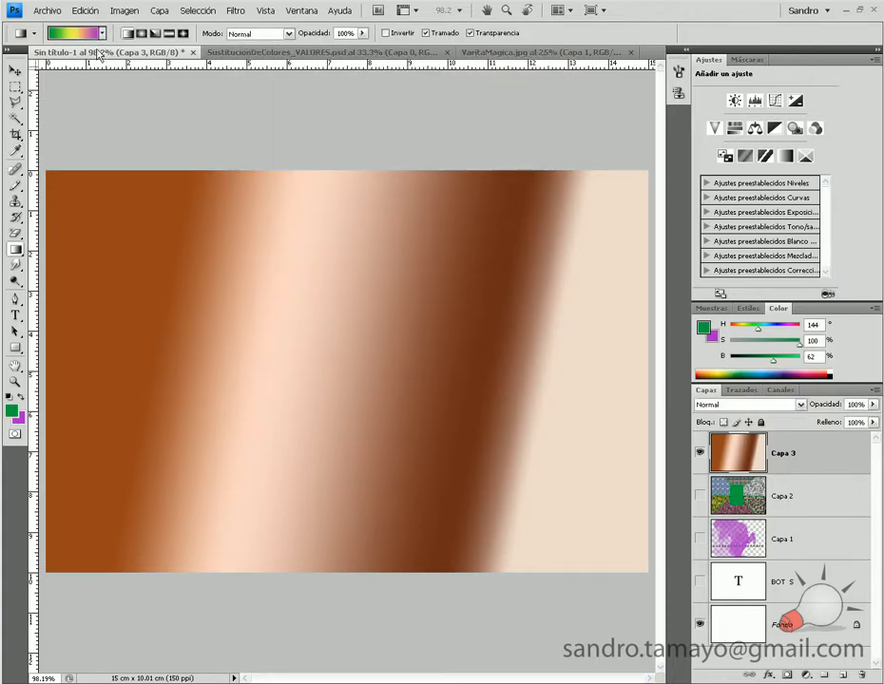
pyautogui.moveTo(95, 363); pyautogui.dragTo(616, 370)
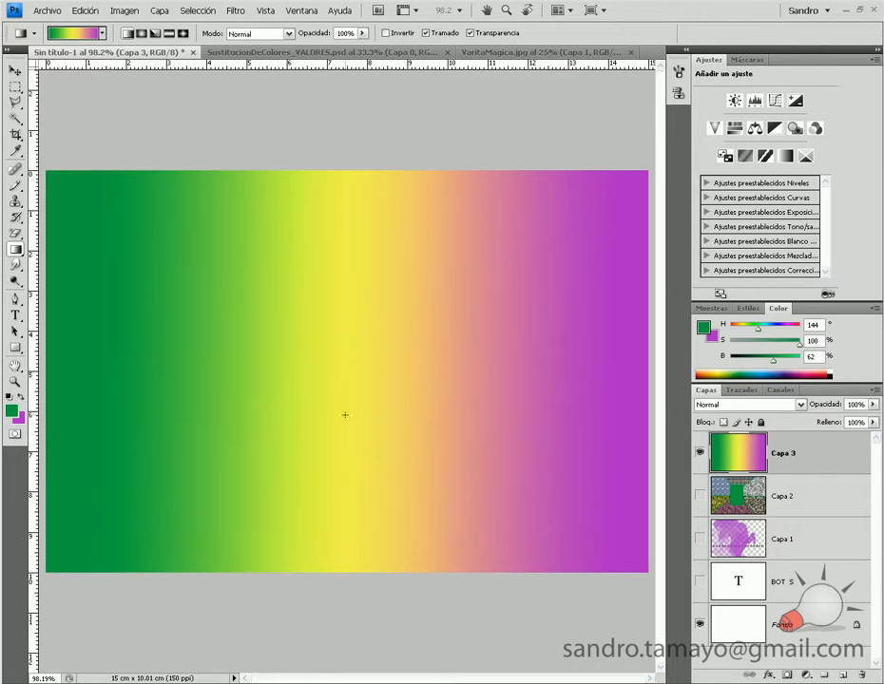
pyautogui.hotkey('ctrl', 'z')
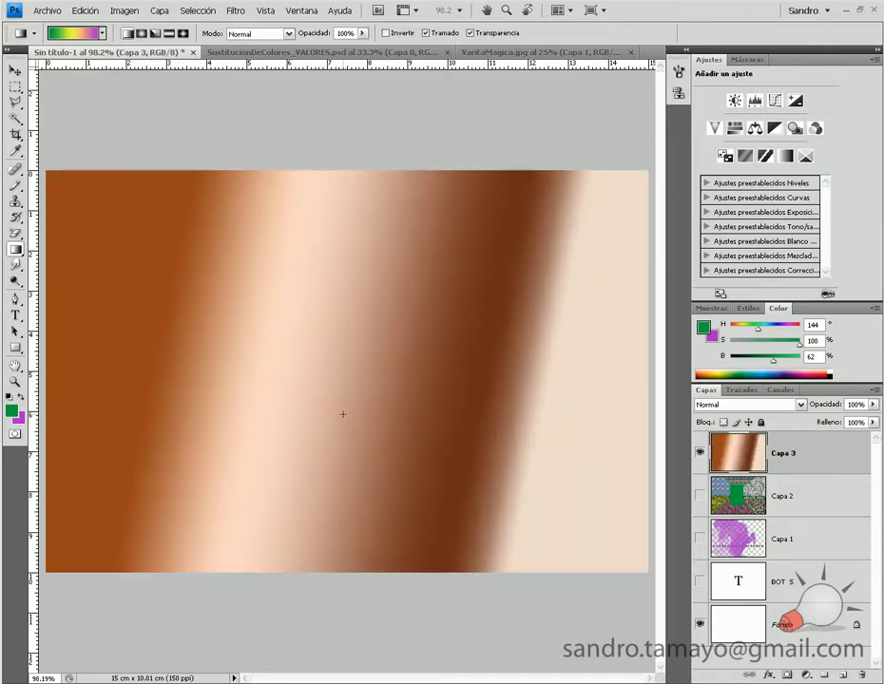
# Select a central rectangle of about 12.8 × 4.5 cm and add three taller vertical rectangles crossing it to the selection.
pyautogui.click(16, 103)
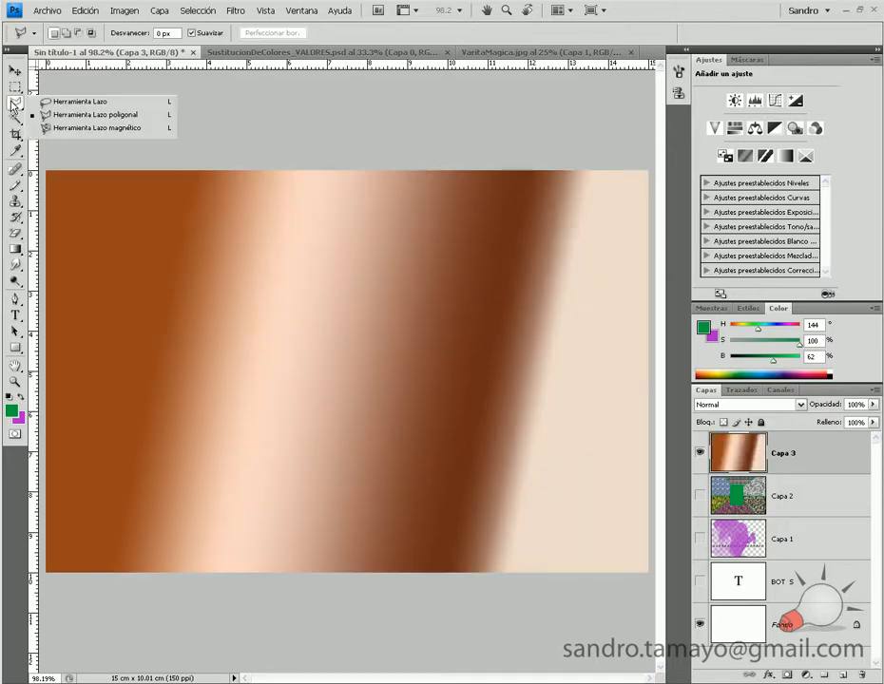
pyautogui.click(18, 90)
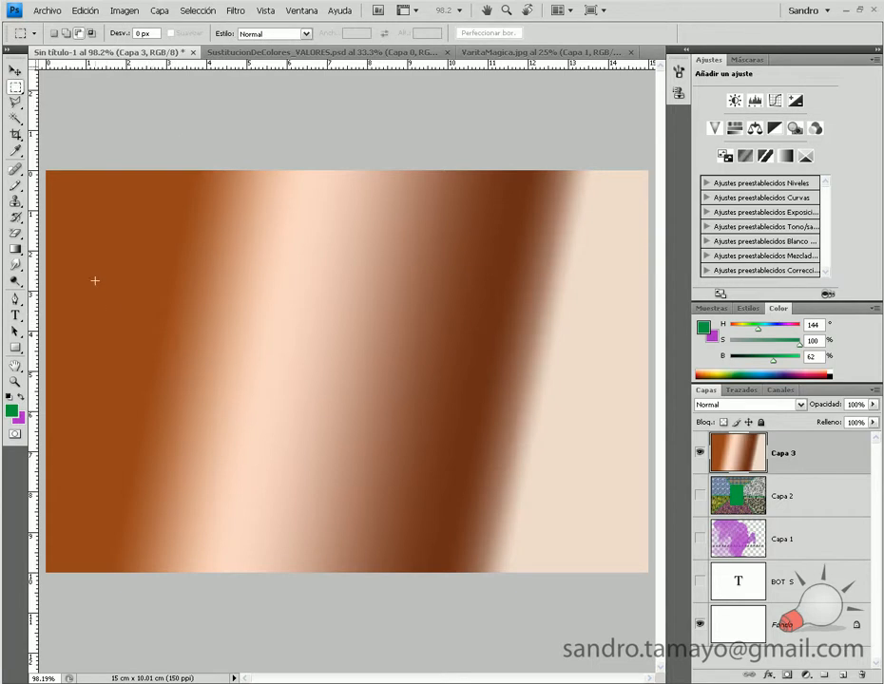
pyautogui.moveTo(404, 457); pyautogui.dragTo(610, 457)
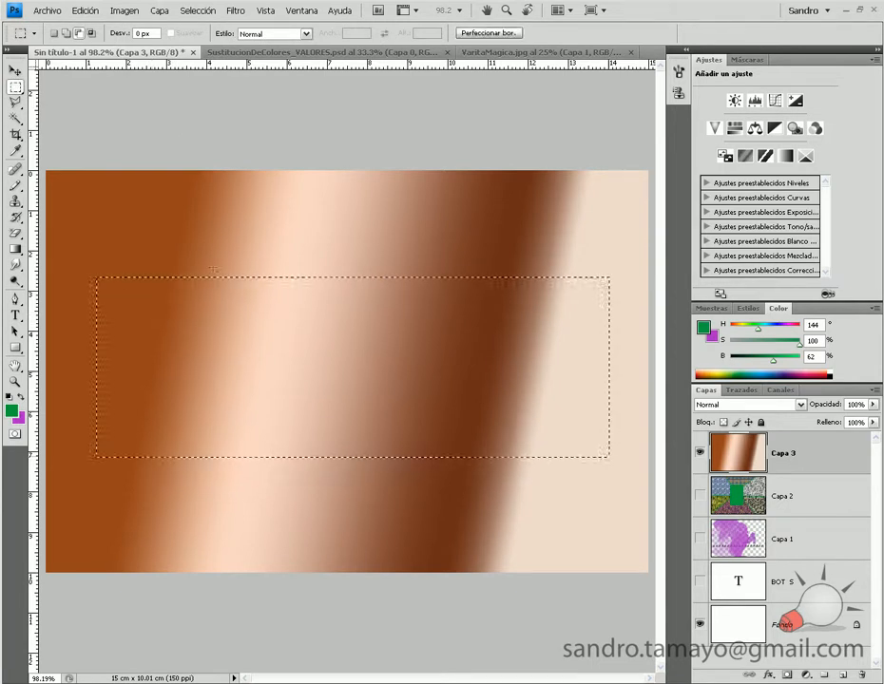
pyautogui.moveTo(163, 230); pyautogui.dragTo(224, 502)
pyautogui.moveTo(326, 241); pyautogui.dragTo(392, 502)
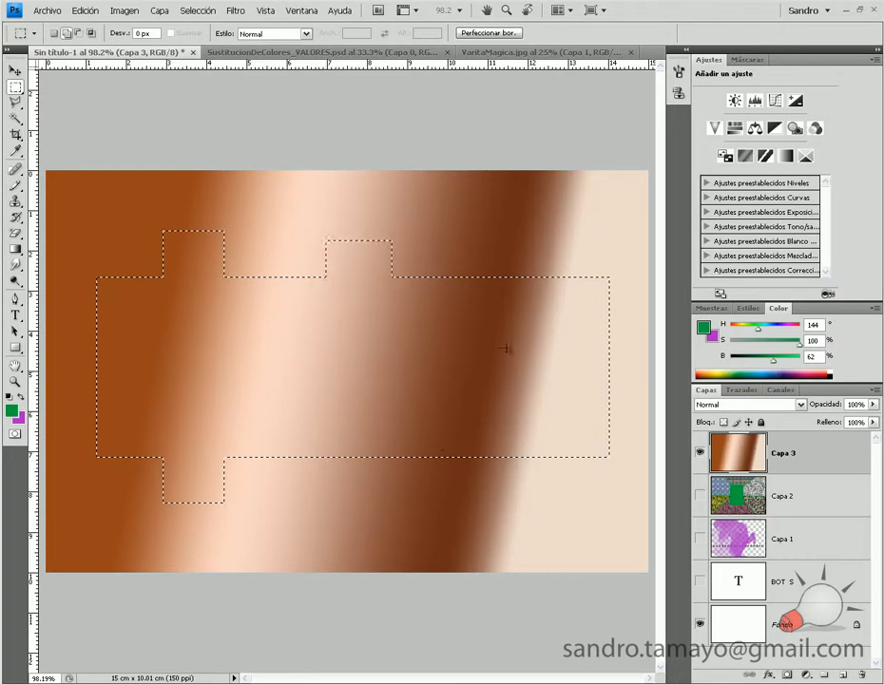
pyautogui.moveTo(473, 230); pyautogui.dragTo(553, 502)
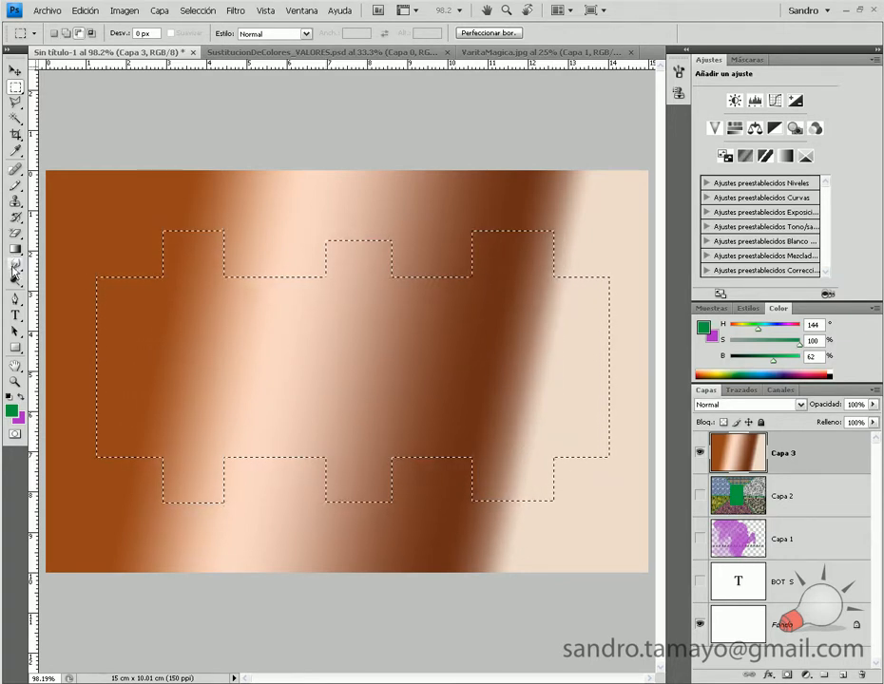
# Fill the selection with the green-yellow-purple linear gradient from its left to its right edge, and deselect.
pyautogui.click(15, 250)
pyautogui.moveTo(107, 357); pyautogui.dragTo(590, 359)
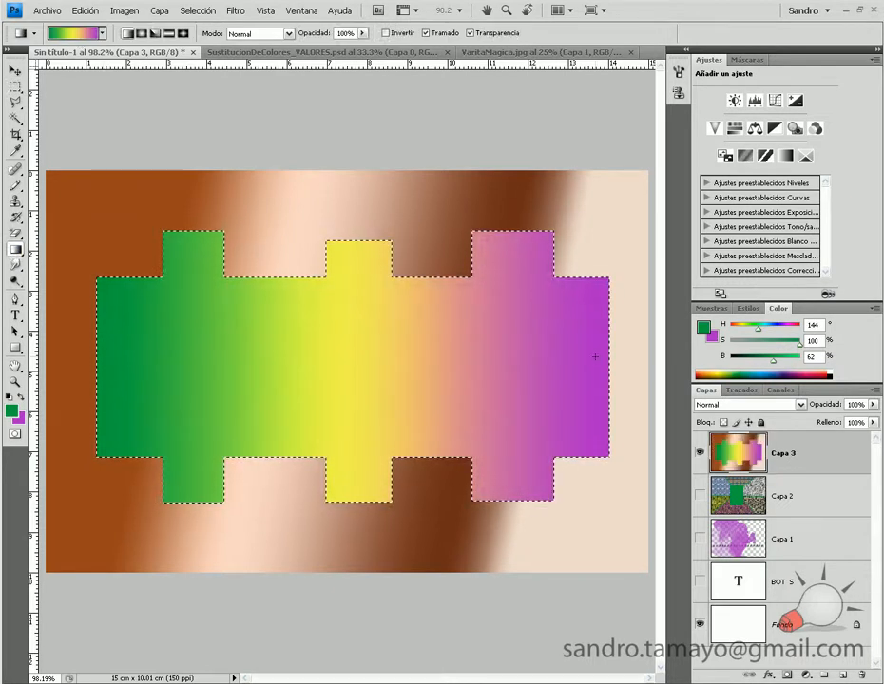
pyautogui.hotkey('ctrl', 'd')
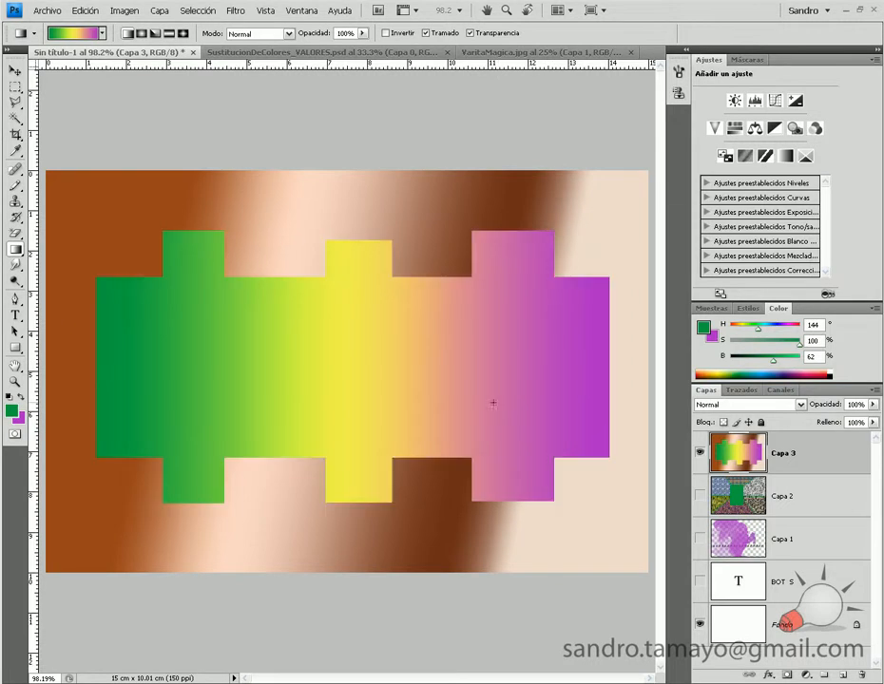
# Hide Capa 3, add a new empty layer above it, and hide the Fondo layer with the Gradient tool active.
pyautogui.press('v')
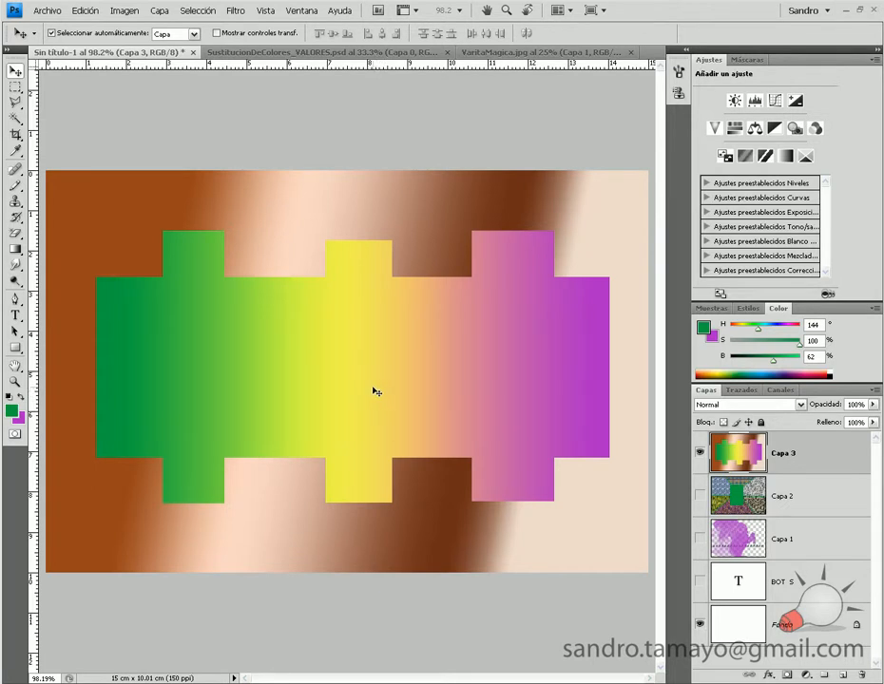
pyautogui.click(15, 250)
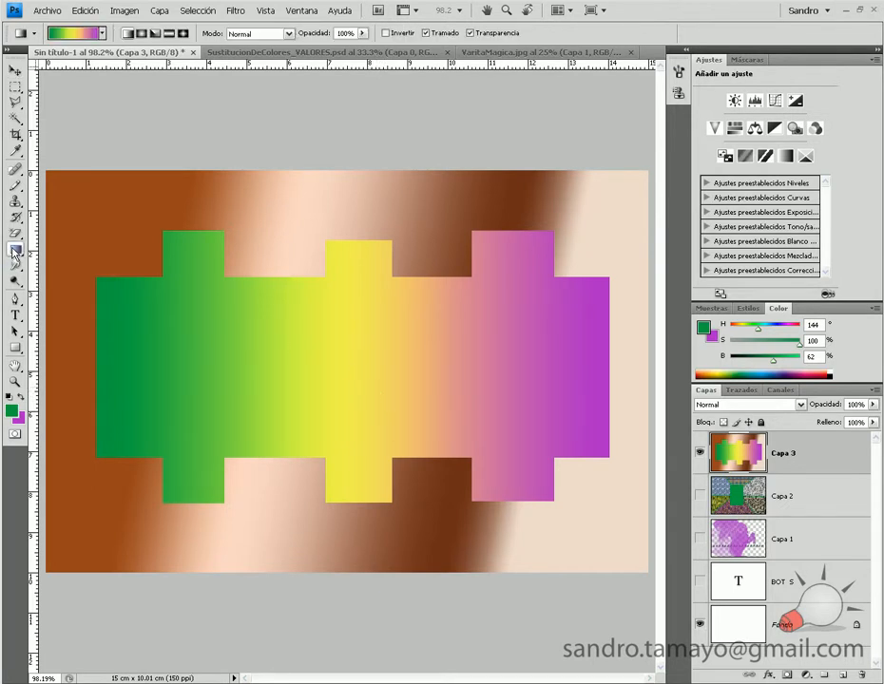
pyautogui.click(700, 457)
pyautogui.click(842, 676)
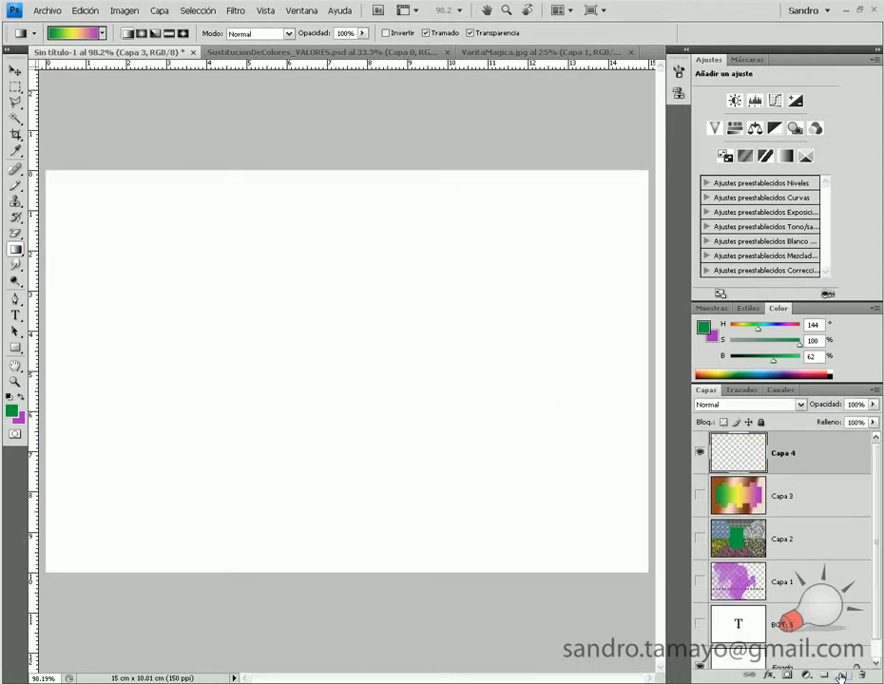
pyautogui.click(700, 668)
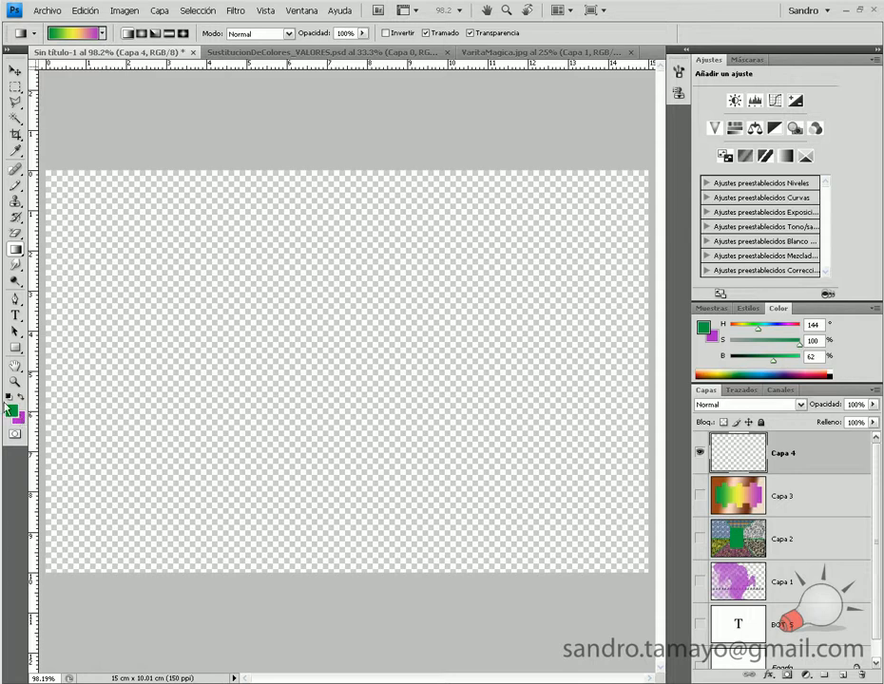
# Fill Capa 4 with the green-to-transparent preset as a linear gradient running diagonally from near the canvas's upper-left corner to its lower-right.
pyautogui.click(102, 33)
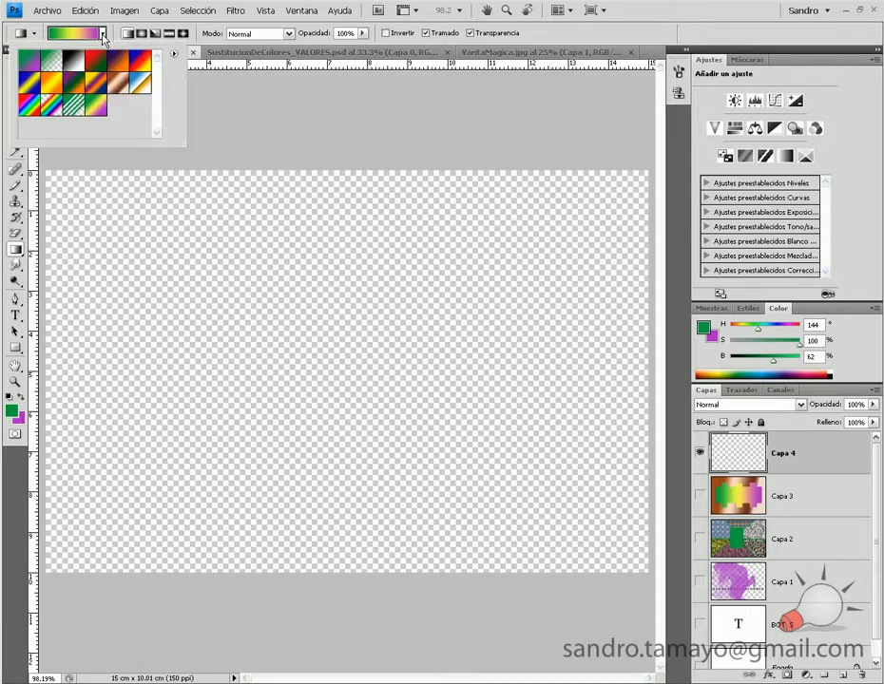
pyautogui.click(28, 62)
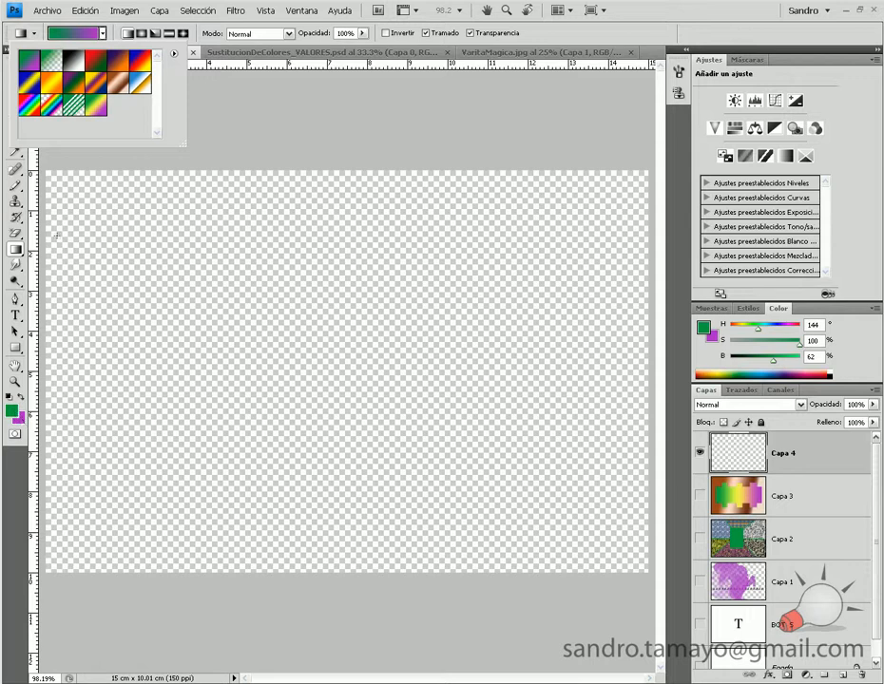
pyautogui.click(50, 63)
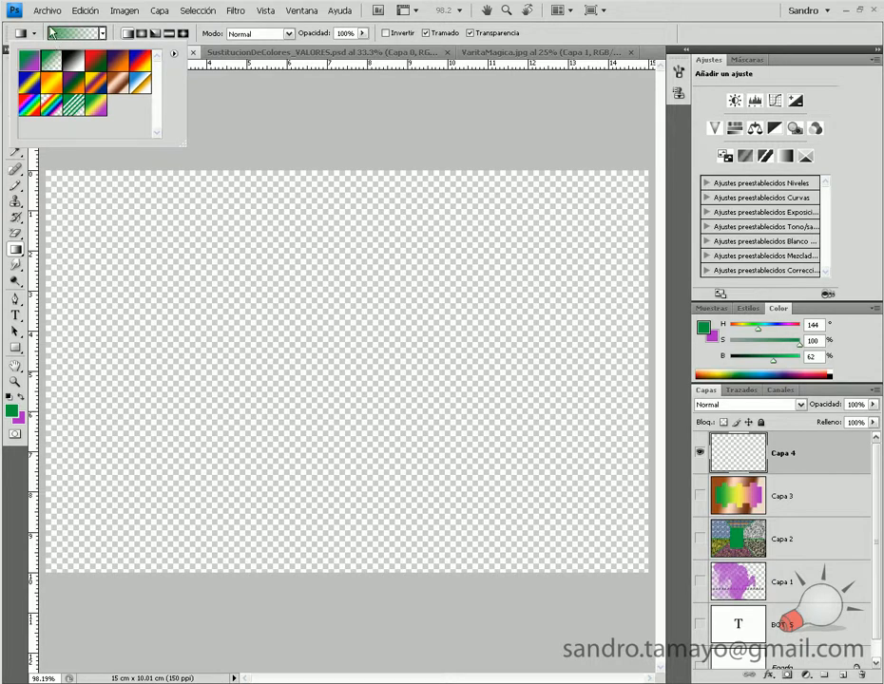
pyautogui.click(73, 32)
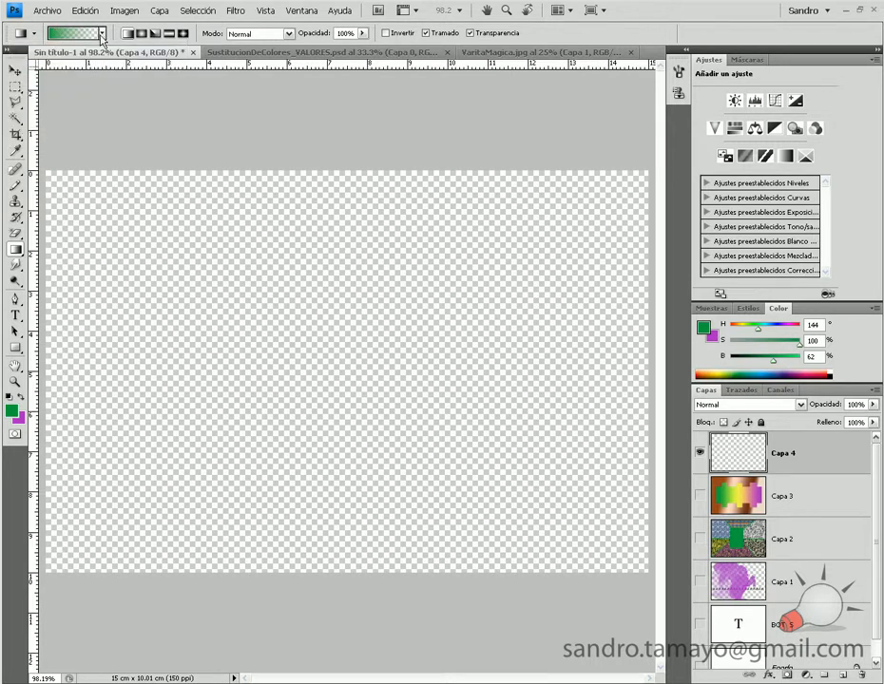
pyautogui.moveTo(85, 204); pyautogui.dragTo(576, 520)
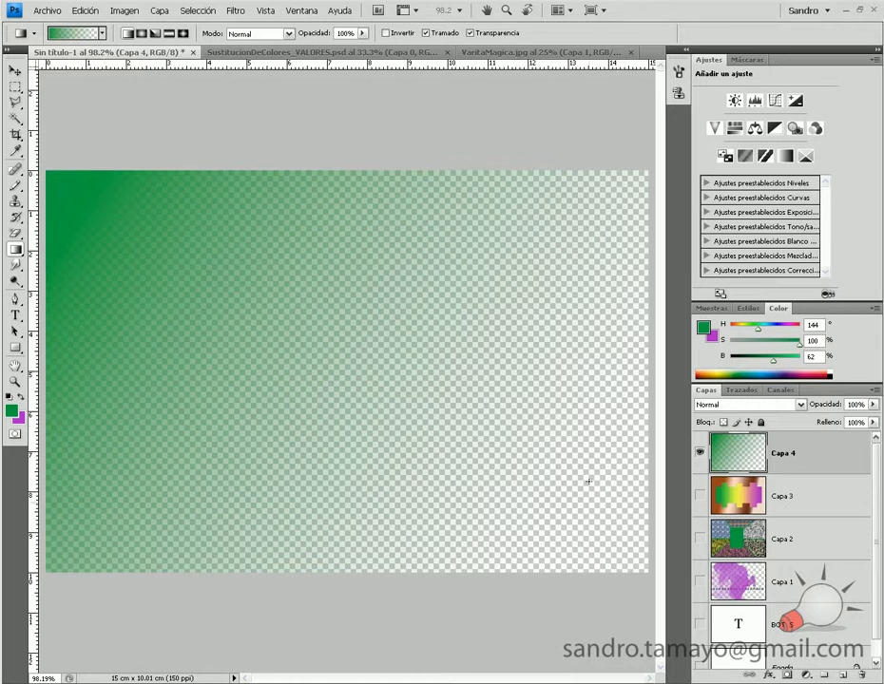
# Hide Capa 4, keeping the Gradient tool active.
pyautogui.click(701, 454)
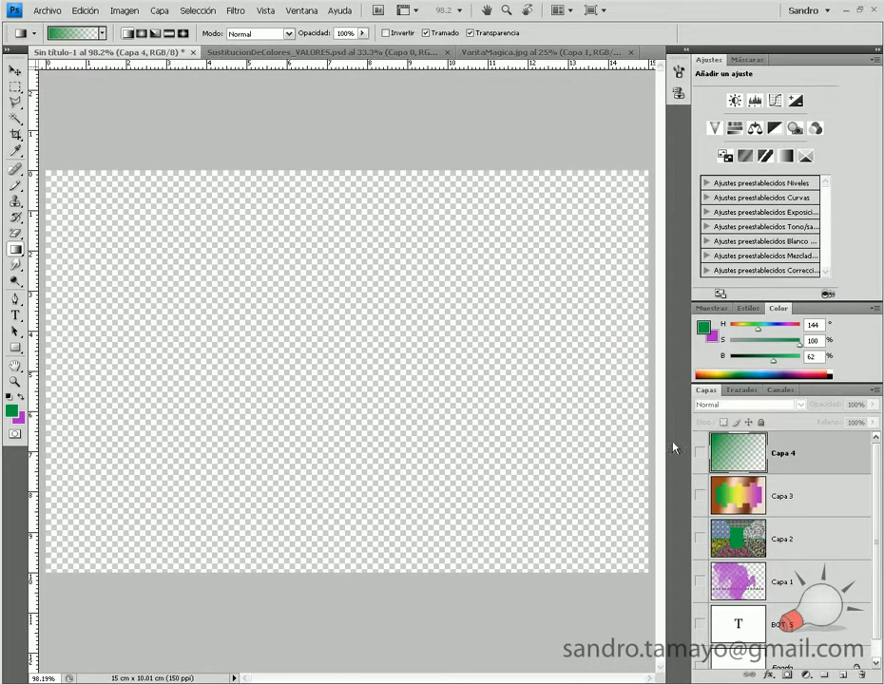
pyautogui.click(16, 251)
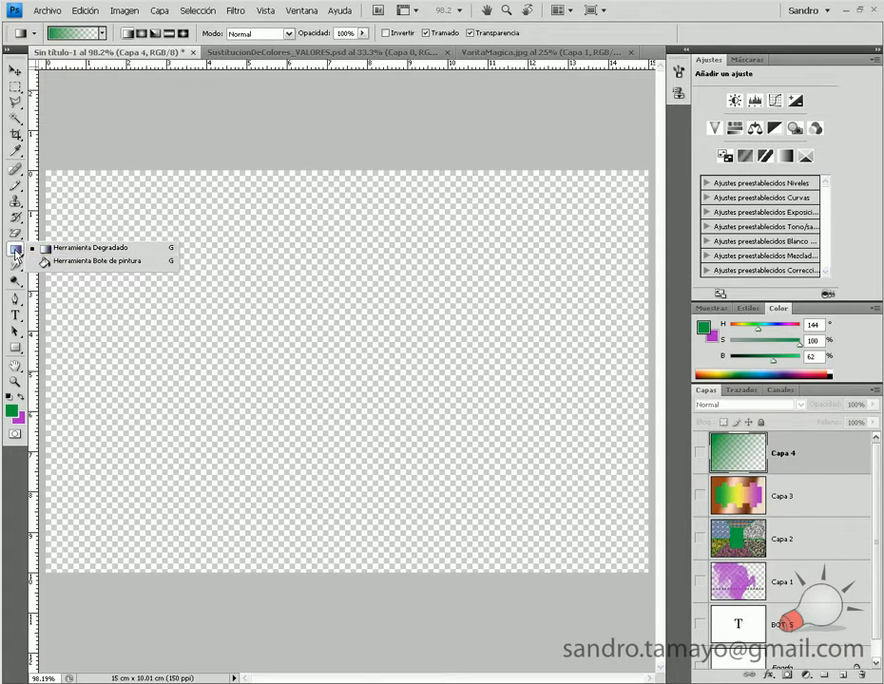
pyautogui.click(16, 250)
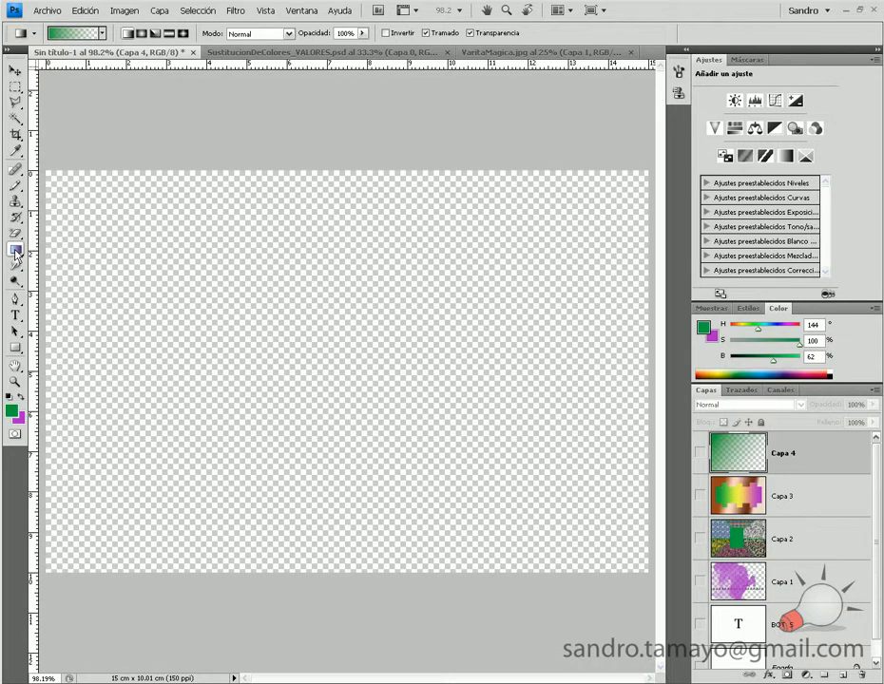